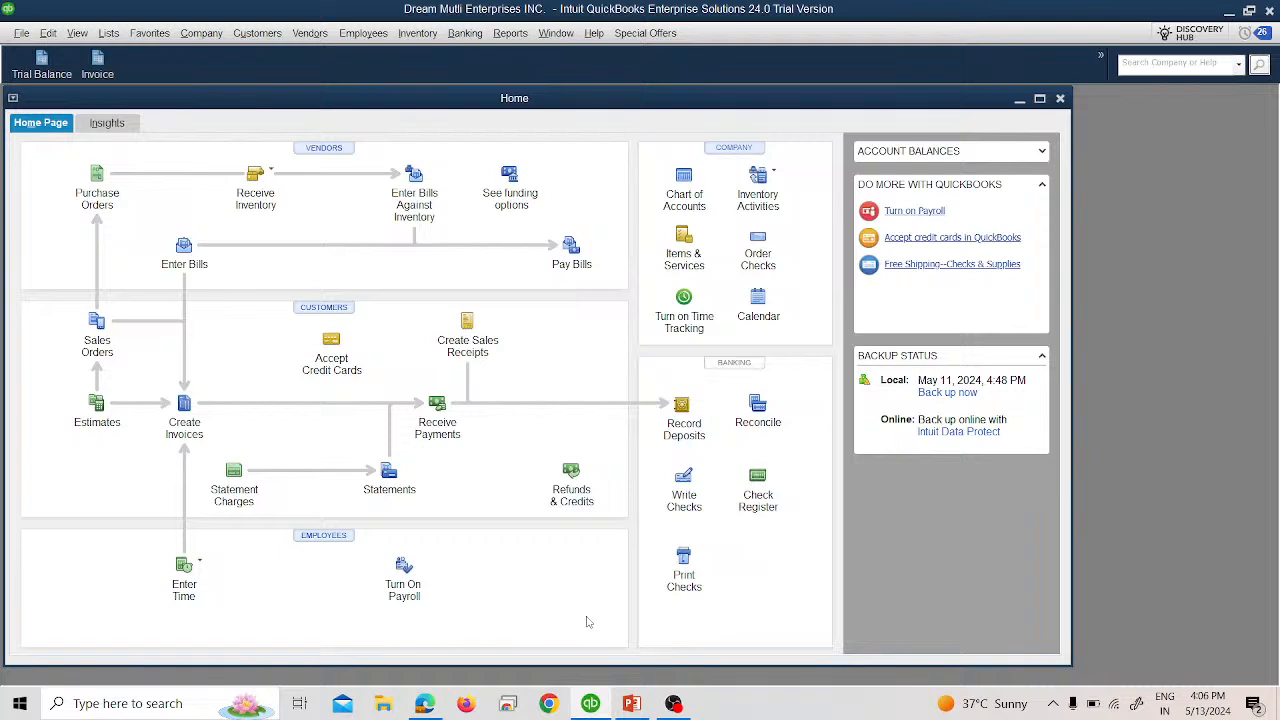
Open the Chart of Accounts full-screen and start a new Expense account.
click(108, 34)
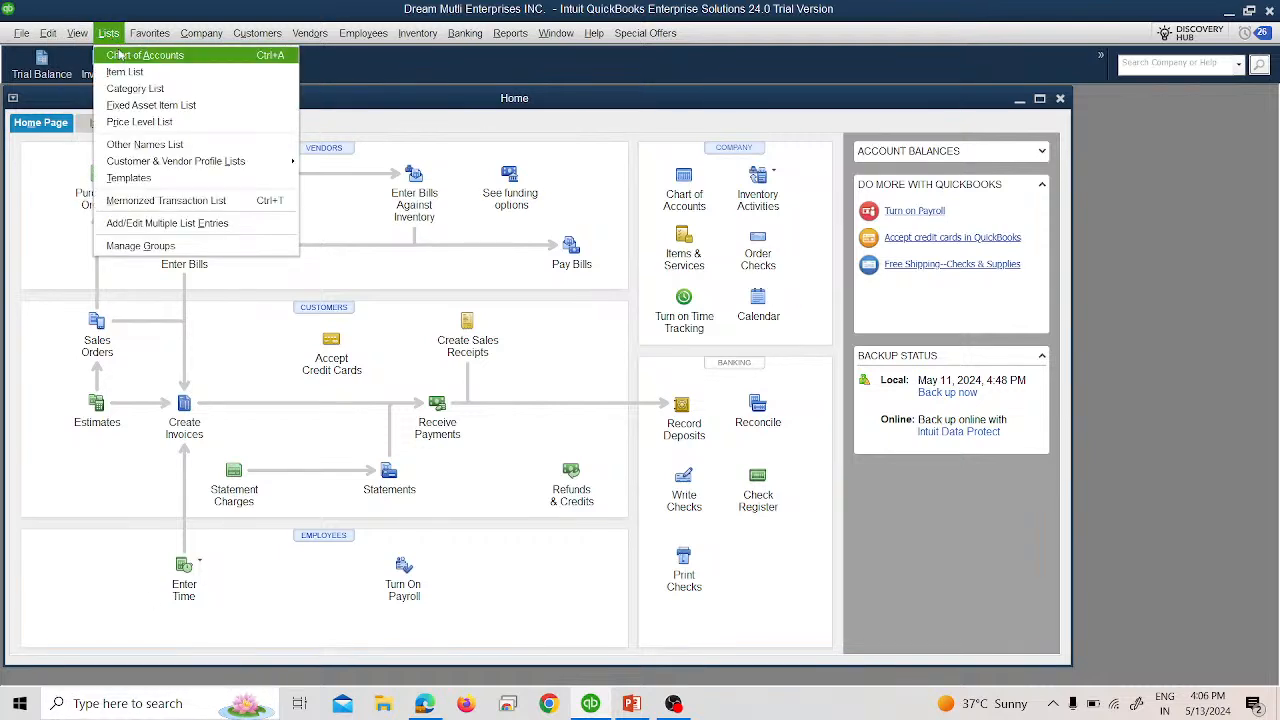
click(118, 55)
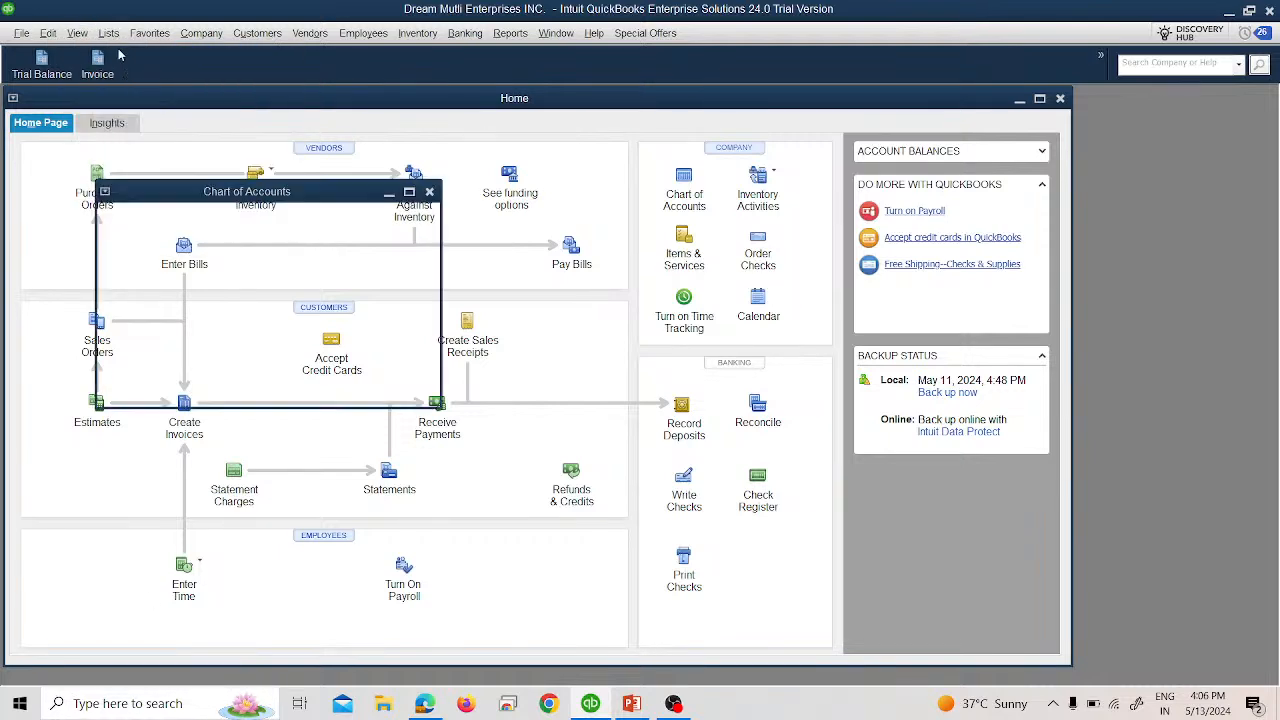
click(410, 193)
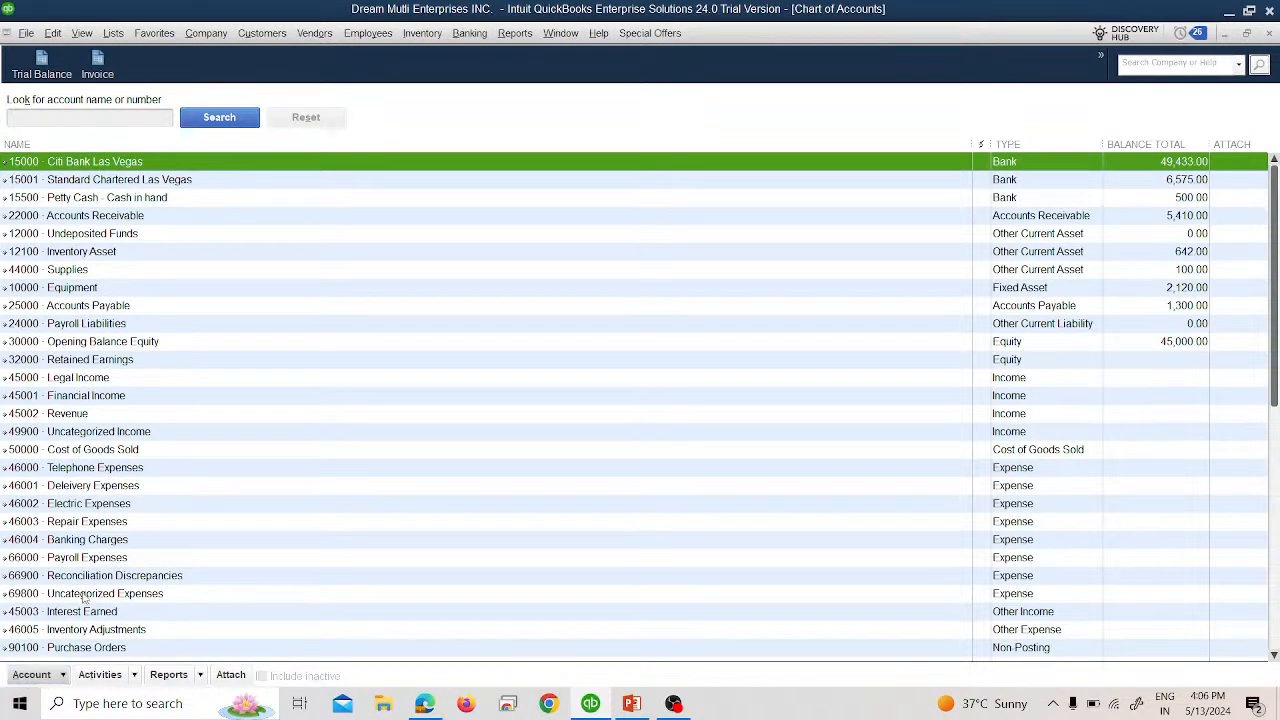
click(31, 674)
click(30, 434)
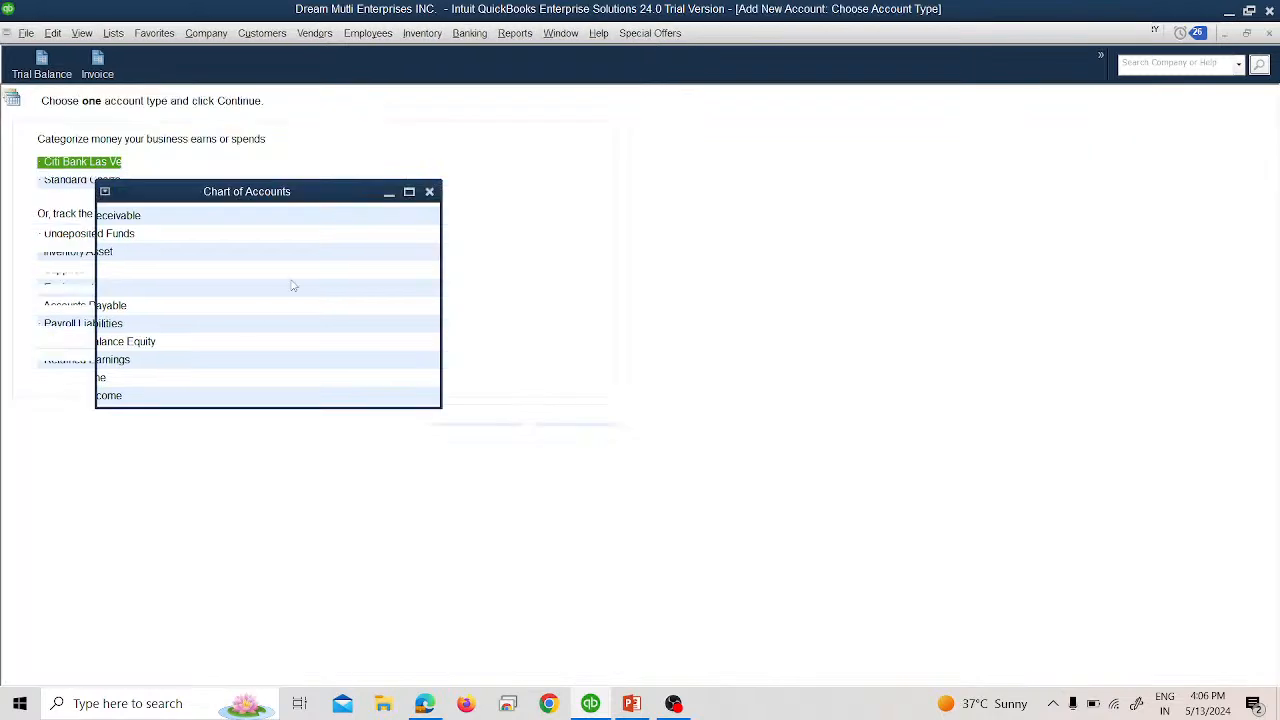
click(90, 183)
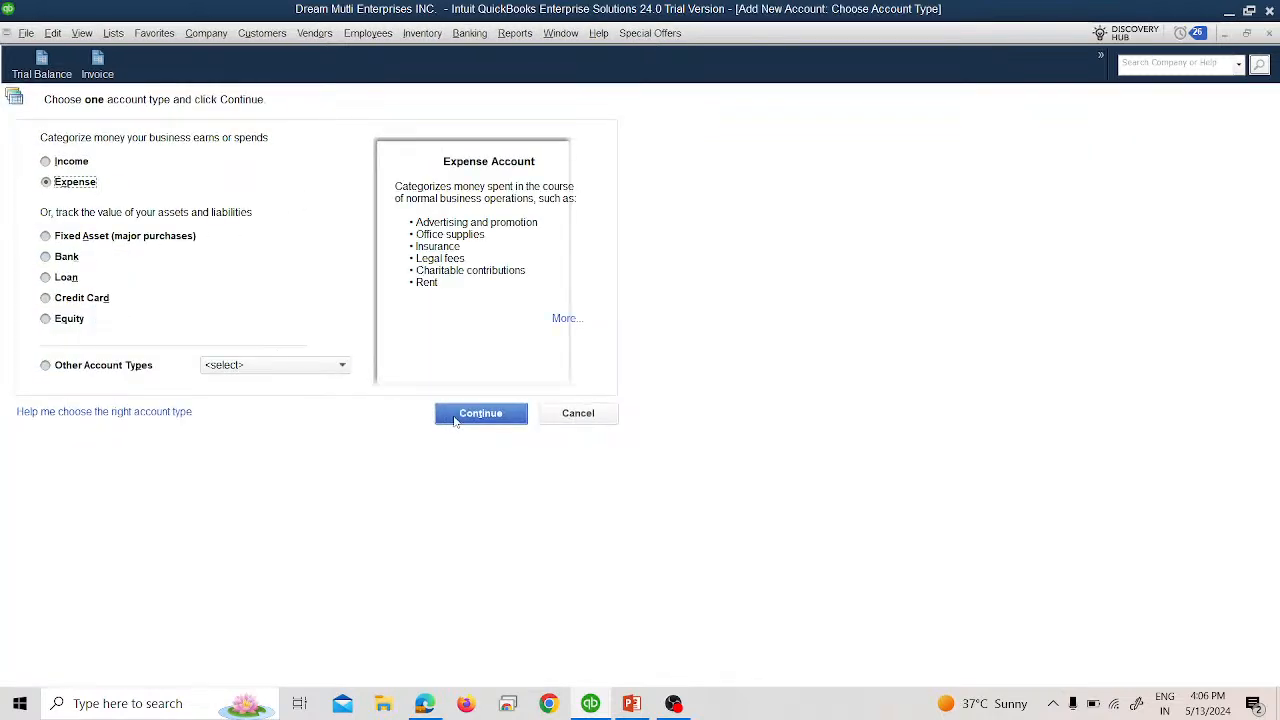
click(455, 420)
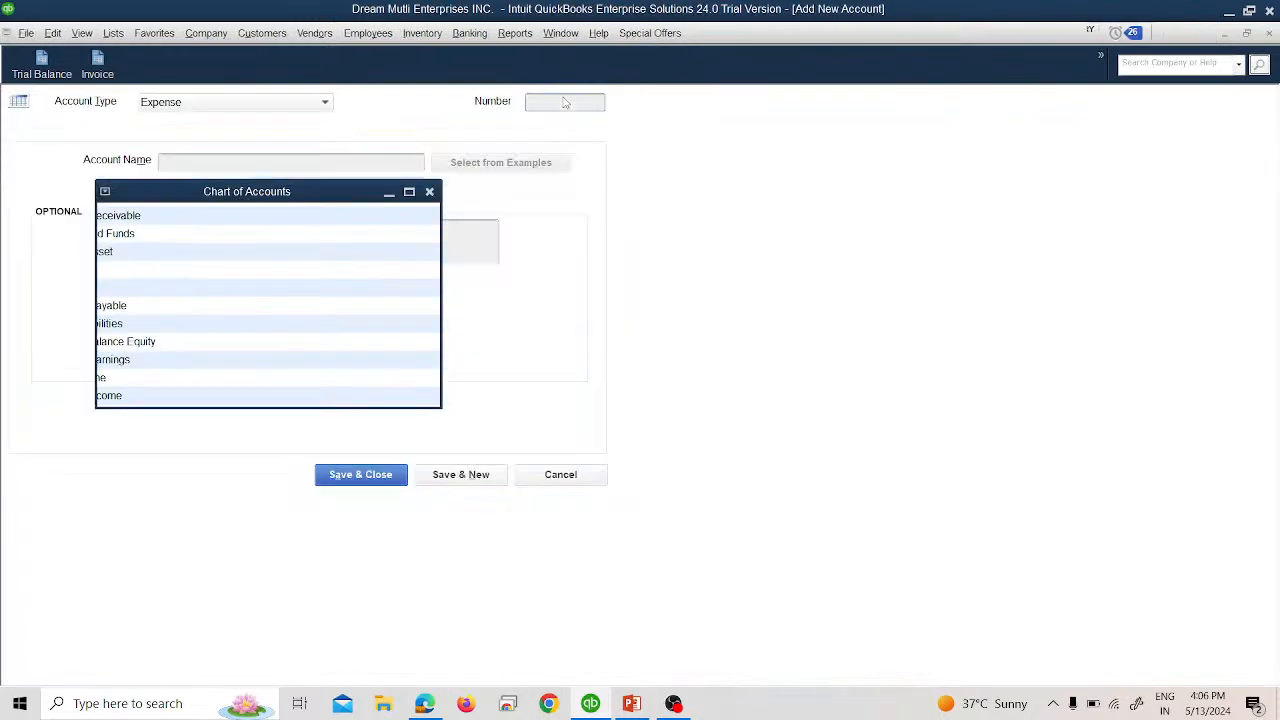
Enter account number 46005 named Credit Card Processing Fees and try to save it.
text(46005)
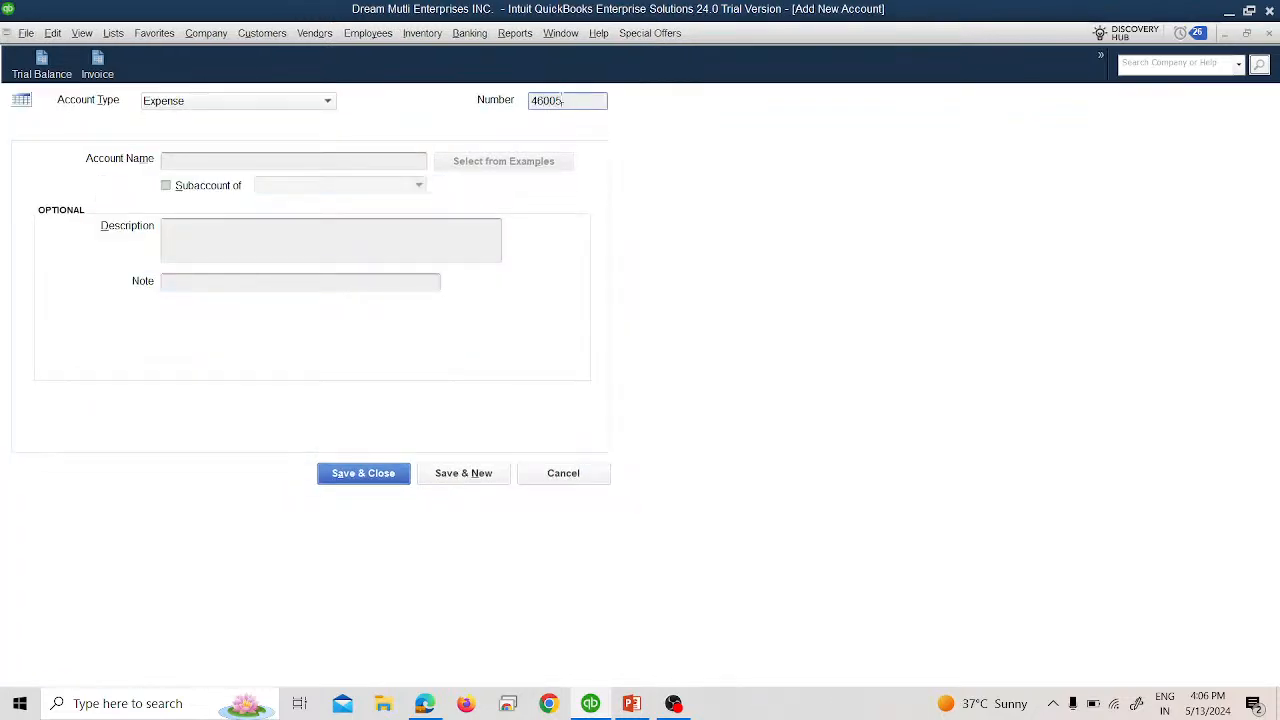
key(Tab)
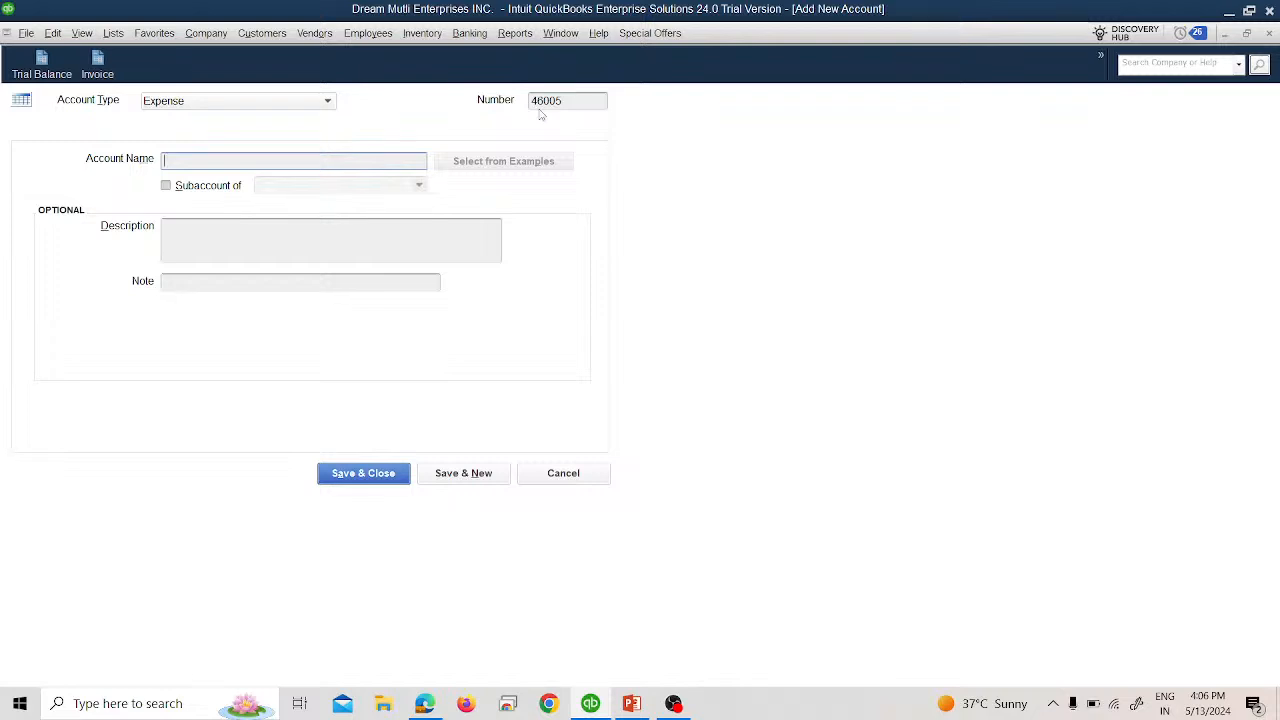
text(Credit Card Processing Fees)
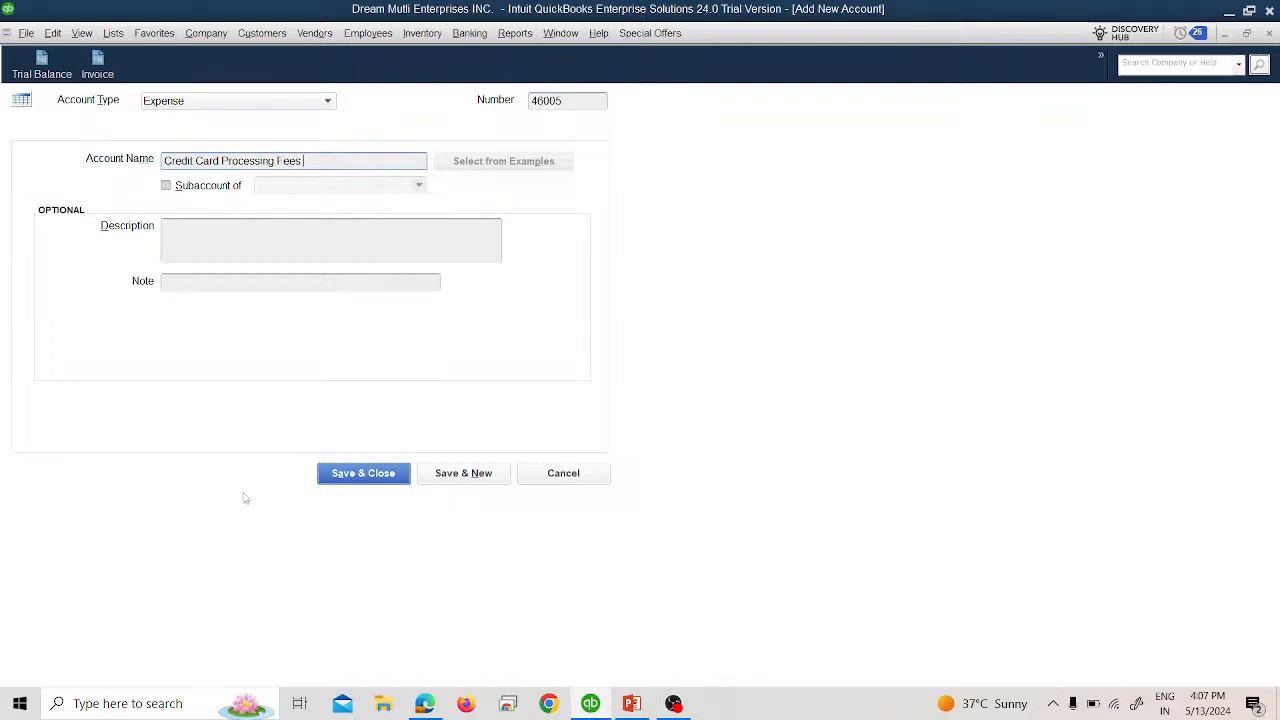
click(368, 475)
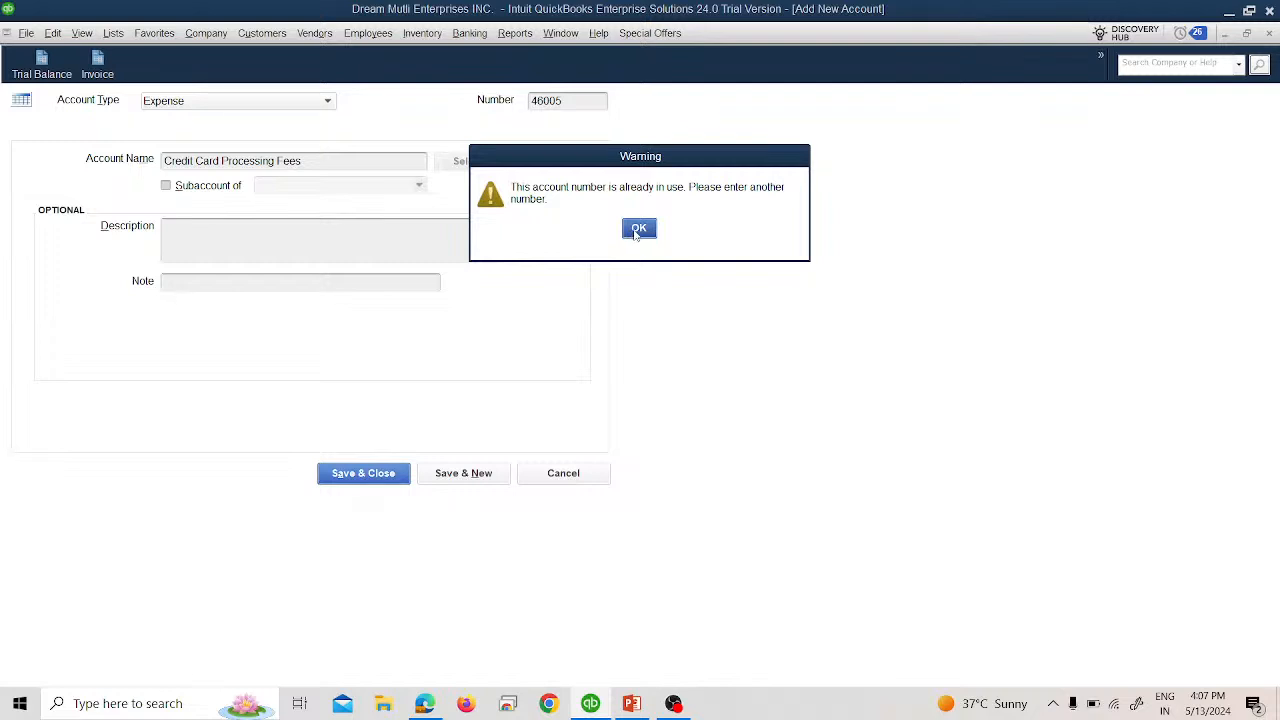
After the number-in-use warning, change the account number to 46006 and save.
click(638, 230)
click(565, 100)
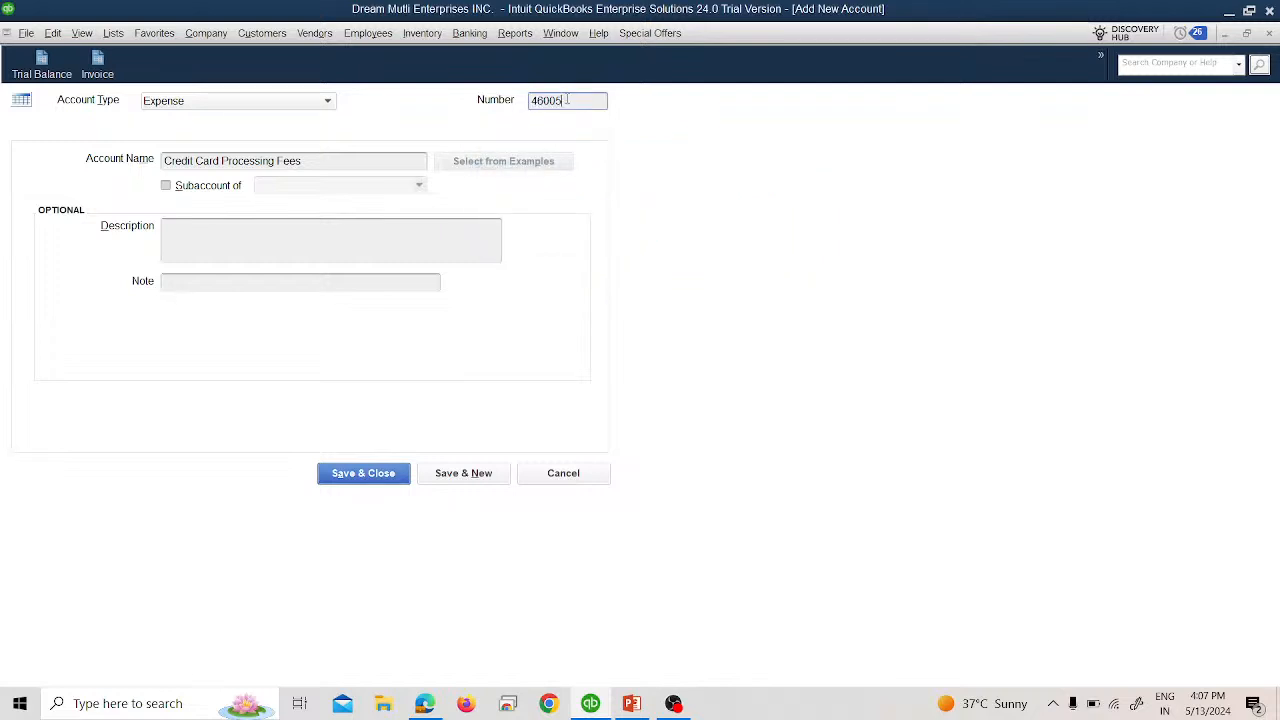
key(BackSpace)
text(6)
click(363, 473)
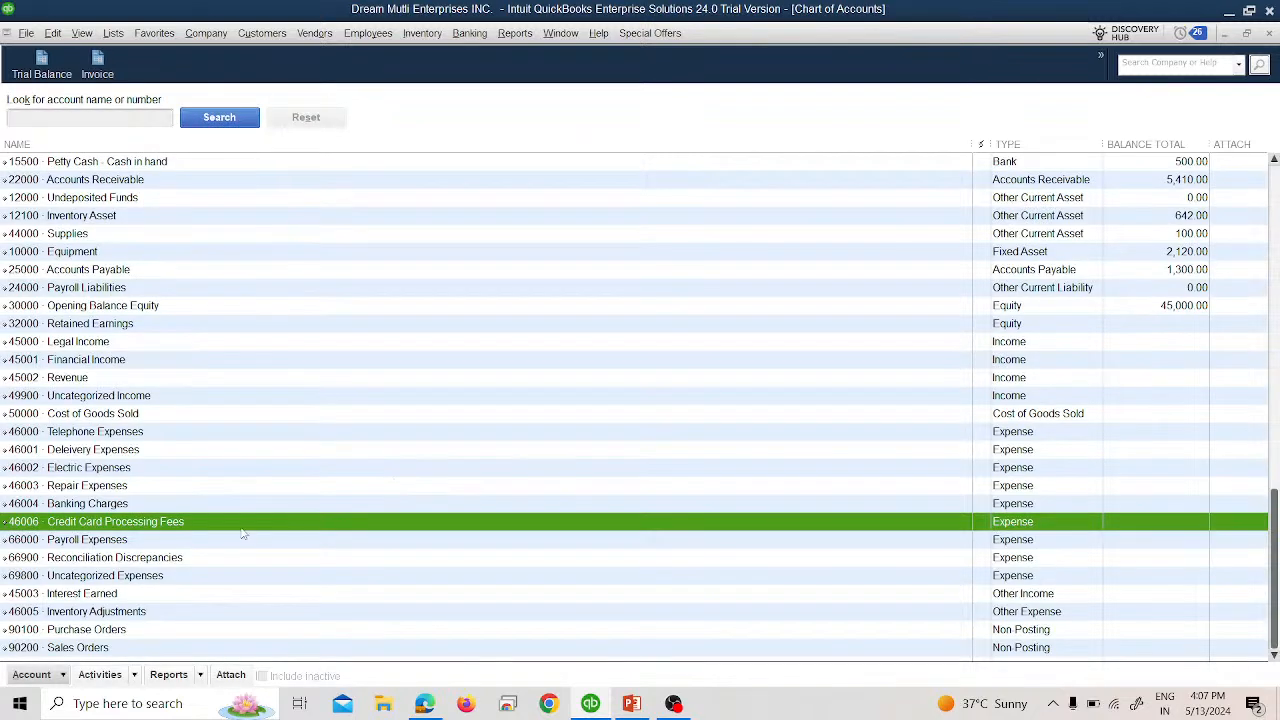
Select 46006 Credit Card Processing Fees in the list, then switch to the PowerPoint slide show.
click(127, 613)
click(125, 597)
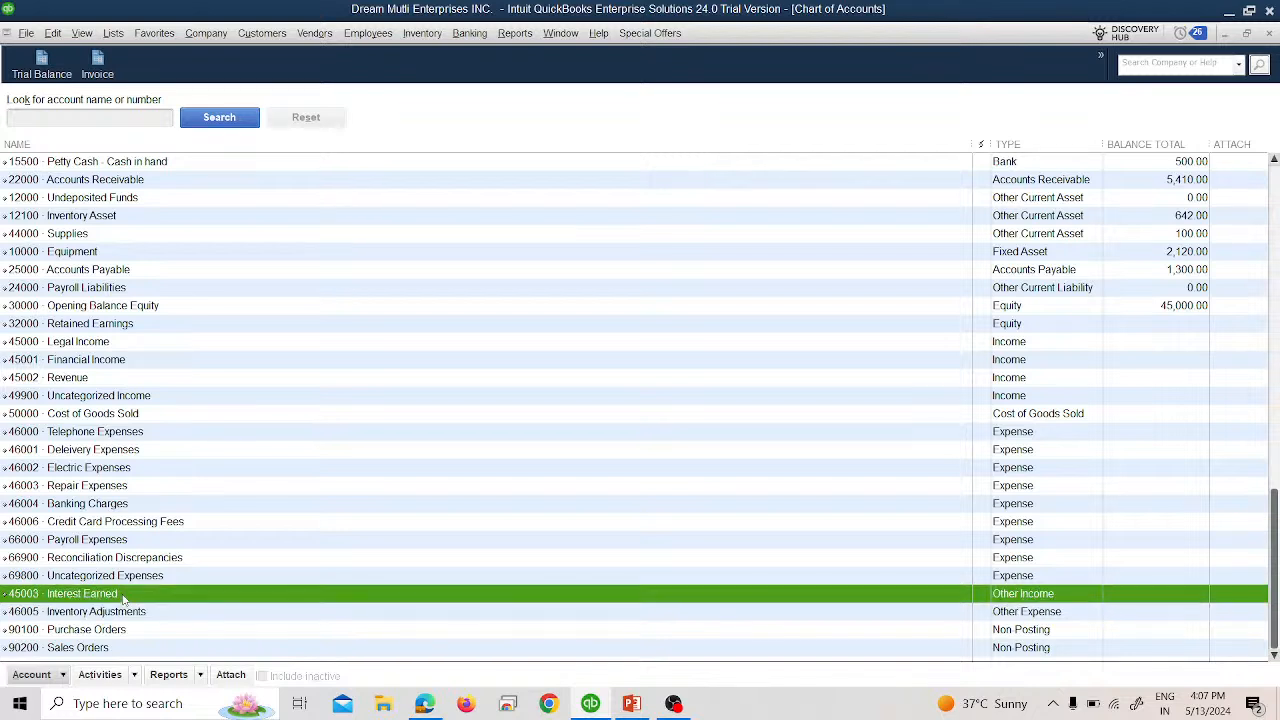
click(101, 524)
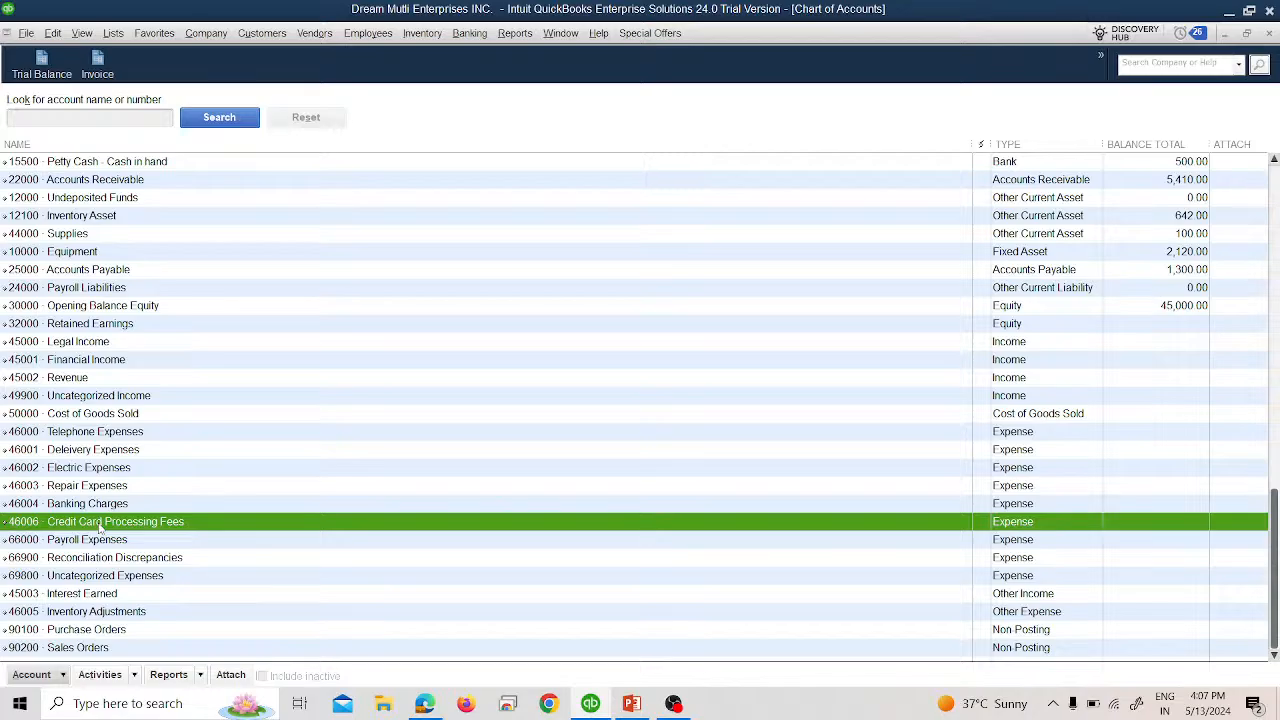
key(alt+Tab)
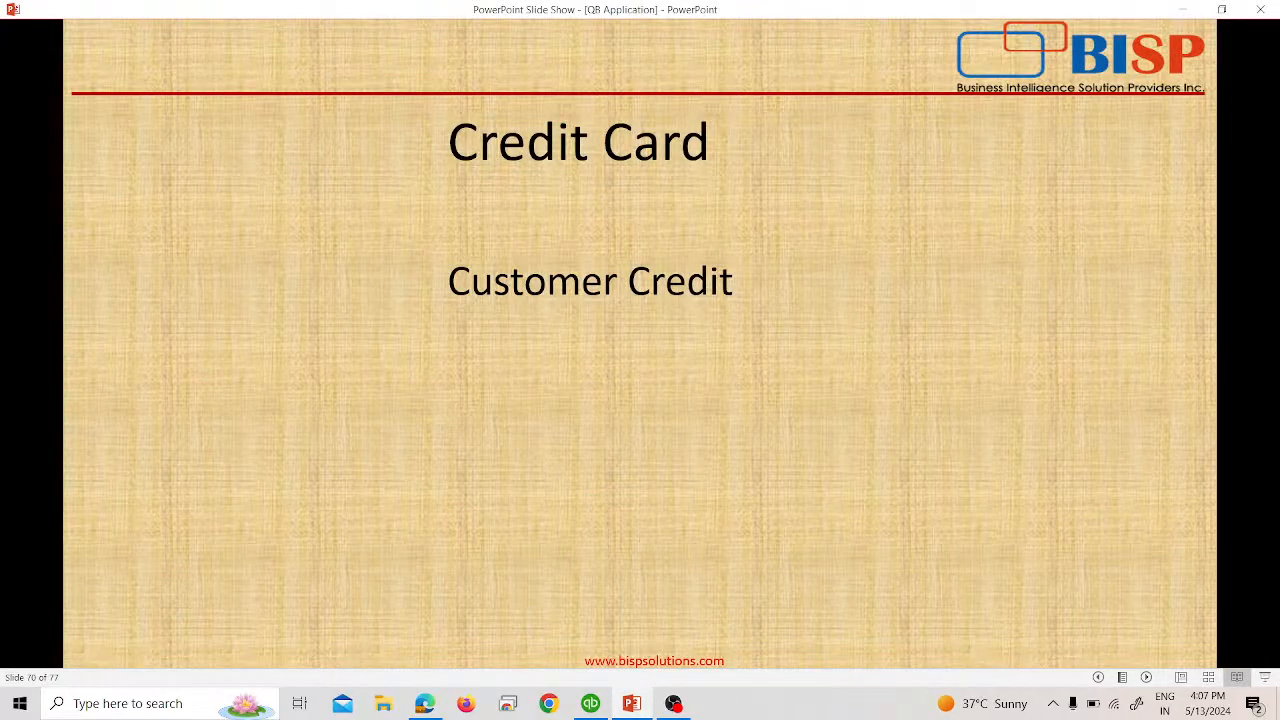
Step through the slide's MasterCard payment and deposit-less-fee notes, then return to QuickBooks.
key(Right)
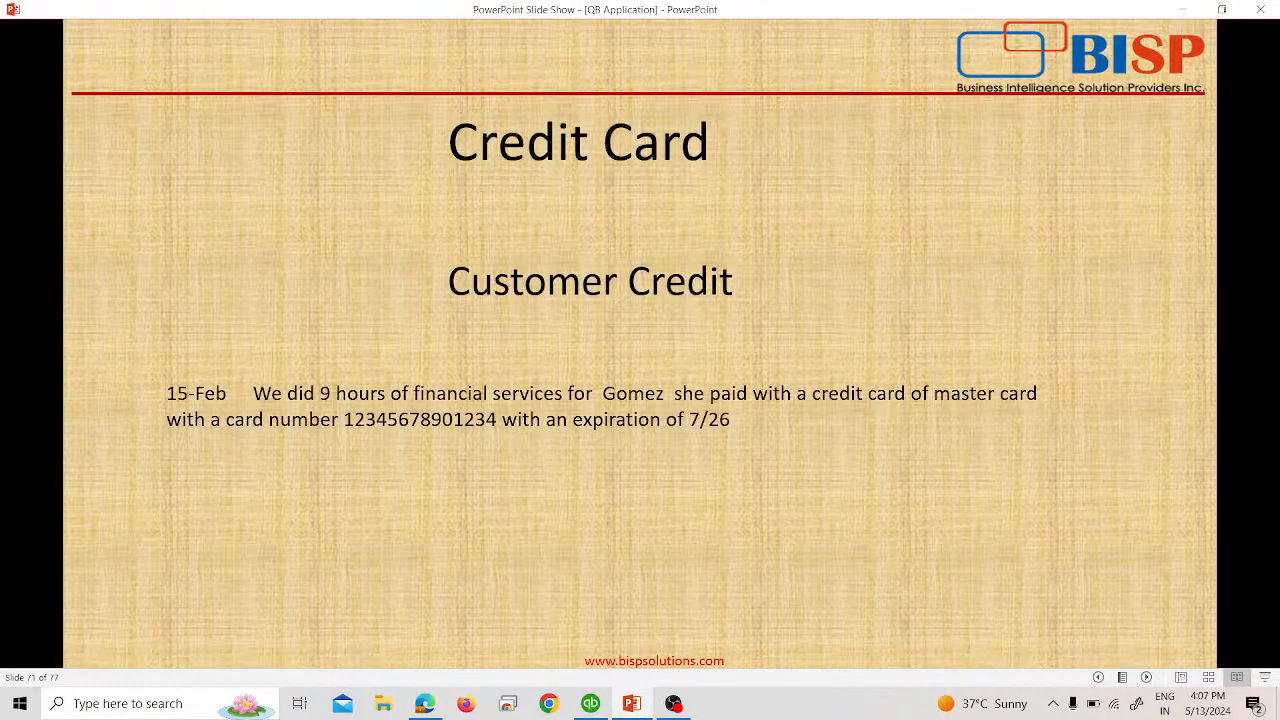
key(Right)
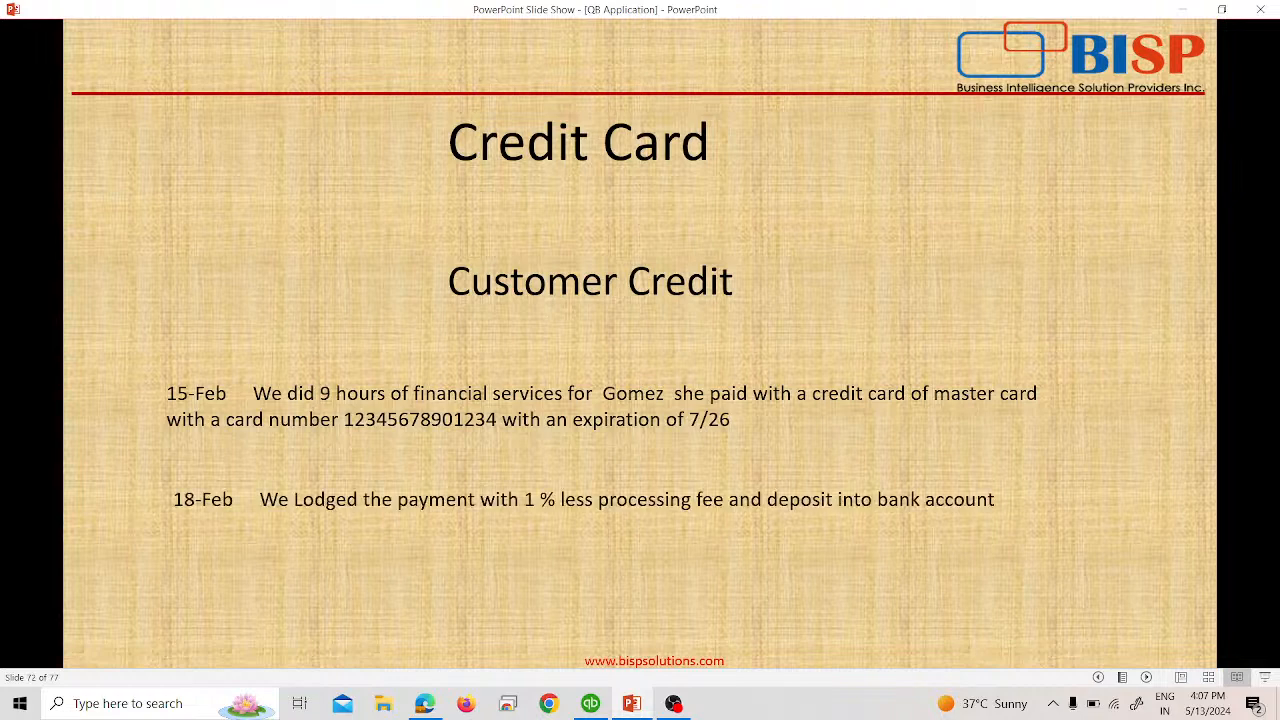
key(Left)
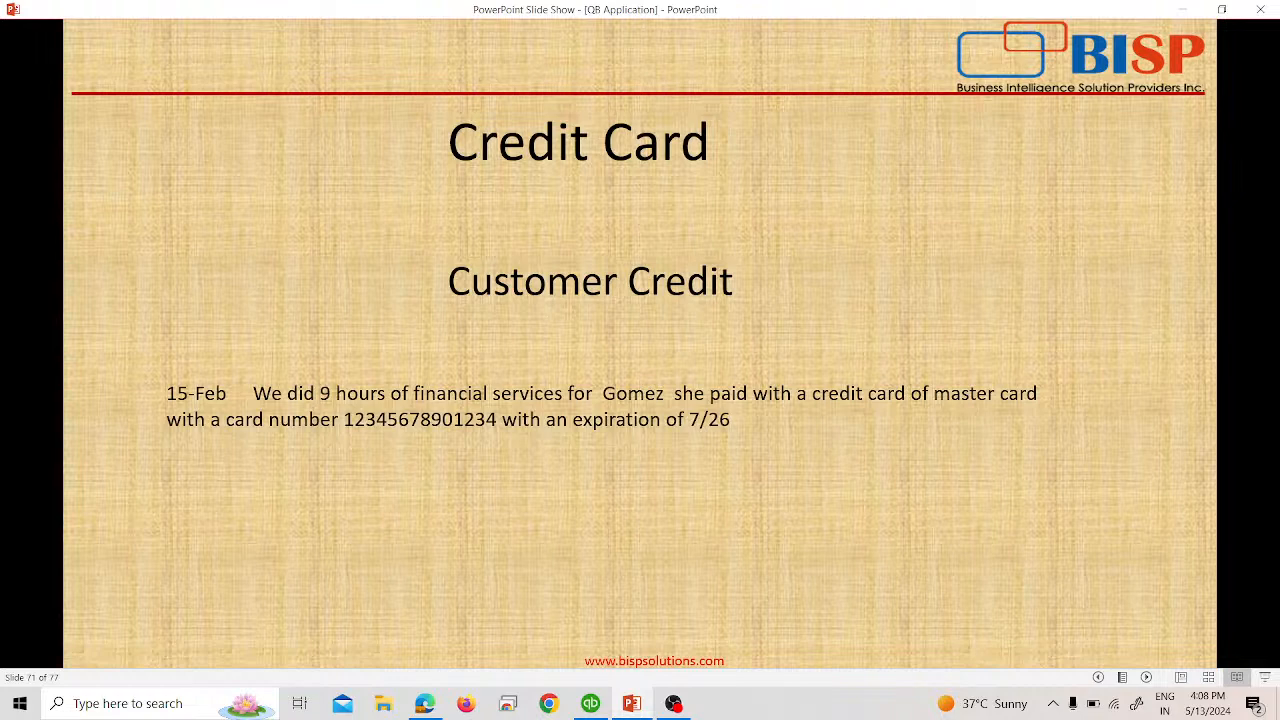
key(alt+Tab)
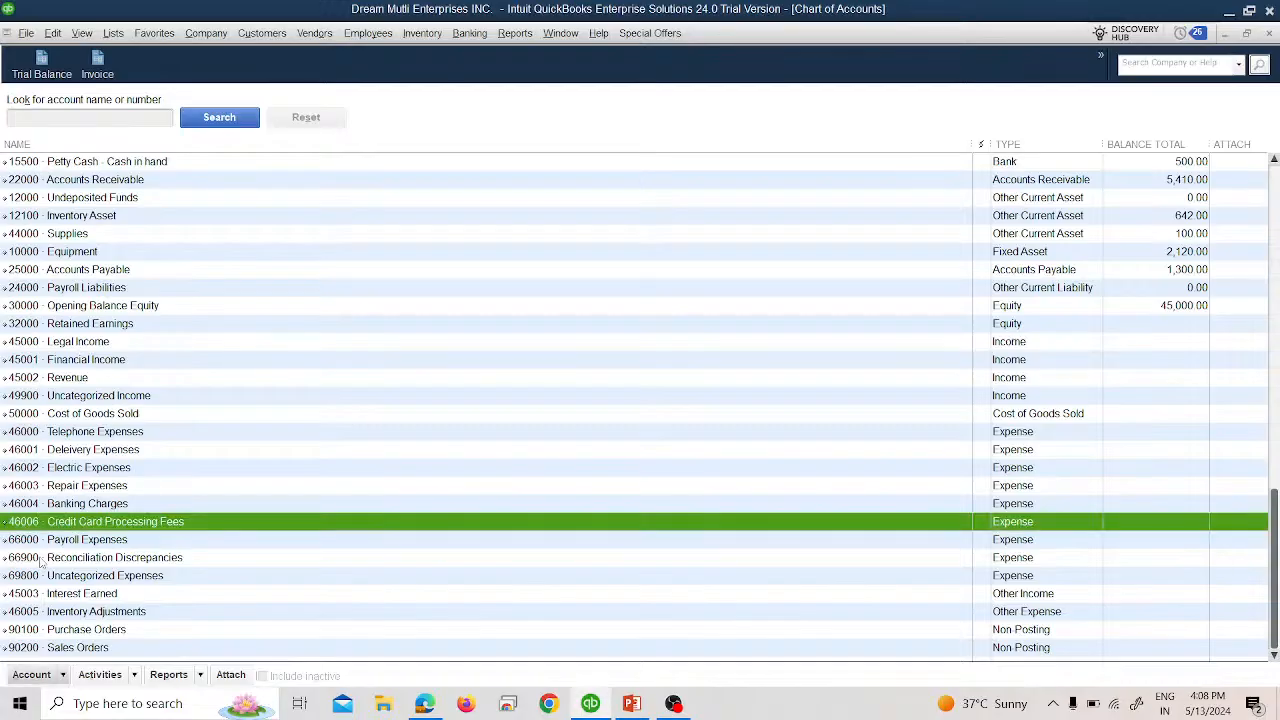
Close the Chart of Accounts and start a new sales receipt.
click(486, 35)
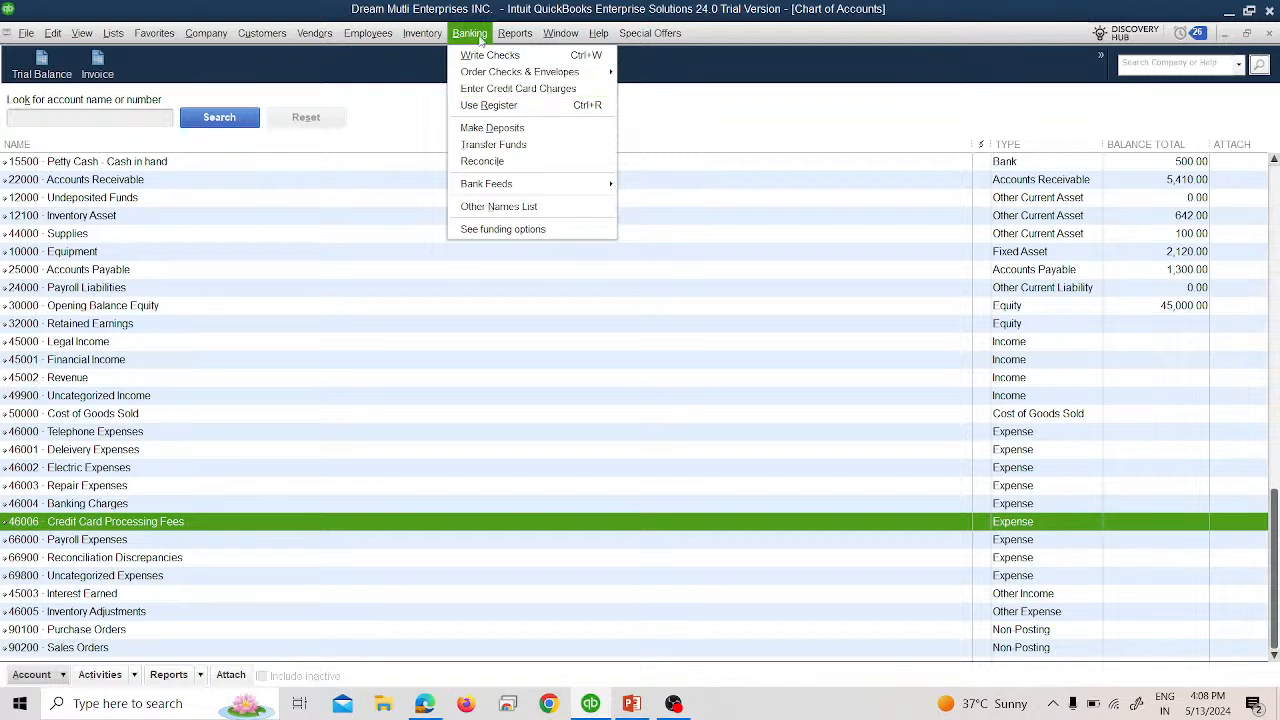
click(436, 60)
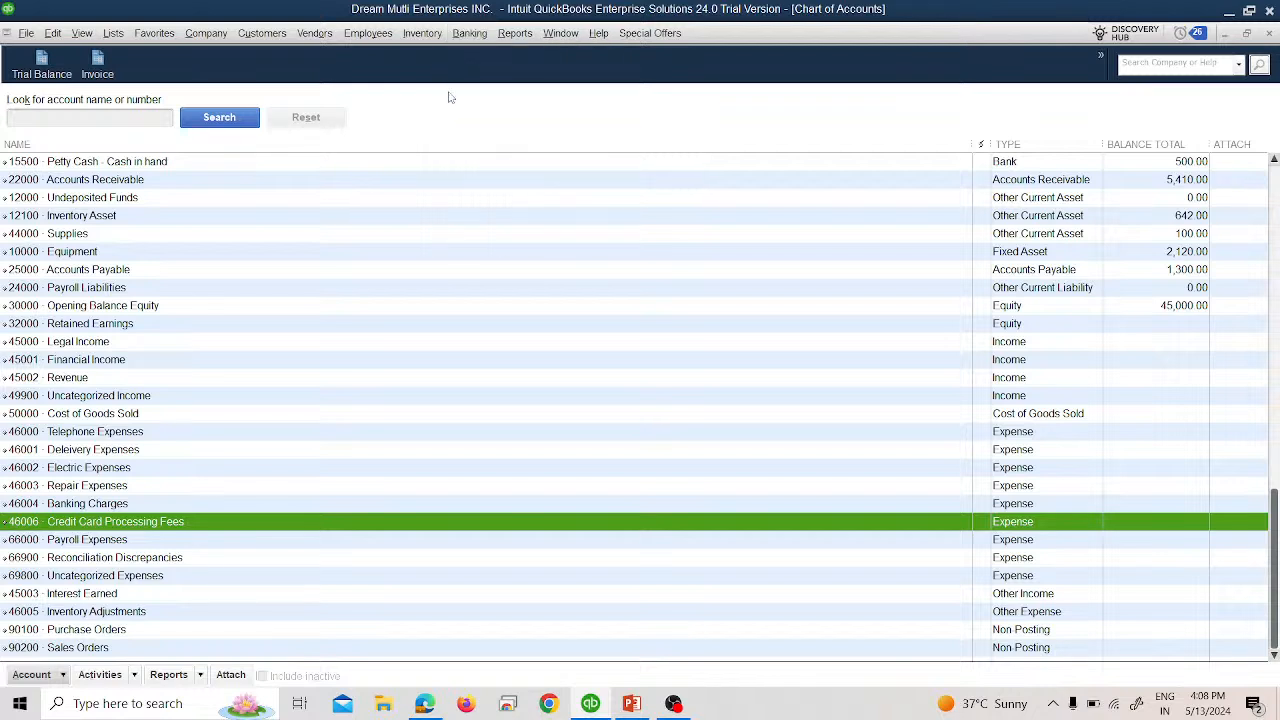
click(1268, 34)
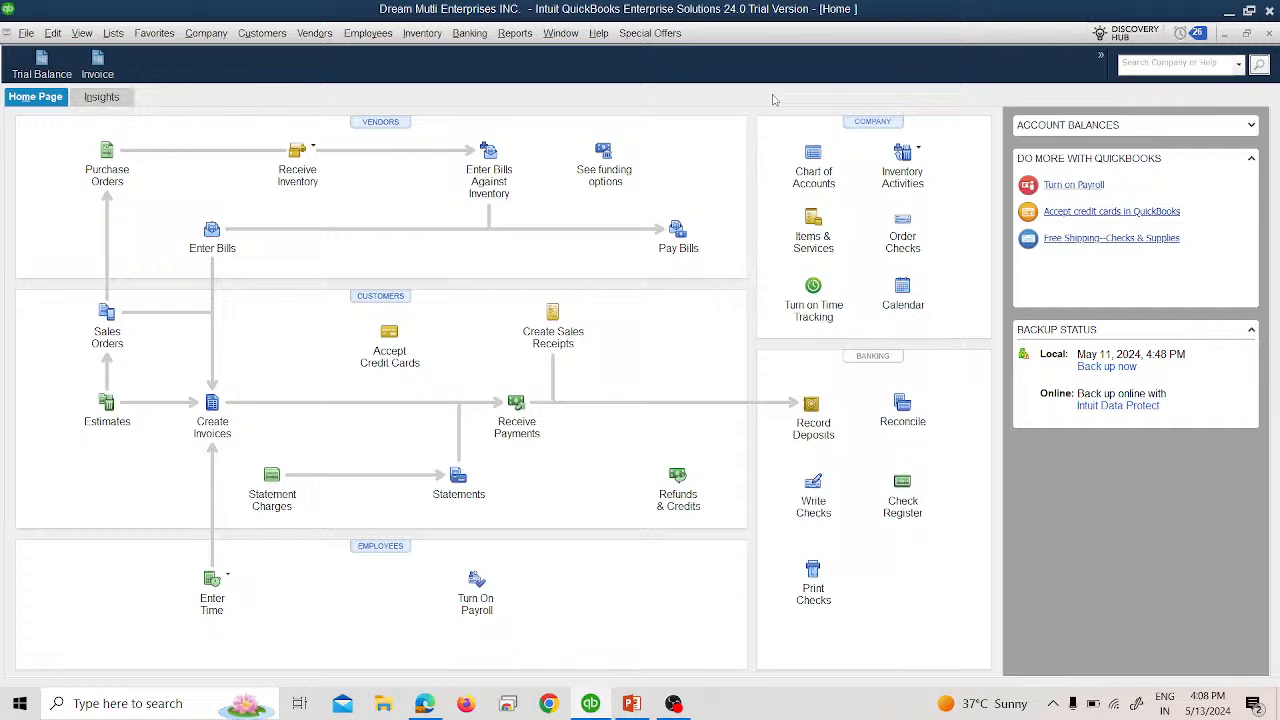
click(262, 33)
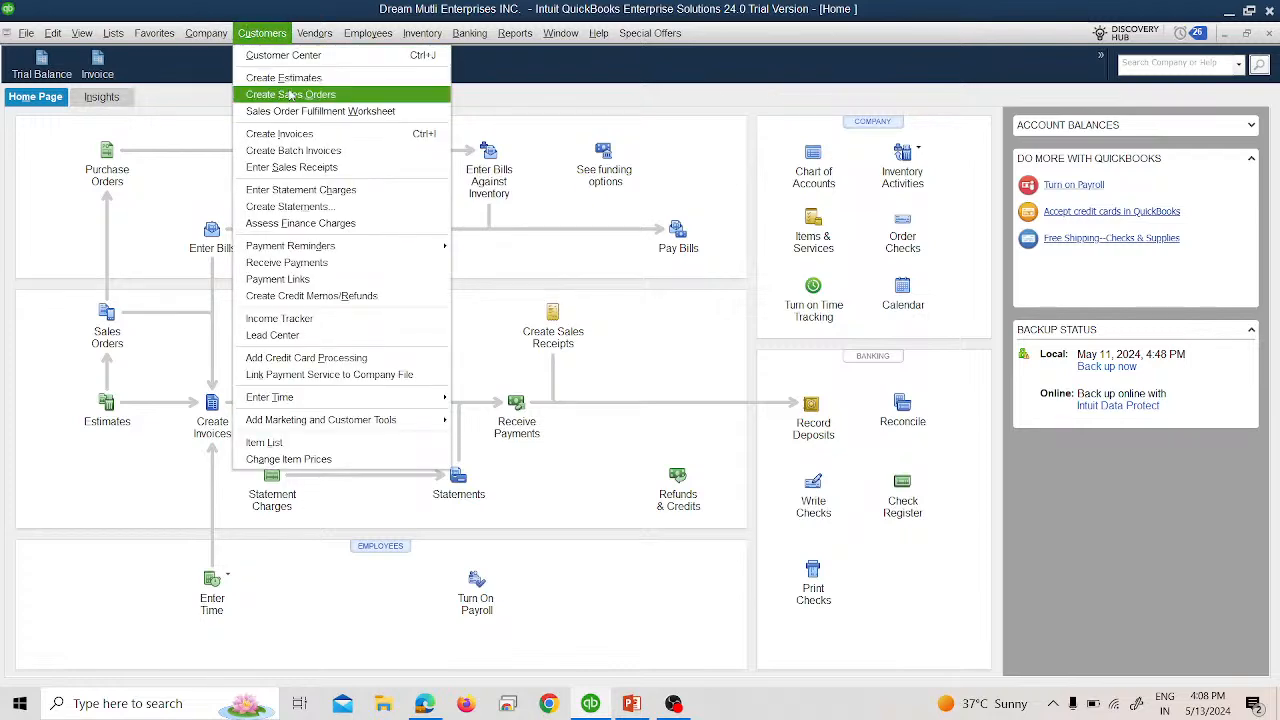
click(315, 163)
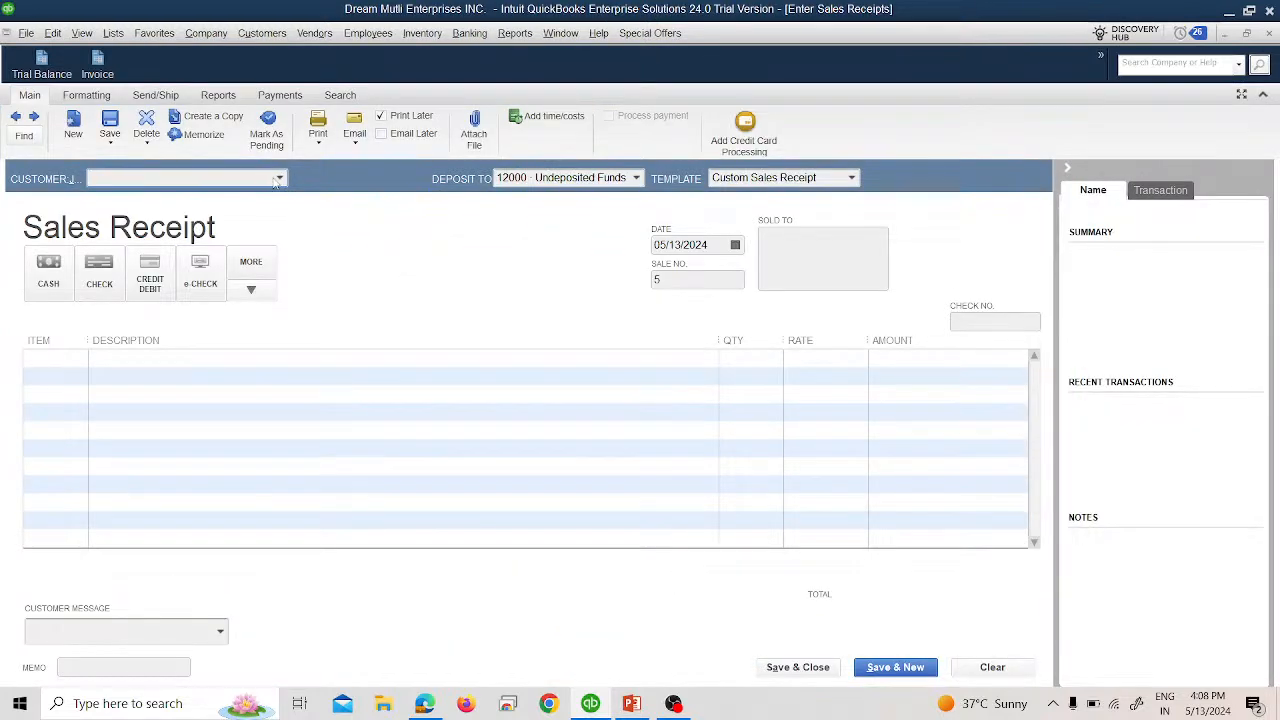
Date the receipt 02/15/2024 and select the customer who paid by credit card.
click(280, 179)
click(554, 247)
click(735, 245)
click(671, 272)
click(671, 272)
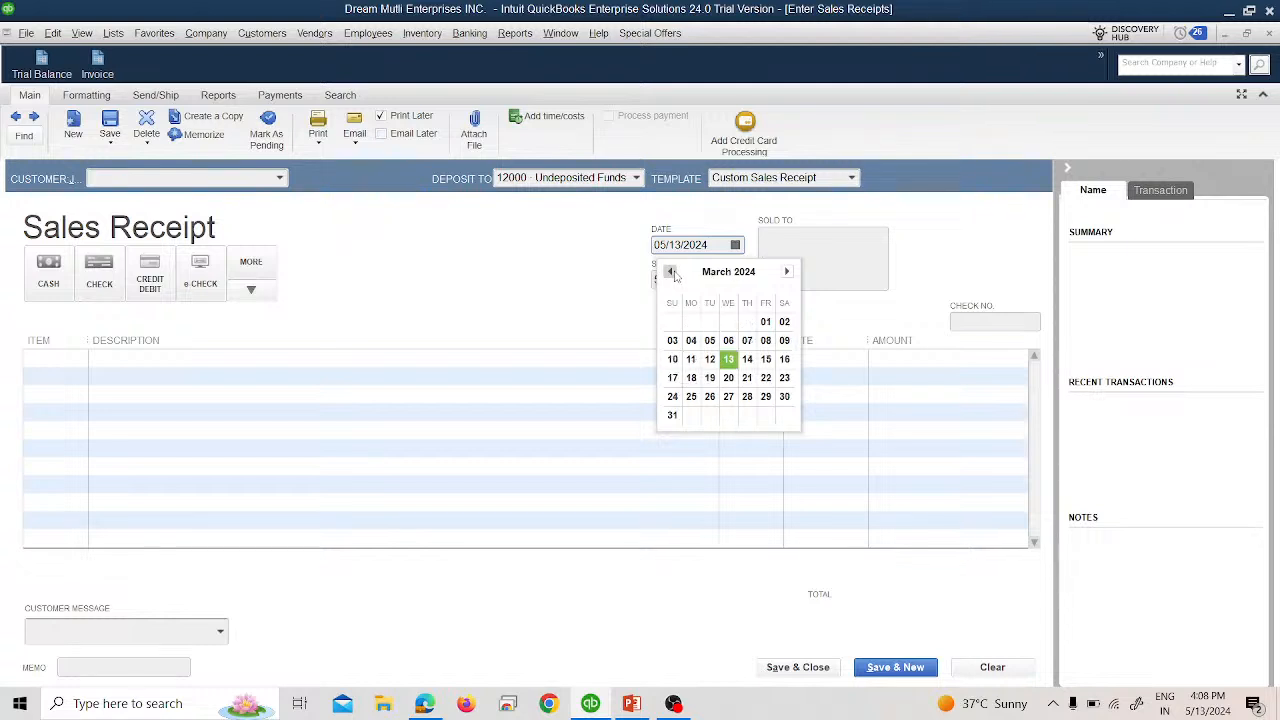
click(671, 272)
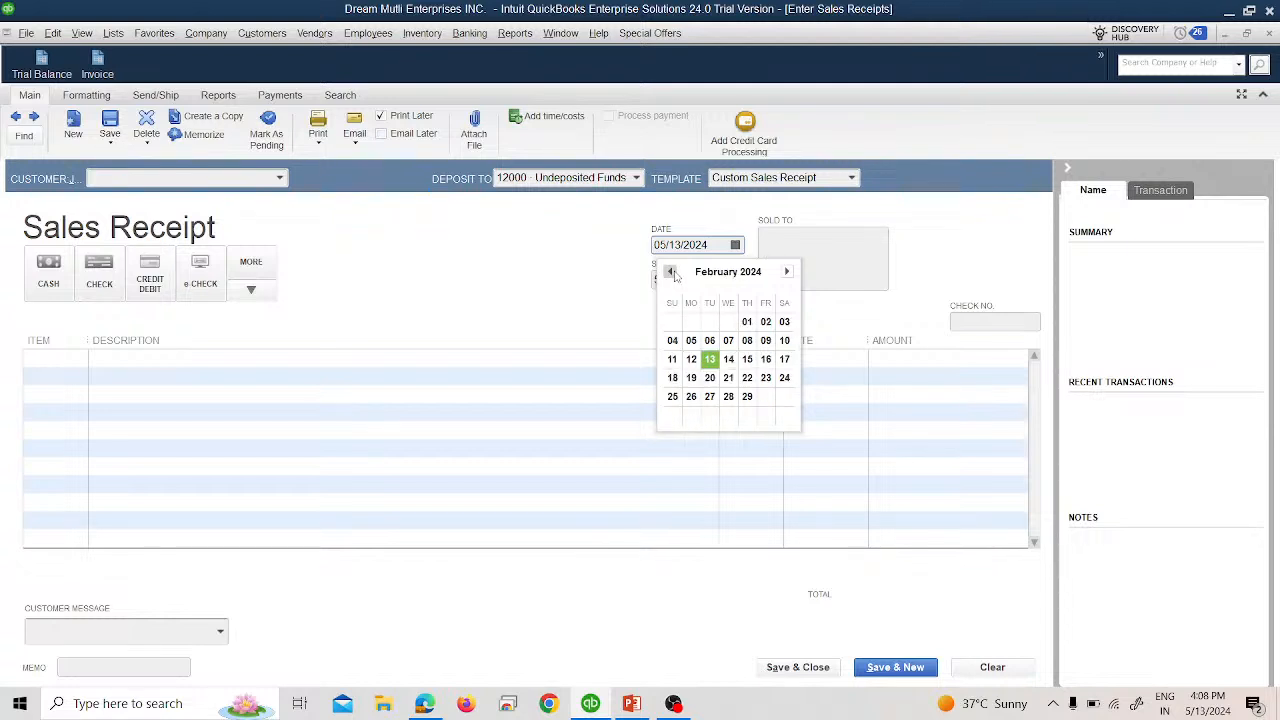
click(749, 359)
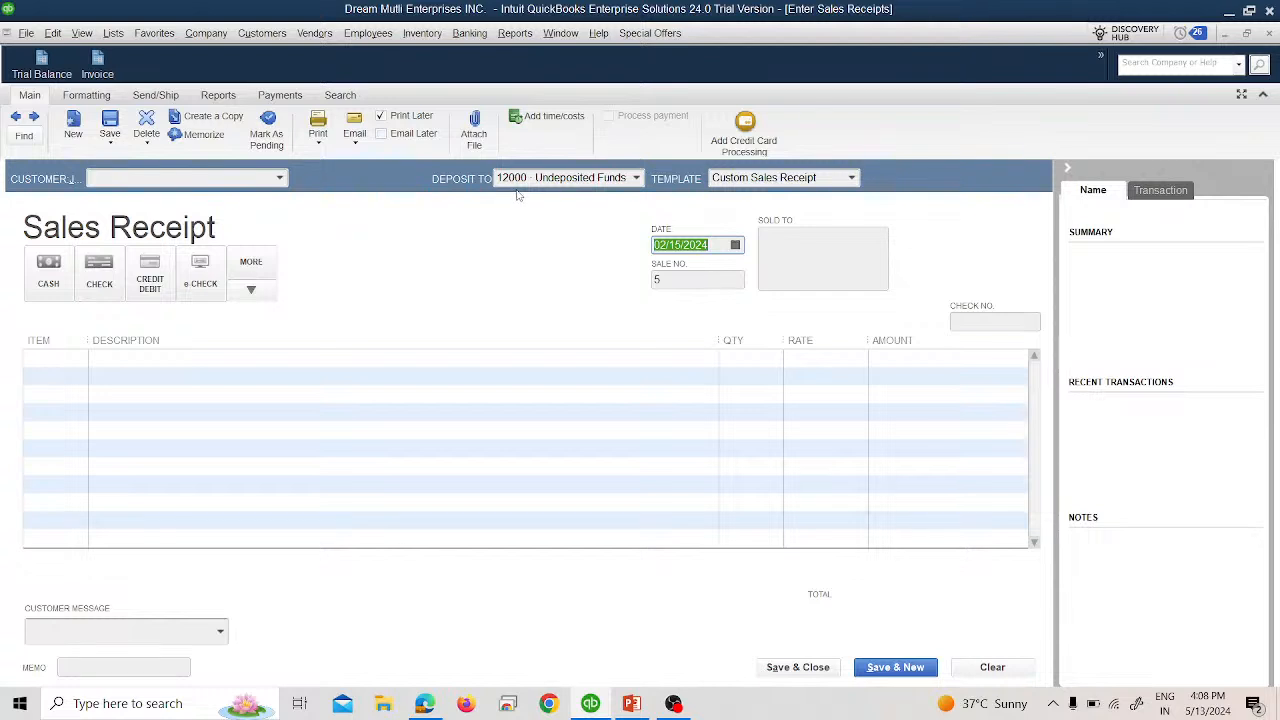
click(288, 178)
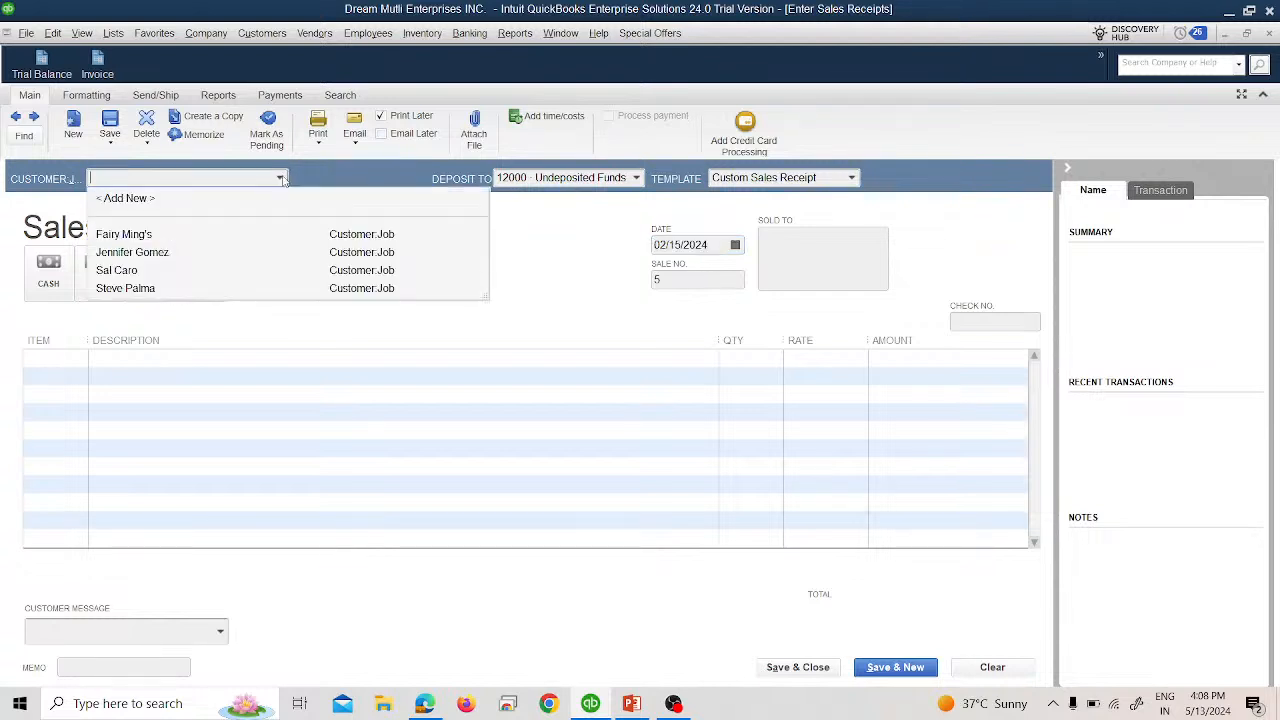
click(298, 256)
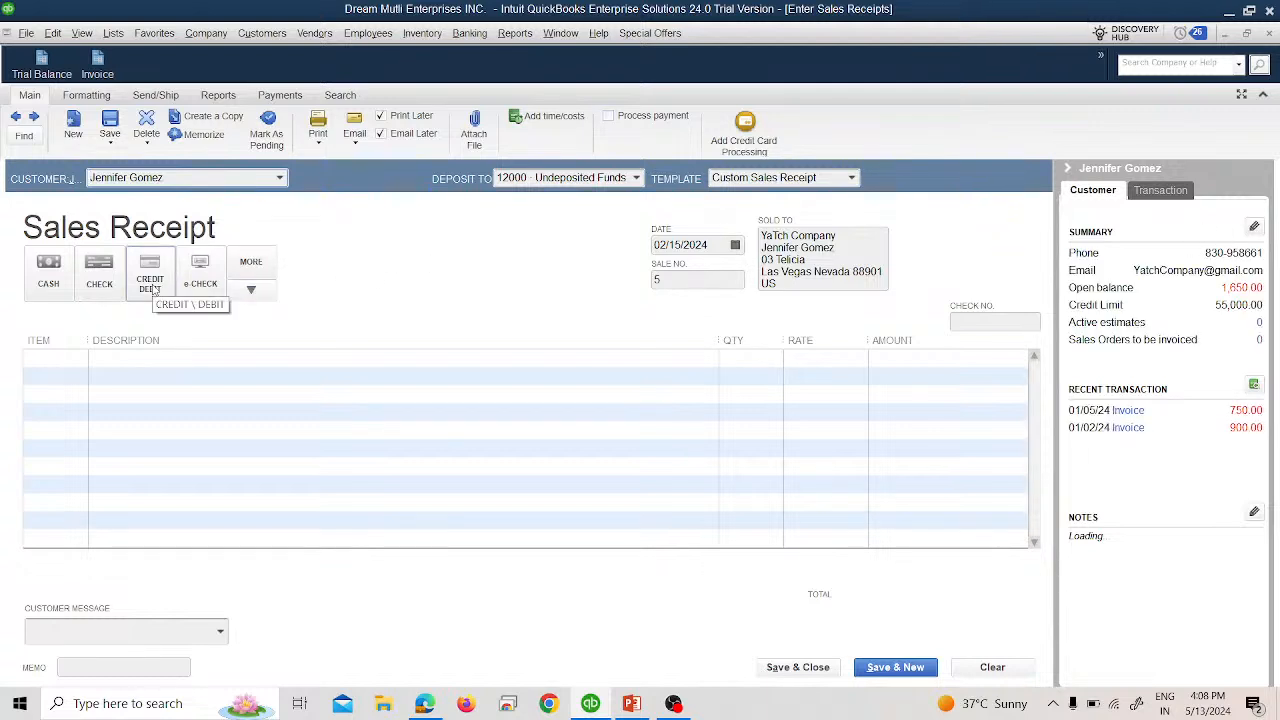
Put Financial Services on the receipt's first line item.
click(80, 360)
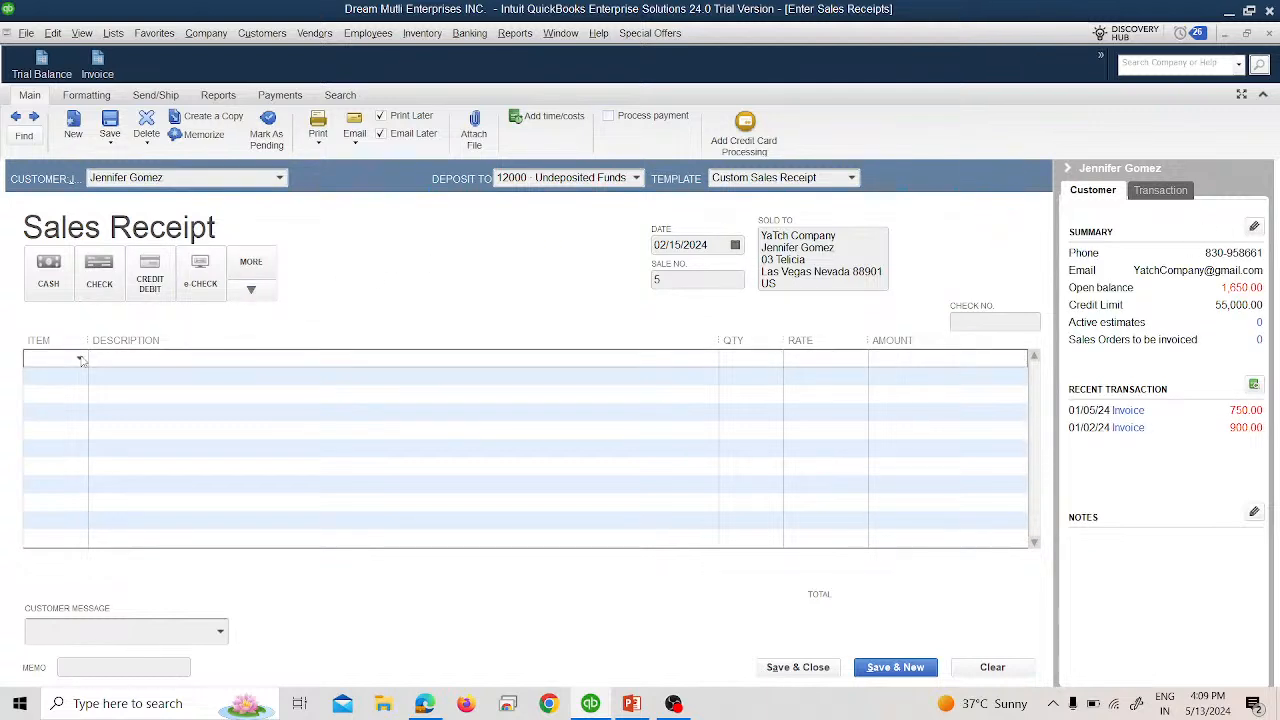
click(80, 360)
click(84, 432)
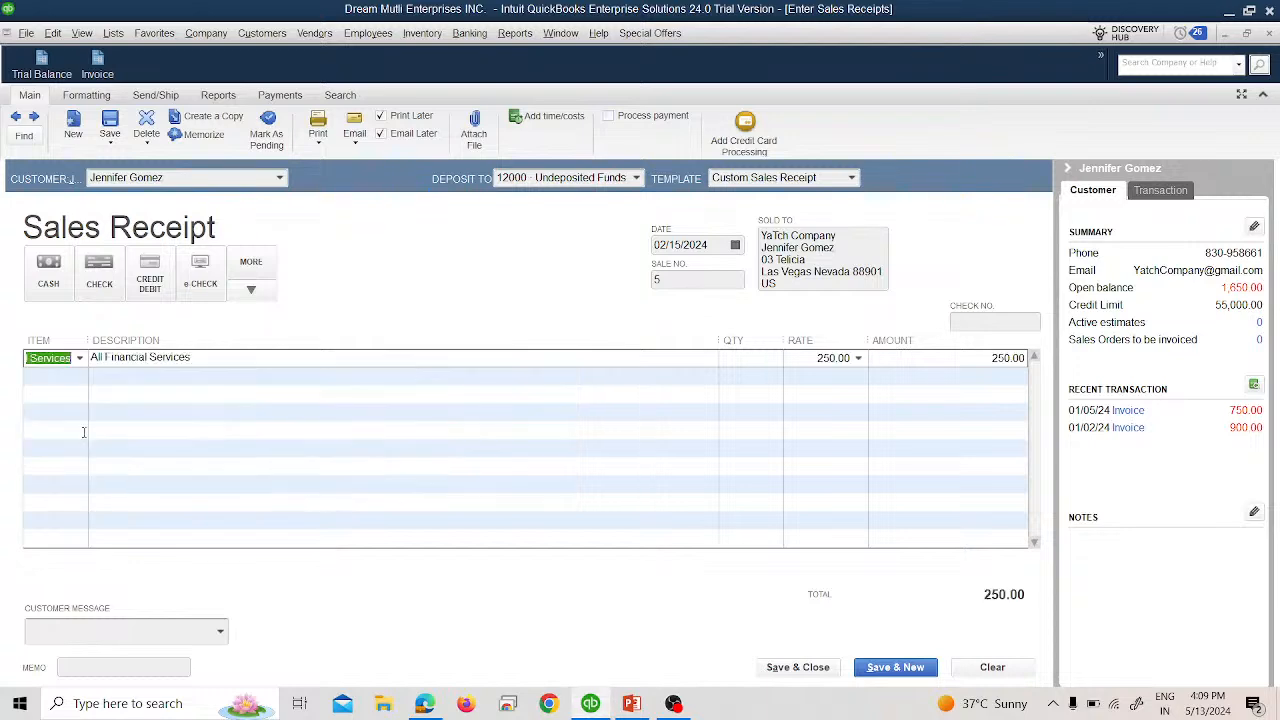
click(80, 358)
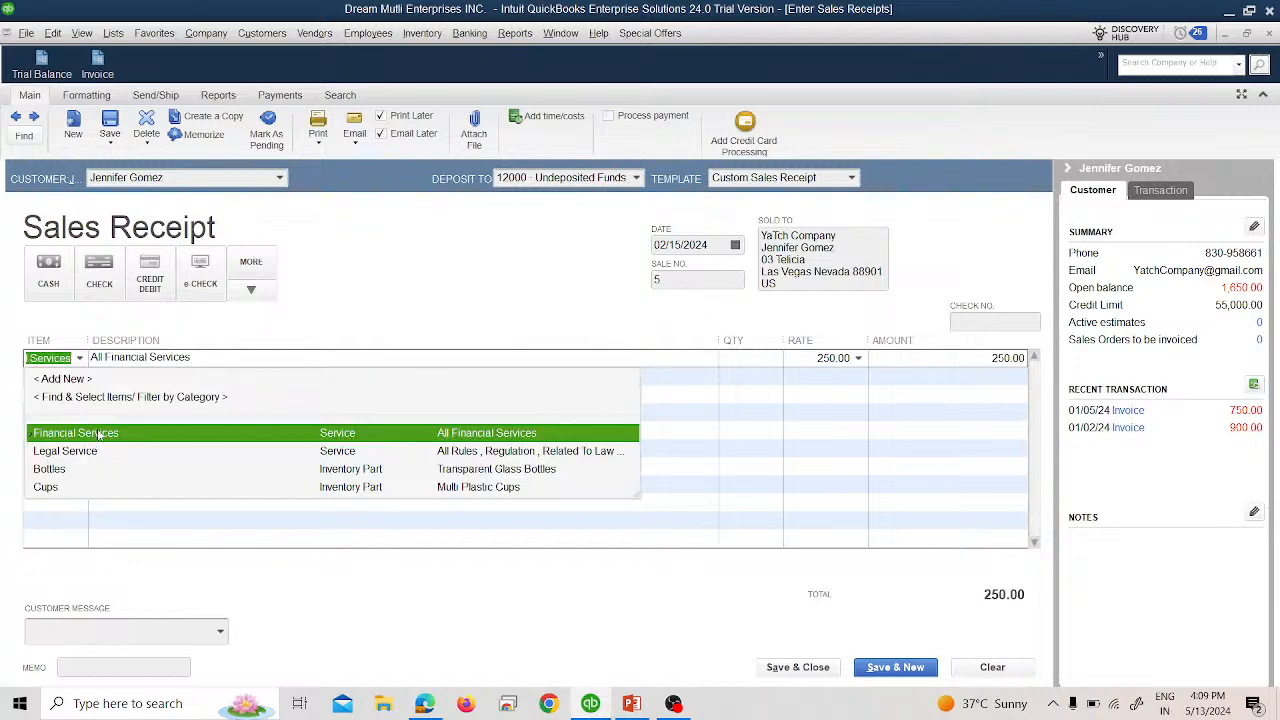
click(98, 423)
key(alt+Tab)
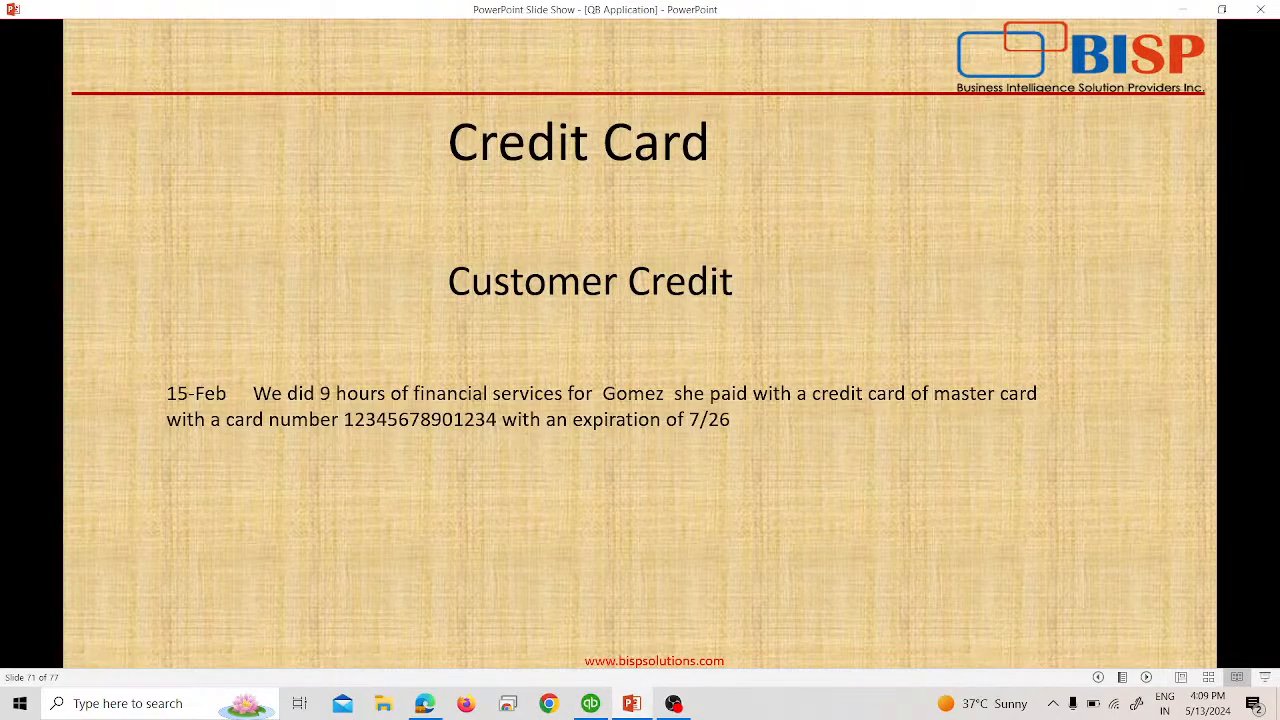
key(alt+Tab)
Enter quantity 9 so the line totals 2,250.00 at 250.00.
click(748, 357)
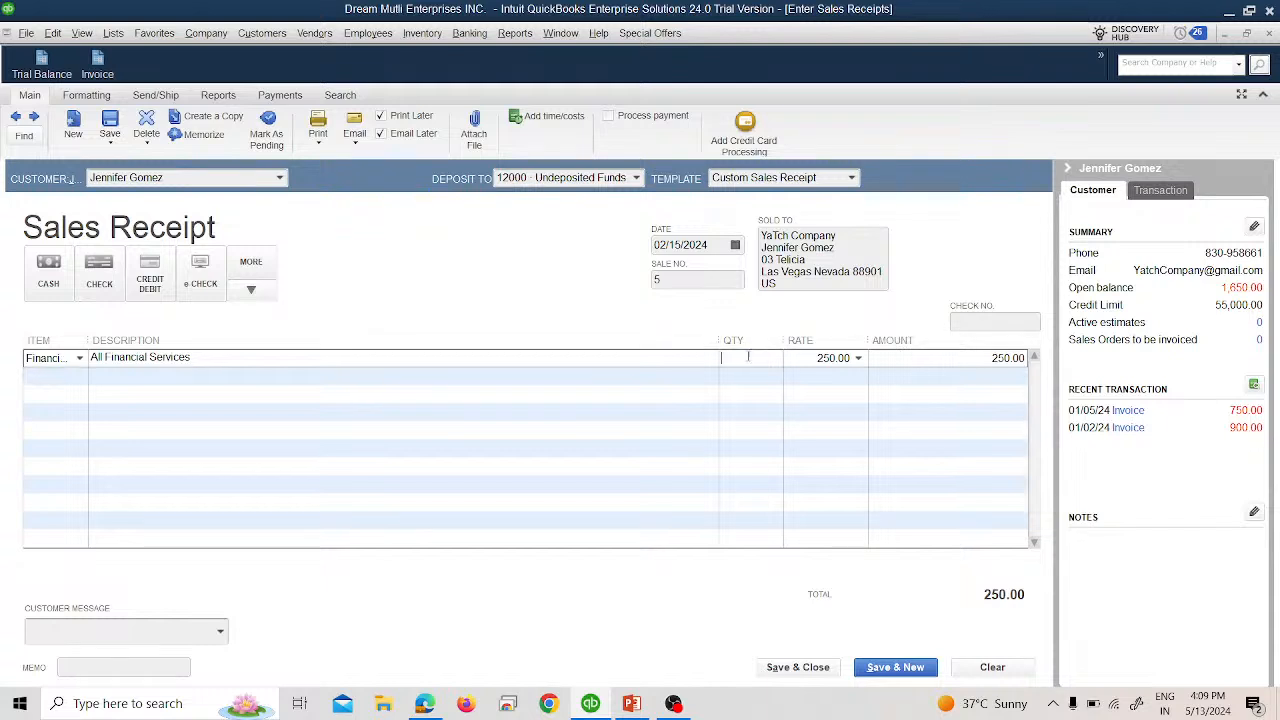
key(Tab)
click(745, 357)
text(9)
key(Tab)
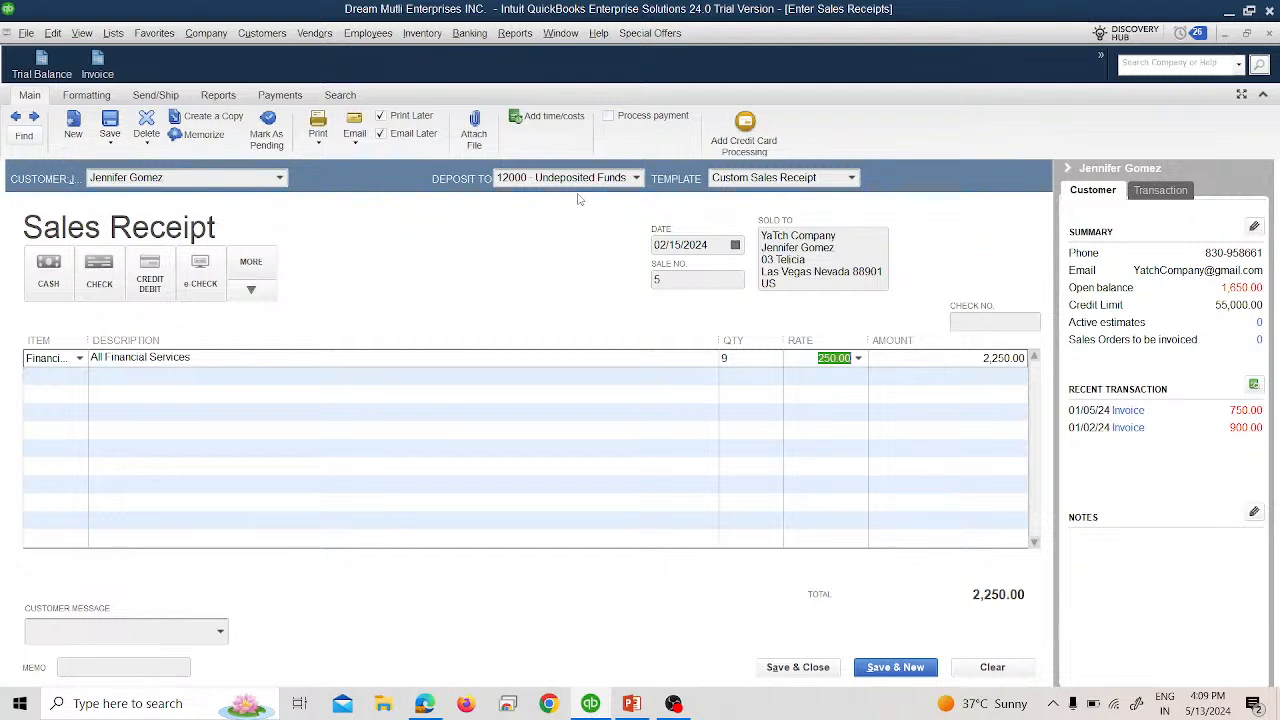
Take card payment on the receipt, choosing MasterCard and entering the card number.
click(152, 288)
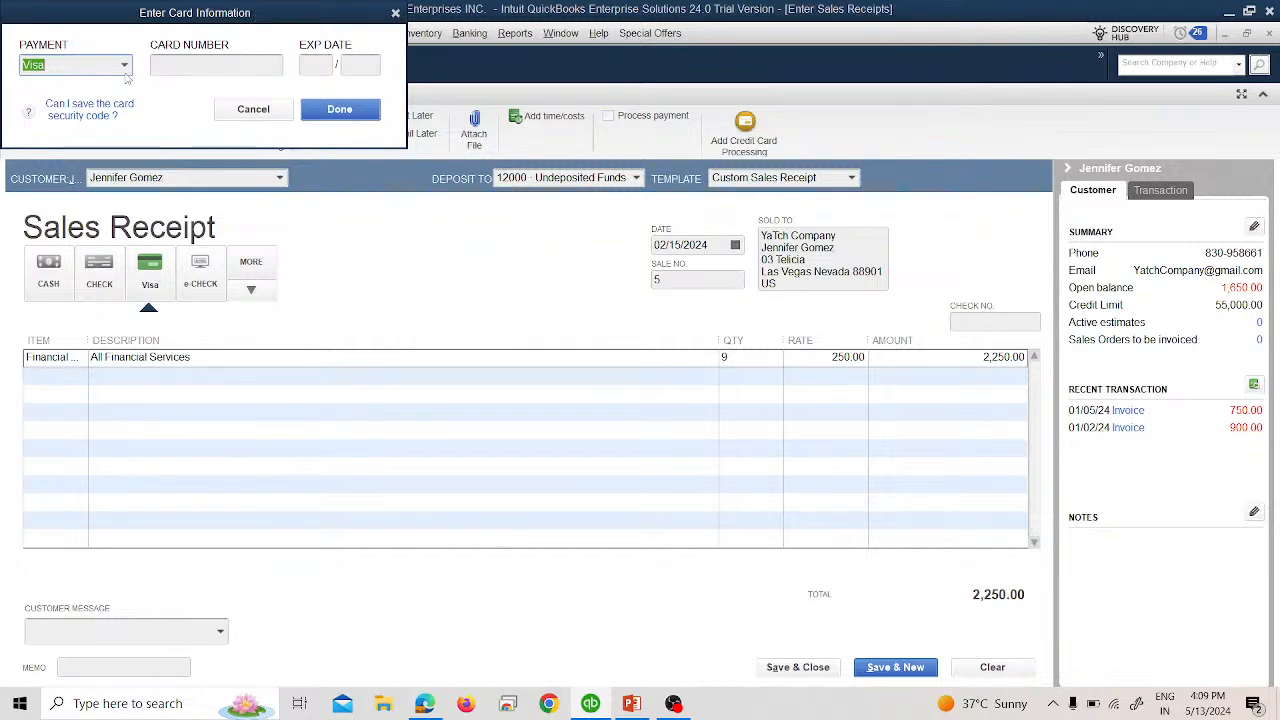
key(alt+Tab)
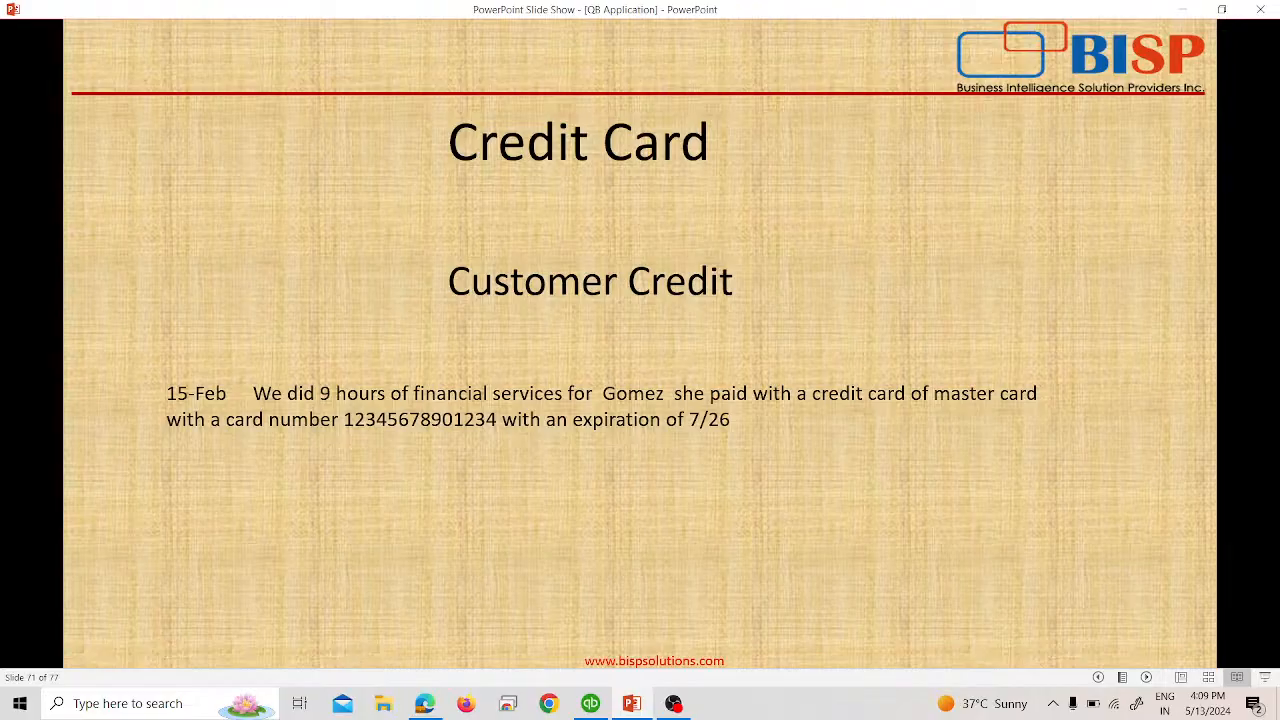
key(alt+Tab)
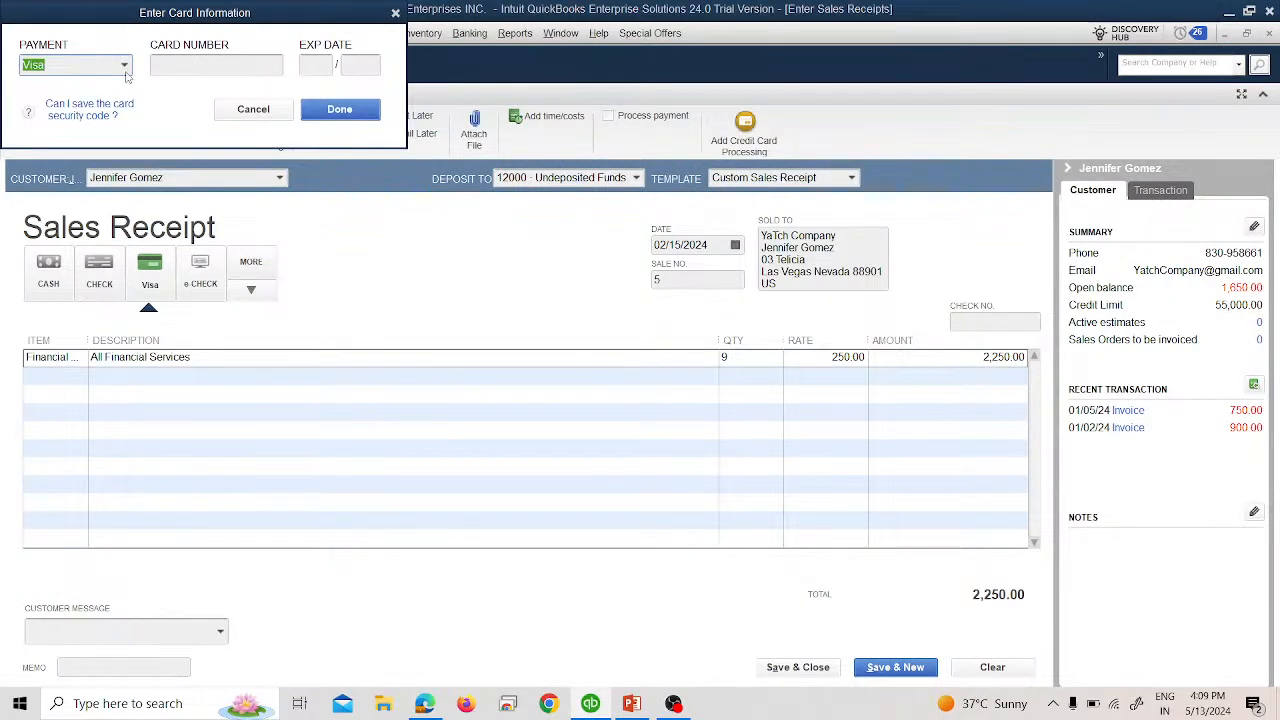
click(125, 70)
click(80, 152)
key(Tab)
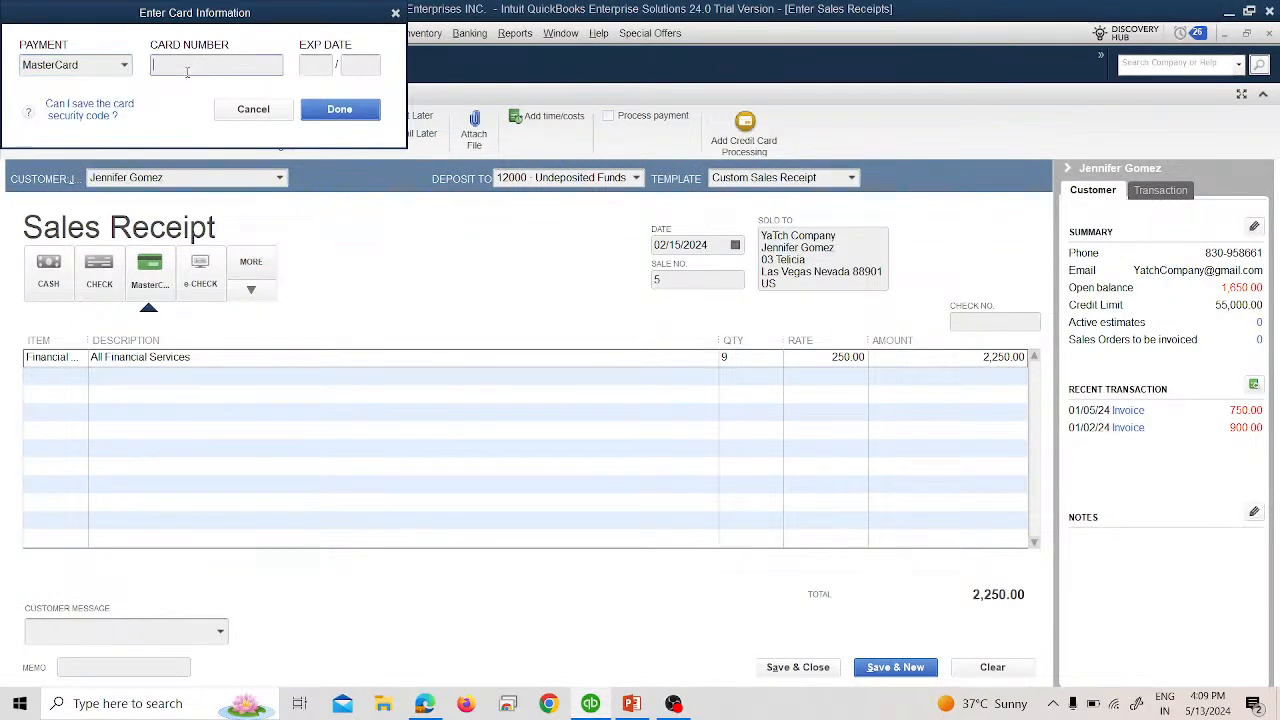
text(123456789012)
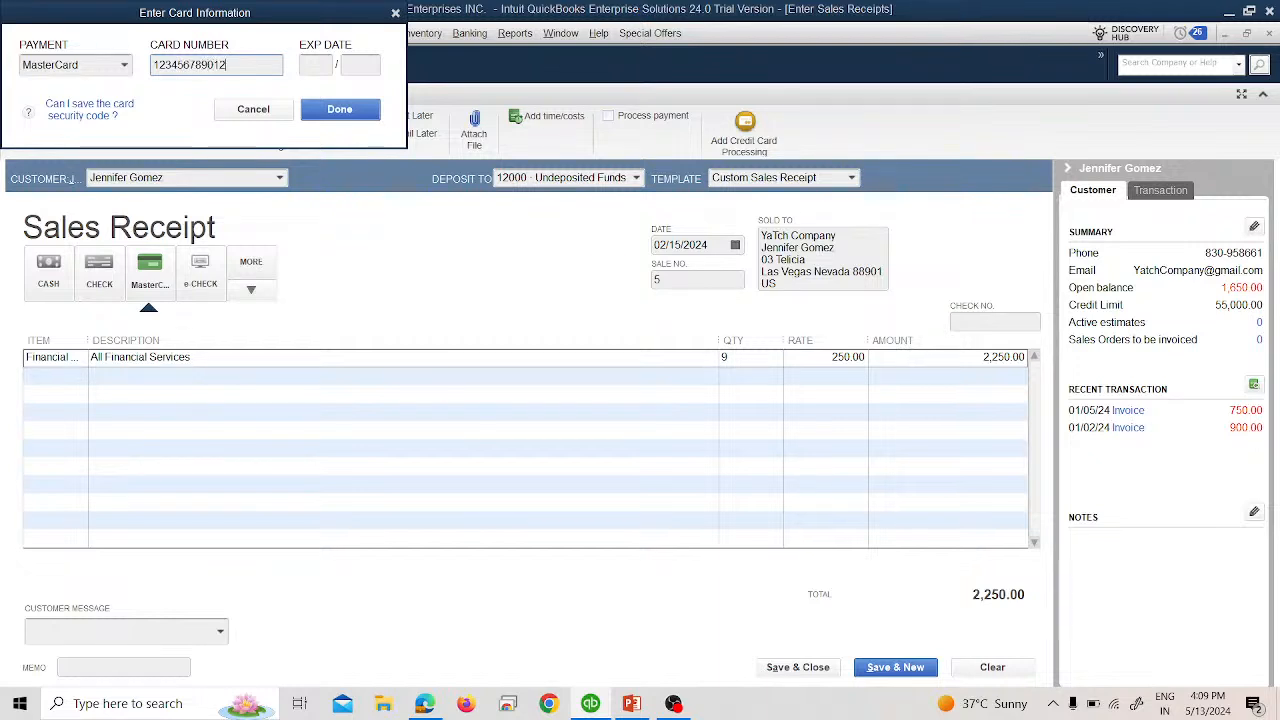
text(45)
key(Tab)
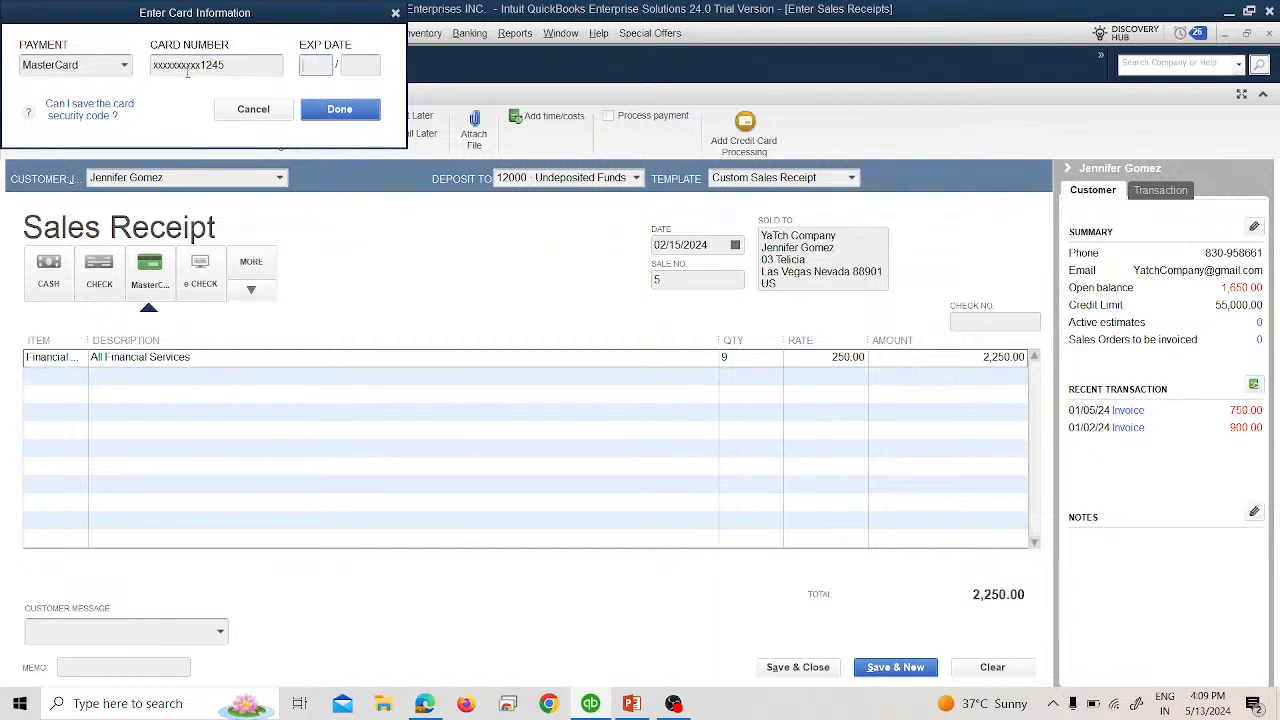
click(200, 66)
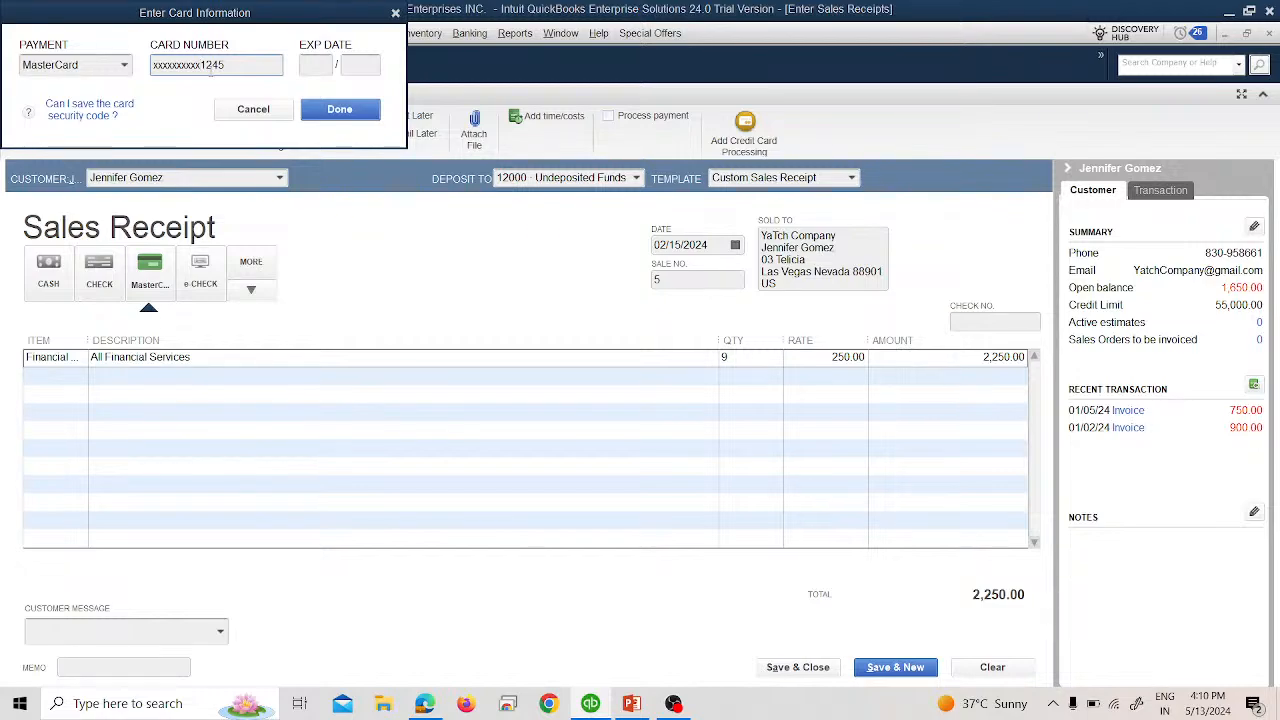
Enter the card's expiry date, confirm the card details and save the receipt.
key(alt+Tab)
key(alt+Tab)
click(326, 67)
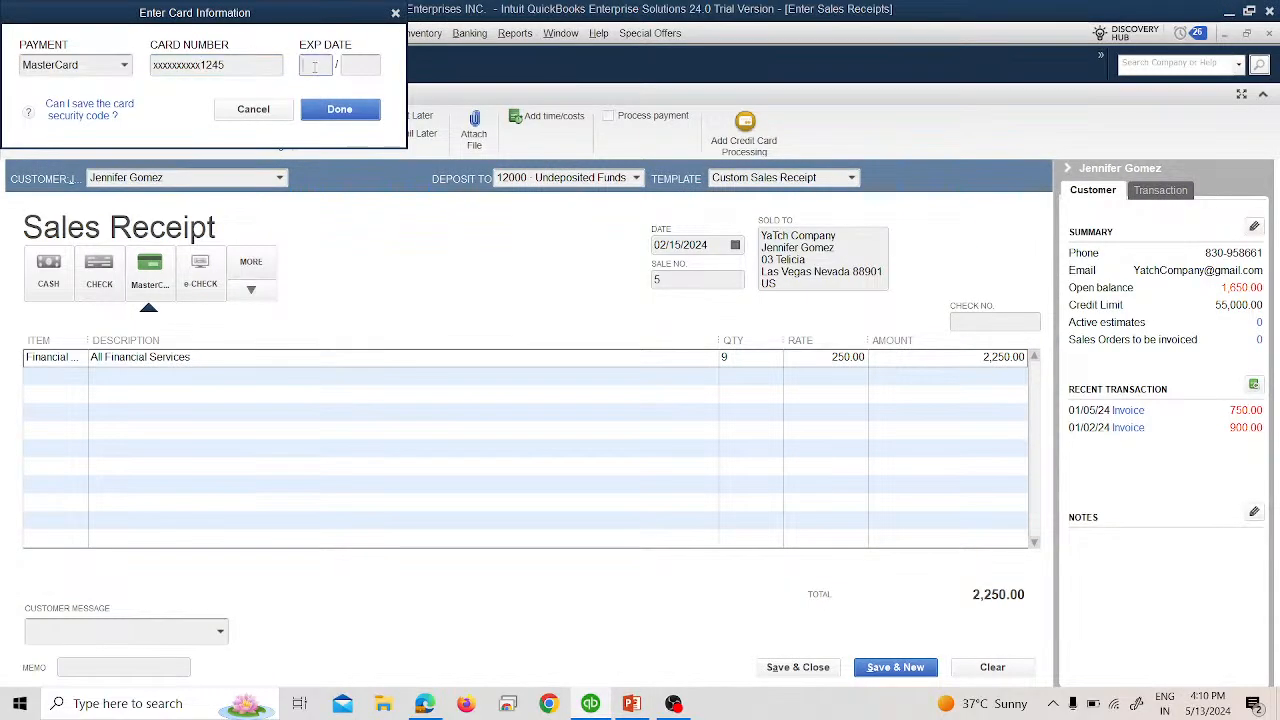
text(07 / 2)
text(028)
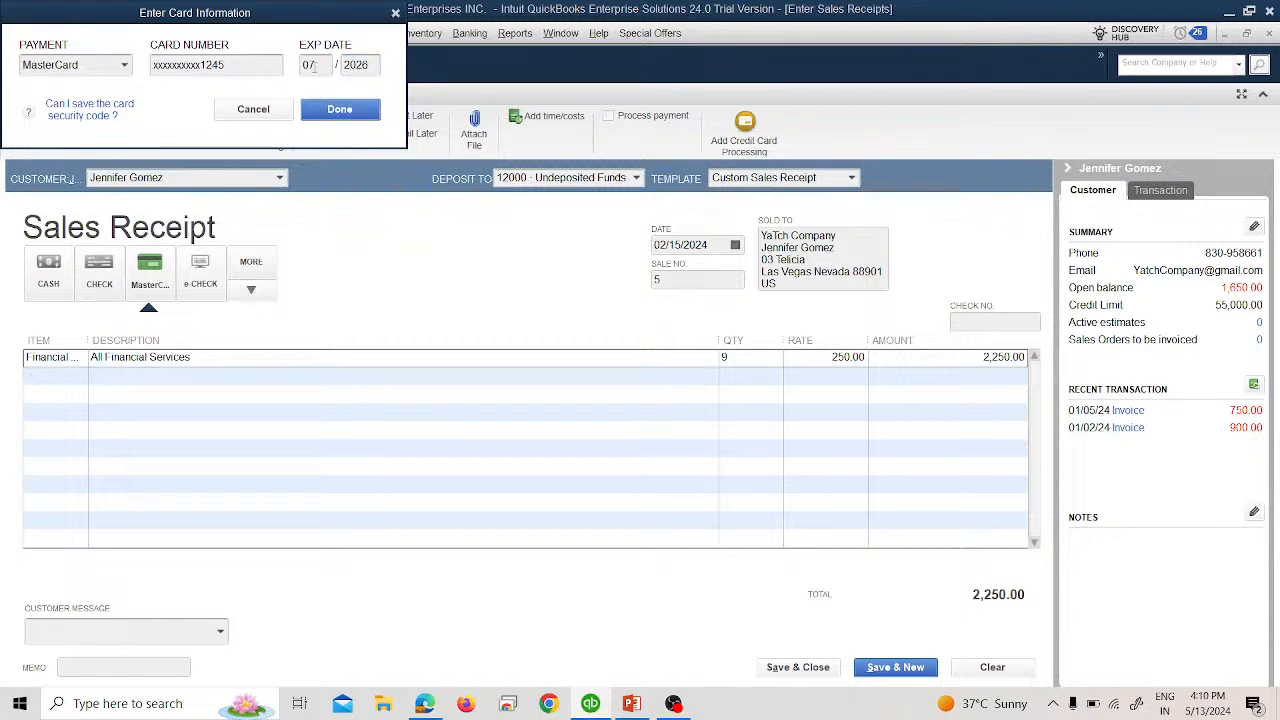
click(338, 110)
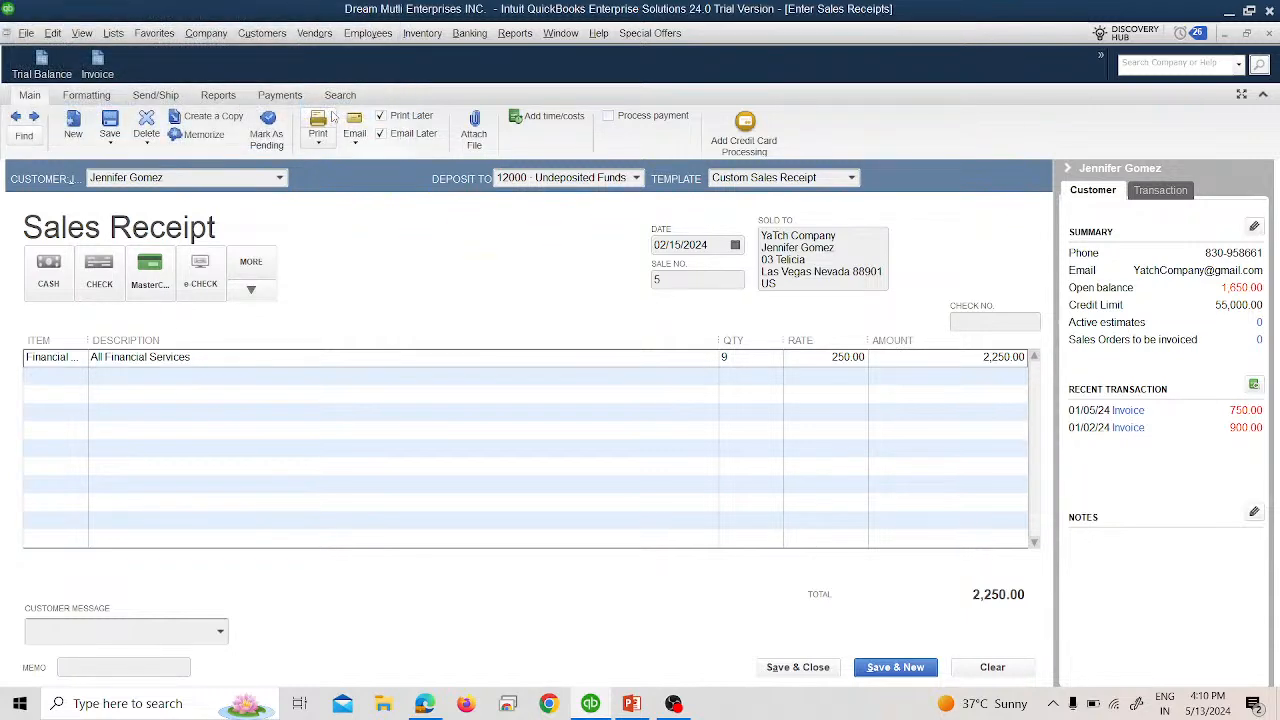
click(798, 667)
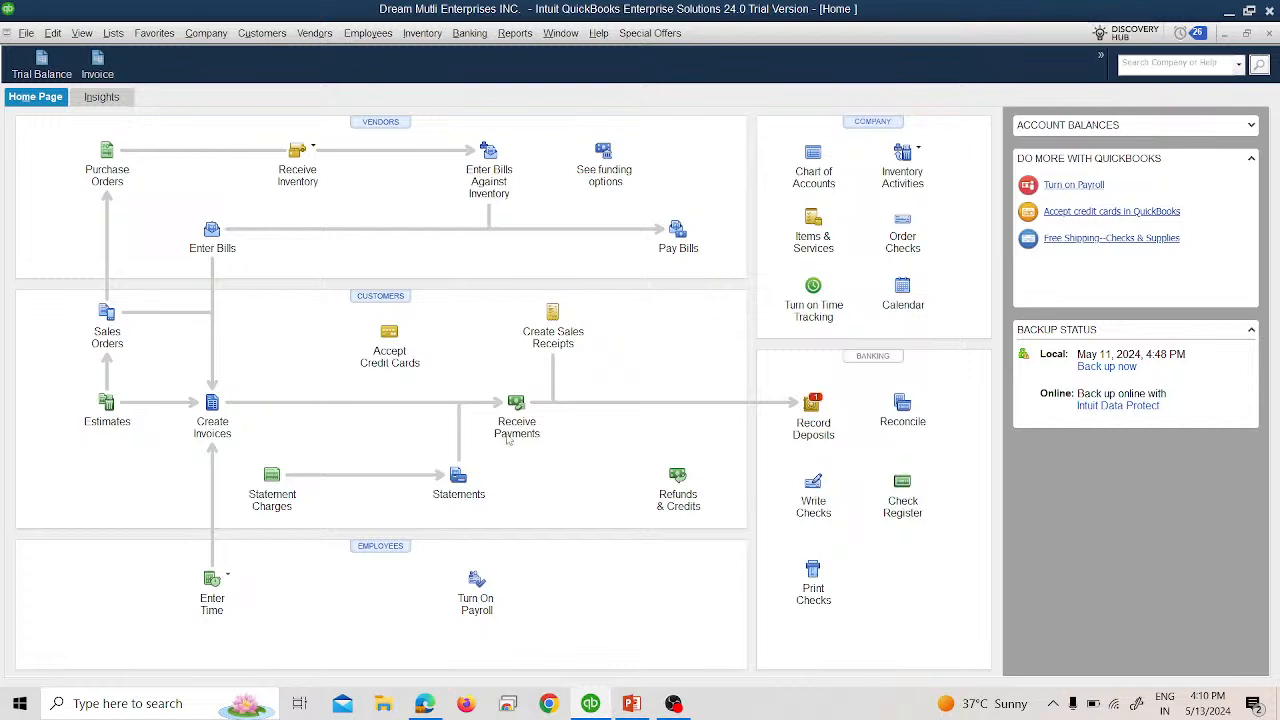
Open the Trial Balance report with dates set to All.
click(262, 33)
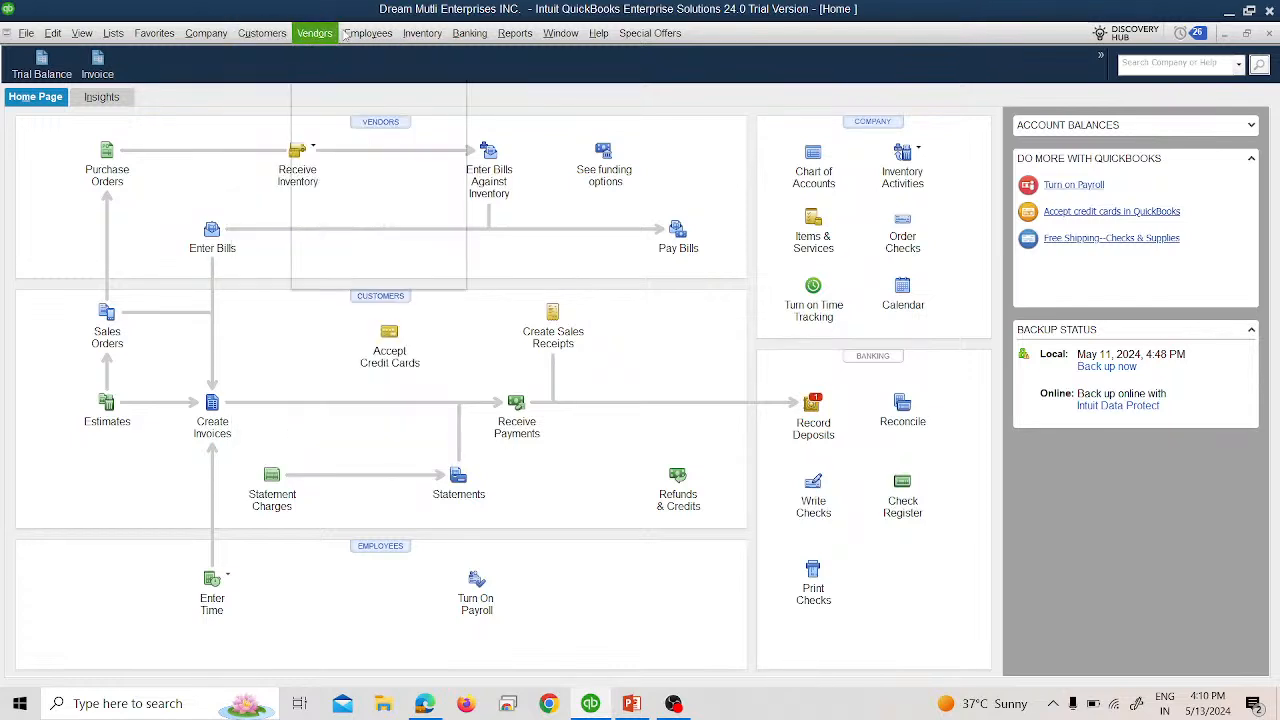
mouse_move(526, 41)
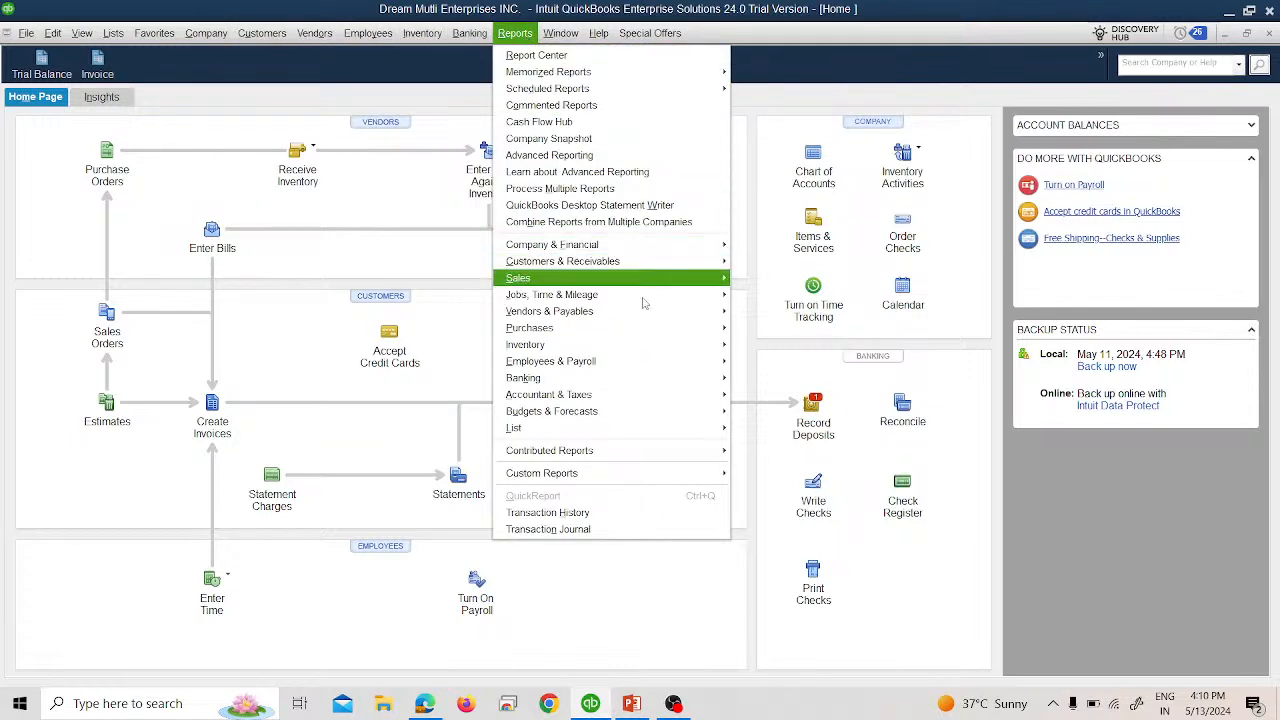
mouse_move(724, 397)
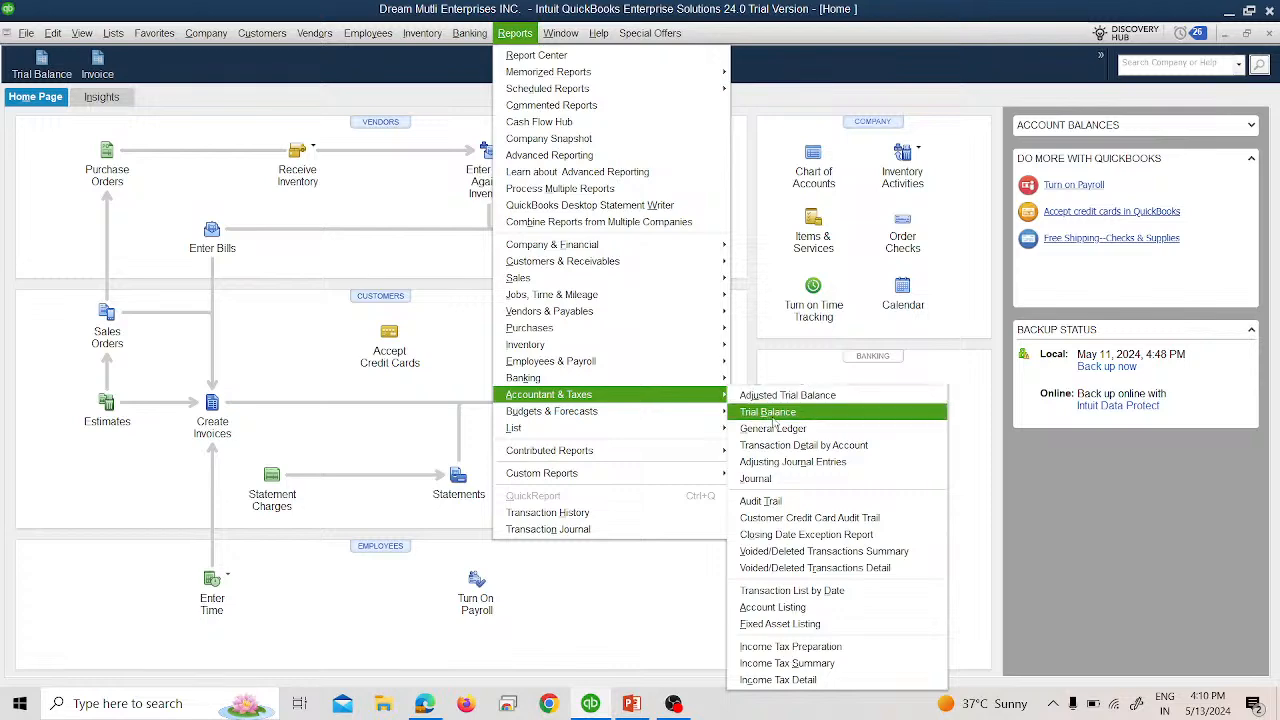
click(768, 411)
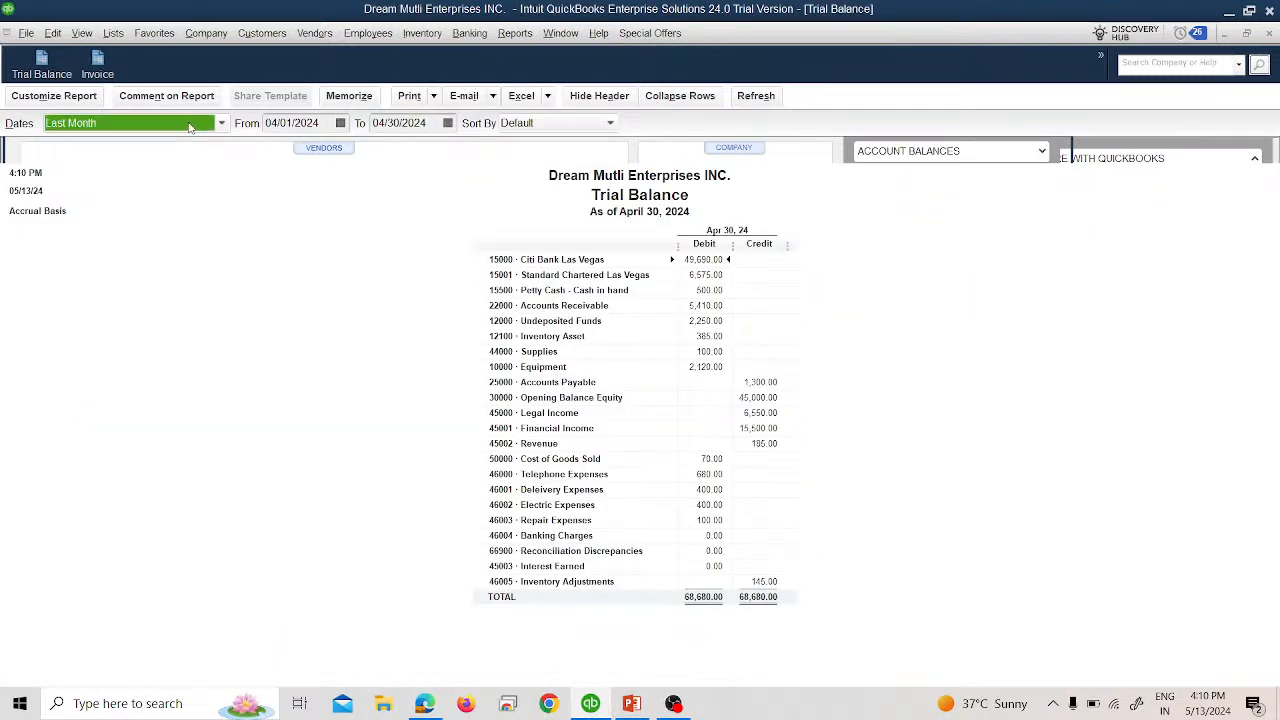
text(a)
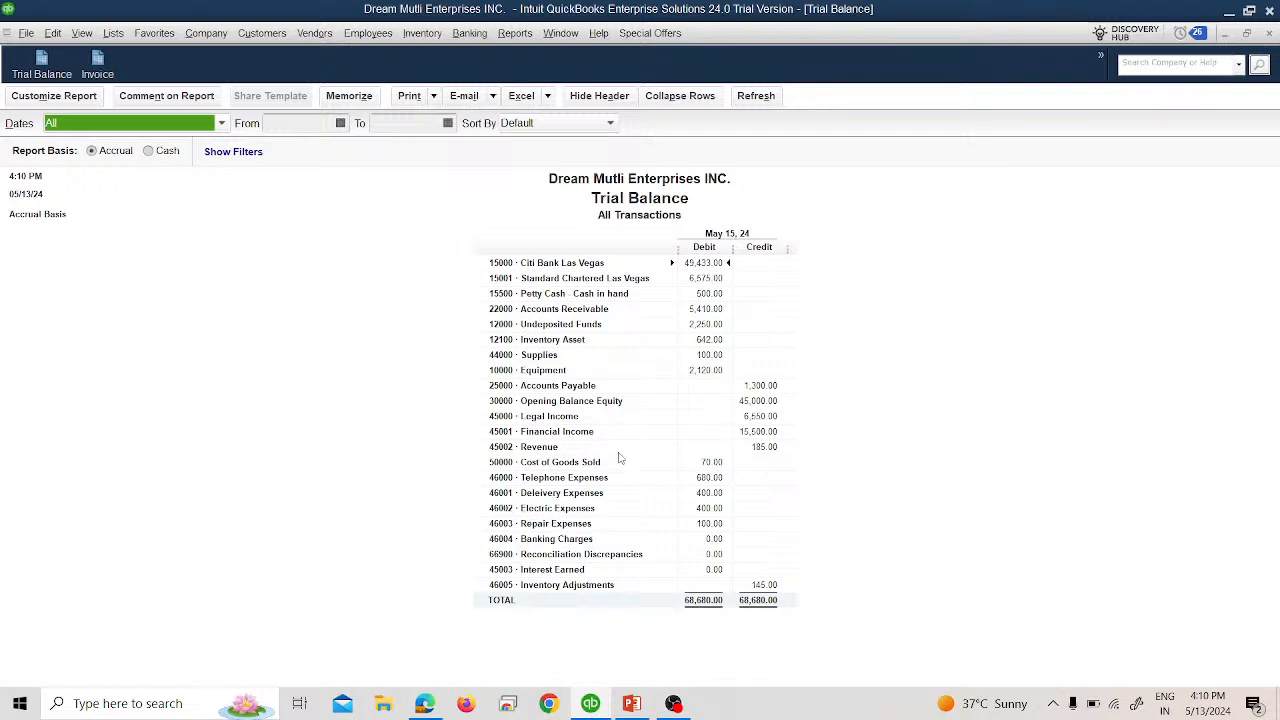
Review the transactions behind Financial Income's 15,500.00 and Undeposited Funds' 2,250.00, then close both.
double_click(763, 438)
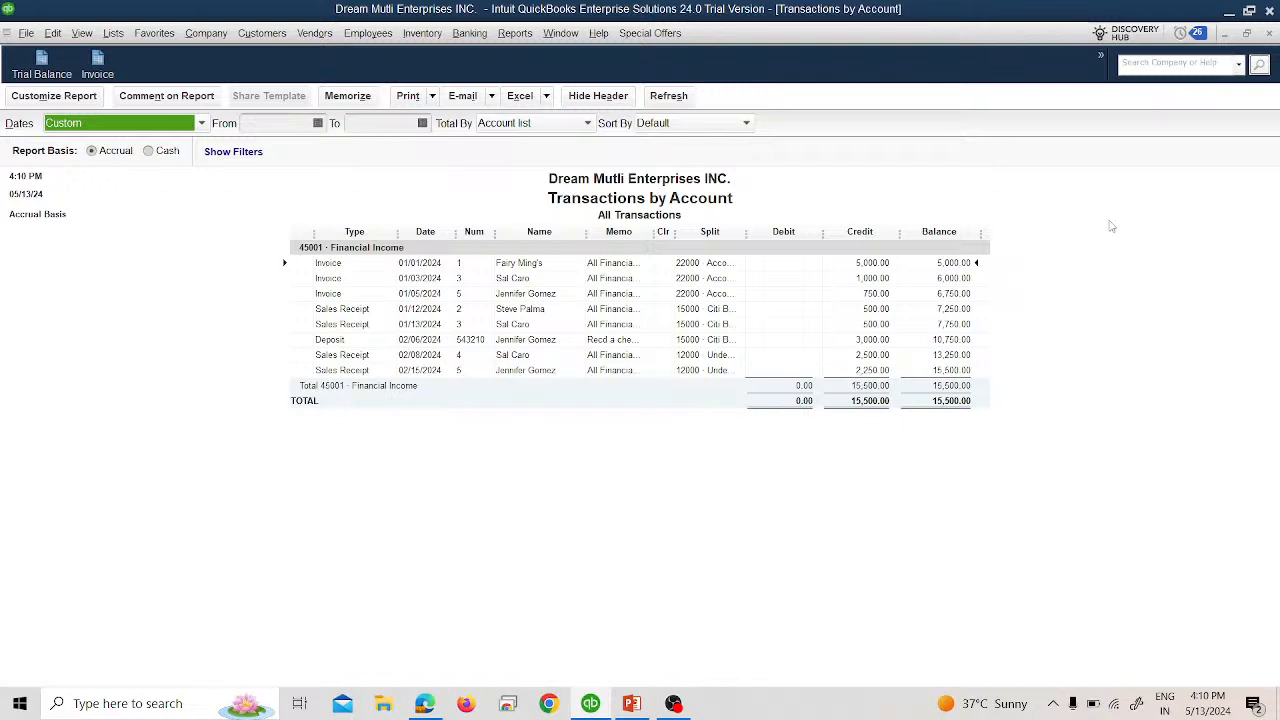
click(1269, 34)
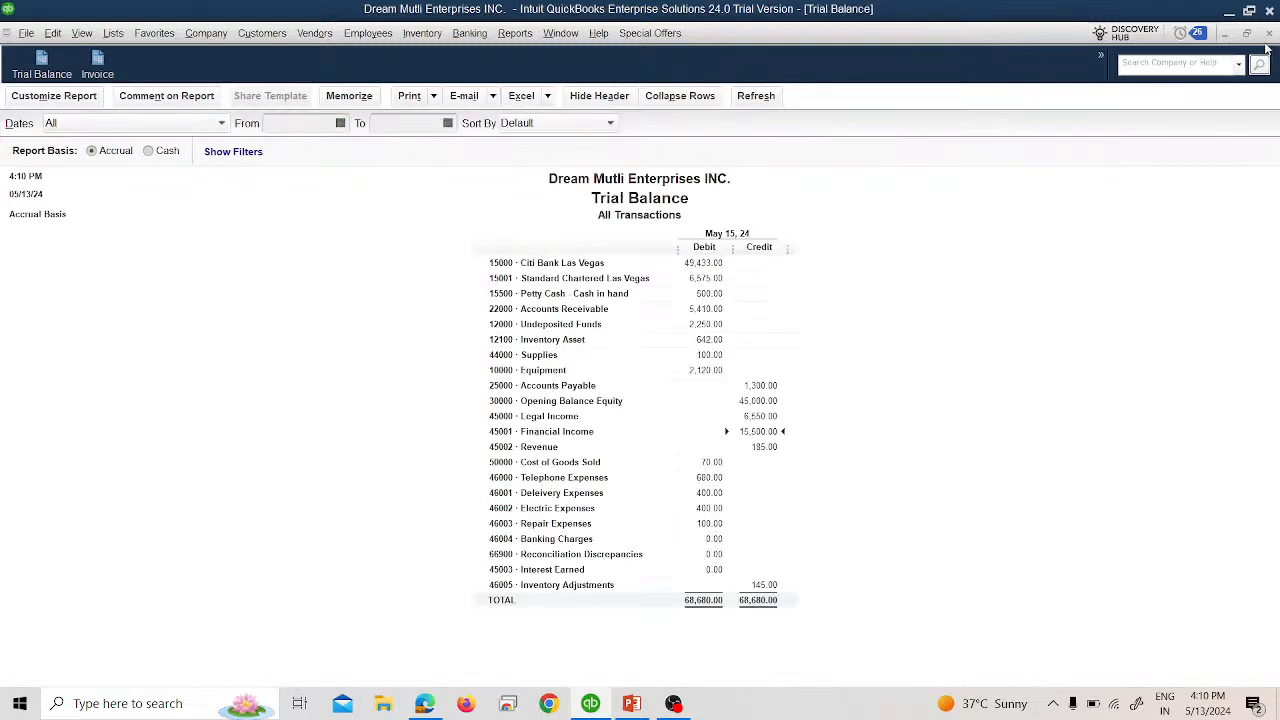
double_click(712, 325)
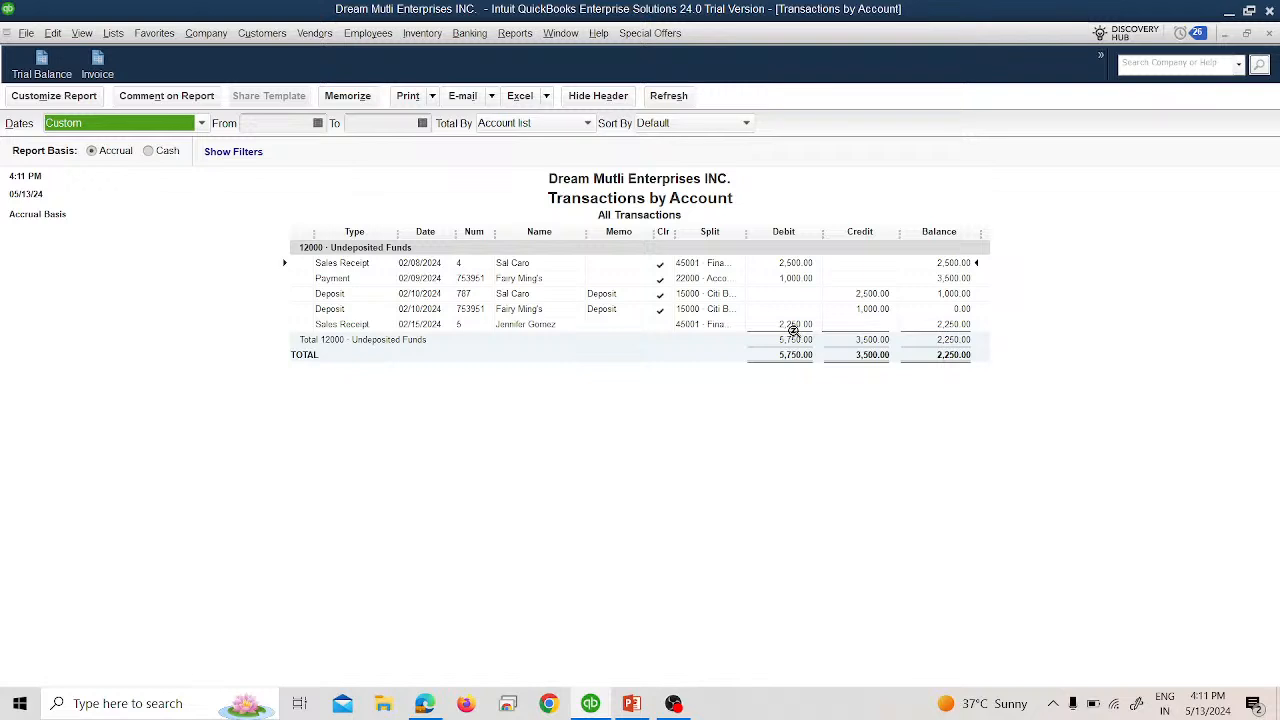
click(150, 122)
scroll(152, 140, up, 1)
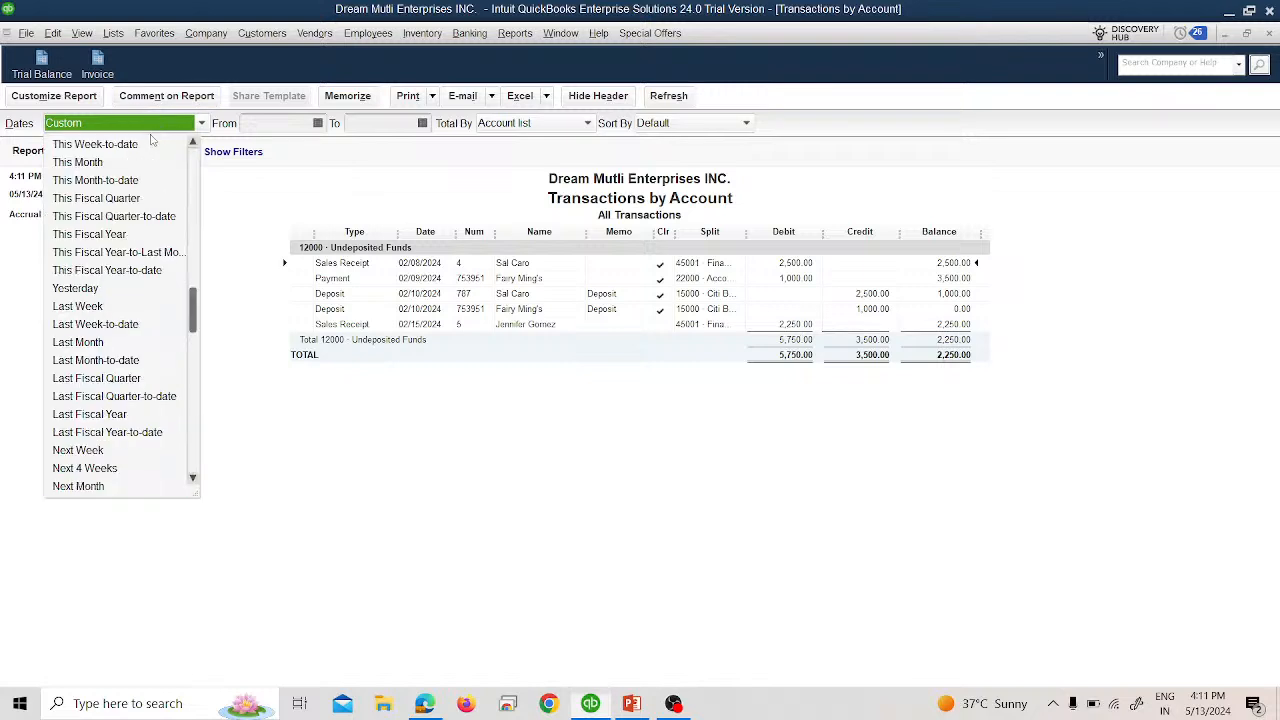
scroll(152, 140, up, 1)
click(150, 142)
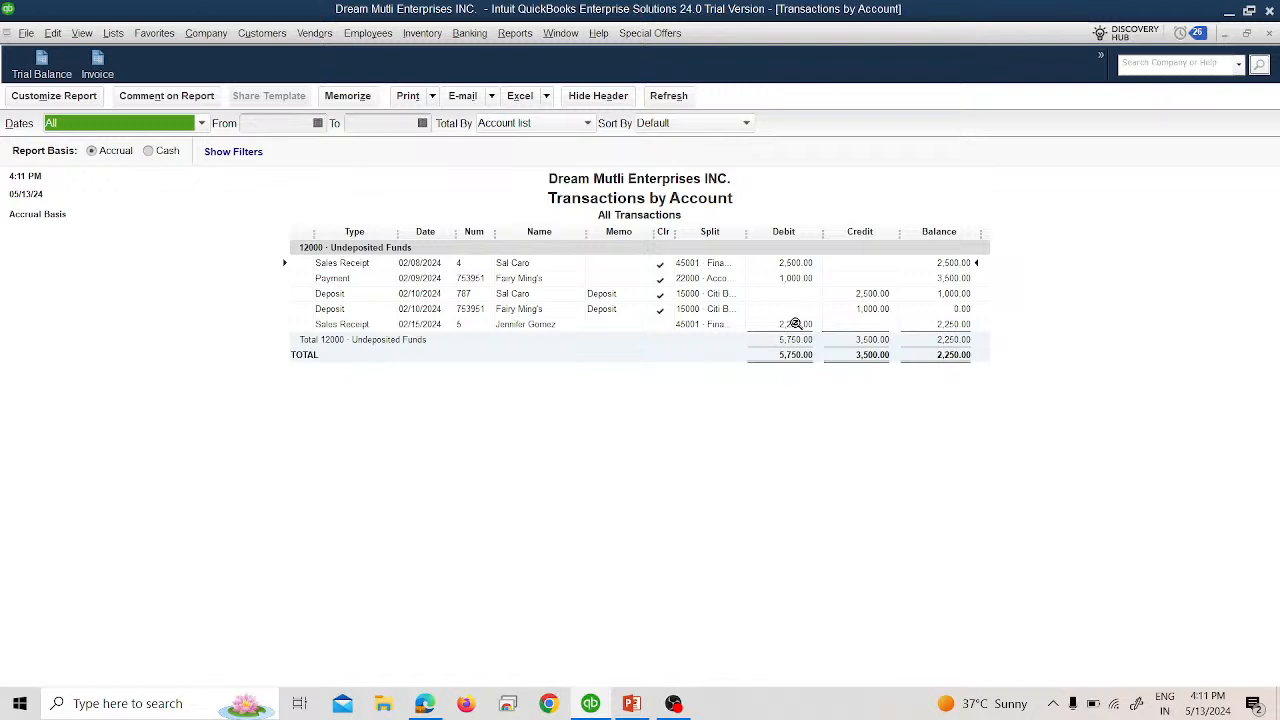
click(1270, 35)
click(634, 337)
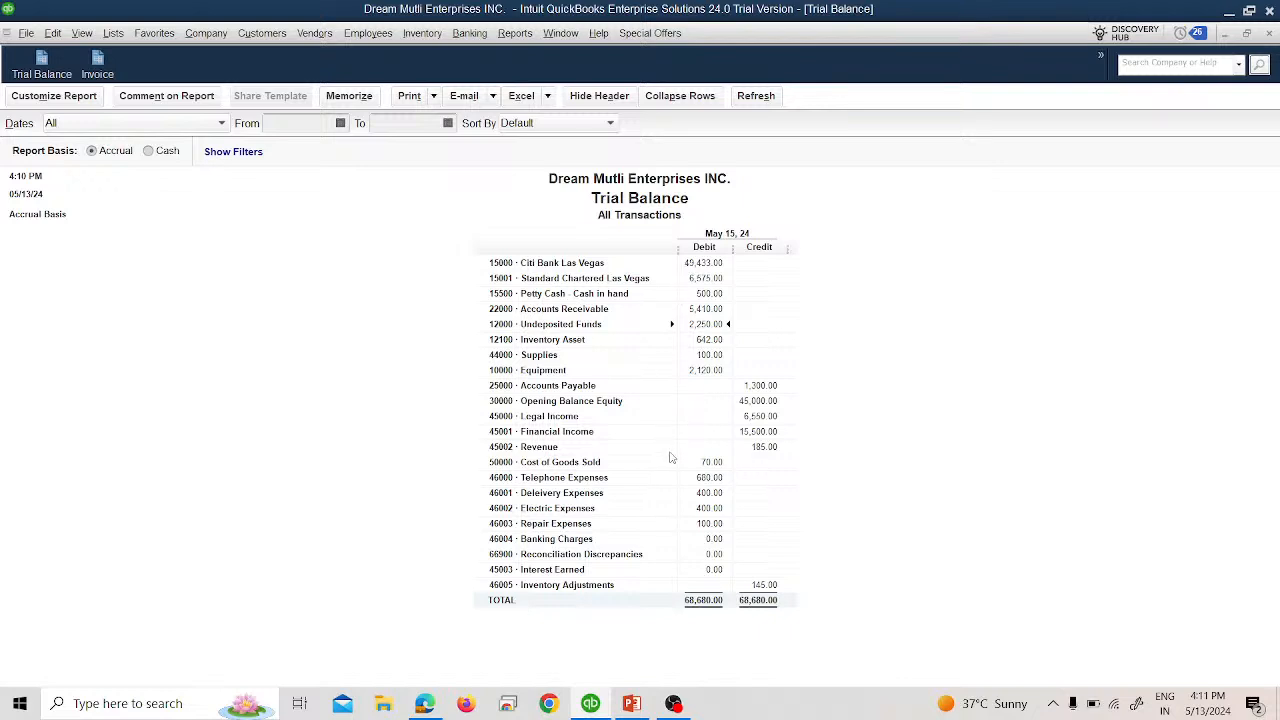
Show the slide's 18-Feb line about depositing the payment less a 1% fee, then return.
key(alt+Tab)
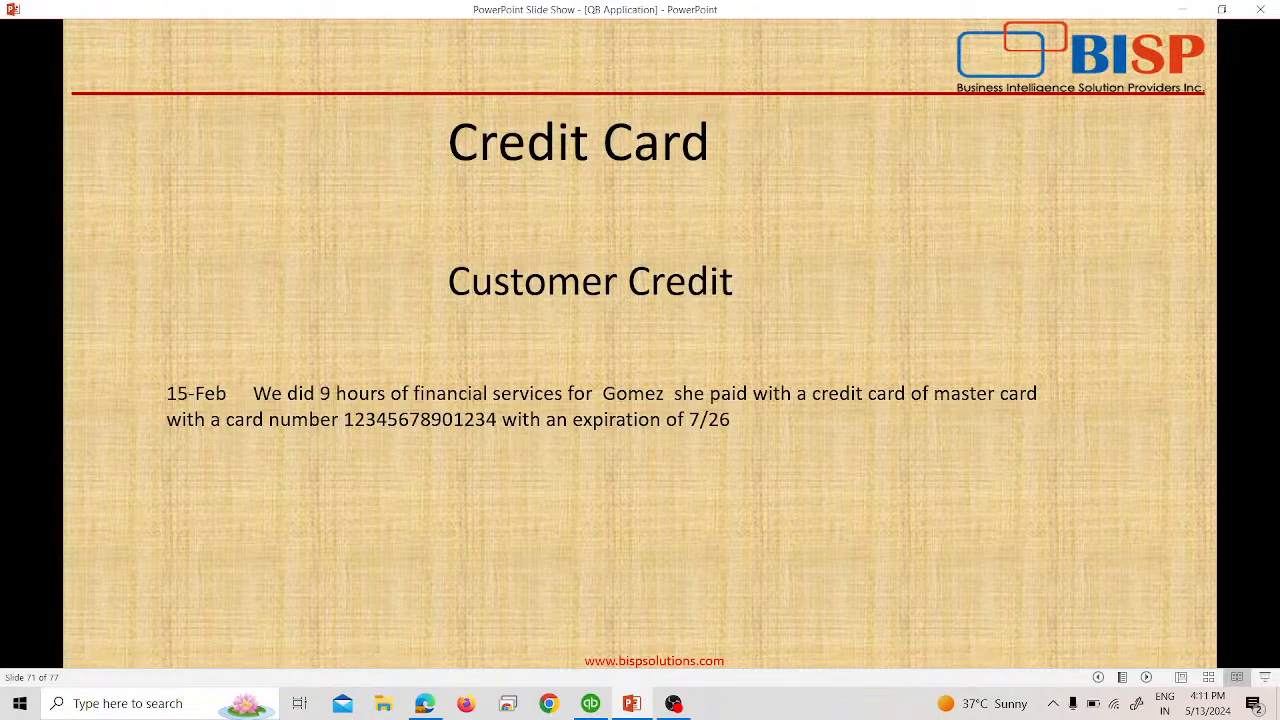
key(alt+Tab)
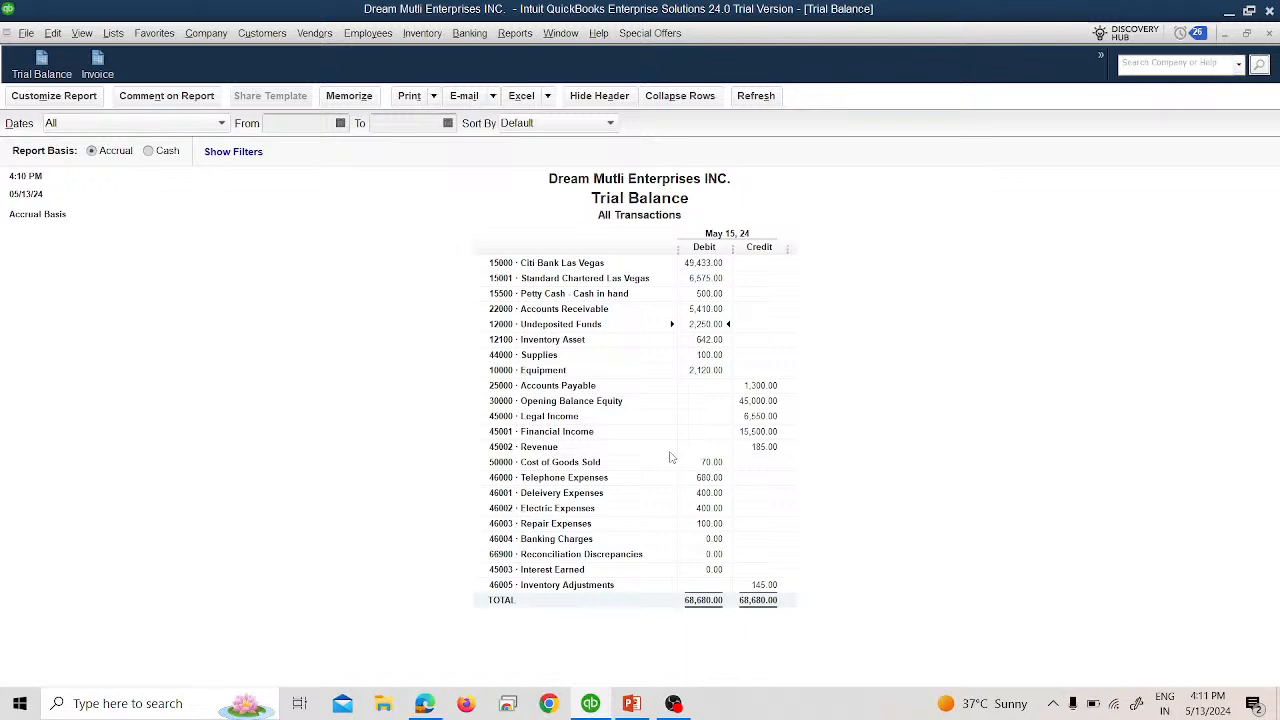
key(alt+Tab)
key(Right)
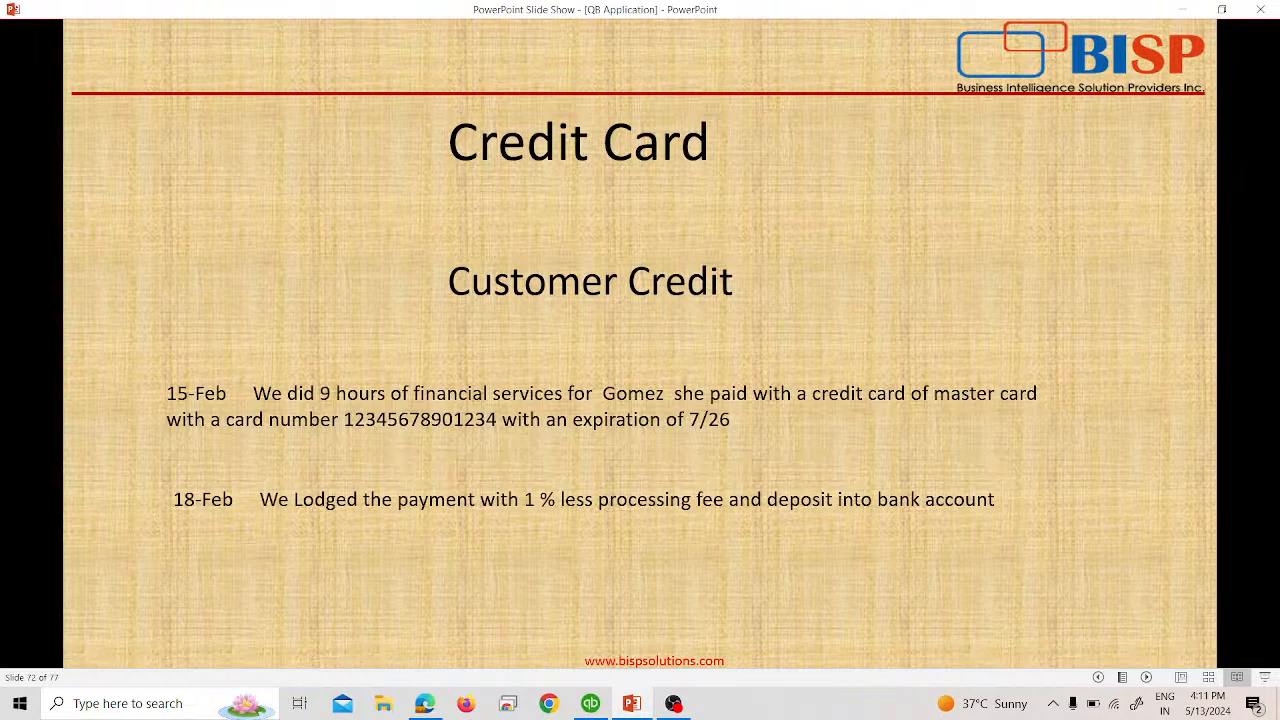
key(alt+Tab)
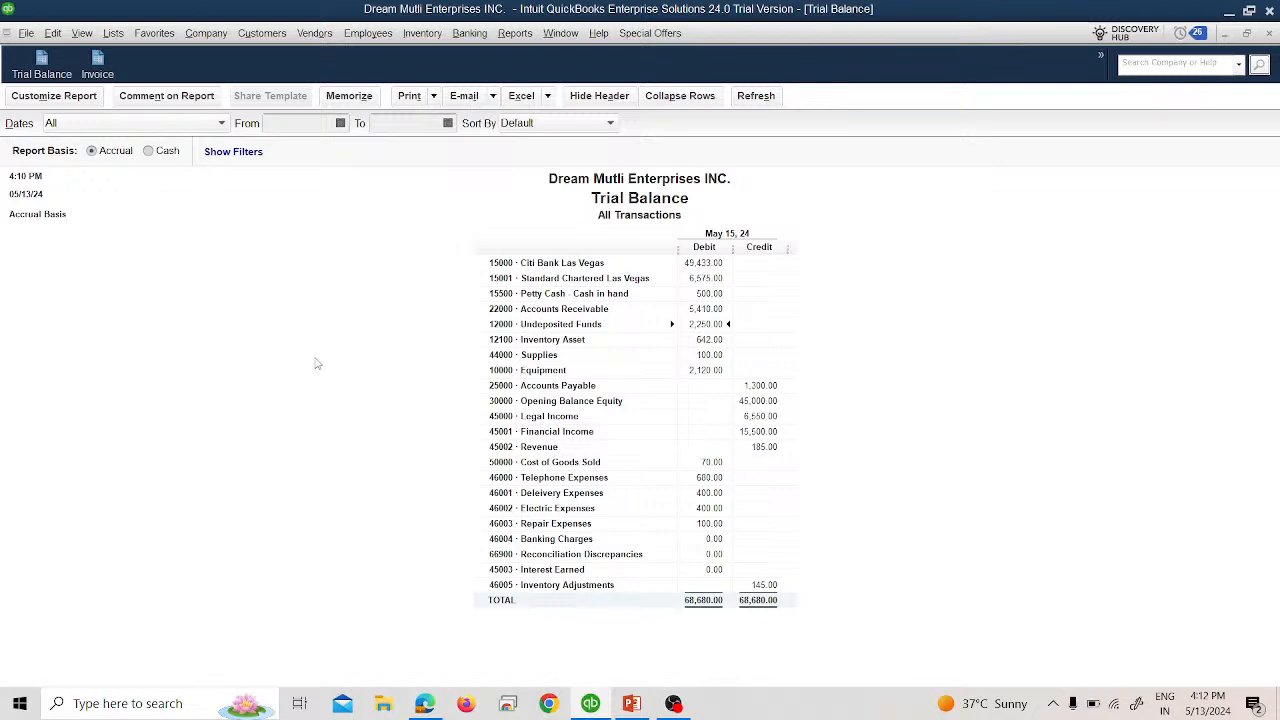
Start a deposit of the 02/15/2024 MasterCard payment, dated 02/18/2024.
click(470, 33)
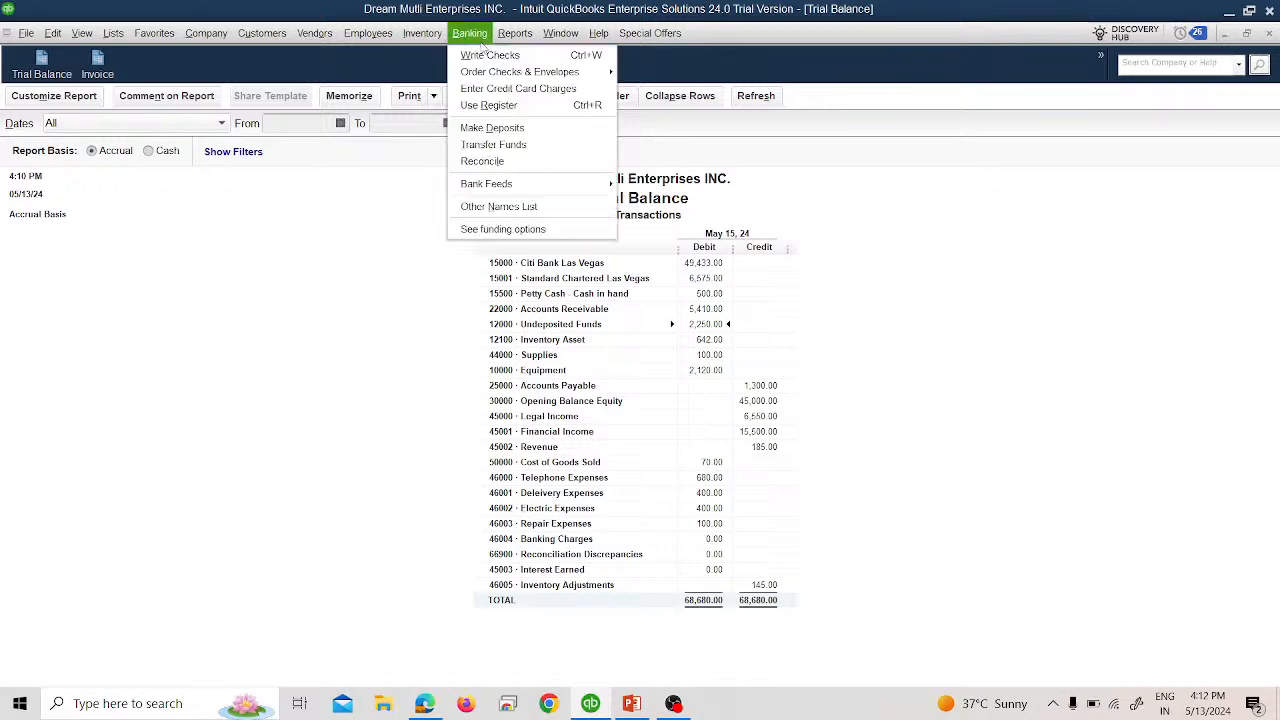
click(530, 127)
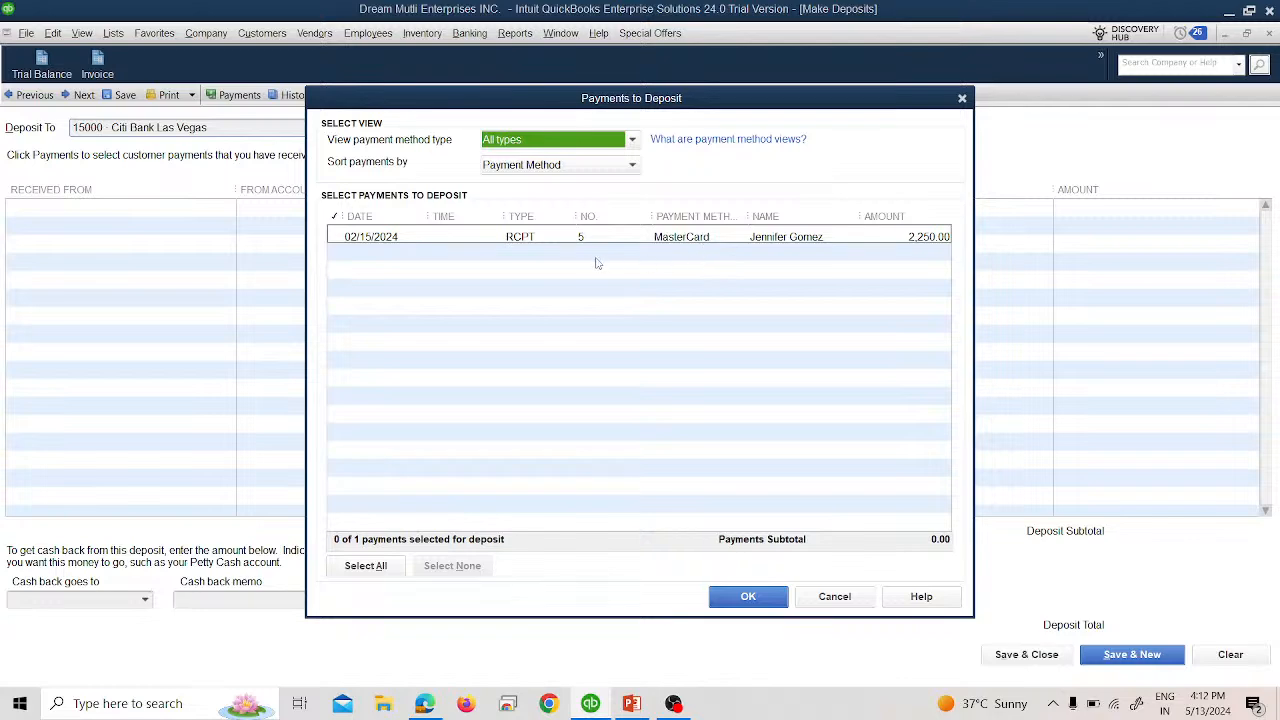
click(498, 170)
click(333, 237)
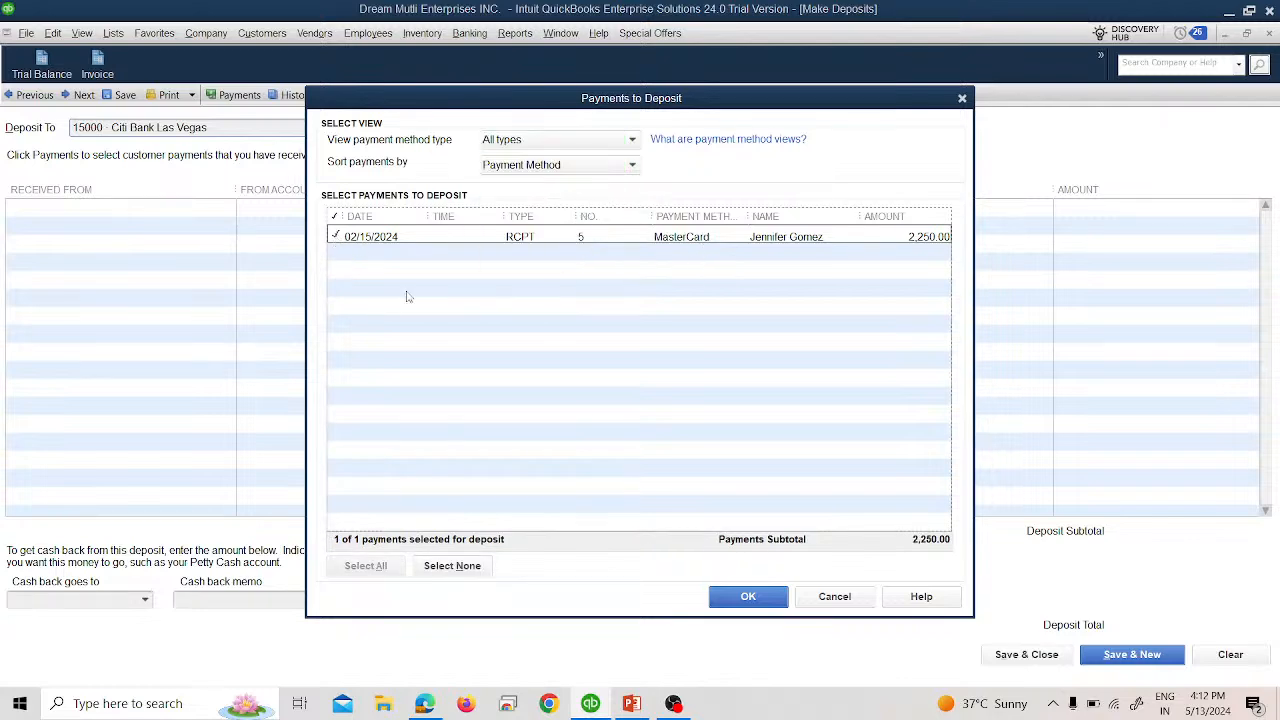
click(748, 596)
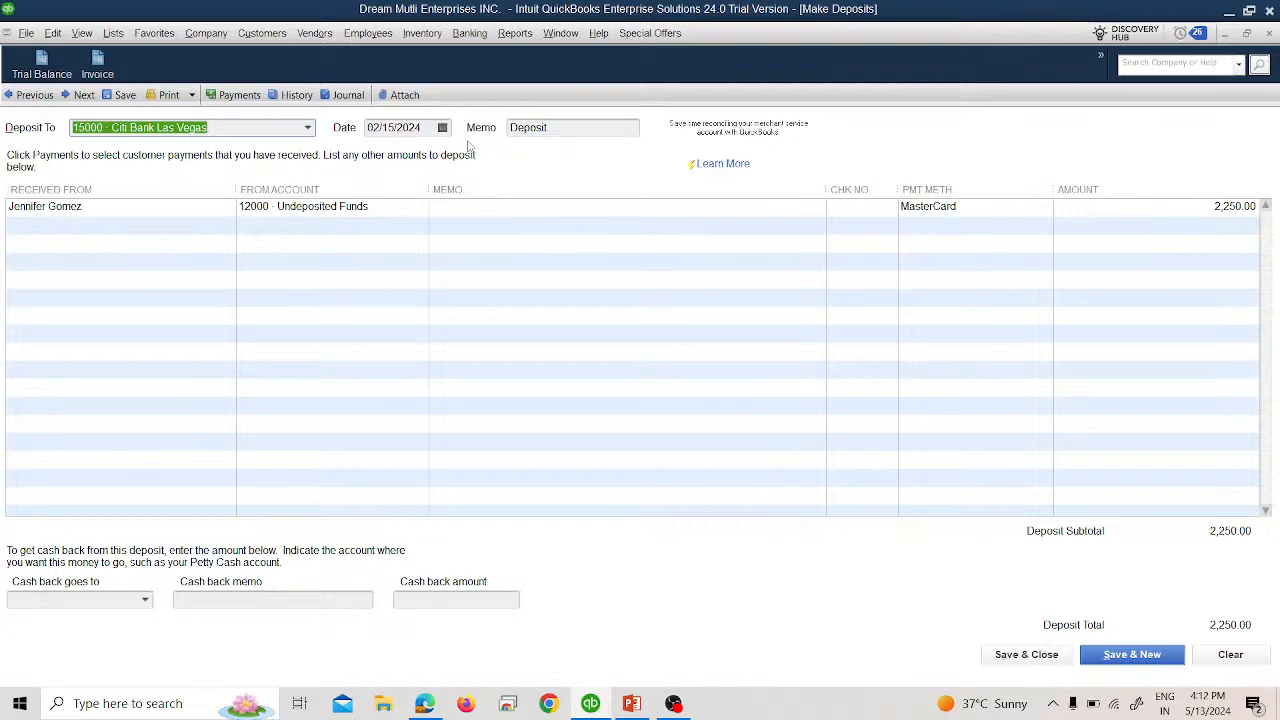
click(442, 127)
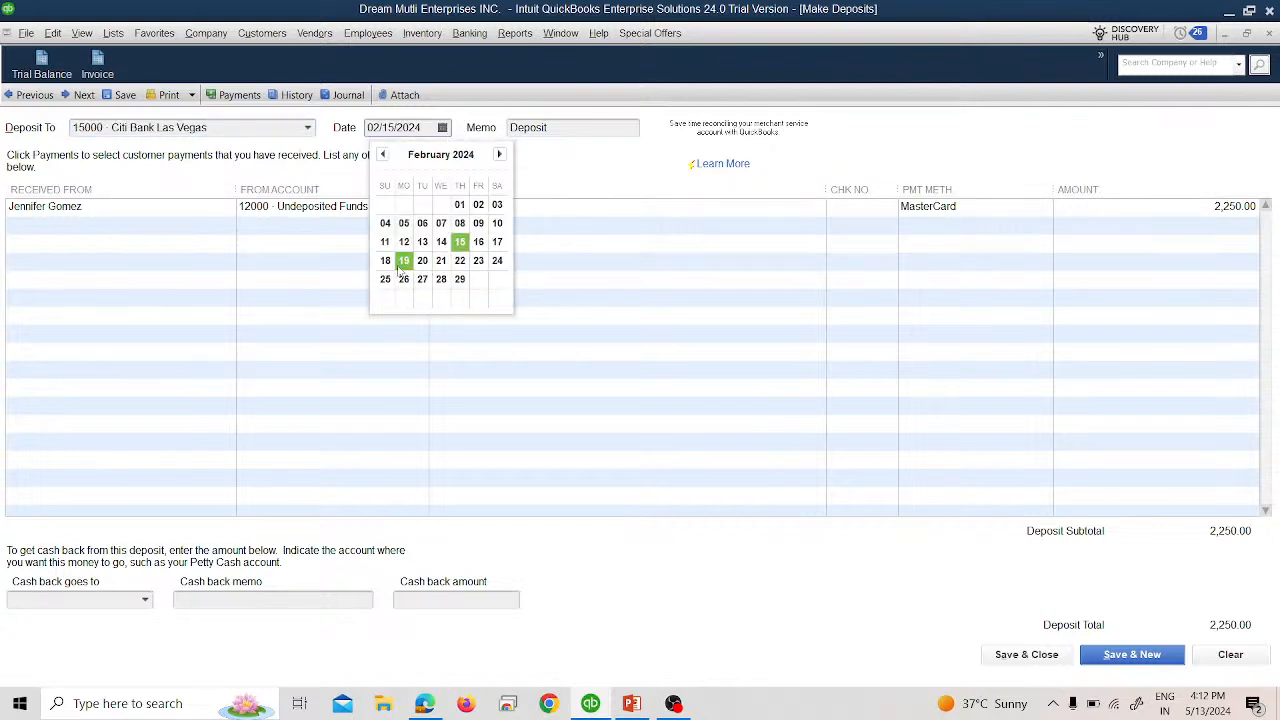
click(390, 267)
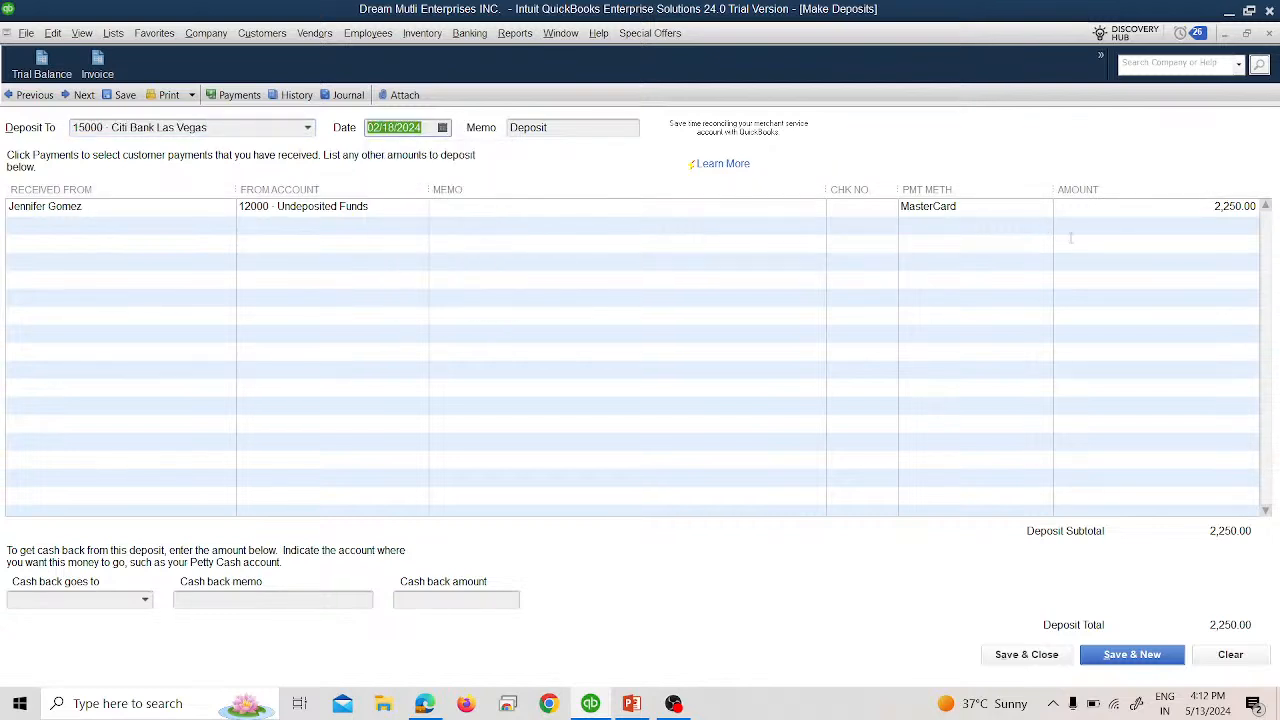
Add a -22.00 Credit Card Processing Fees line and save the 2,228.00 deposit.
click(406, 219)
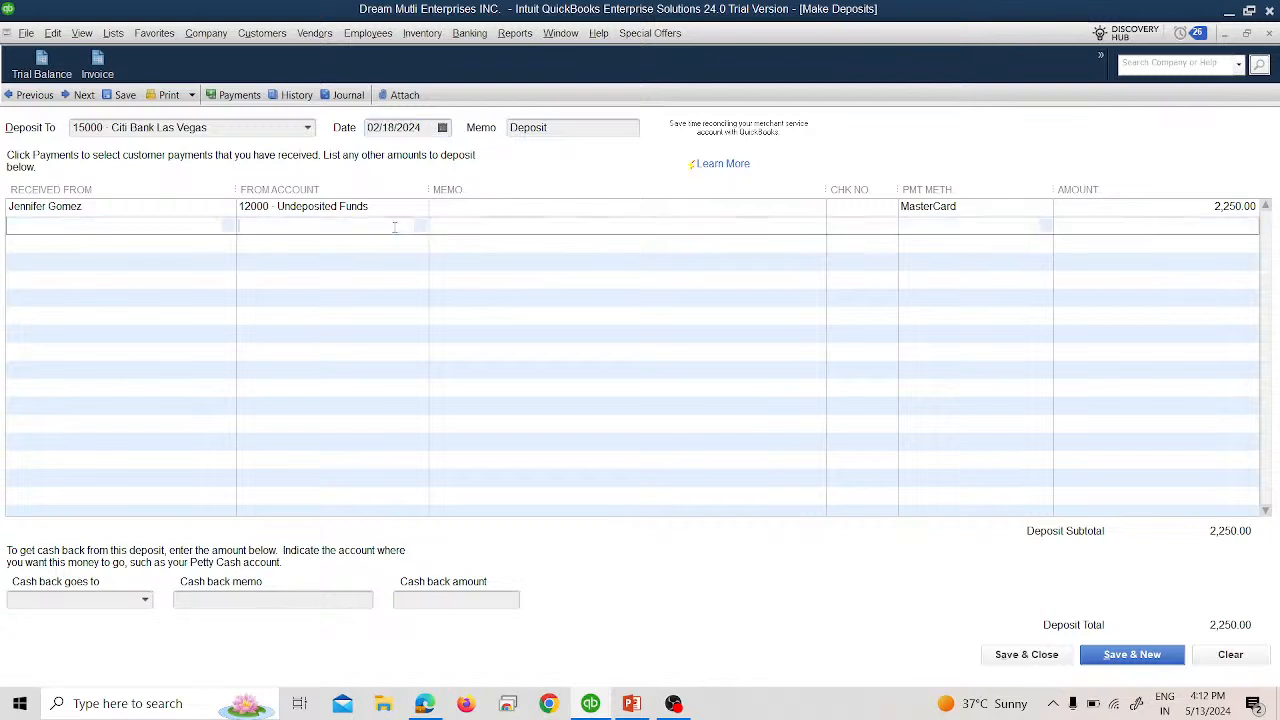
click(420, 227)
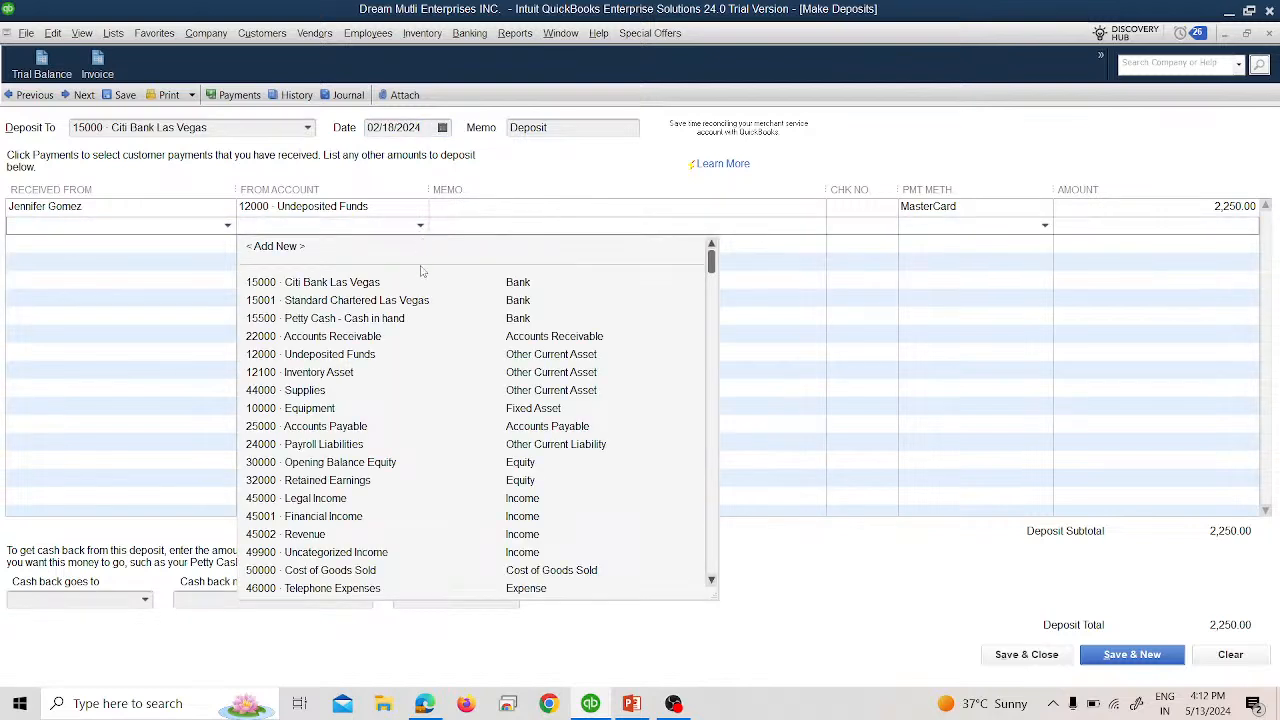
scroll(468, 516, down, 2)
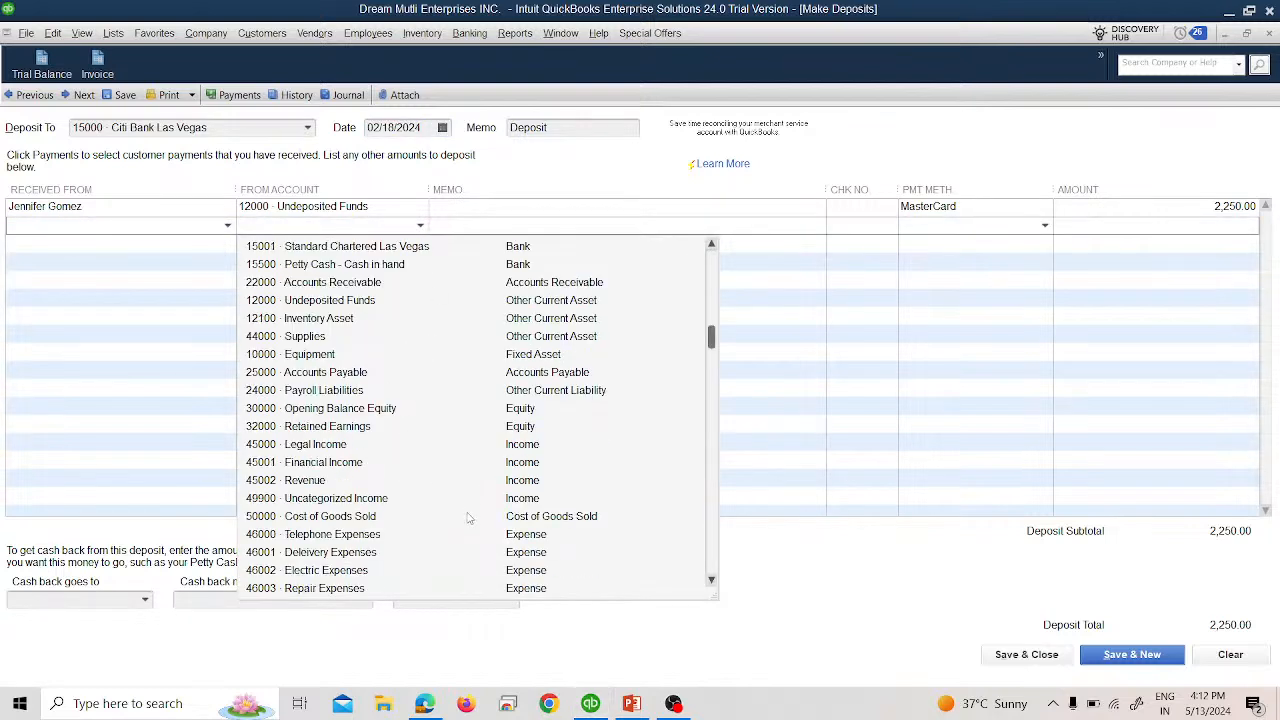
click(409, 572)
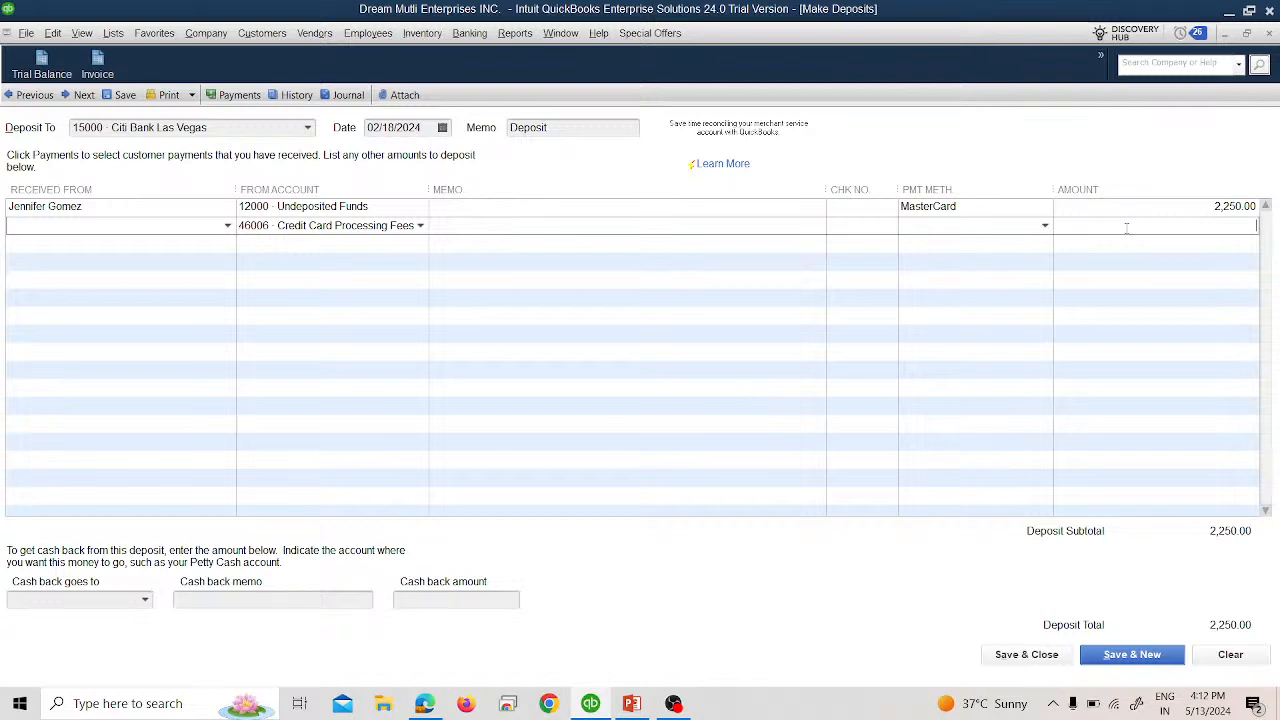
text(-22)
key(Tab)
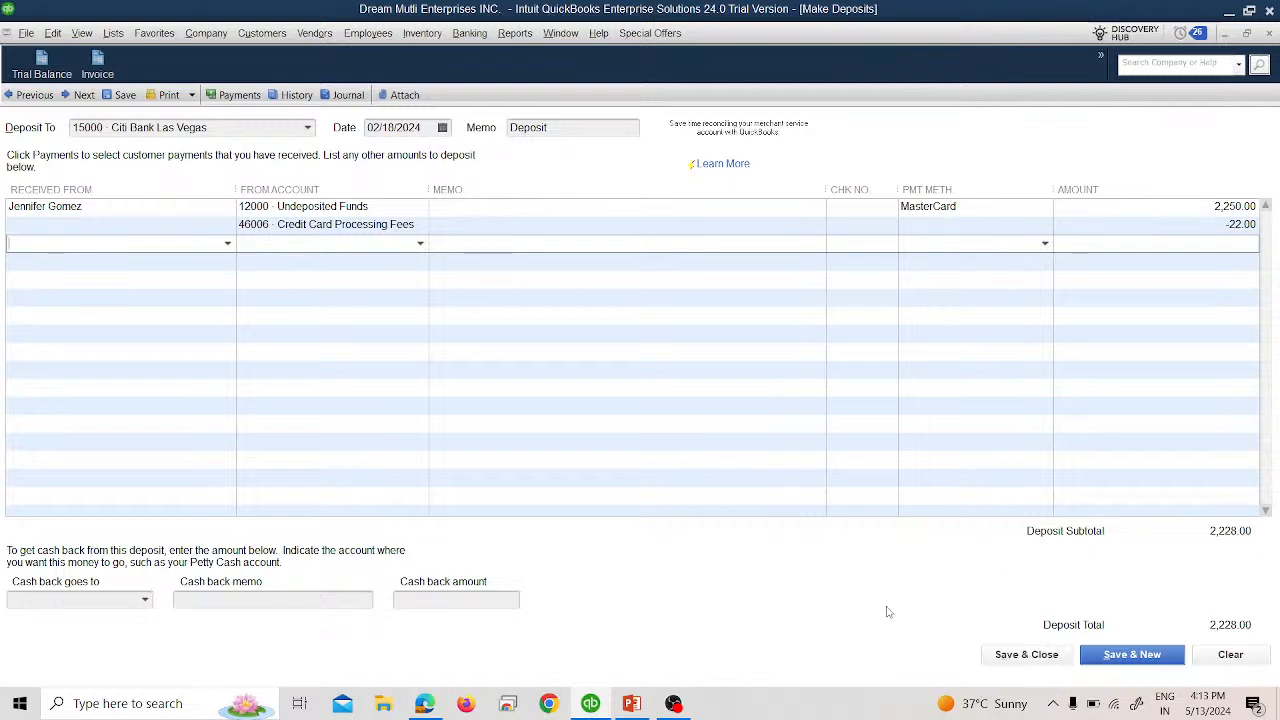
click(1000, 656)
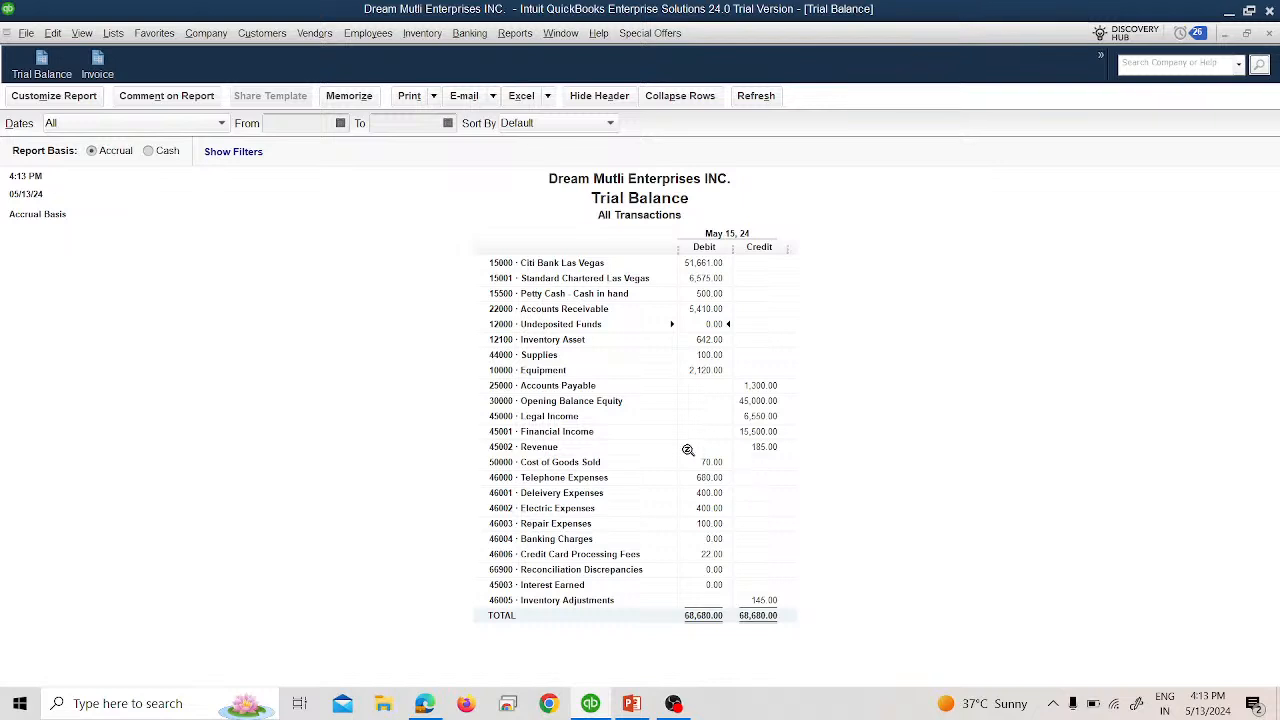
Check Undeposited Funds, then list all-dates Citi Bank Las Vegas transactions, including the 2,228.00 deposit.
double_click(700, 324)
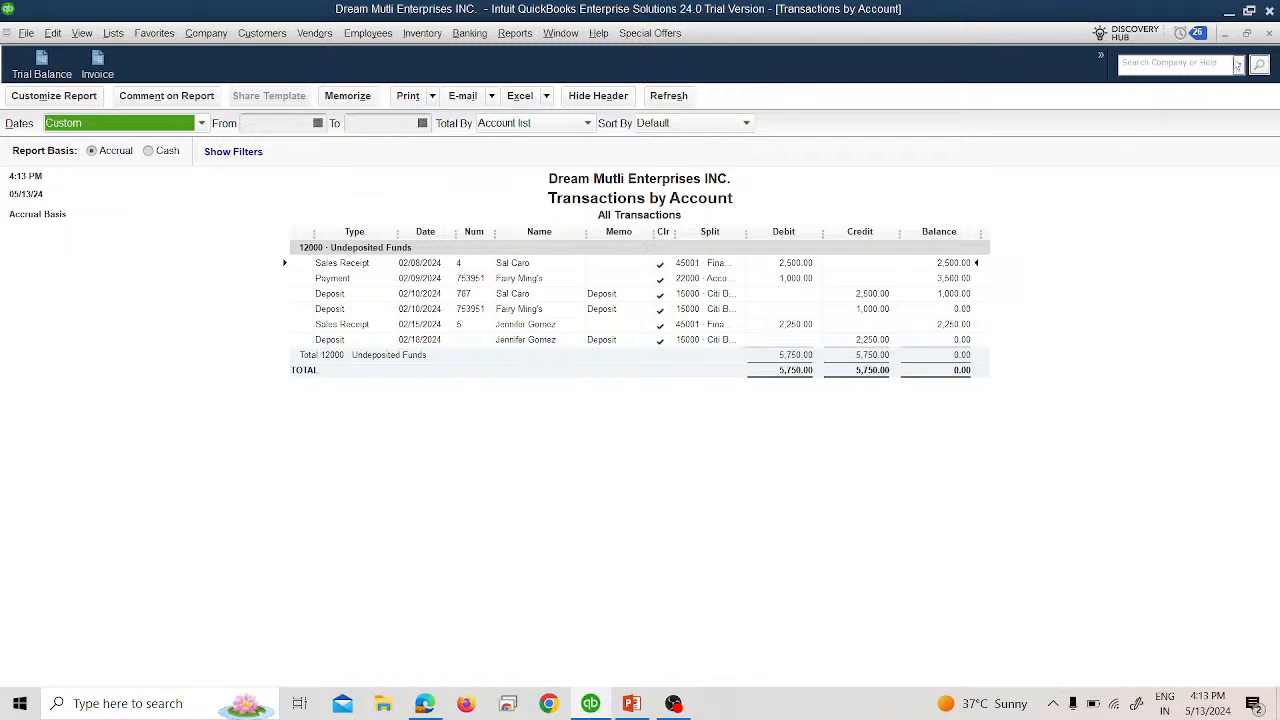
click(1269, 33)
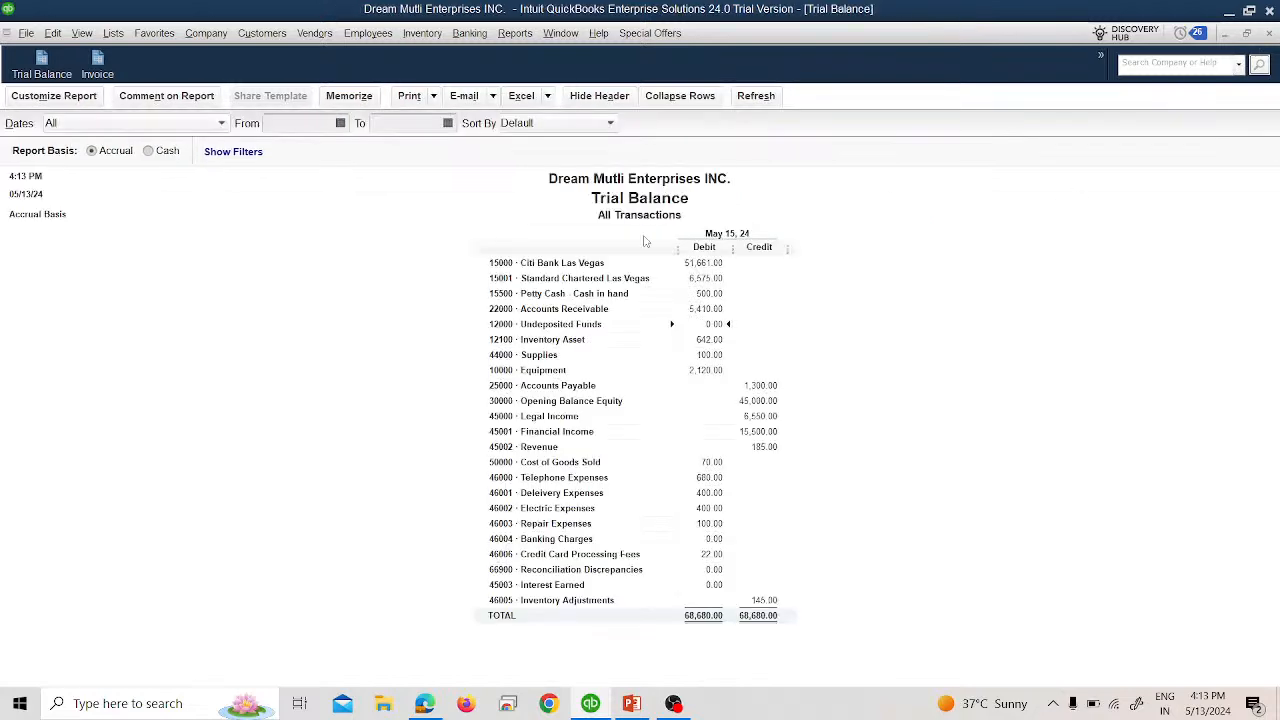
double_click(715, 262)
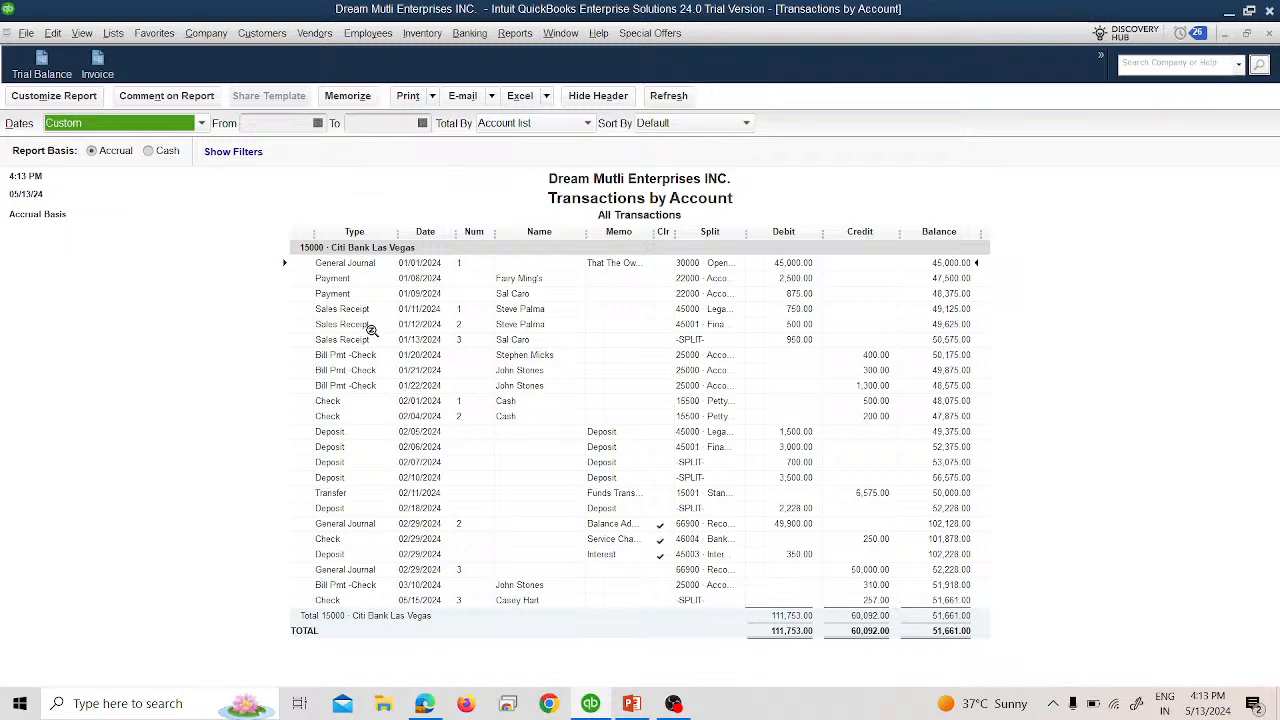
click(159, 127)
scroll(159, 133, up, 3)
click(145, 145)
Recheck the Citi Bank report for all dates, note the 2,228.00 deposit, close without saving.
click(130, 123)
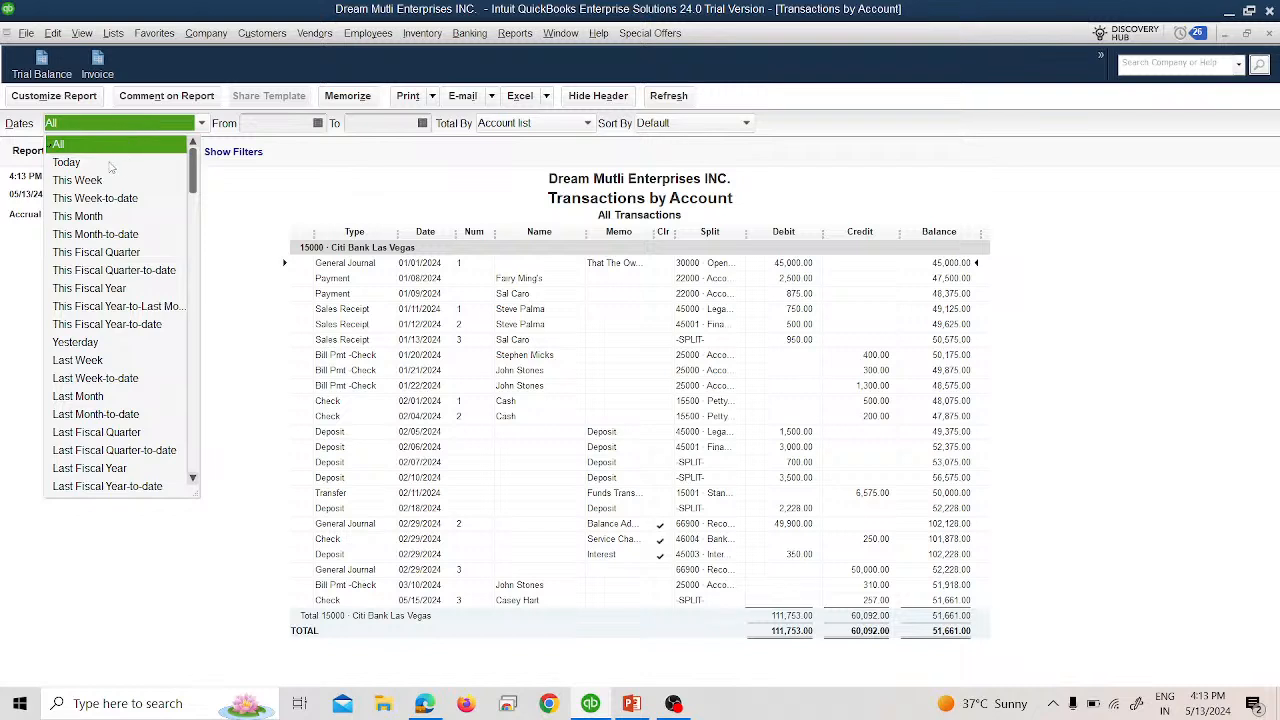
click(116, 164)
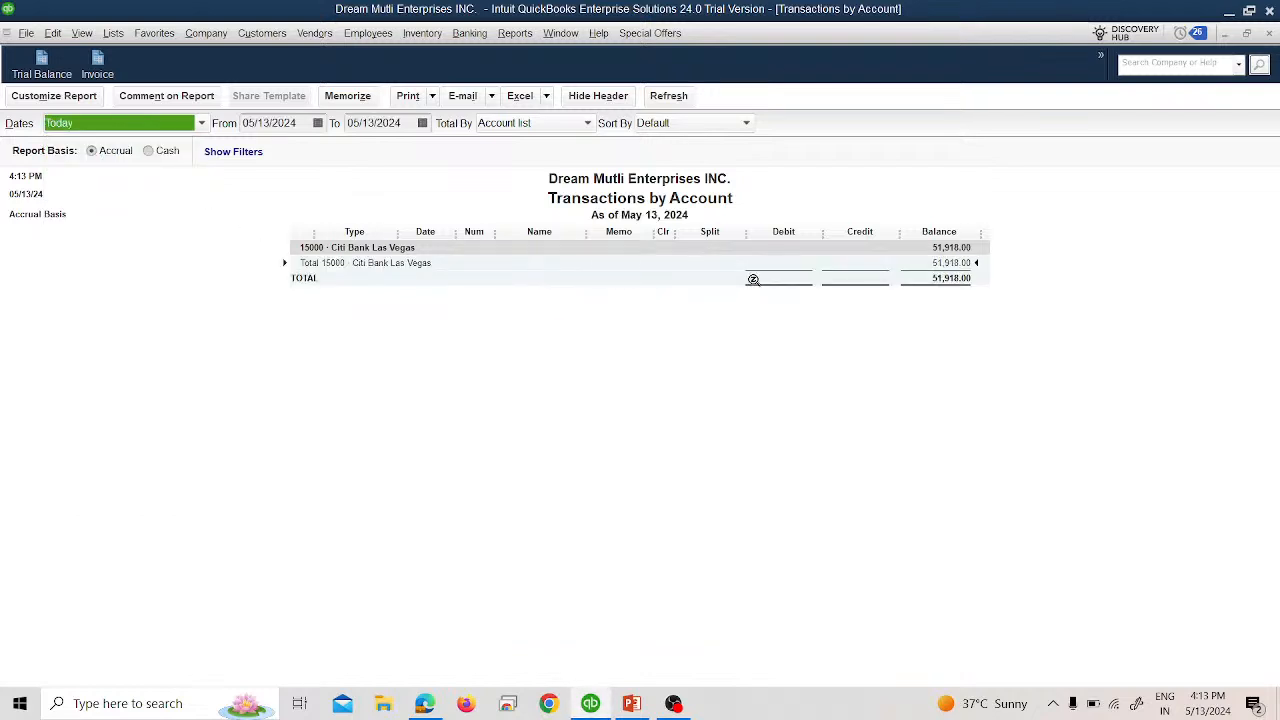
click(199, 126)
click(60, 145)
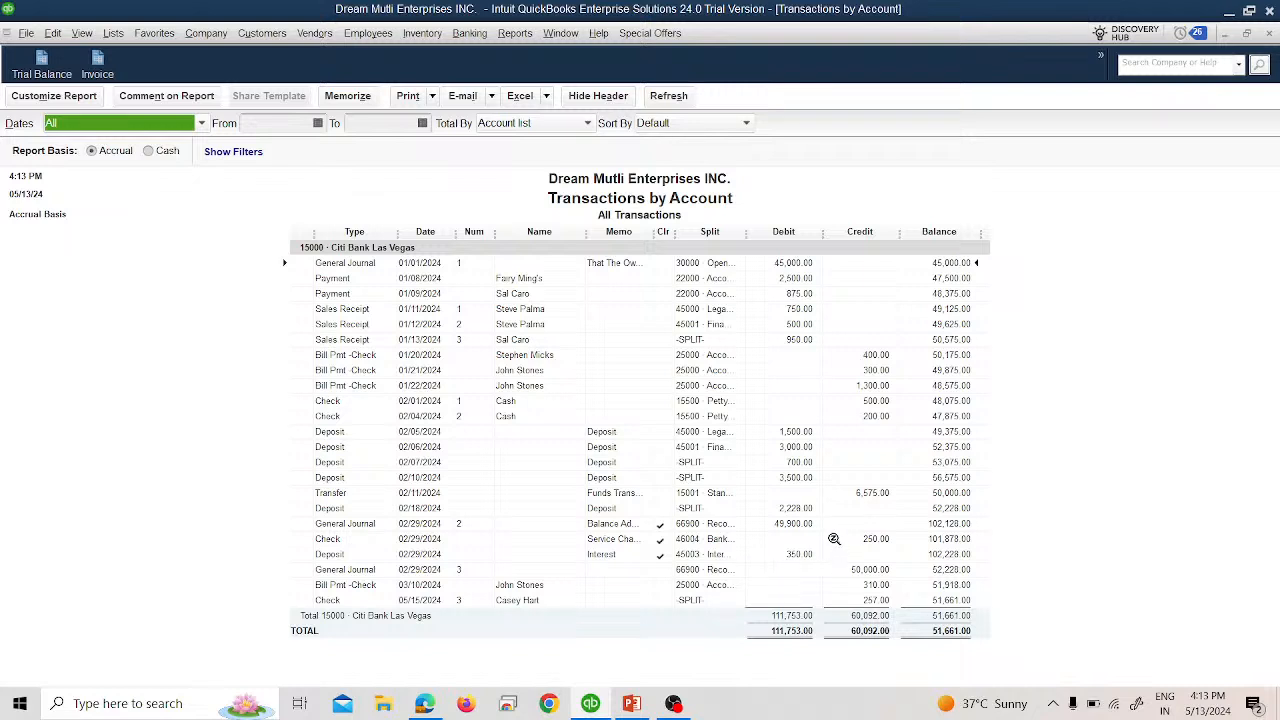
click(791, 509)
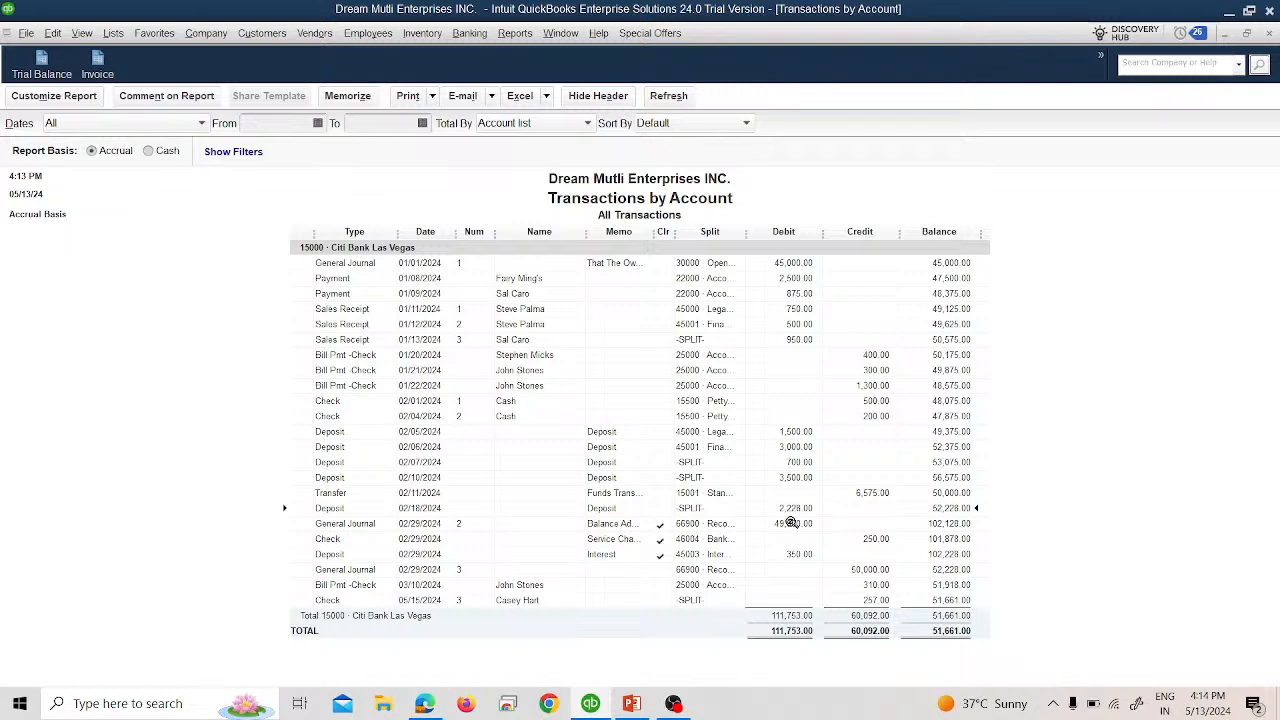
click(1269, 33)
click(635, 339)
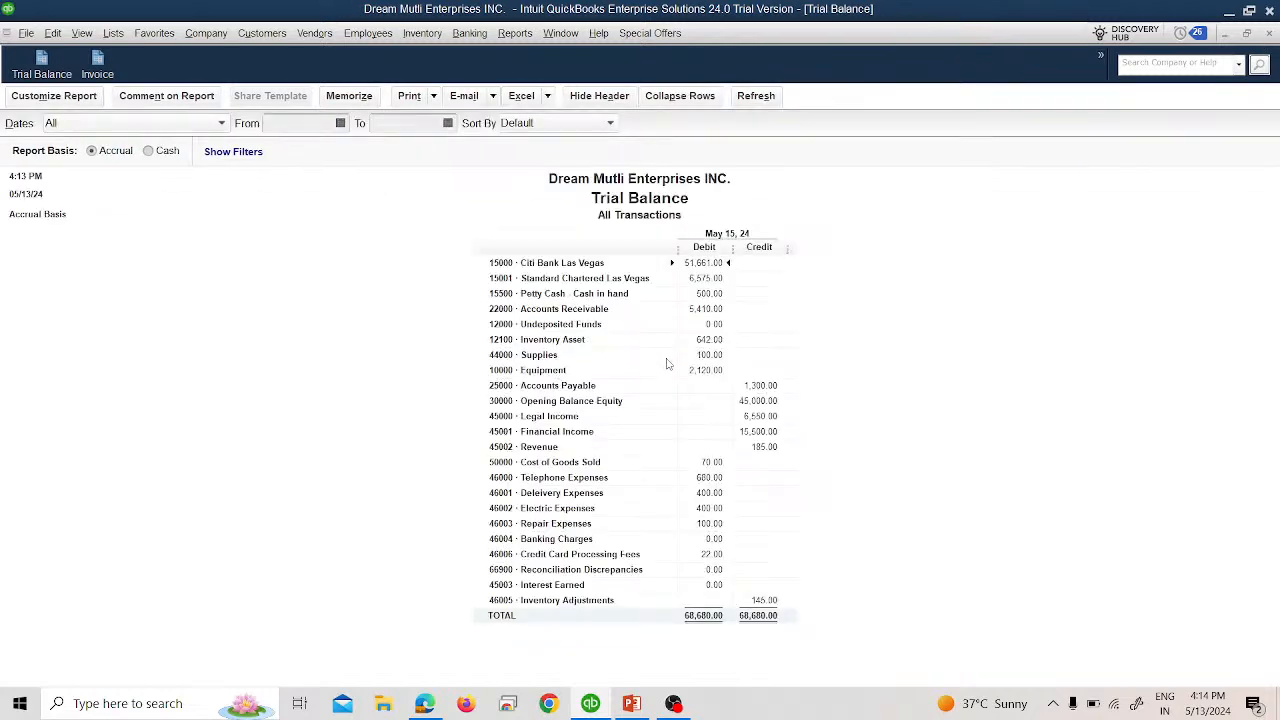
Review the 22.00 Credit Card Processing Fees entry, then close the Trial Balance without saving.
double_click(713, 556)
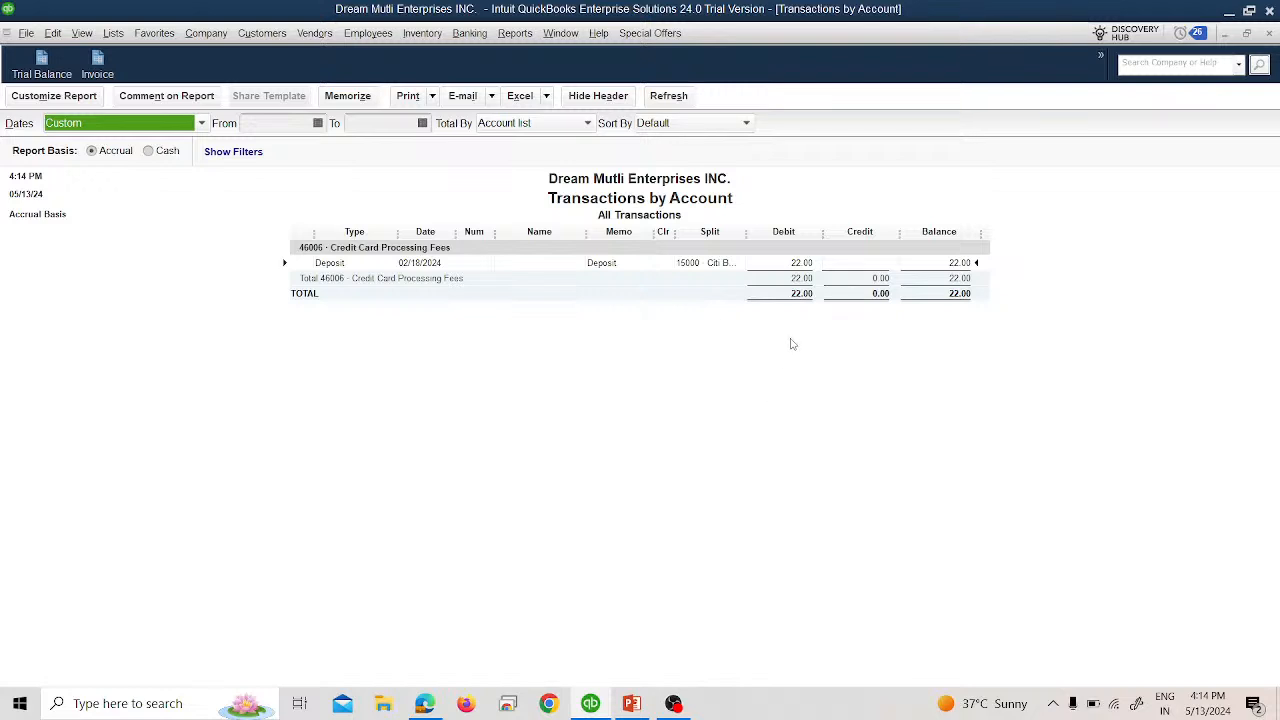
click(1270, 38)
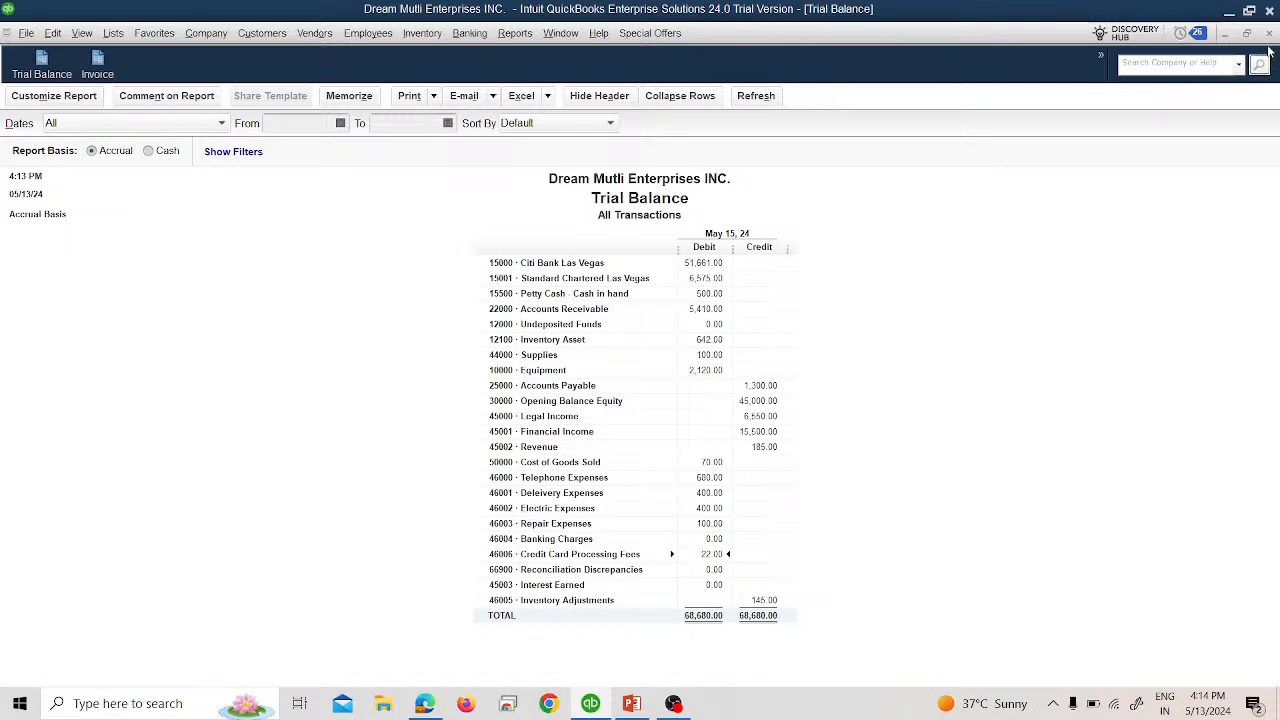
click(1269, 33)
click(645, 341)
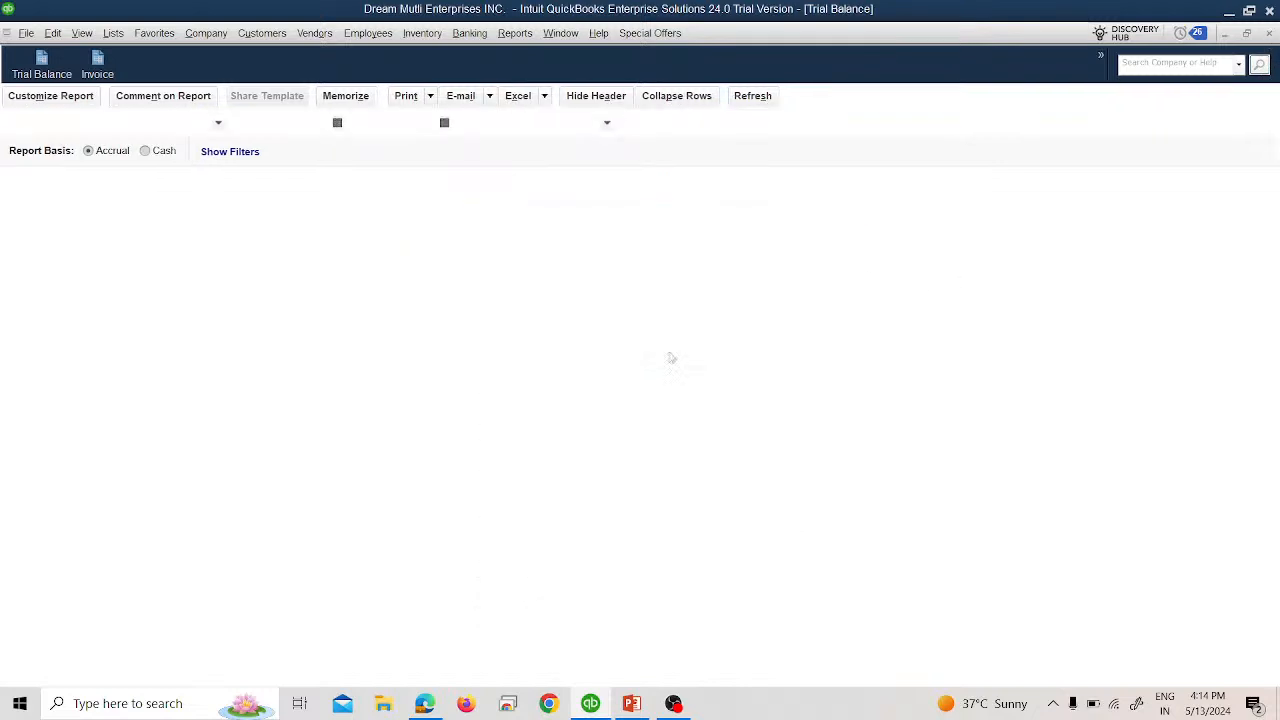
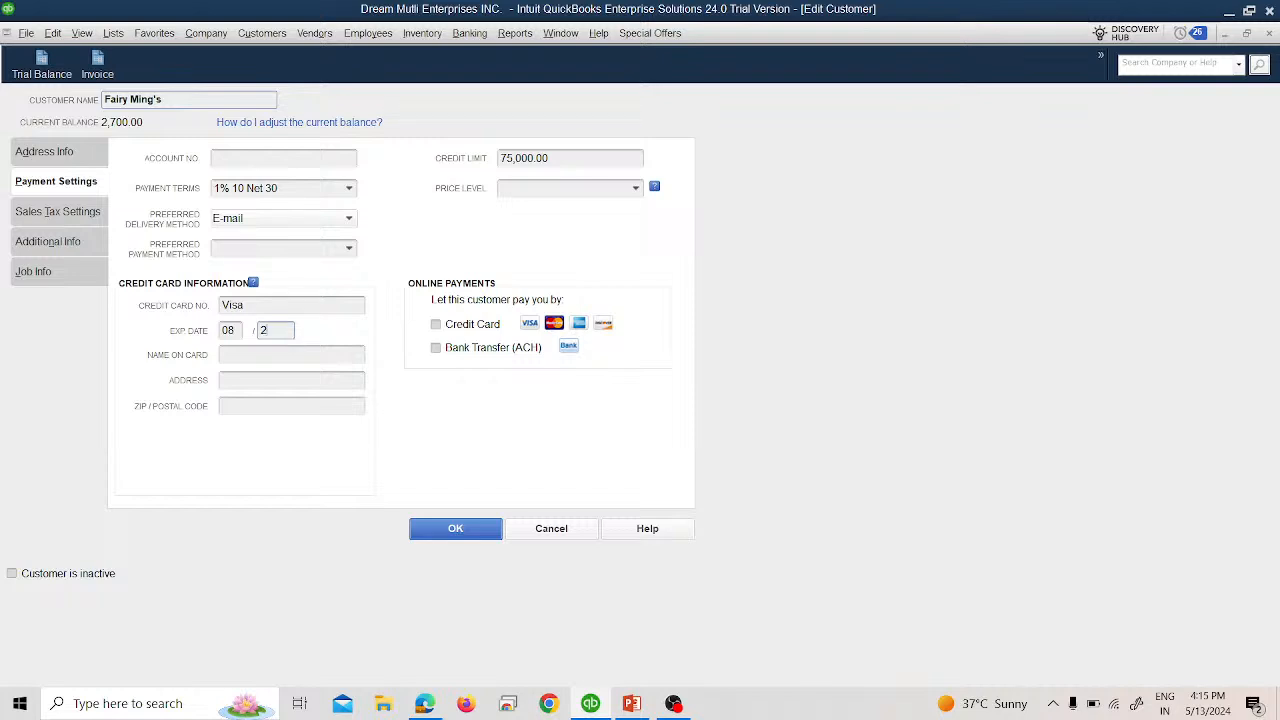
Accept the 2027 expiry year and decline turning on online credit card payments.
key(Tab)
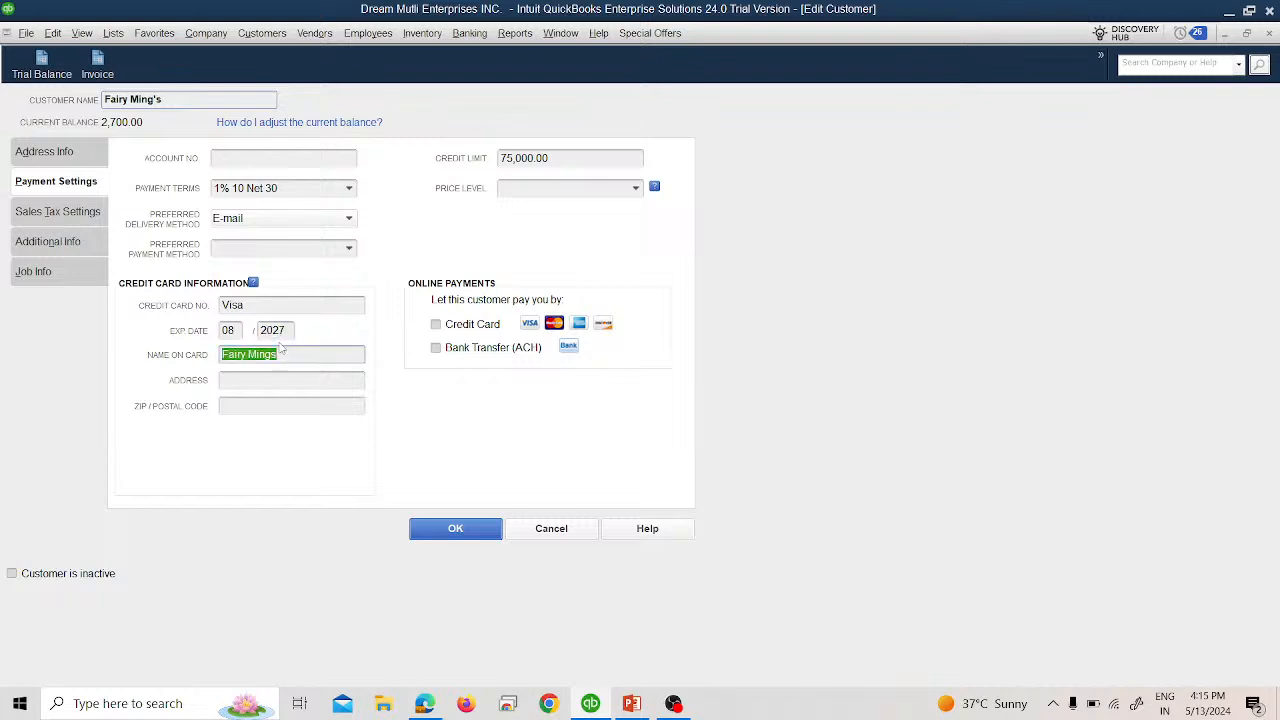
click(270, 305)
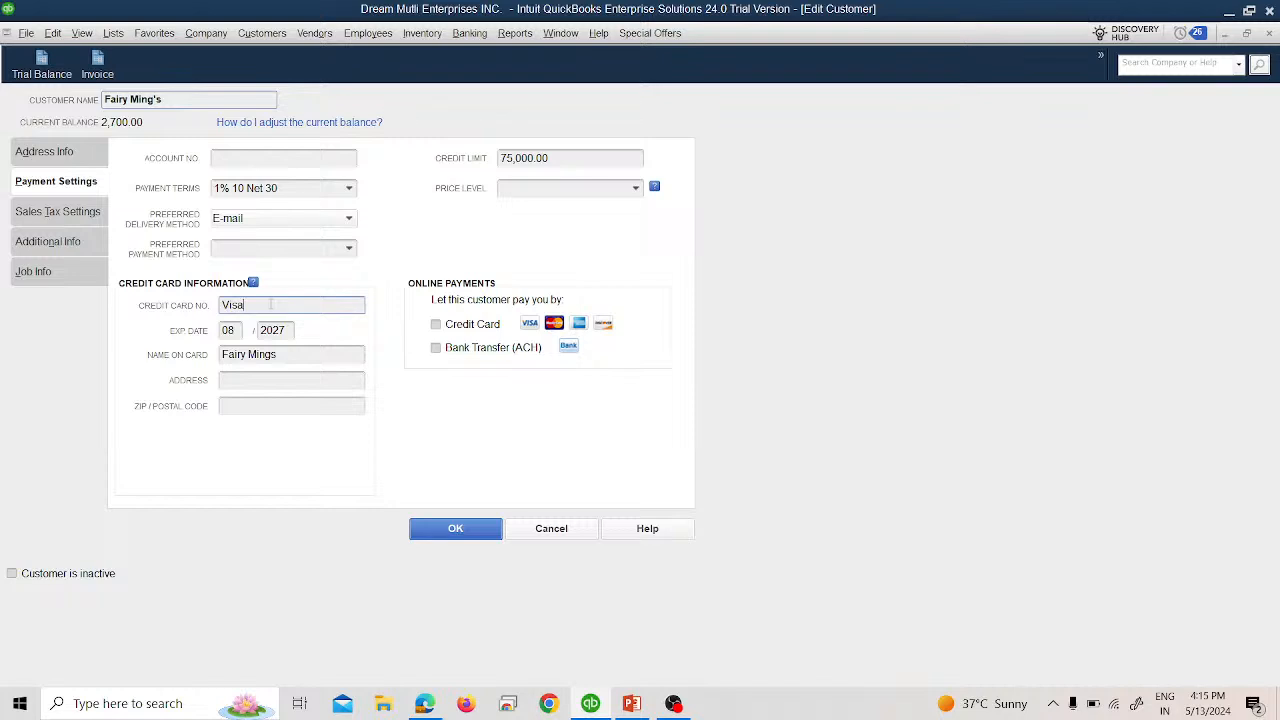
click(435, 324)
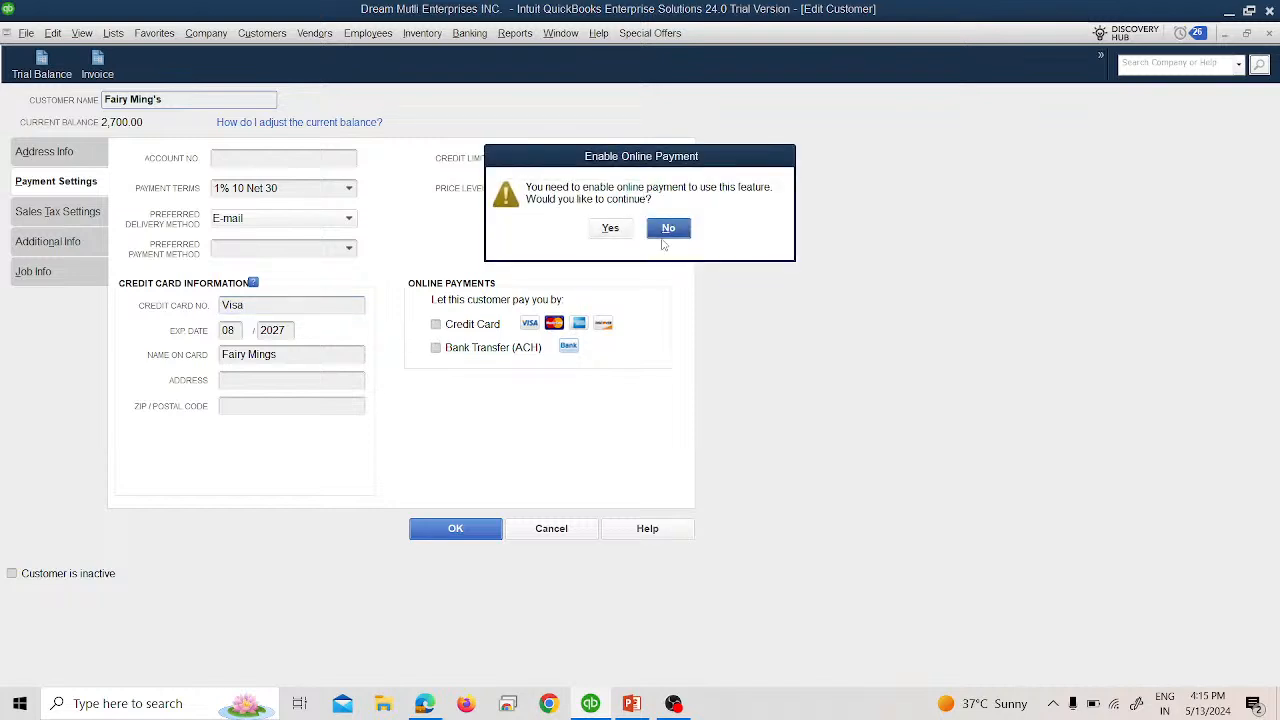
click(666, 230)
Enter the card number, billing street address and ZIP code, then save the customer.
double_click(307, 307)
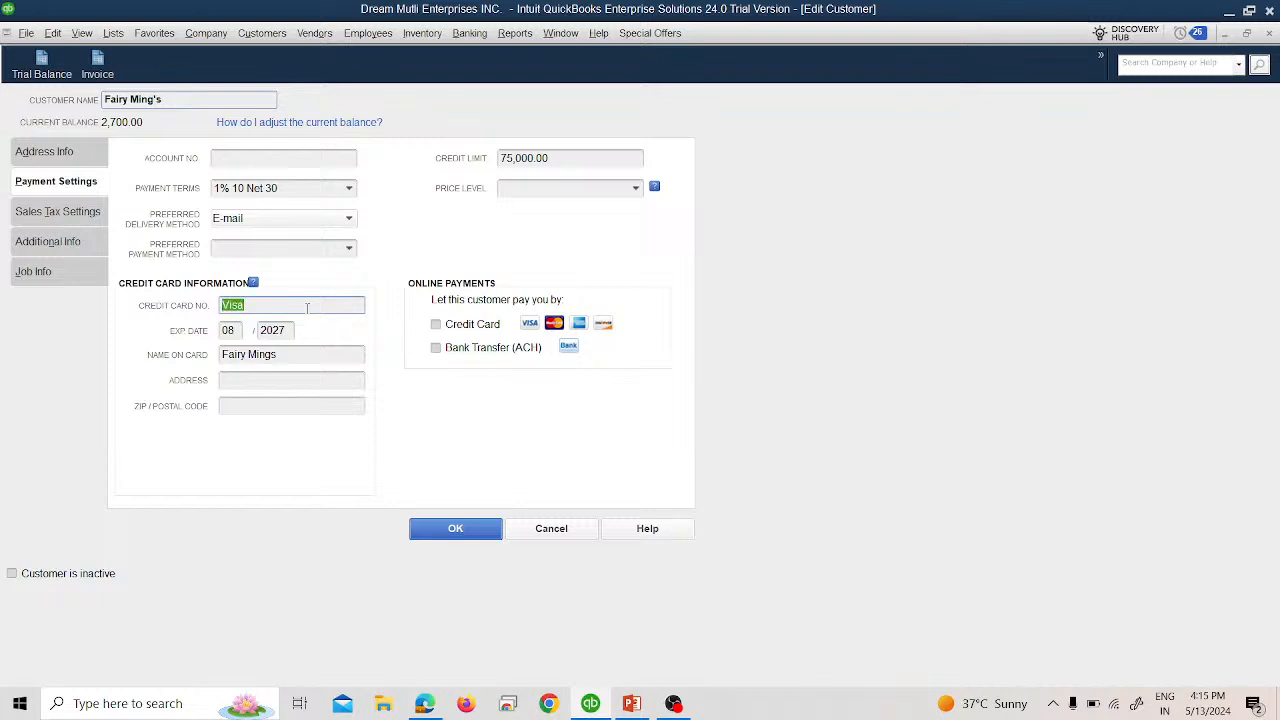
key(BackSpace)
text(1234)
key(BackSpace)
key(BackSpace)
key(BackSpace)
key(BackSpace)
text(98765432109874)
key(Tab)
key(Tab)
key(Tab)
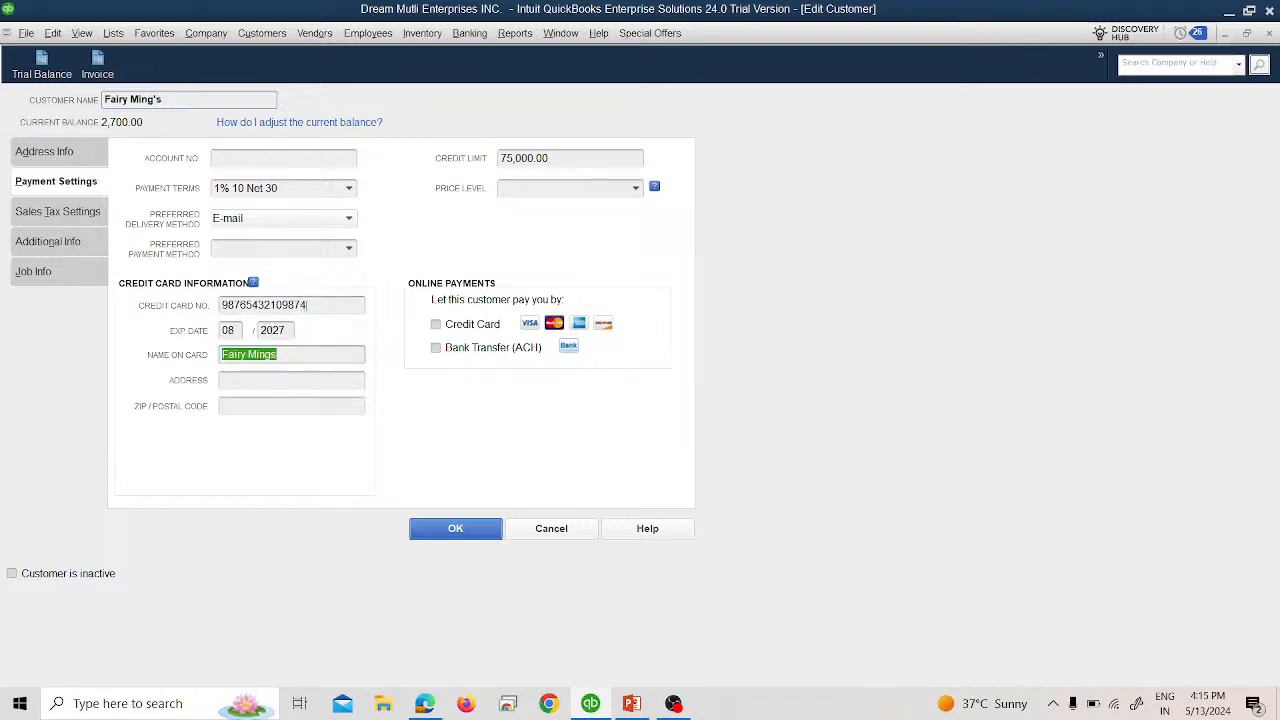
click(293, 377)
key(Tab)
text(59623)
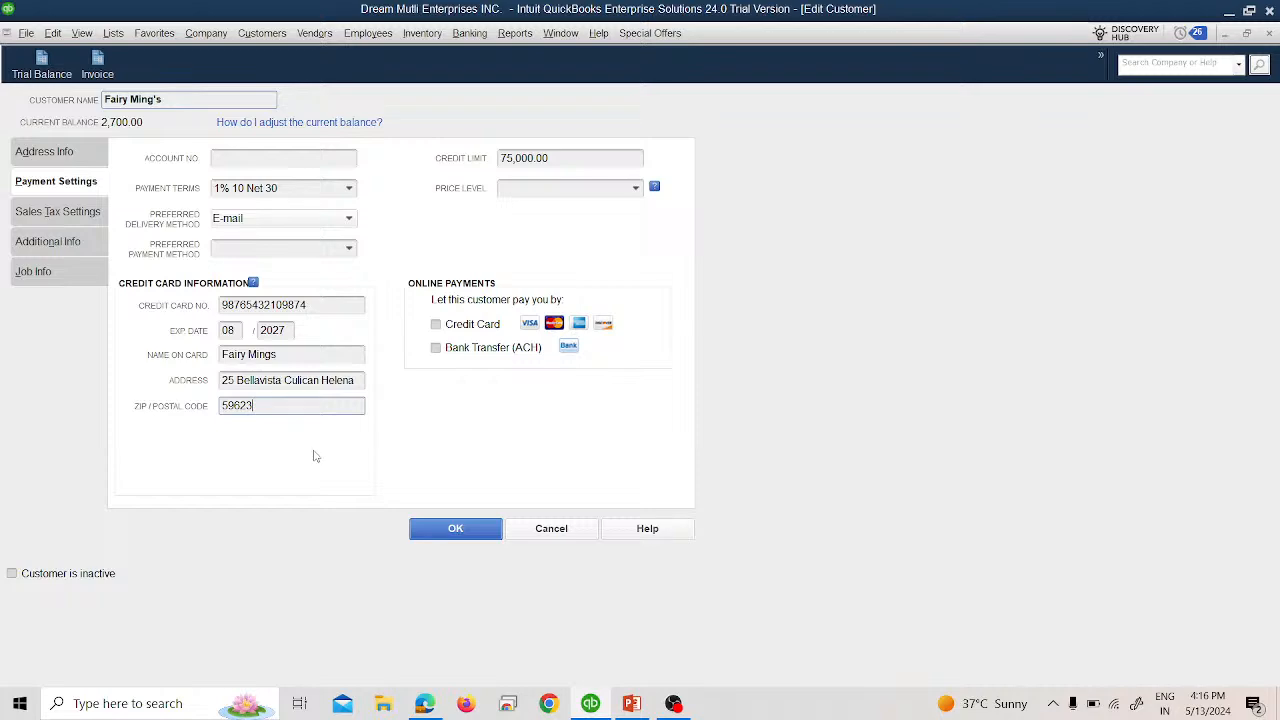
click(427, 527)
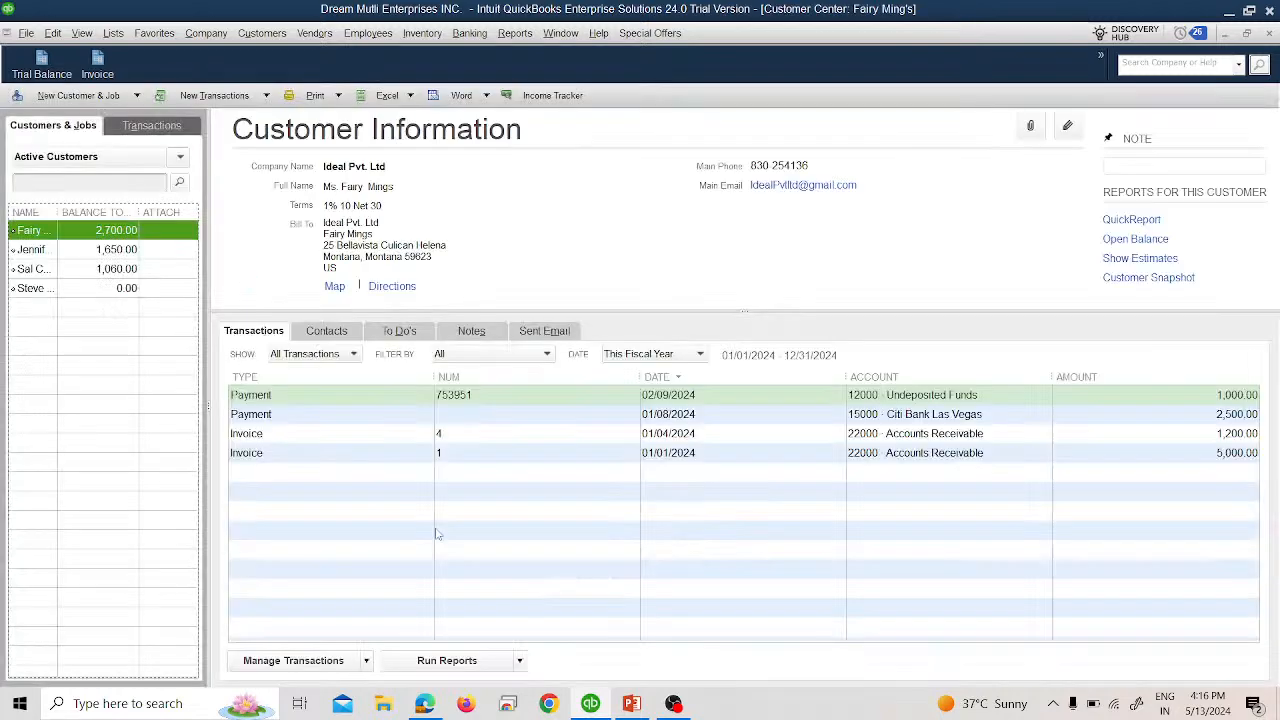
Close the Customer Center, view the 20-Feb credit card payment slide, and return to QuickBooks.
click(1270, 33)
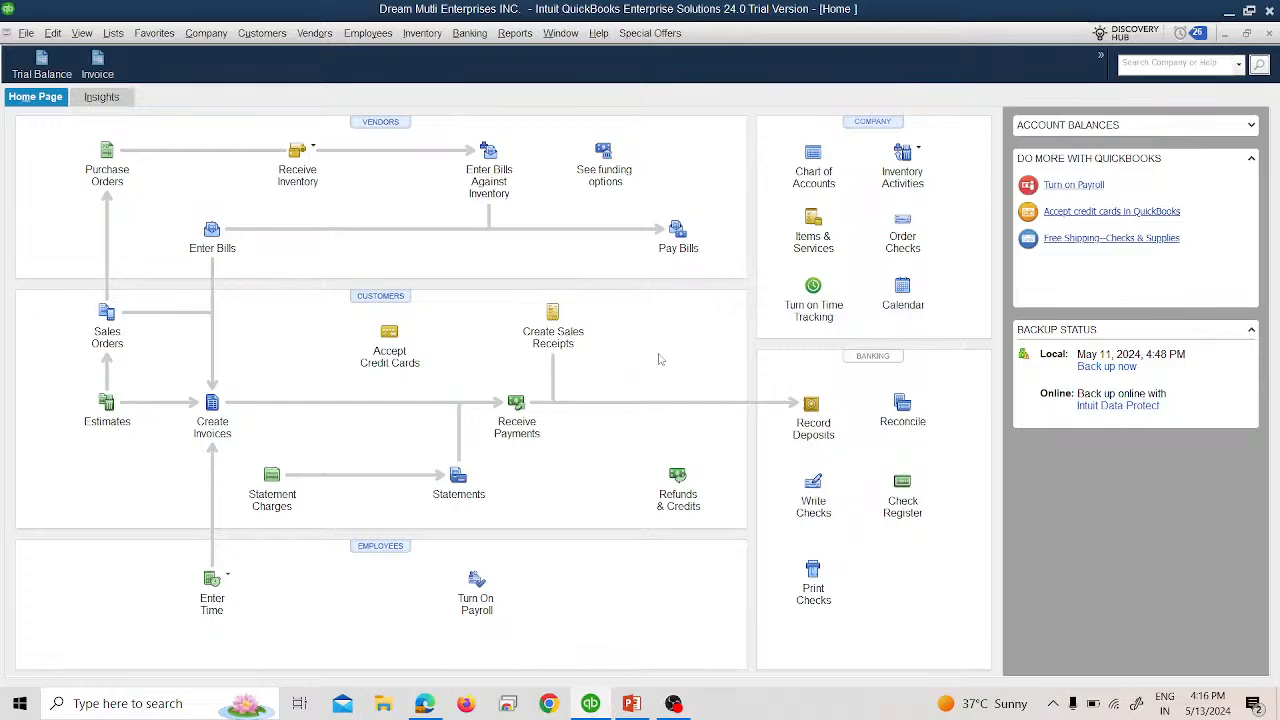
key(alt+Tab)
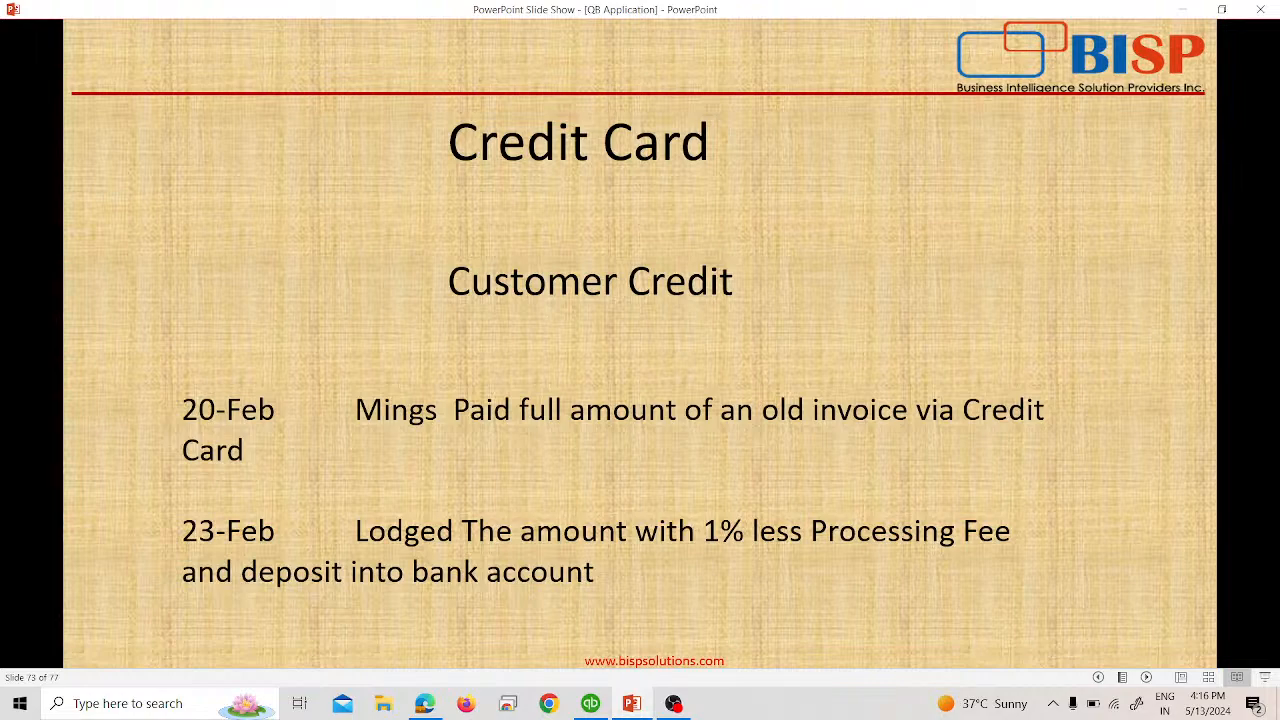
key(alt+Tab)
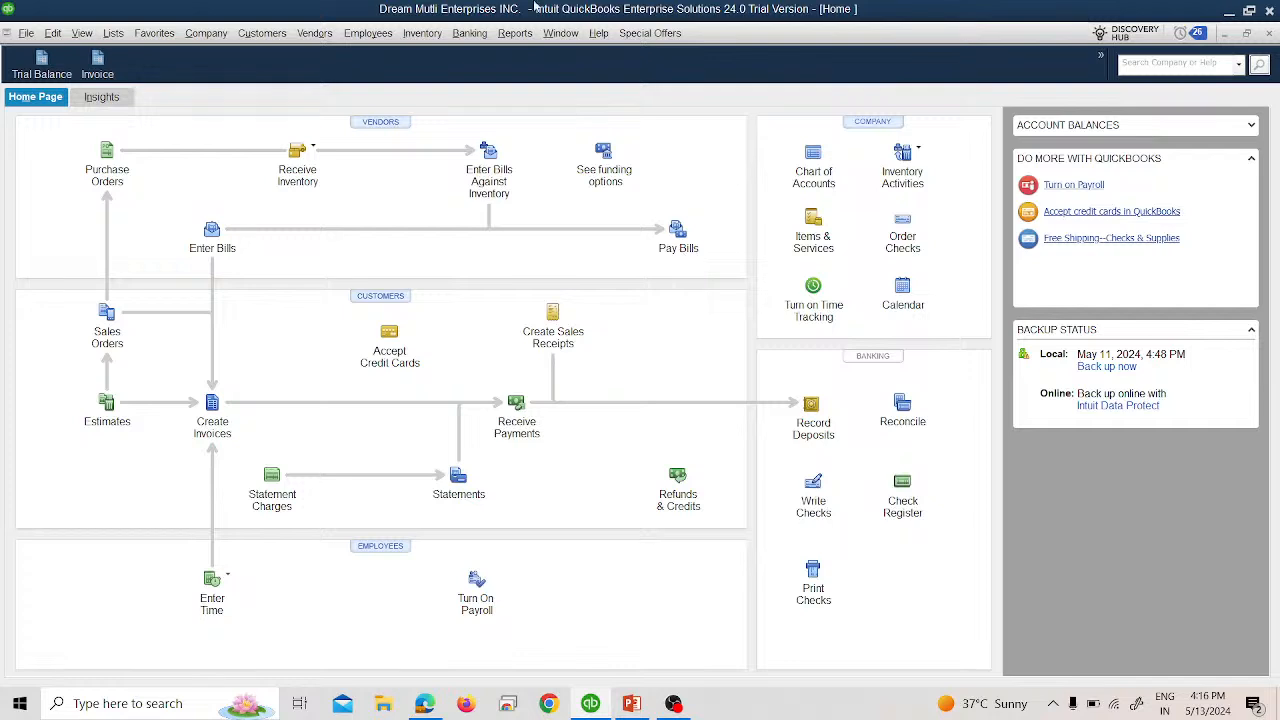
Start a Receive Payments entry dated 02/20/2024 with credit card as the method.
click(266, 32)
key(ctrl+j)
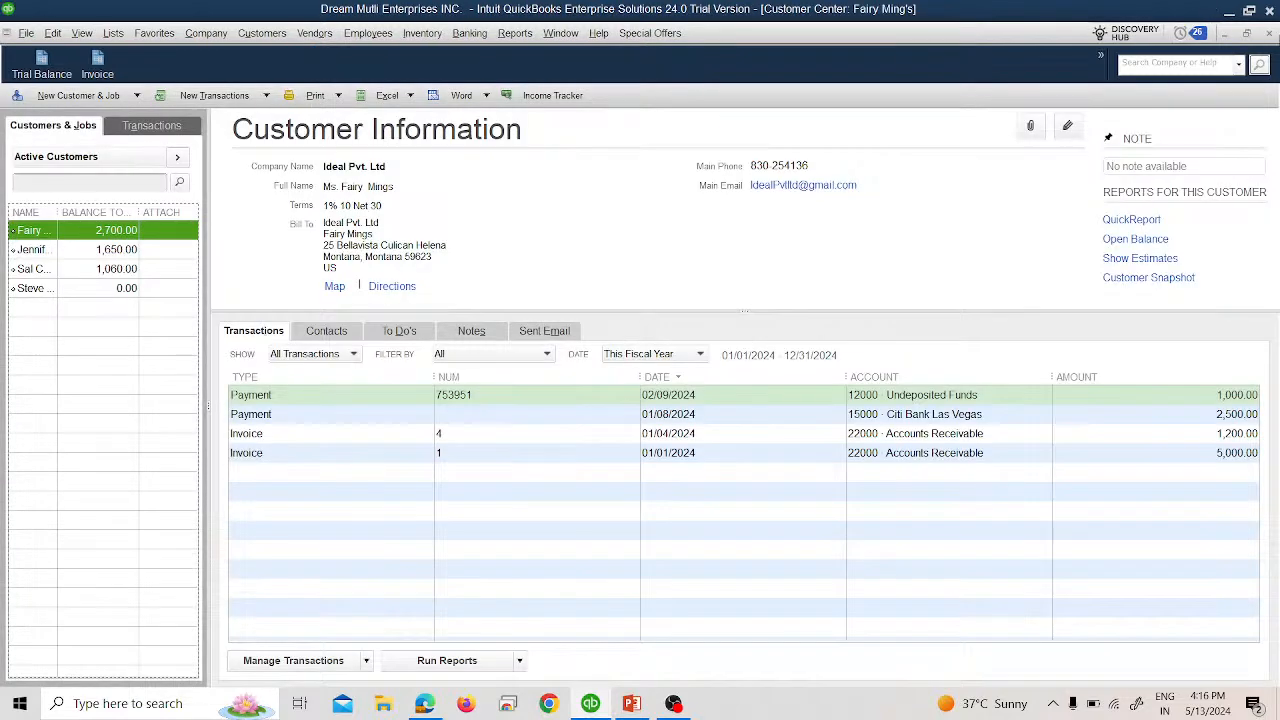
click(1250, 35)
click(281, 33)
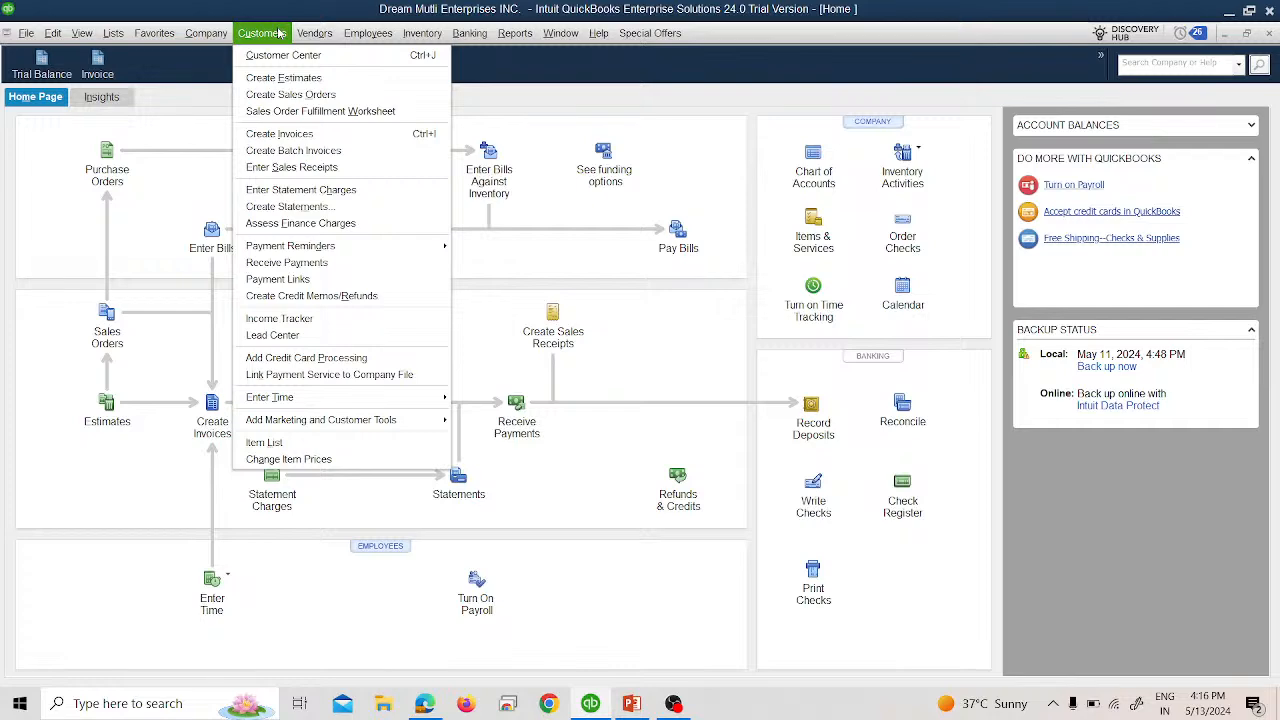
click(330, 261)
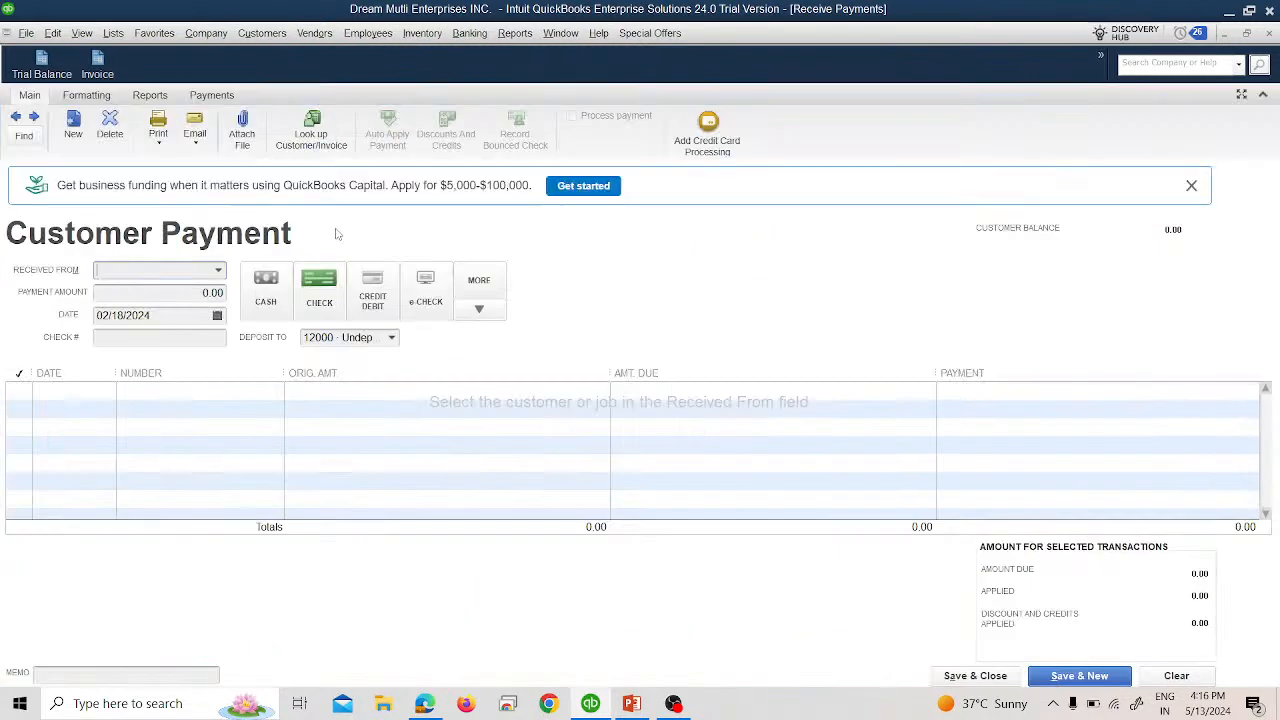
click(216, 318)
click(217, 316)
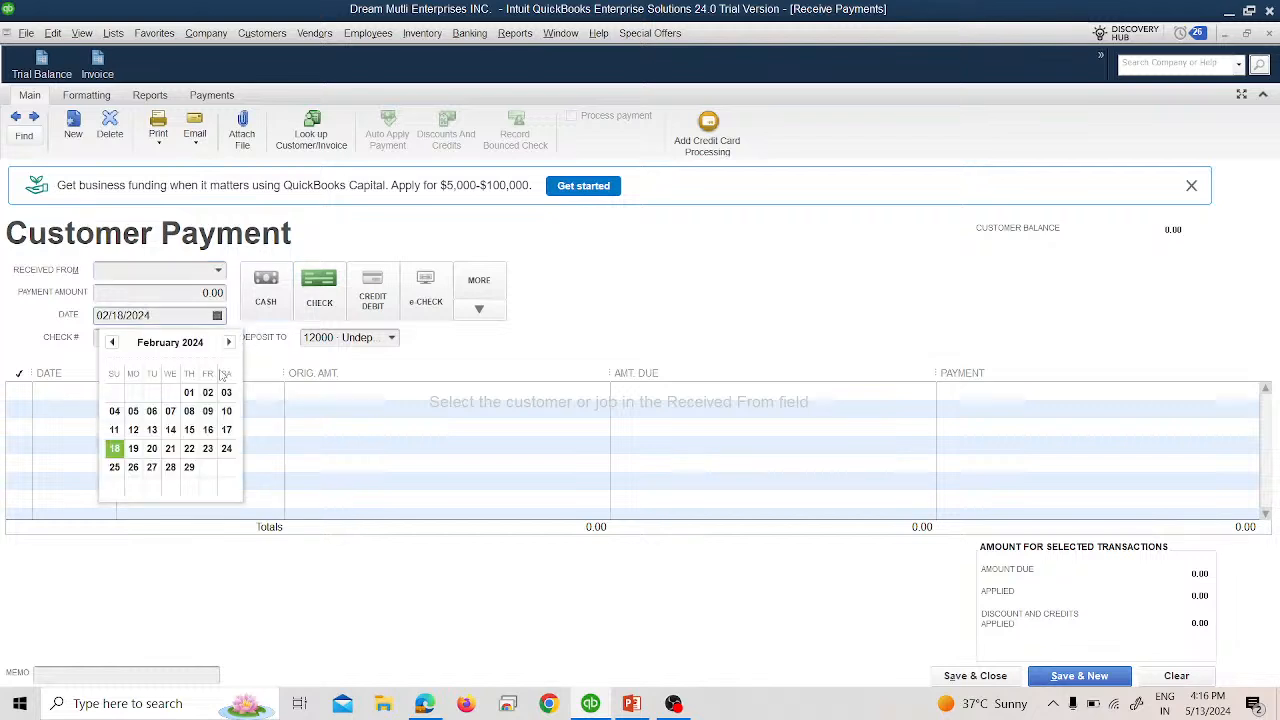
click(152, 452)
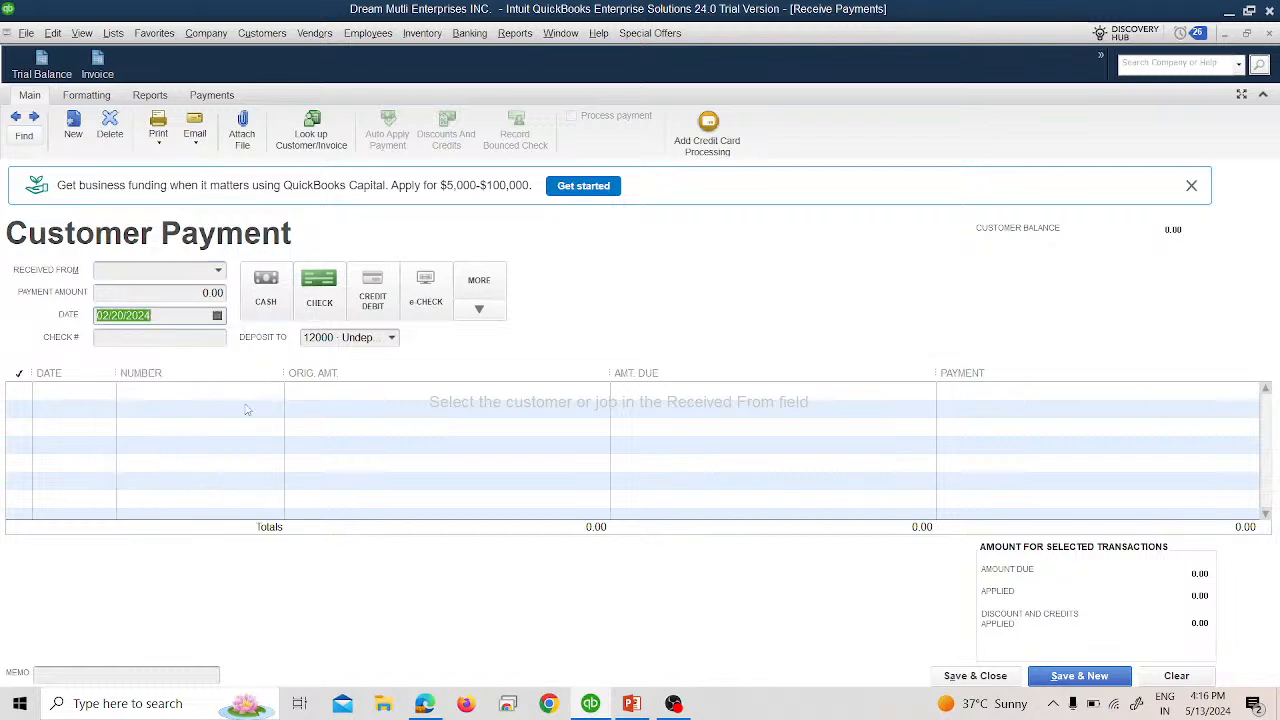
click(380, 298)
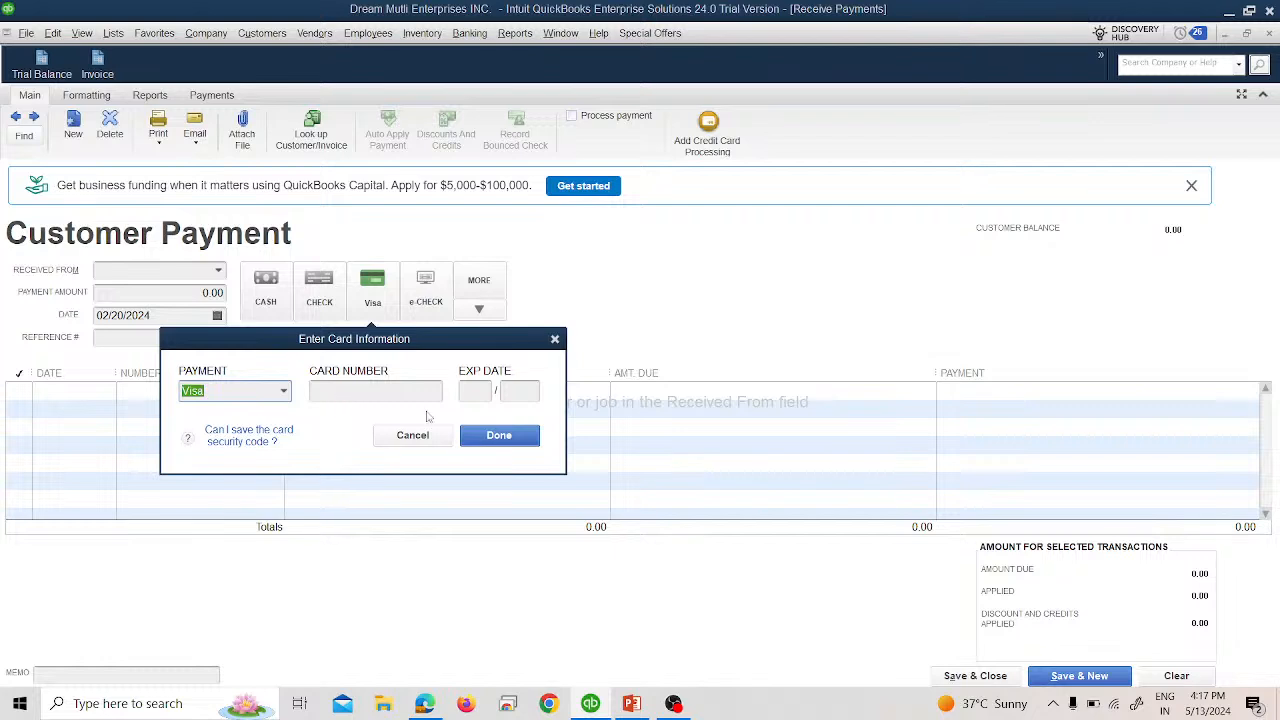
click(445, 436)
Choose the paying customer, enter 1,500.00, mark it Visa, and save the payment.
click(218, 270)
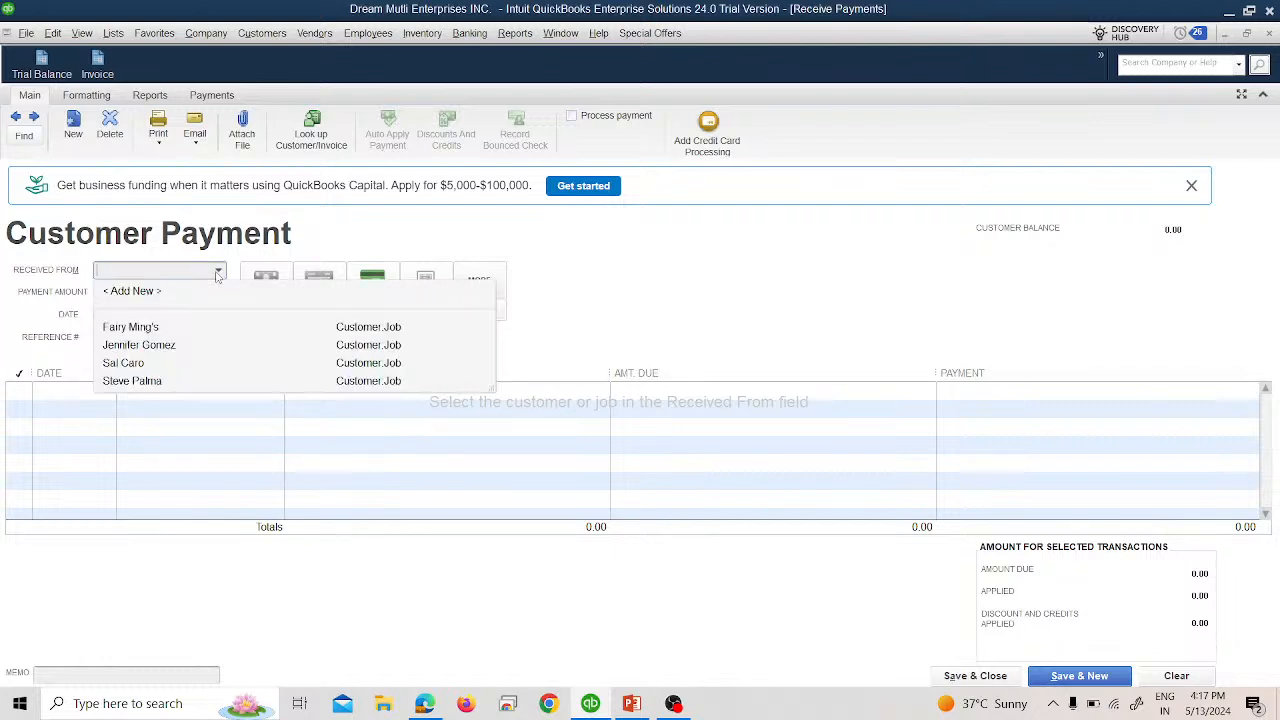
click(193, 331)
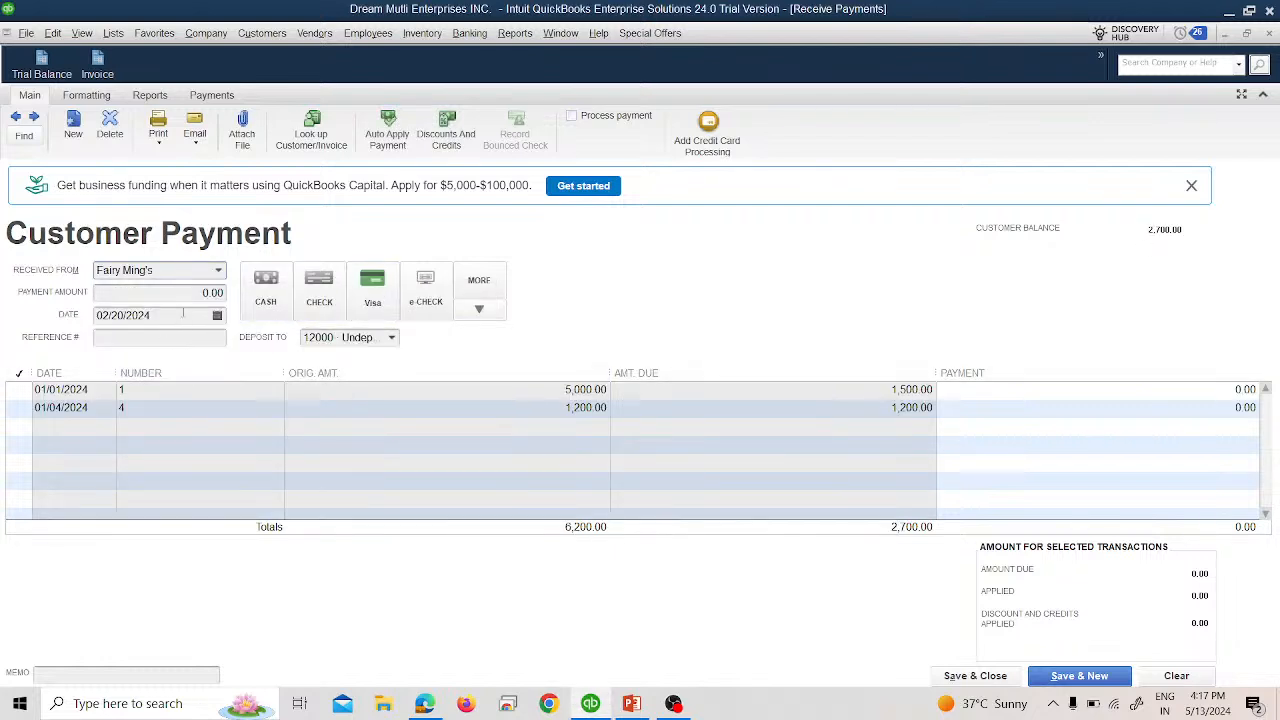
click(203, 291)
text(1500)
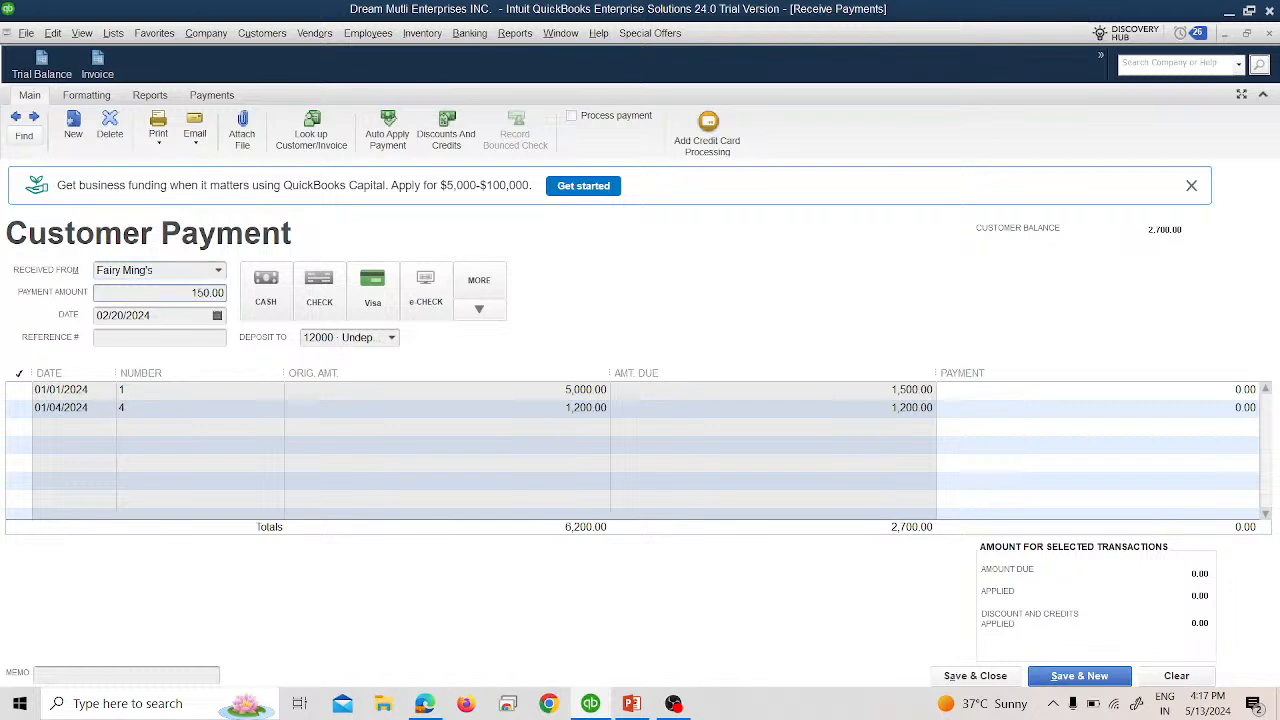
key(Tab)
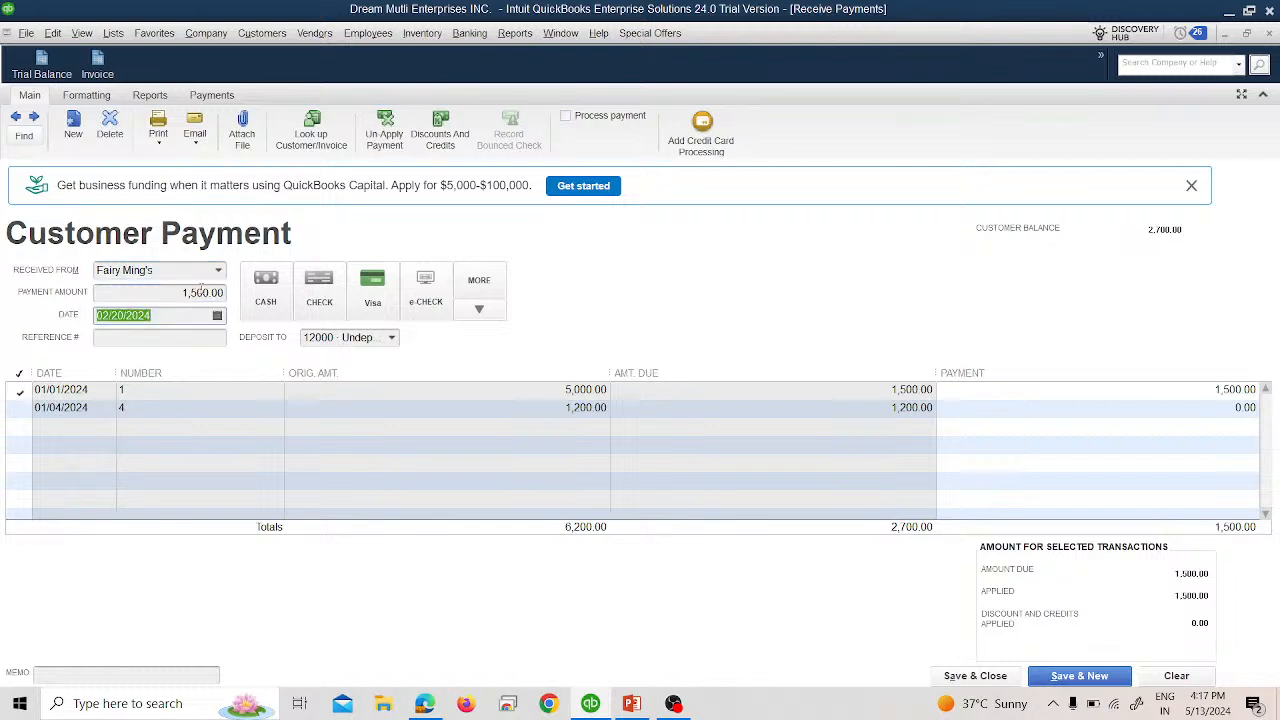
click(376, 286)
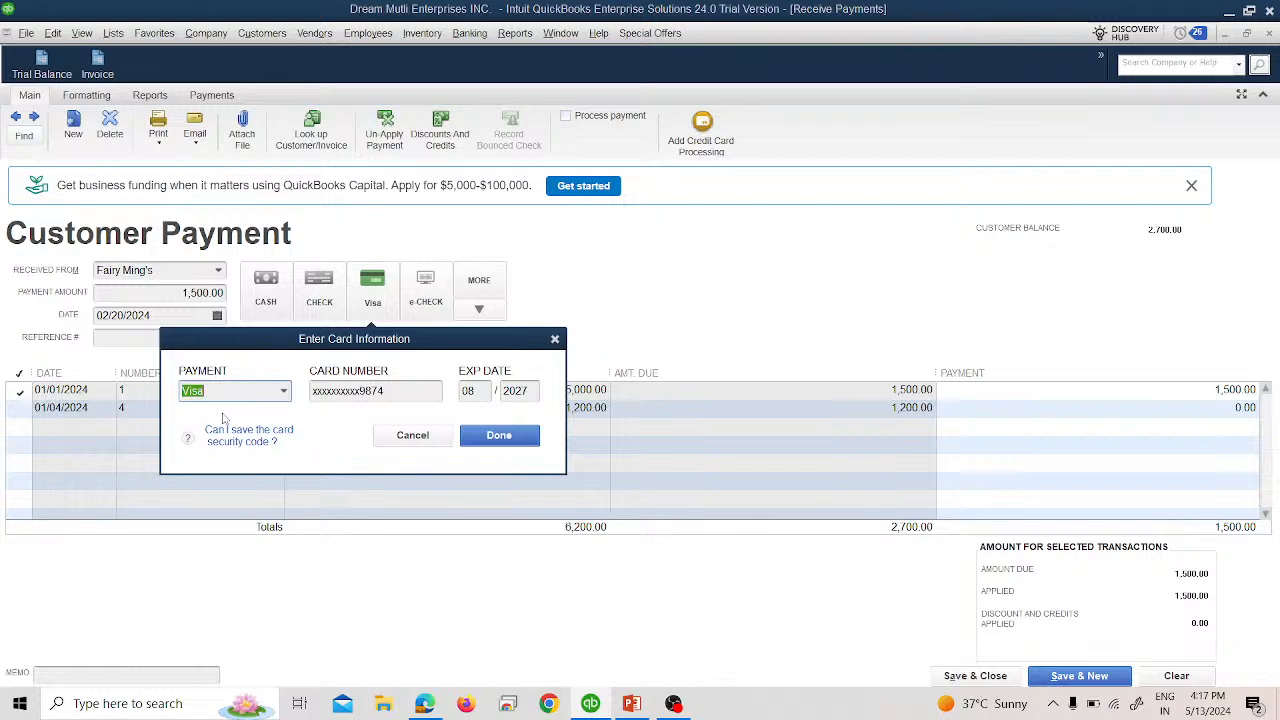
click(505, 440)
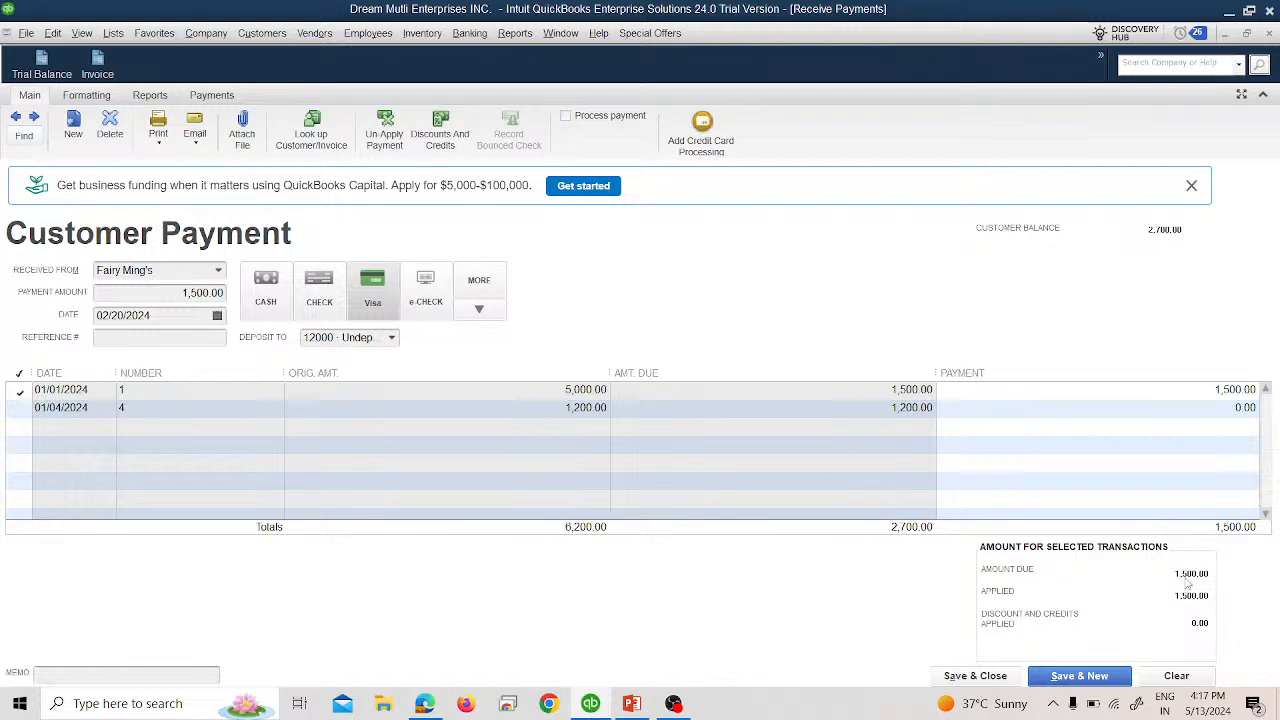
click(975, 676)
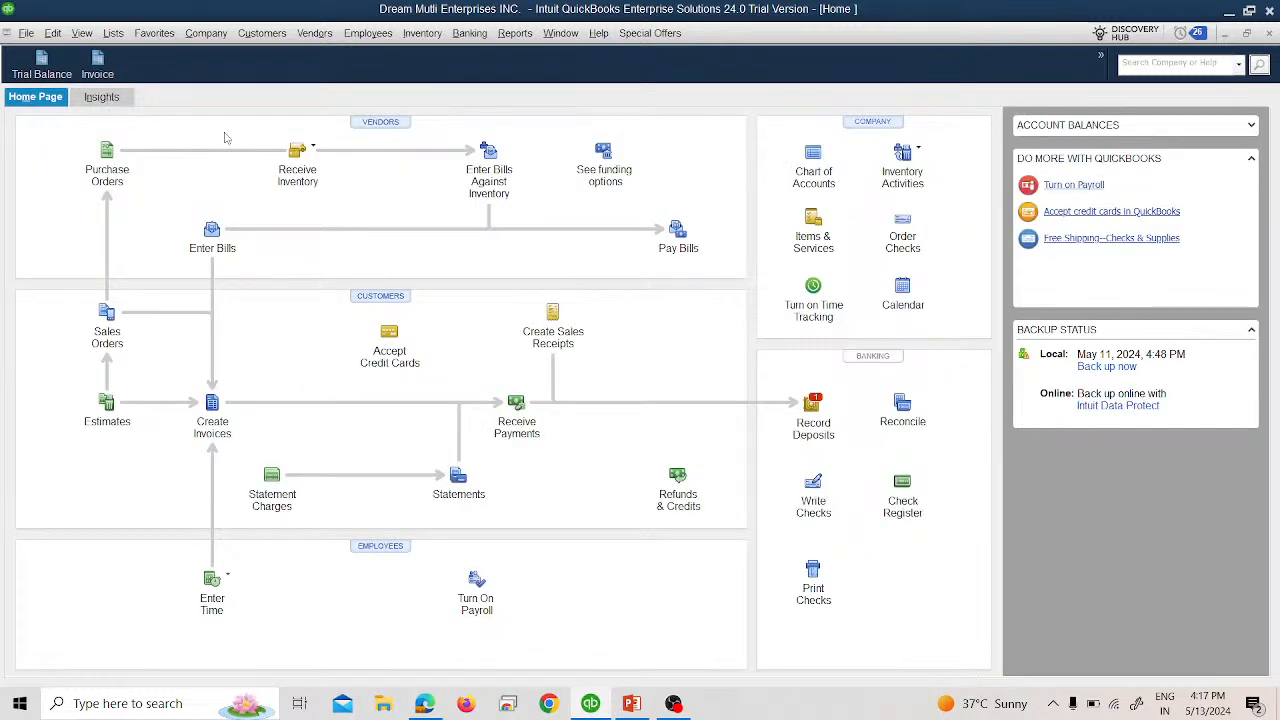
Run the Accountant & Taxes Trial Balance report with the date range set to All.
click(515, 33)
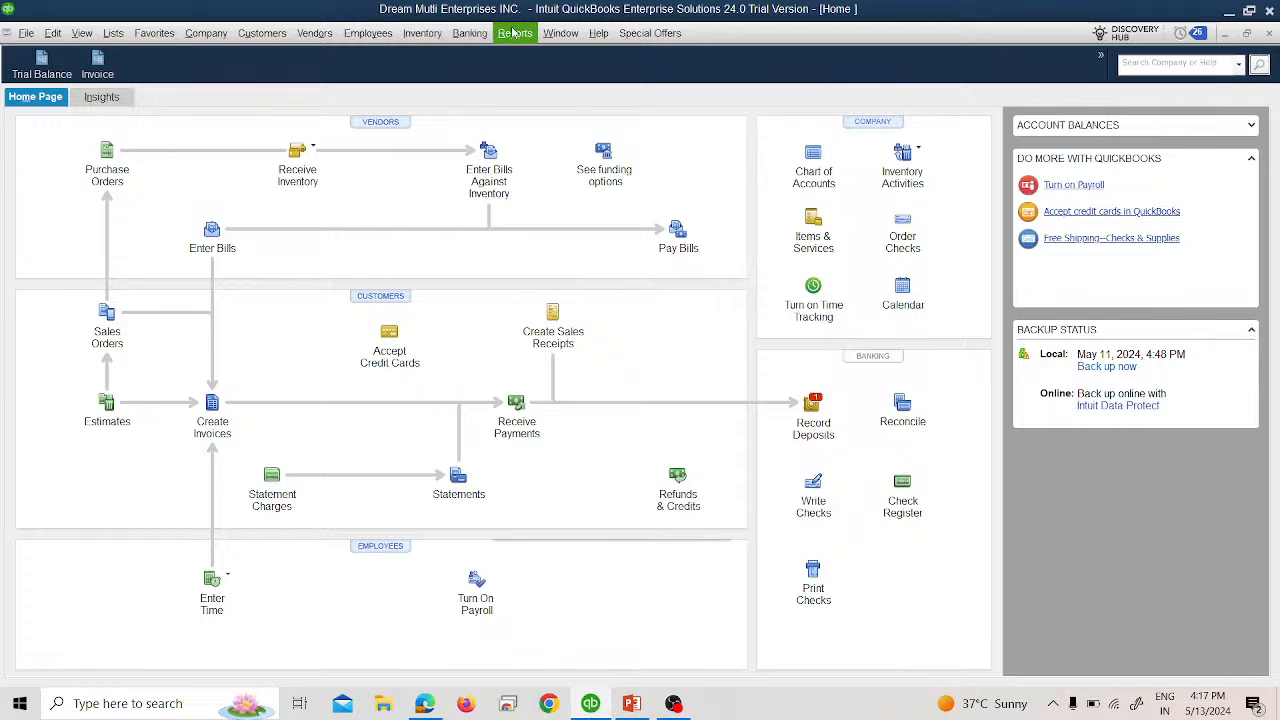
mouse_move(676, 398)
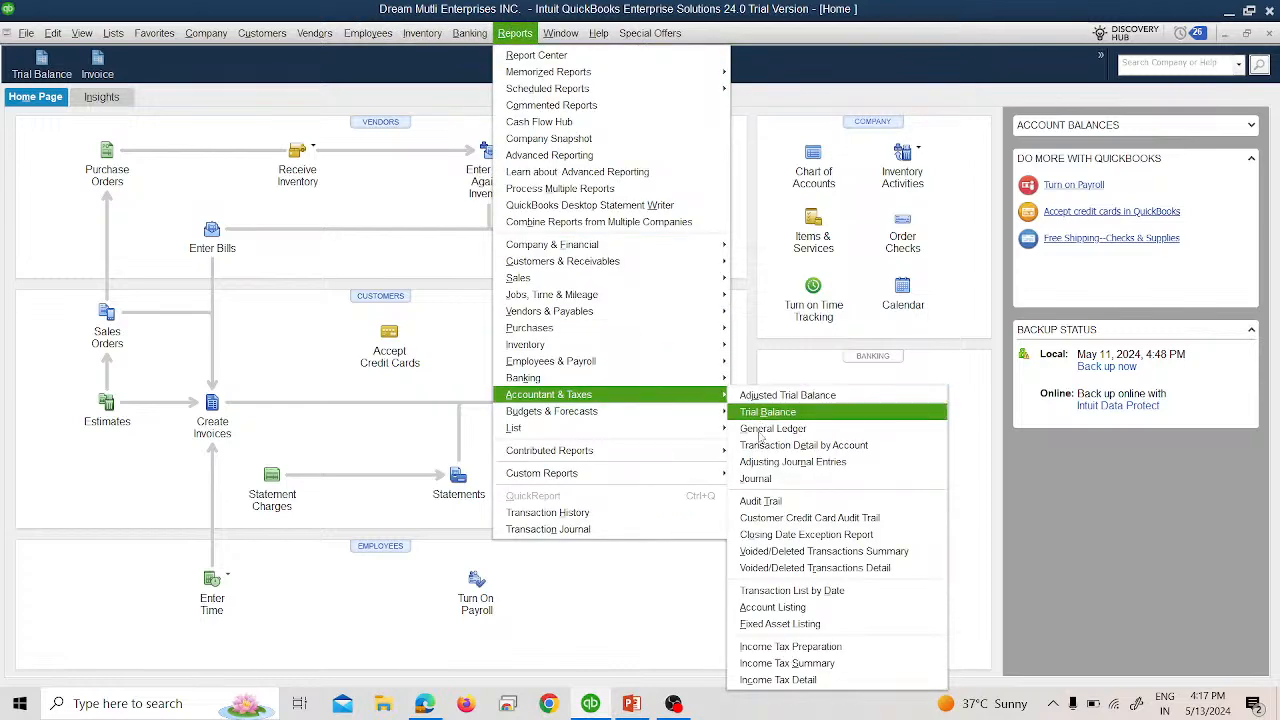
click(767, 414)
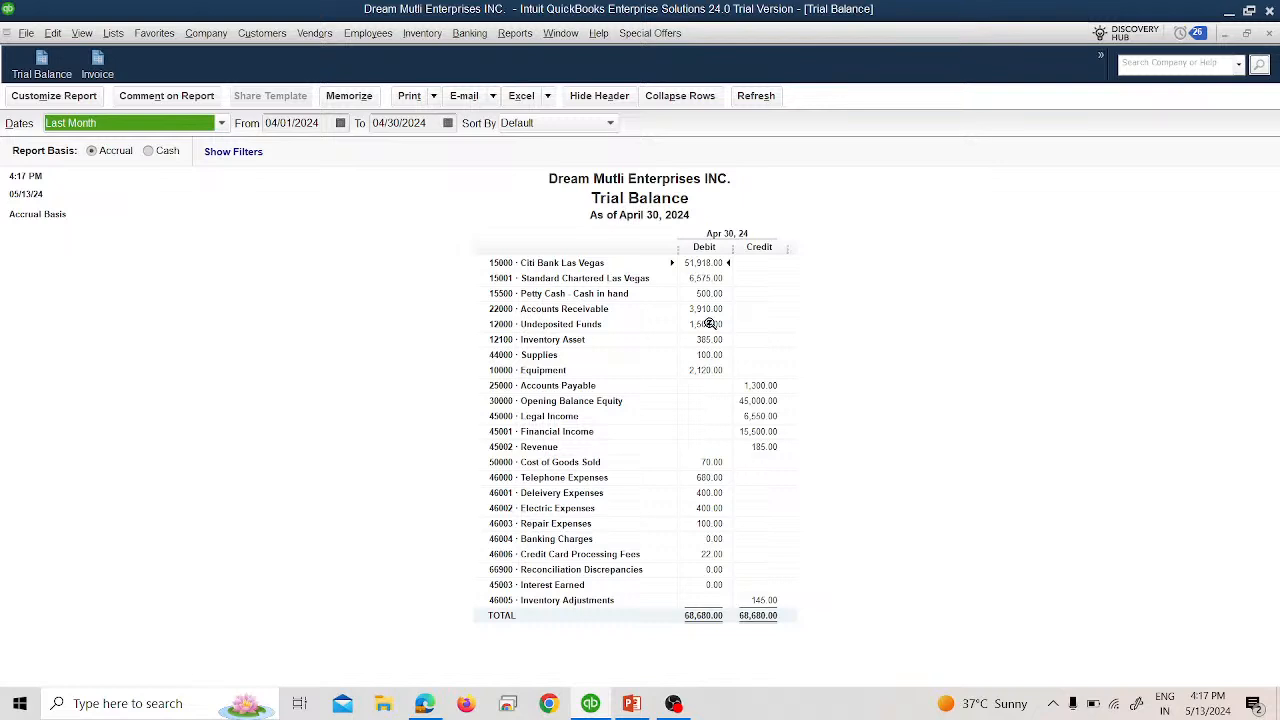
click(183, 122)
scroll(133, 150, up, 1)
click(133, 146)
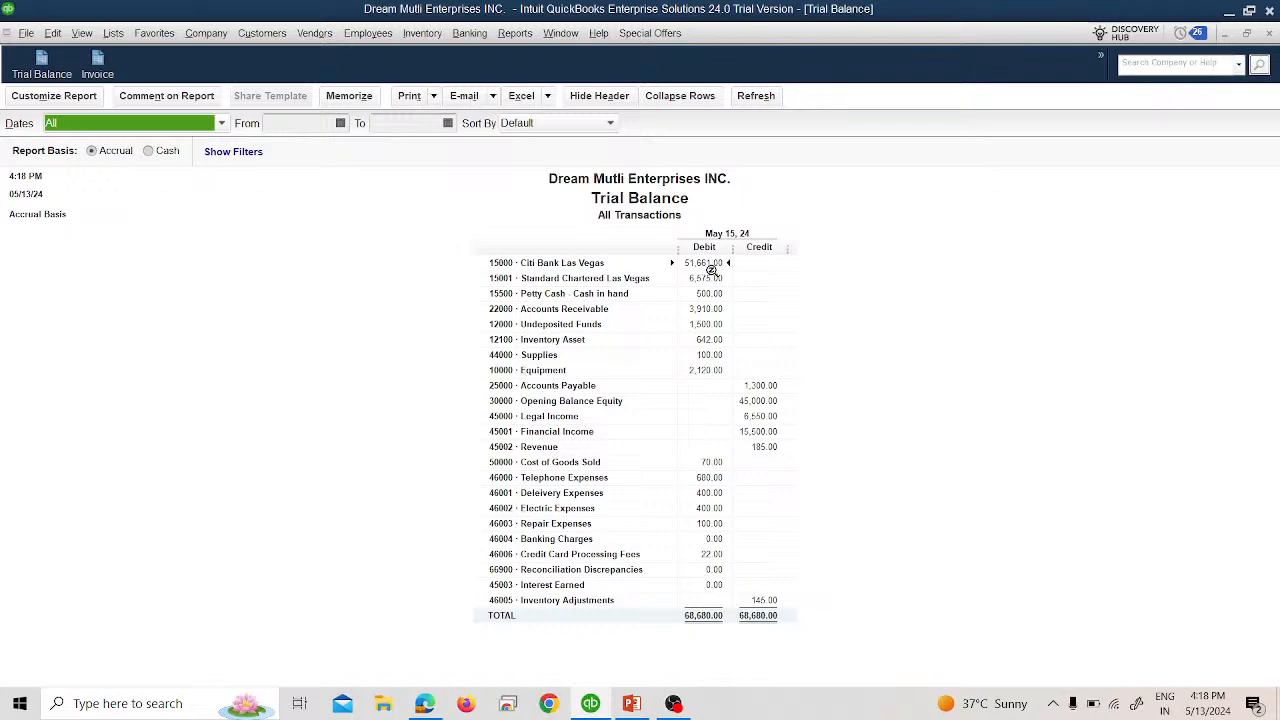
Select the 1,500.00 Visa payment from Payments to Deposit for a new bank deposit.
click(479, 34)
click(488, 125)
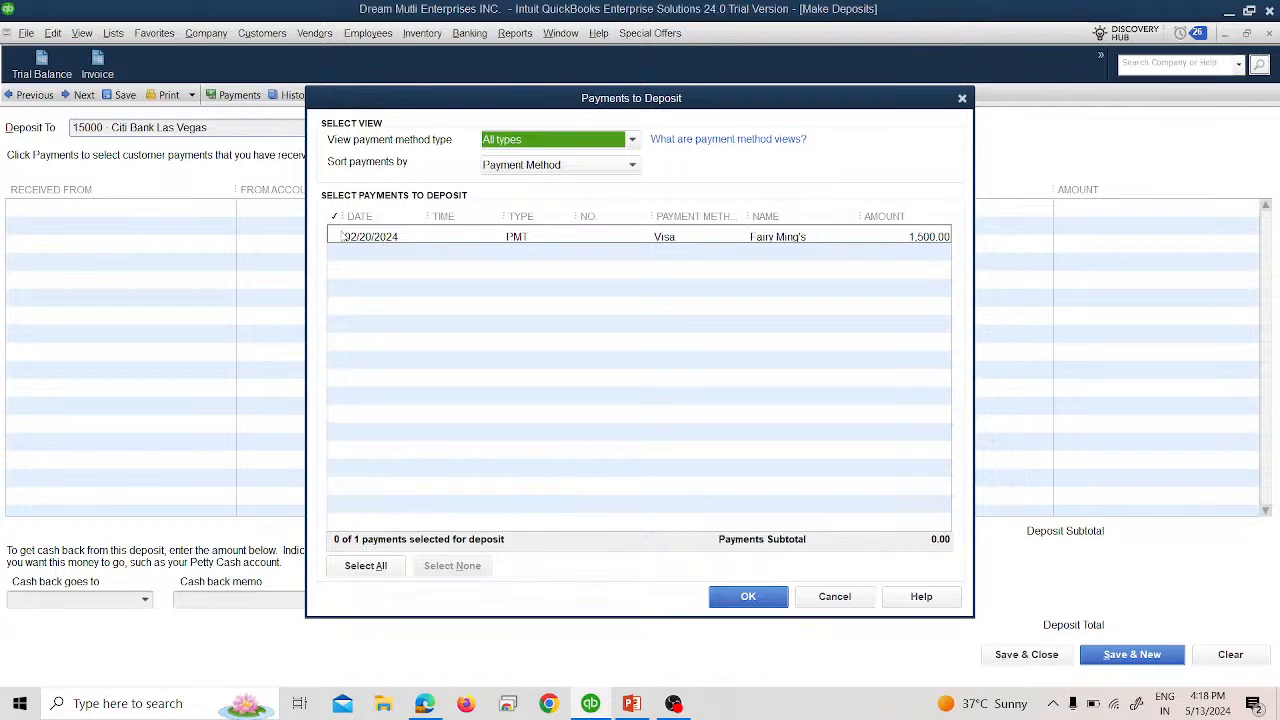
click(337, 237)
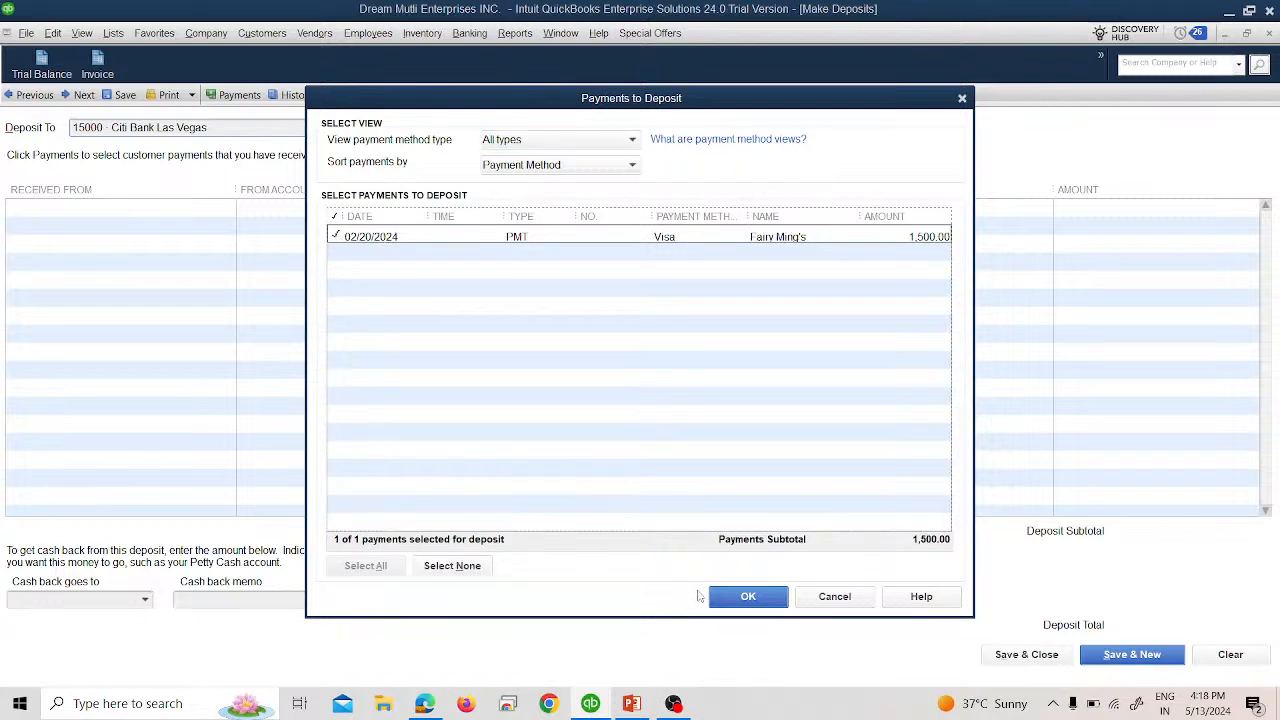
key(alt+Tab)
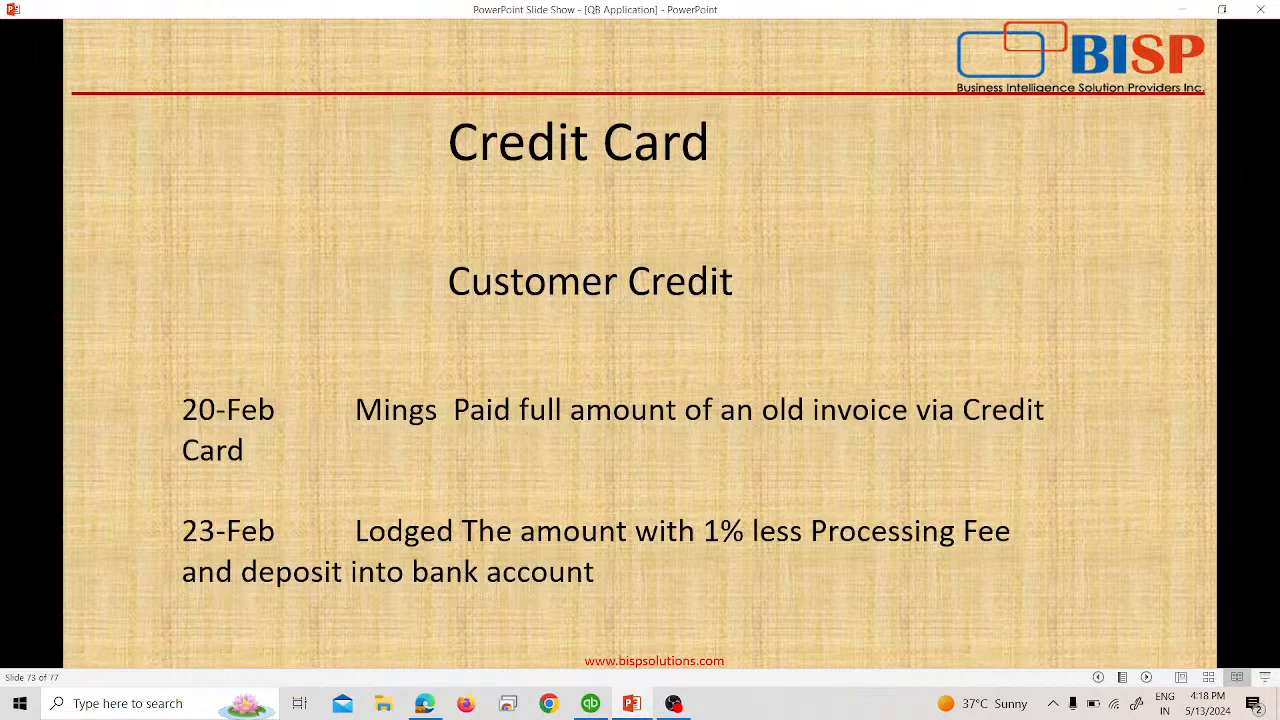
key(alt+Tab)
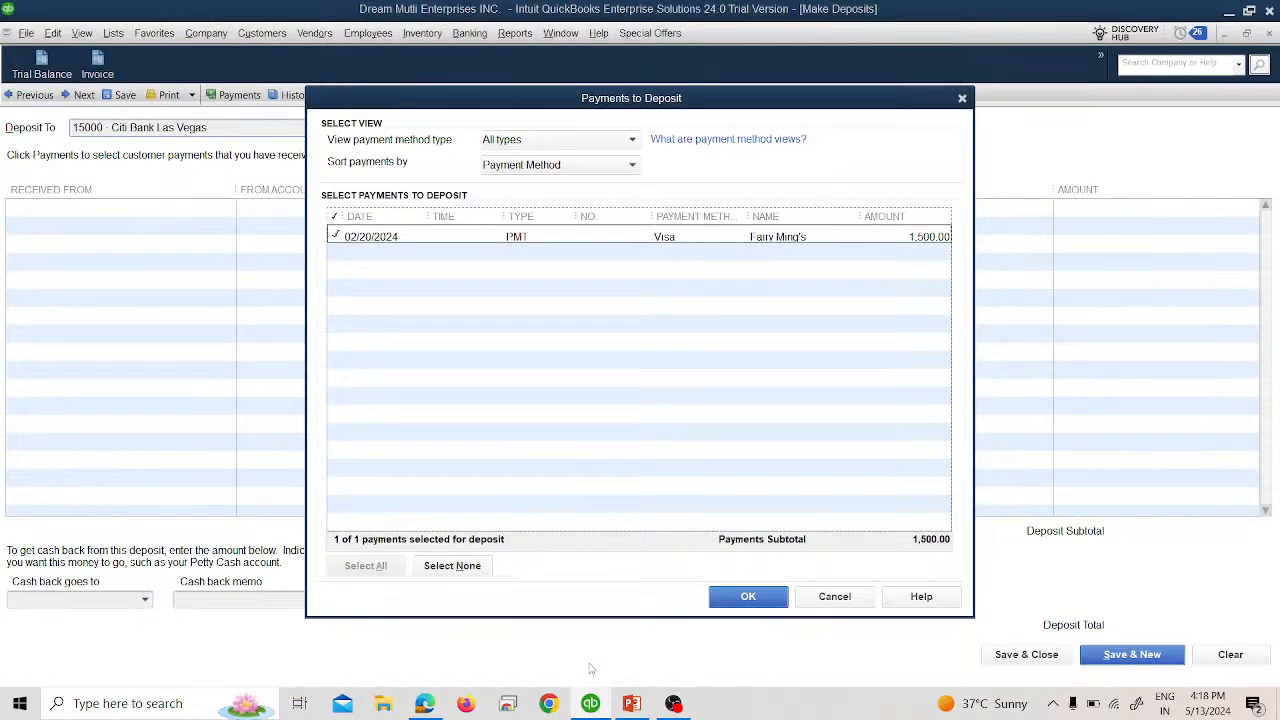
click(748, 598)
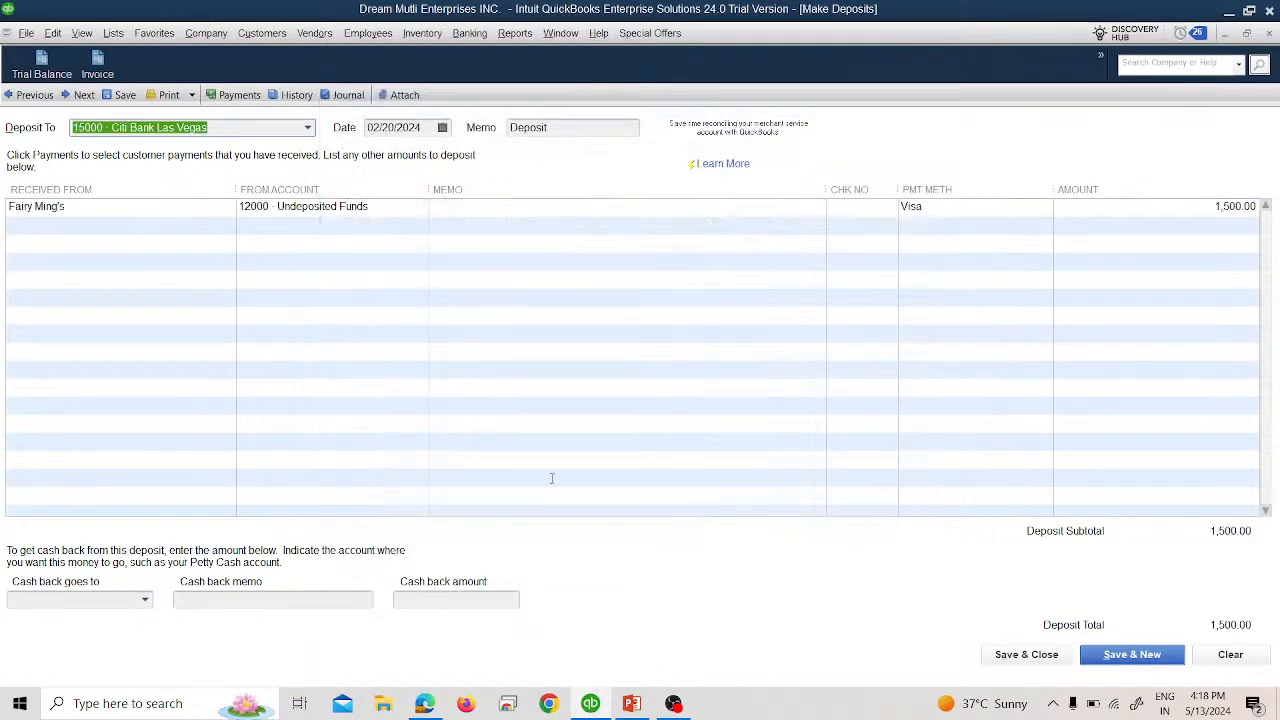
Date the deposit 02/23/2024, add a -15.00 Credit Card Processing Fees line, and save.
click(442, 128)
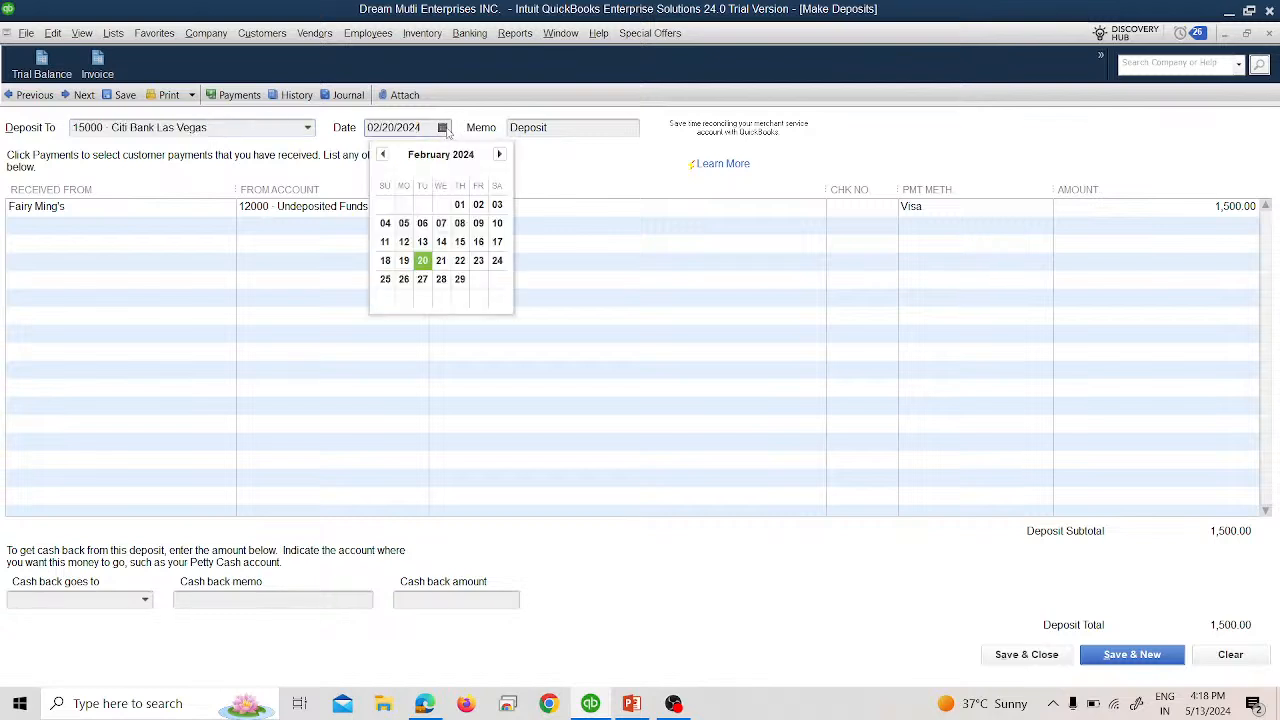
click(478, 260)
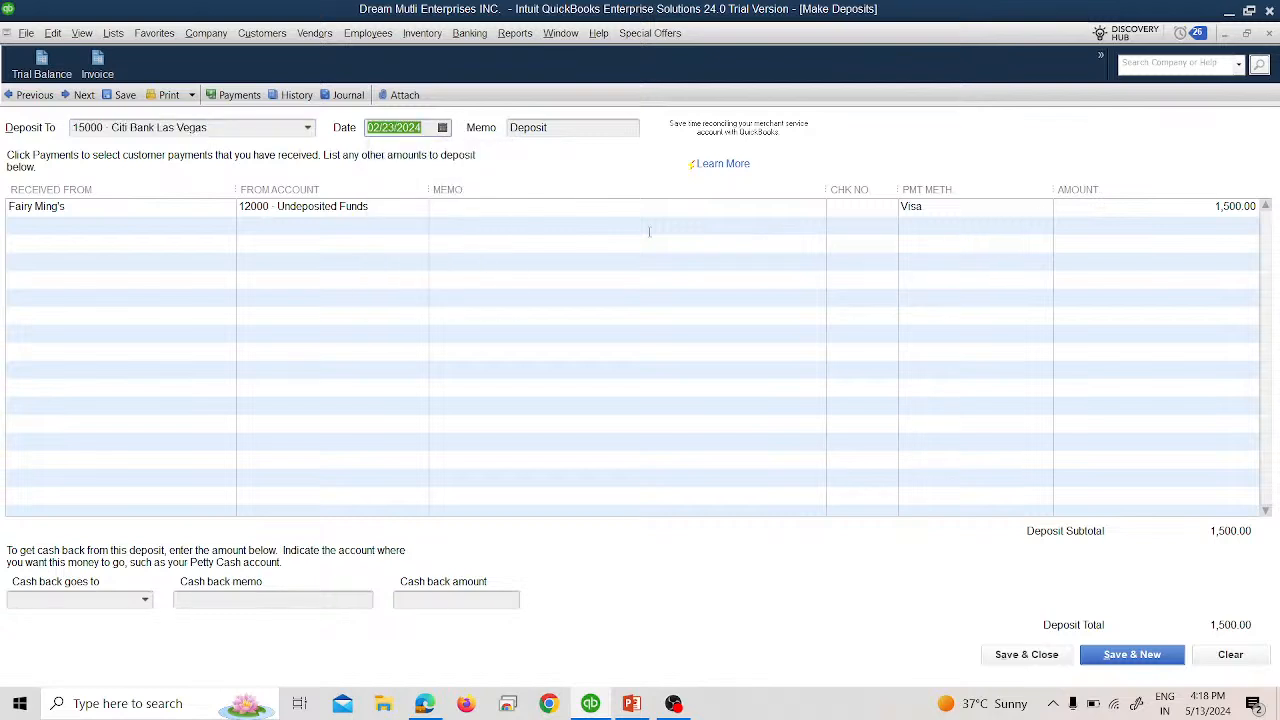
click(337, 230)
click(418, 225)
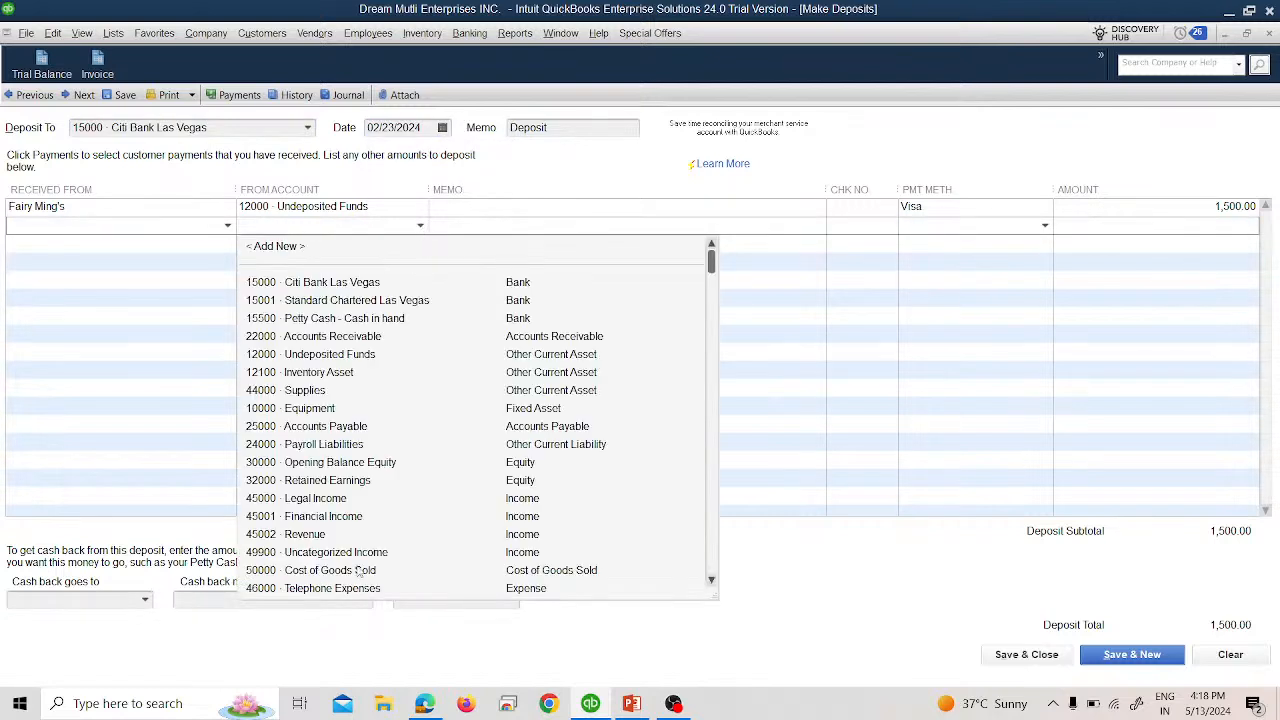
scroll(395, 503, down, 2)
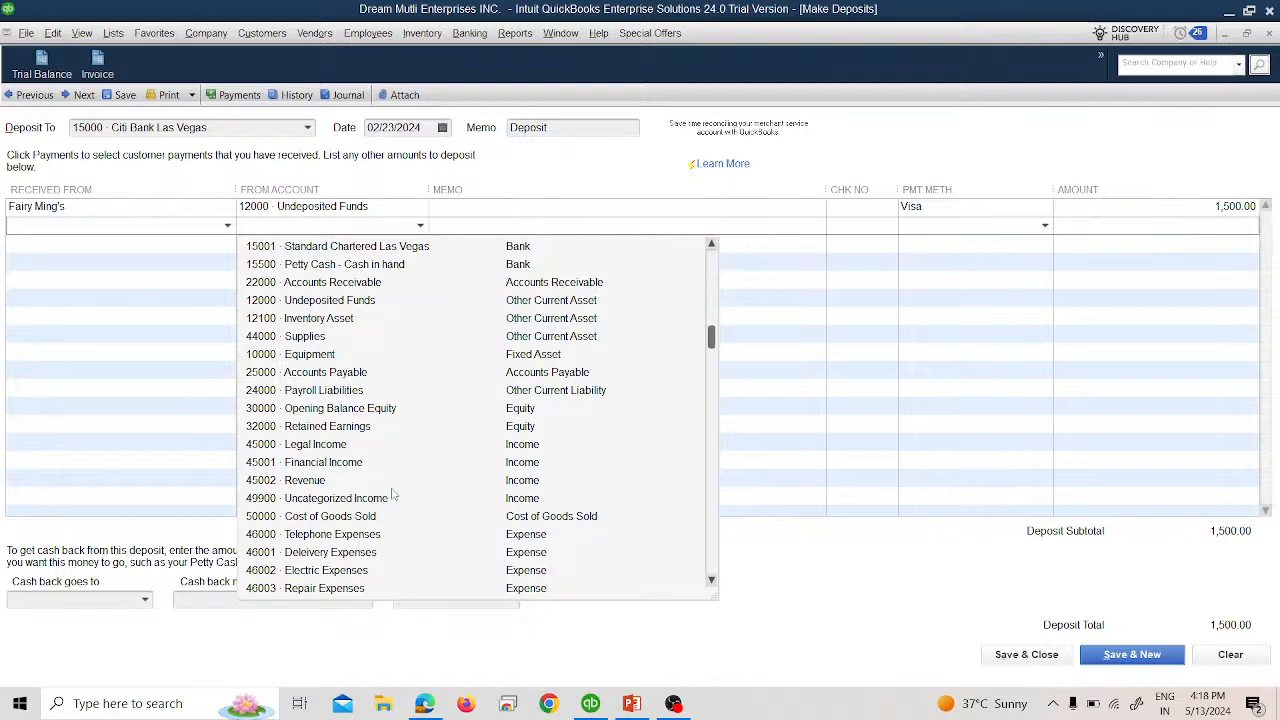
click(380, 570)
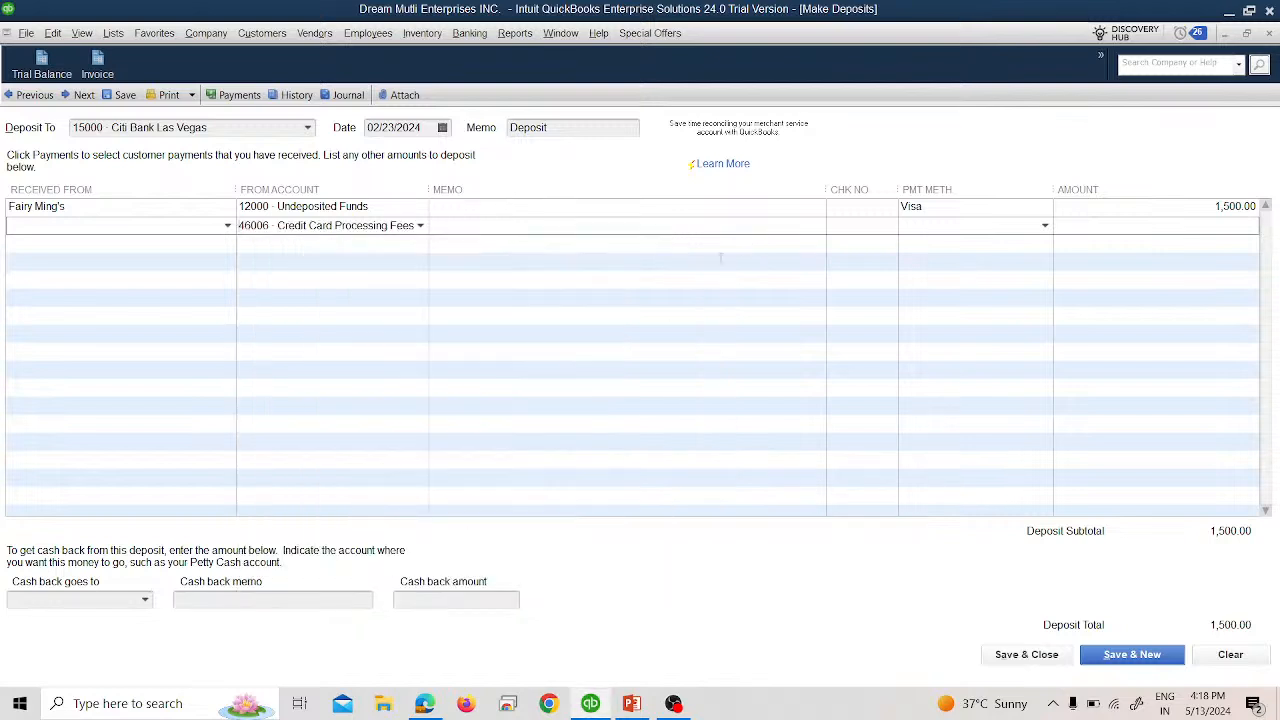
text(-15)
key(Tab)
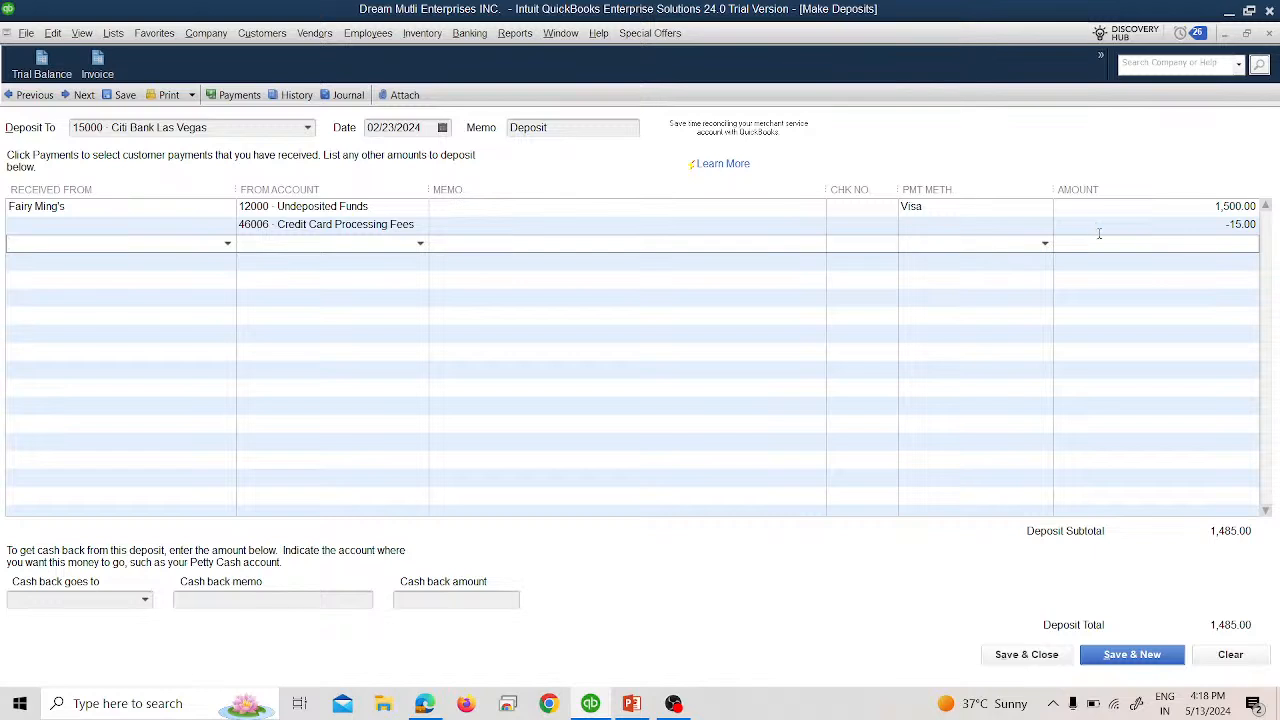
click(1000, 656)
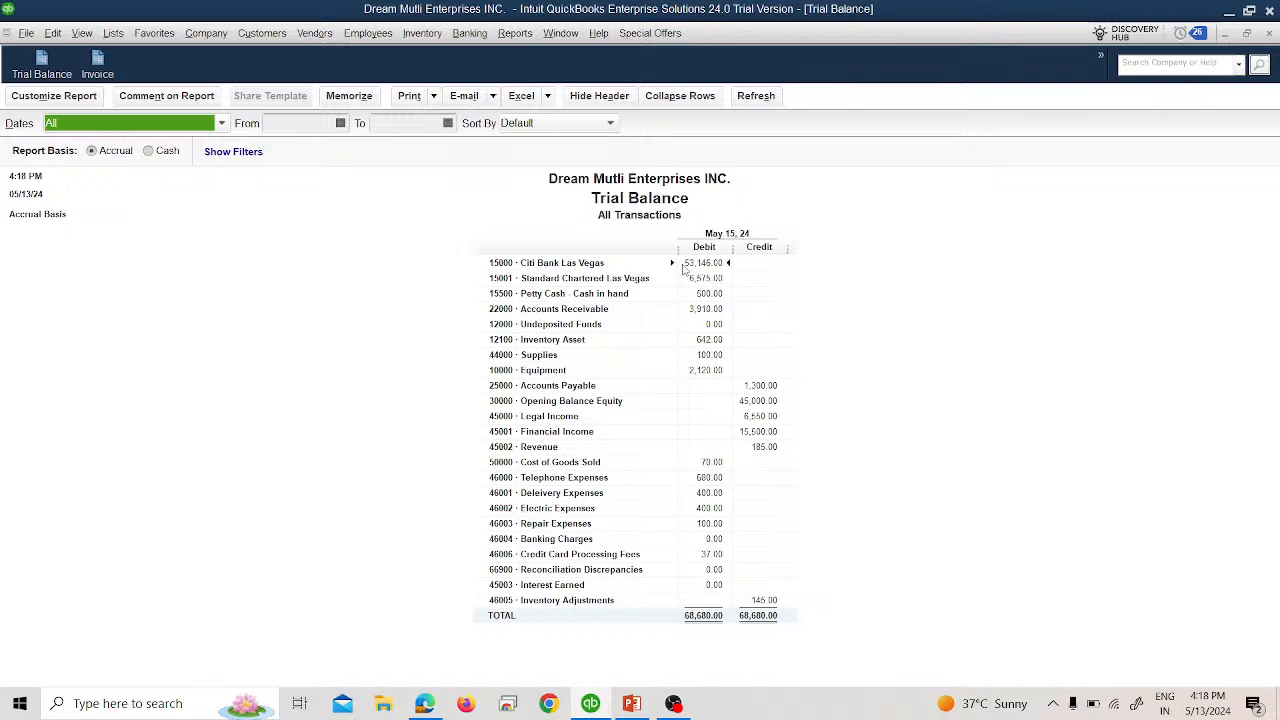
Drill into the 37.00 Credit Card Processing Fees transactions, then close Trial Balance without memorizing.
double_click(712, 554)
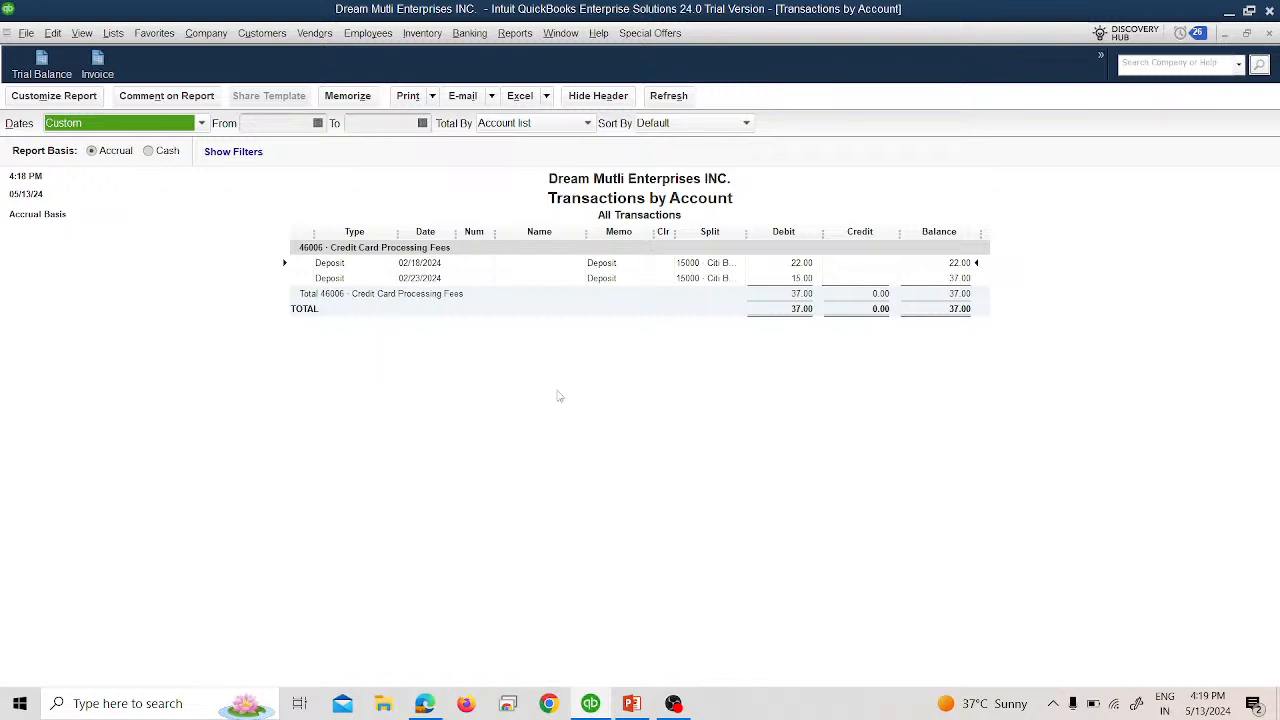
click(1270, 34)
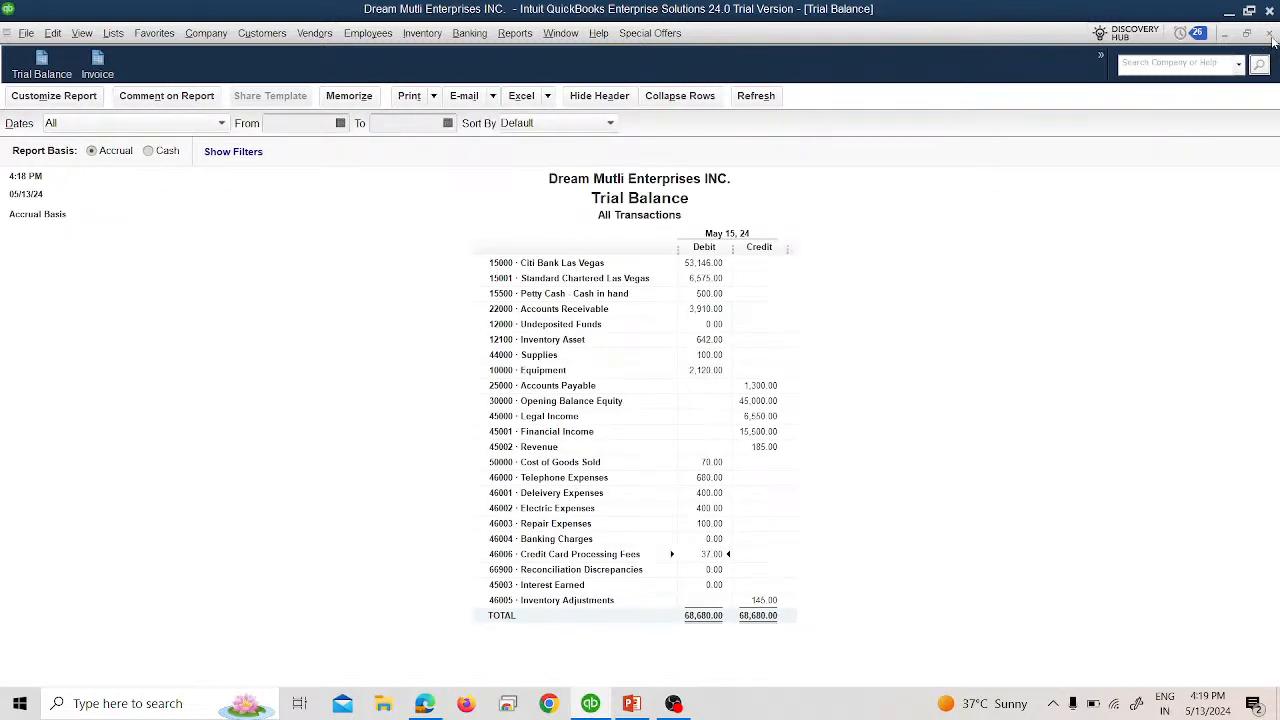
click(1271, 36)
click(655, 339)
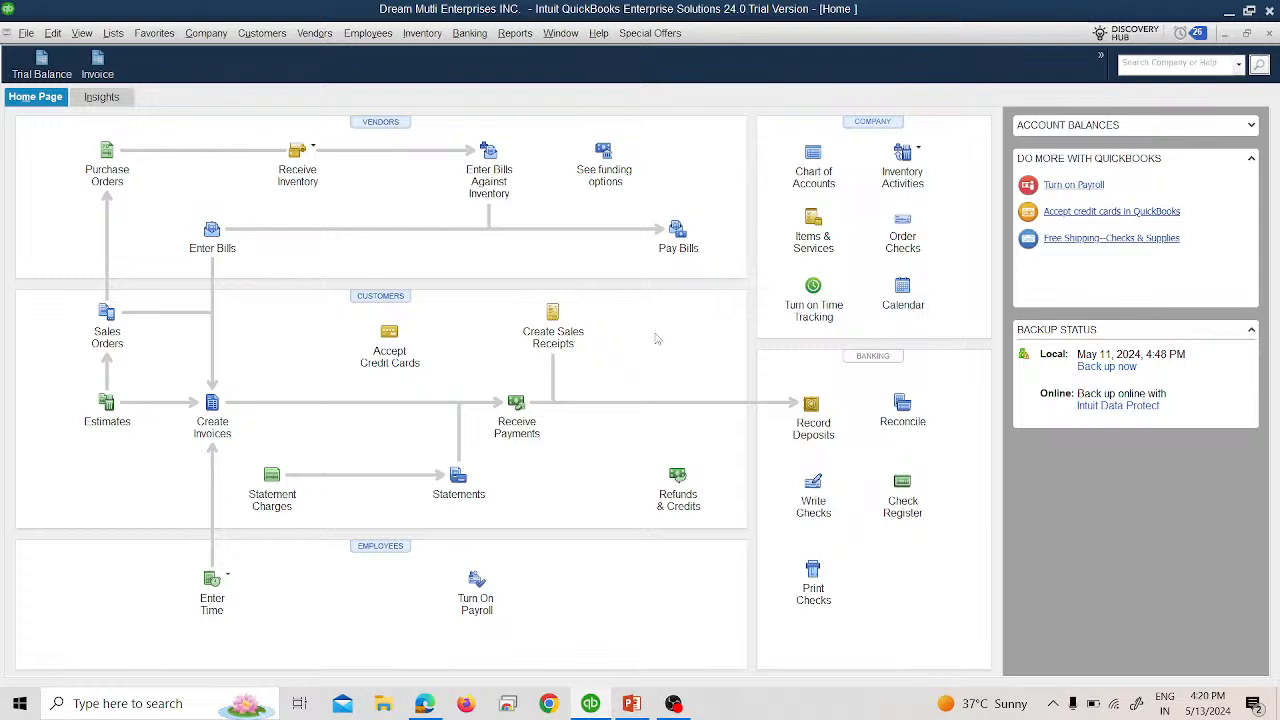
Open the Chart of Accounts, begin a new Credit Card account, then cancel it.
click(116, 37)
click(145, 55)
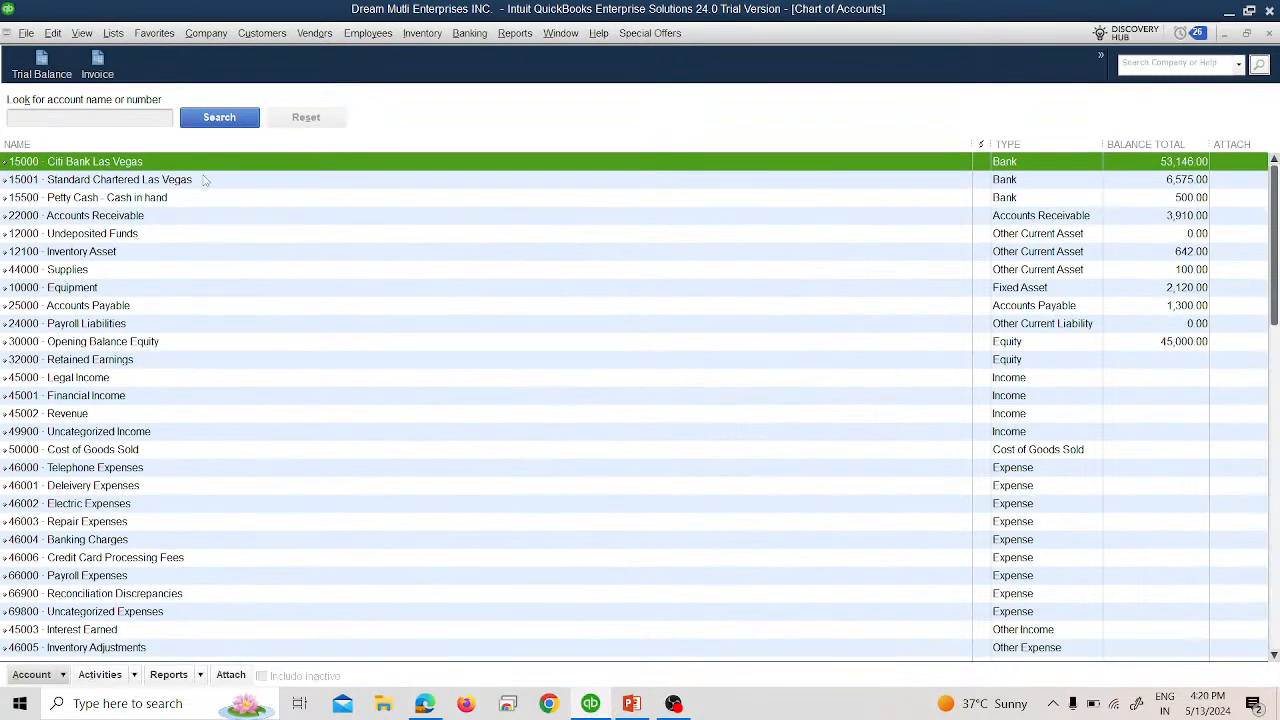
click(30, 675)
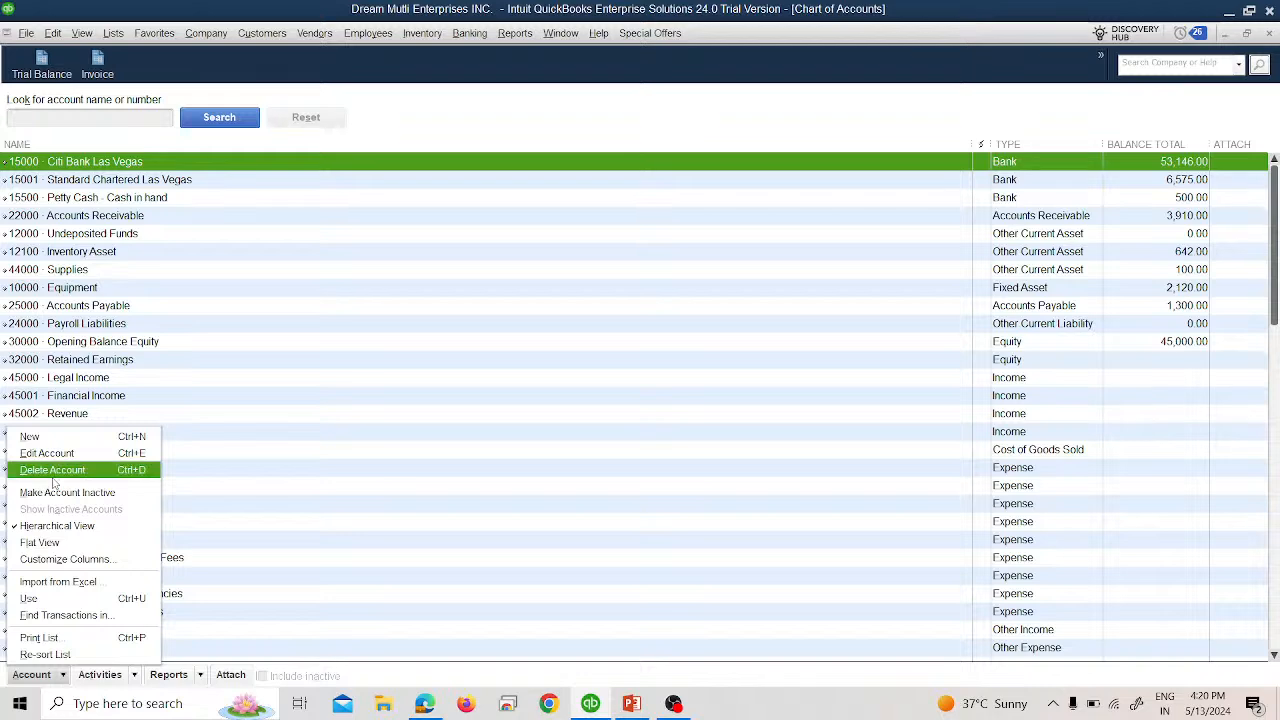
click(50, 437)
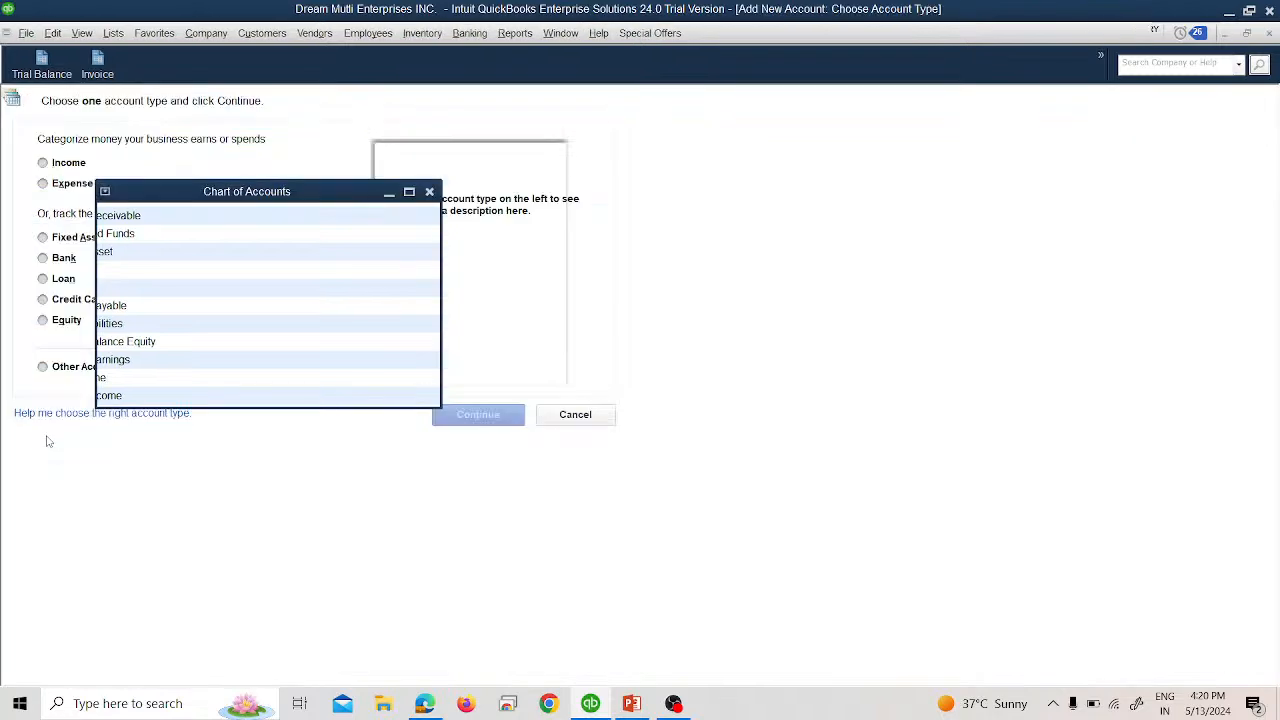
click(66, 297)
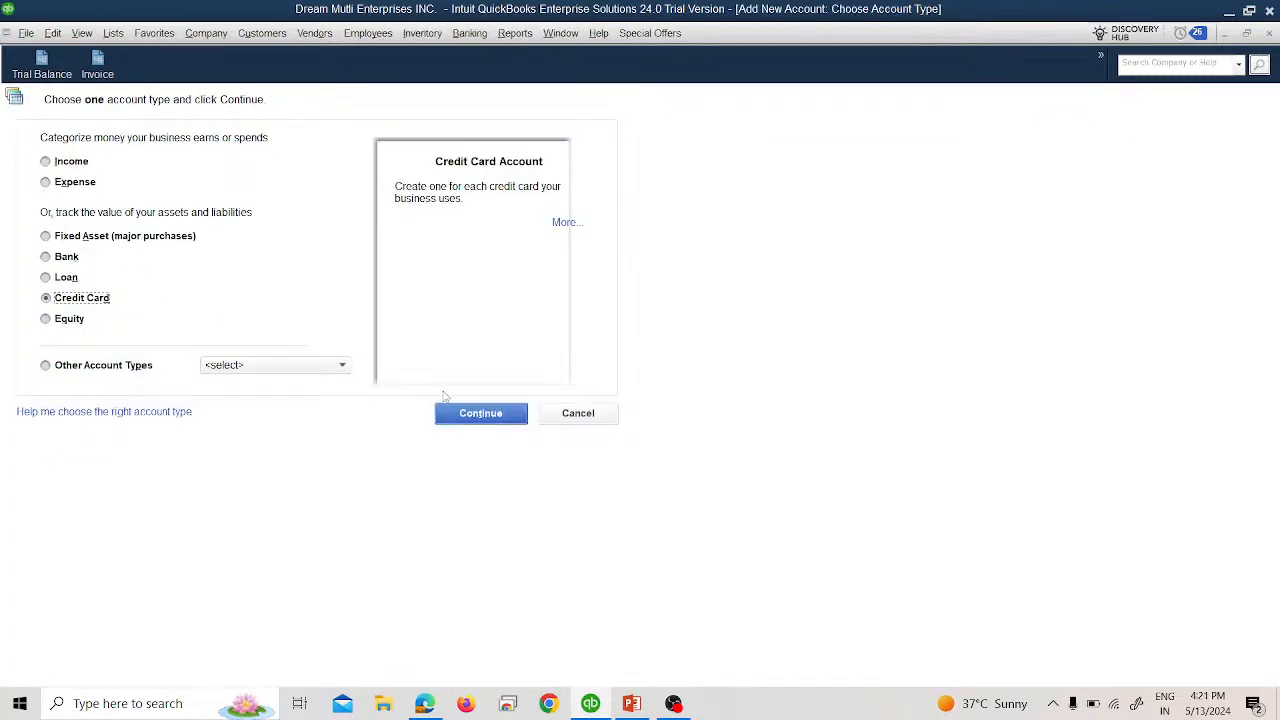
click(455, 418)
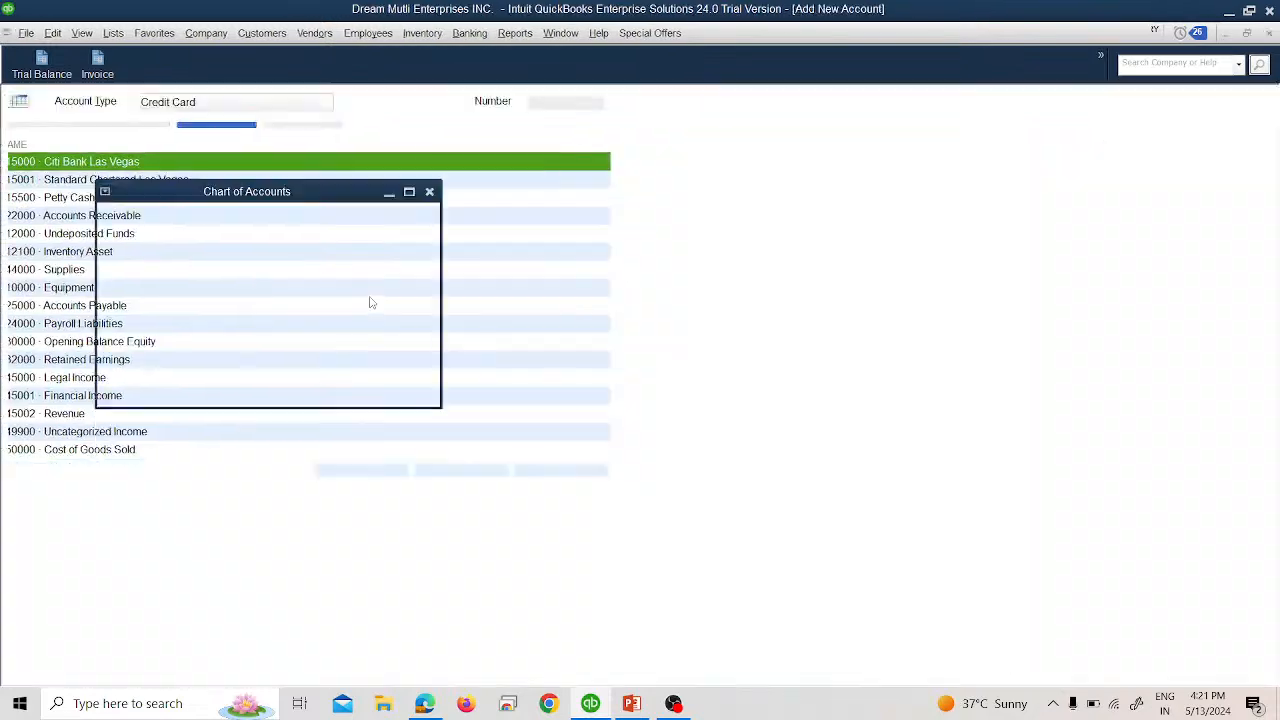
click(566, 473)
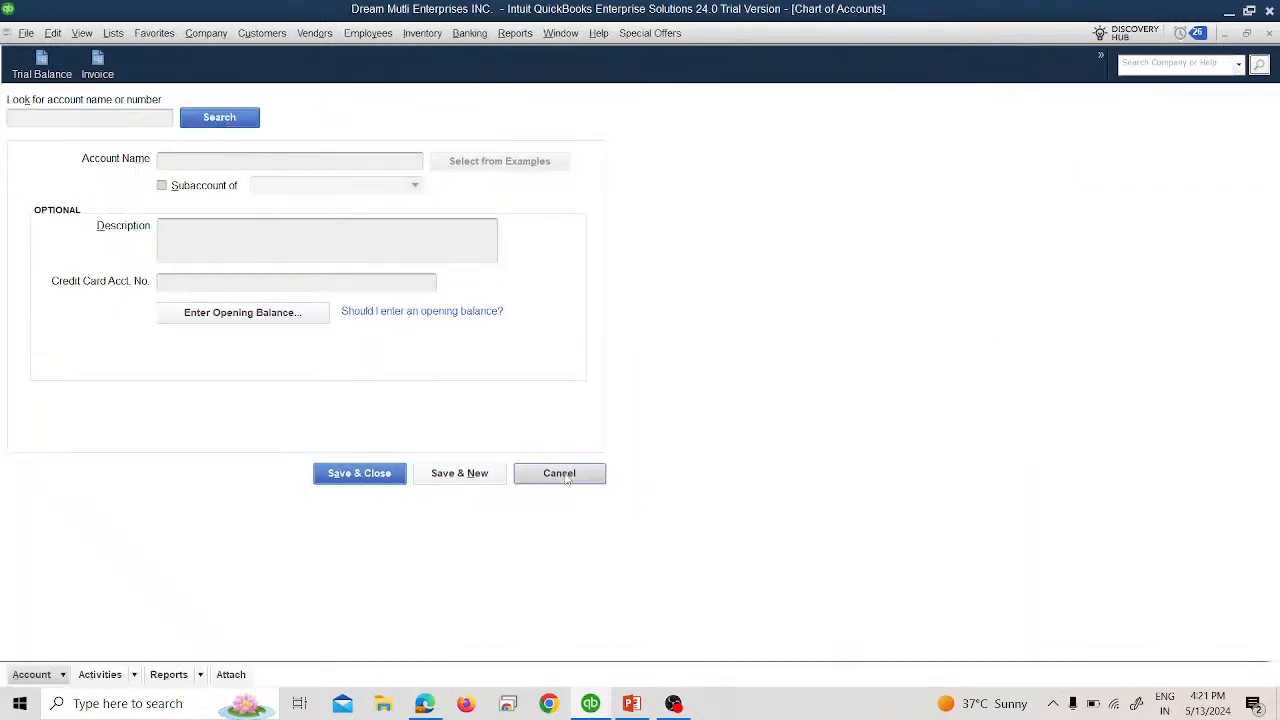
Re-sort the account list and select 46000 Telephone Expenses.
click(31, 675)
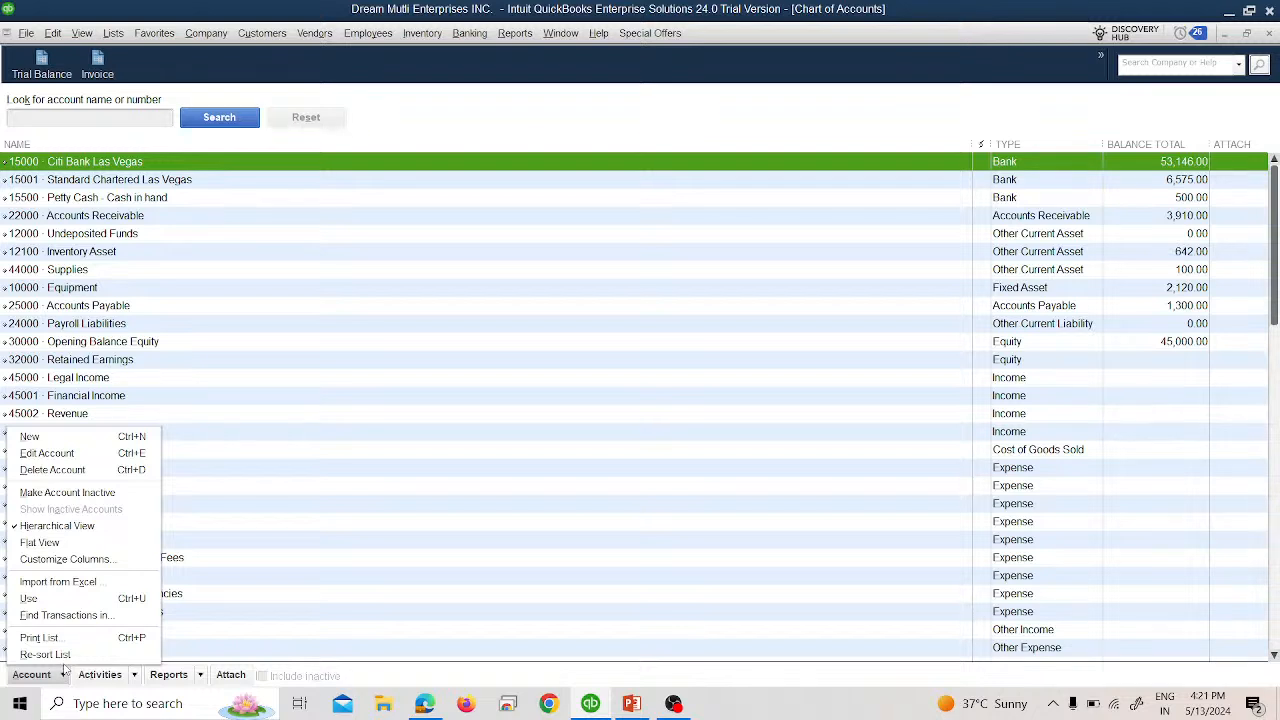
click(67, 655)
click(449, 476)
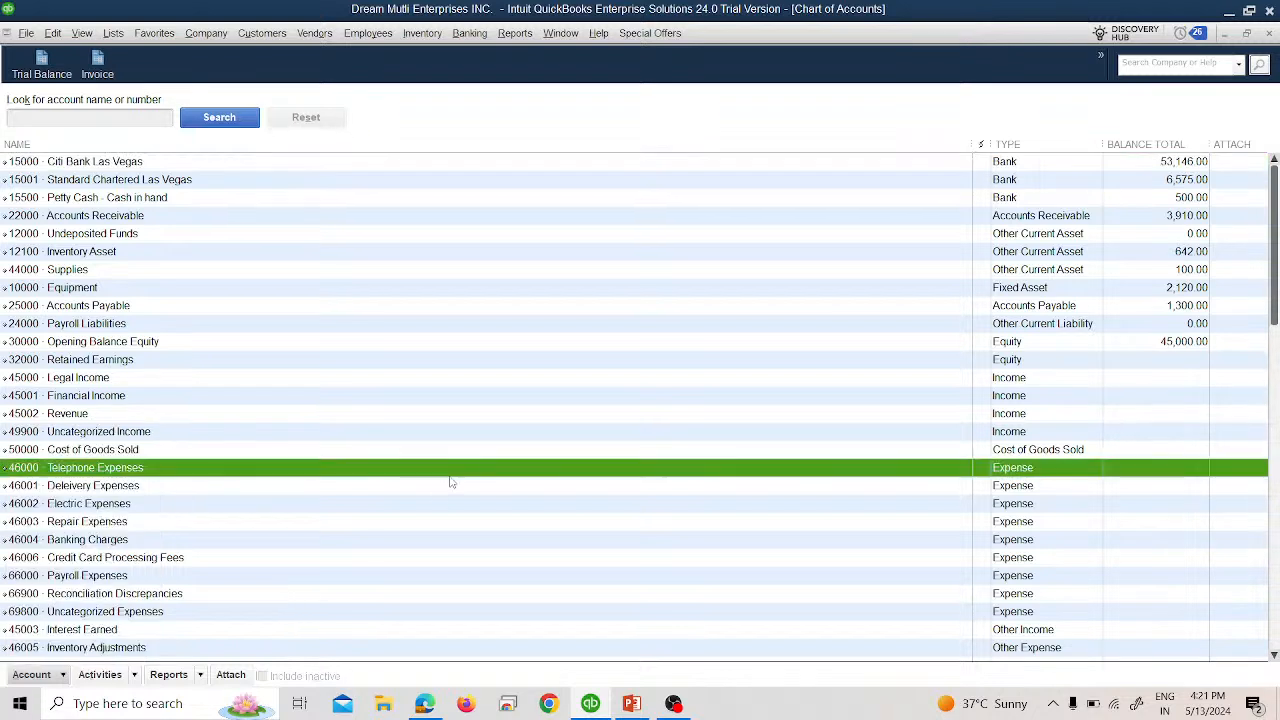
scroll(450, 490, down, 1)
scroll(449, 491, up, 1)
Start a new Credit Card account with account number 16000.
click(28, 674)
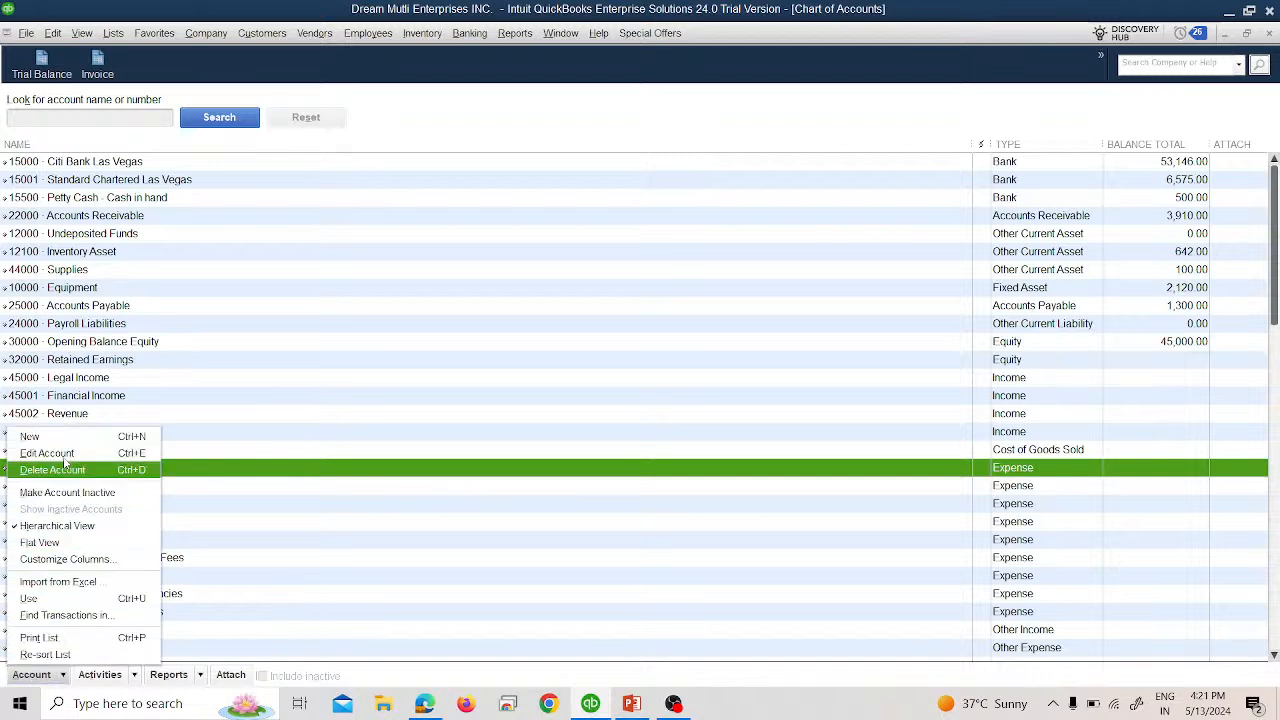
click(30, 434)
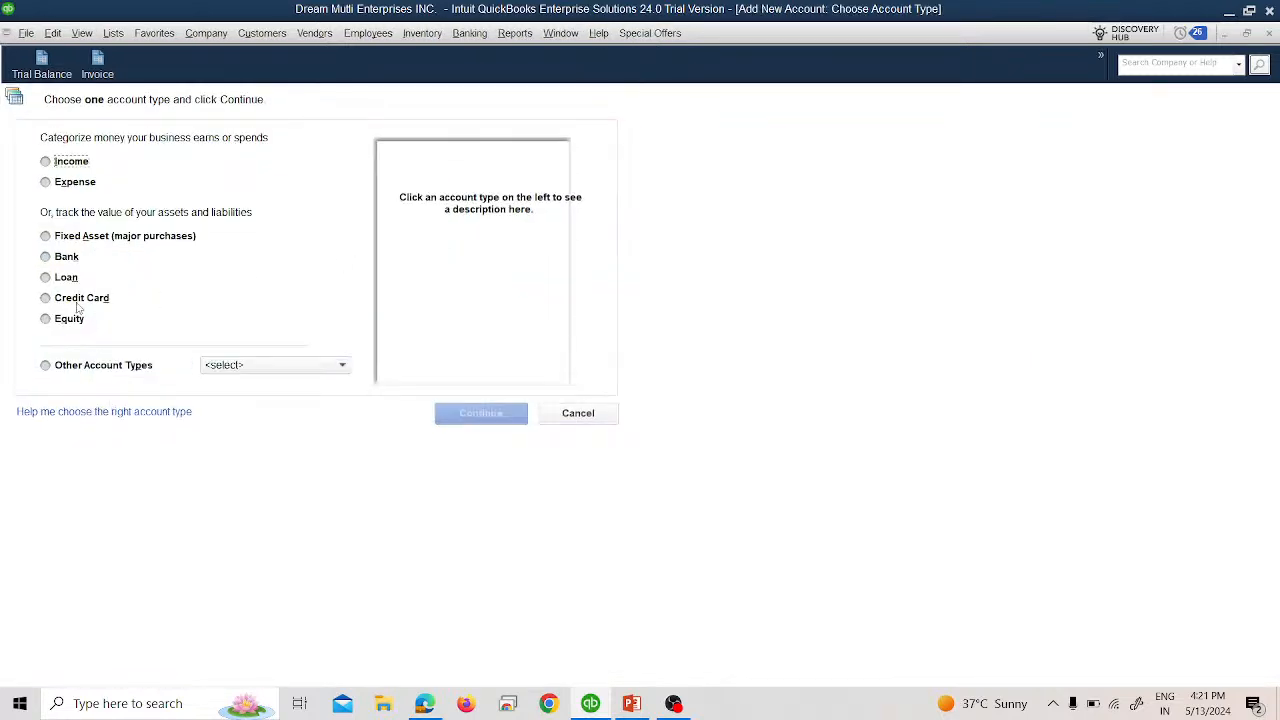
click(70, 300)
click(480, 413)
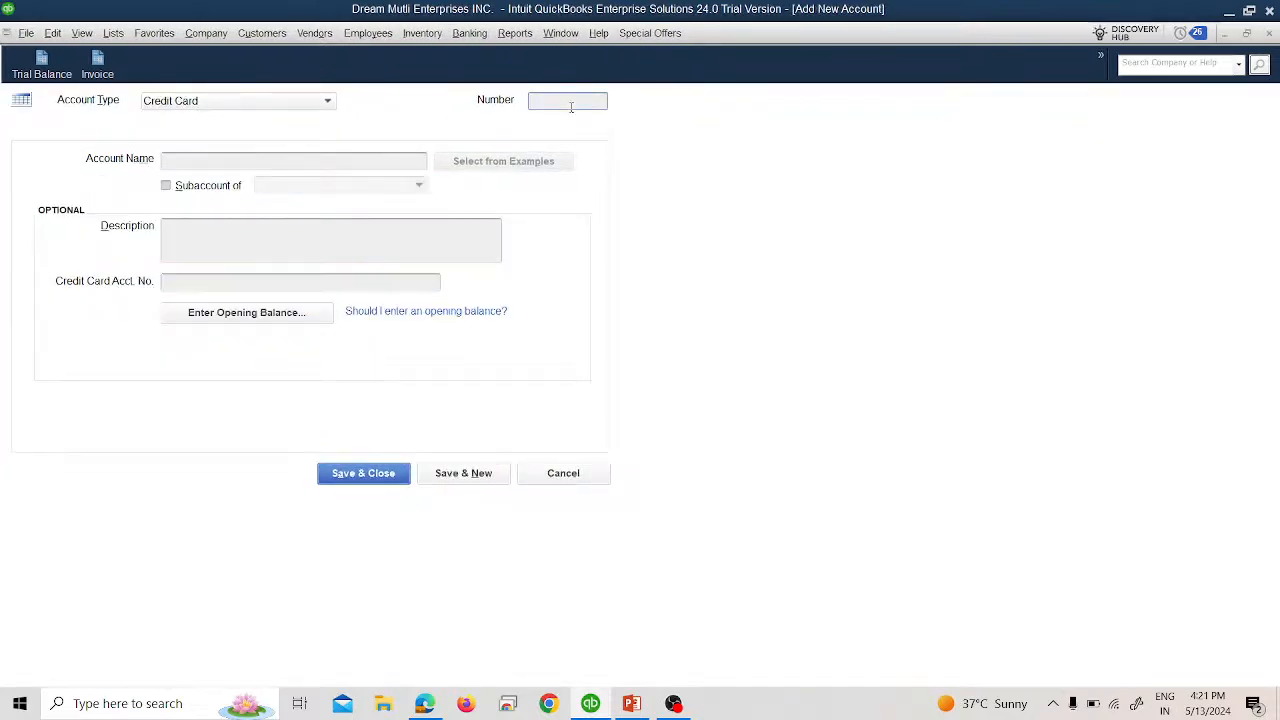
click(571, 104)
text(16000)
Name it New Balance Credit Card, save without a bank feed, and close the Chart of Accounts.
key(Tab)
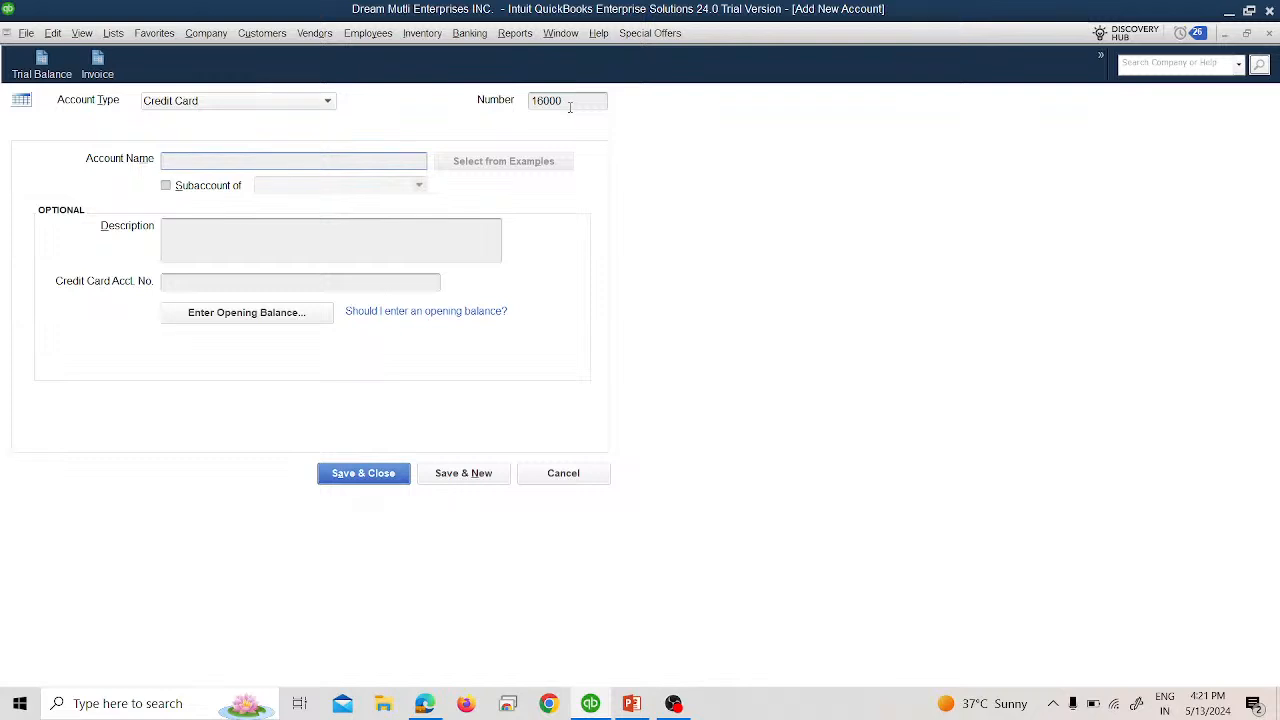
text(NEw)
key(BackSpace)
key(BackSpace)
key(BackSpace)
text(New Balance Credit Card)
click(349, 476)
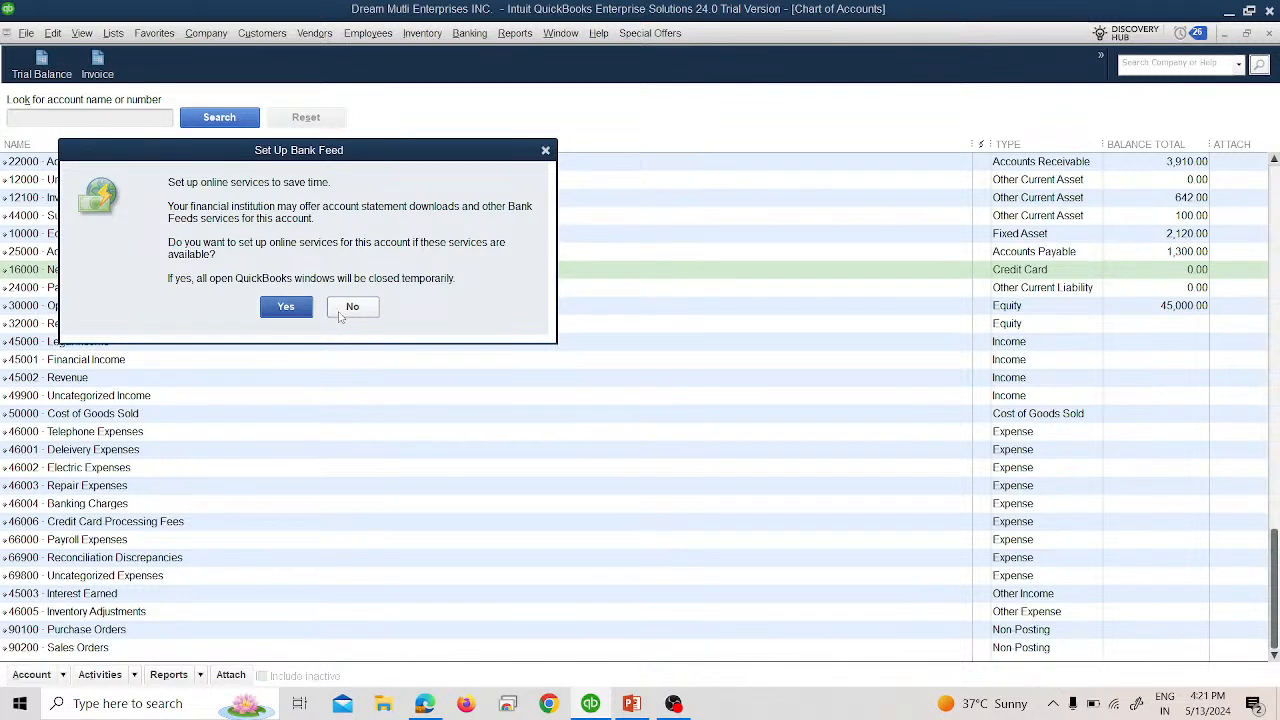
click(350, 307)
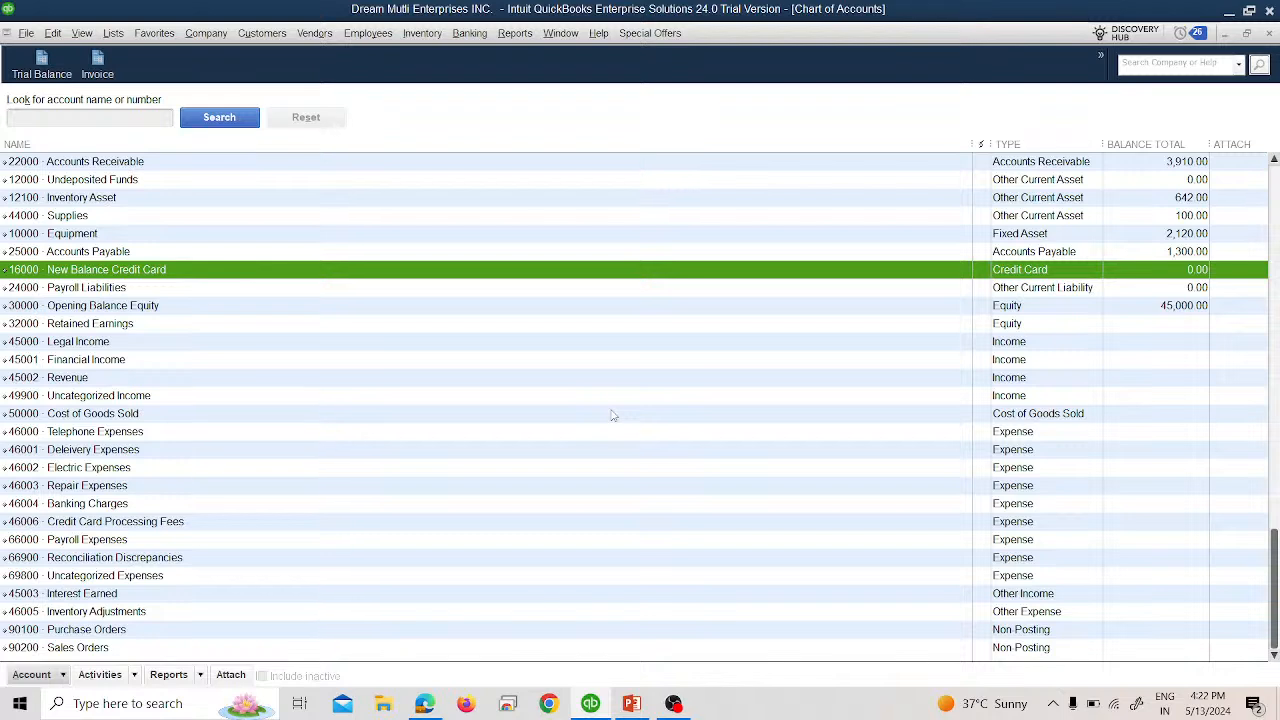
click(1269, 35)
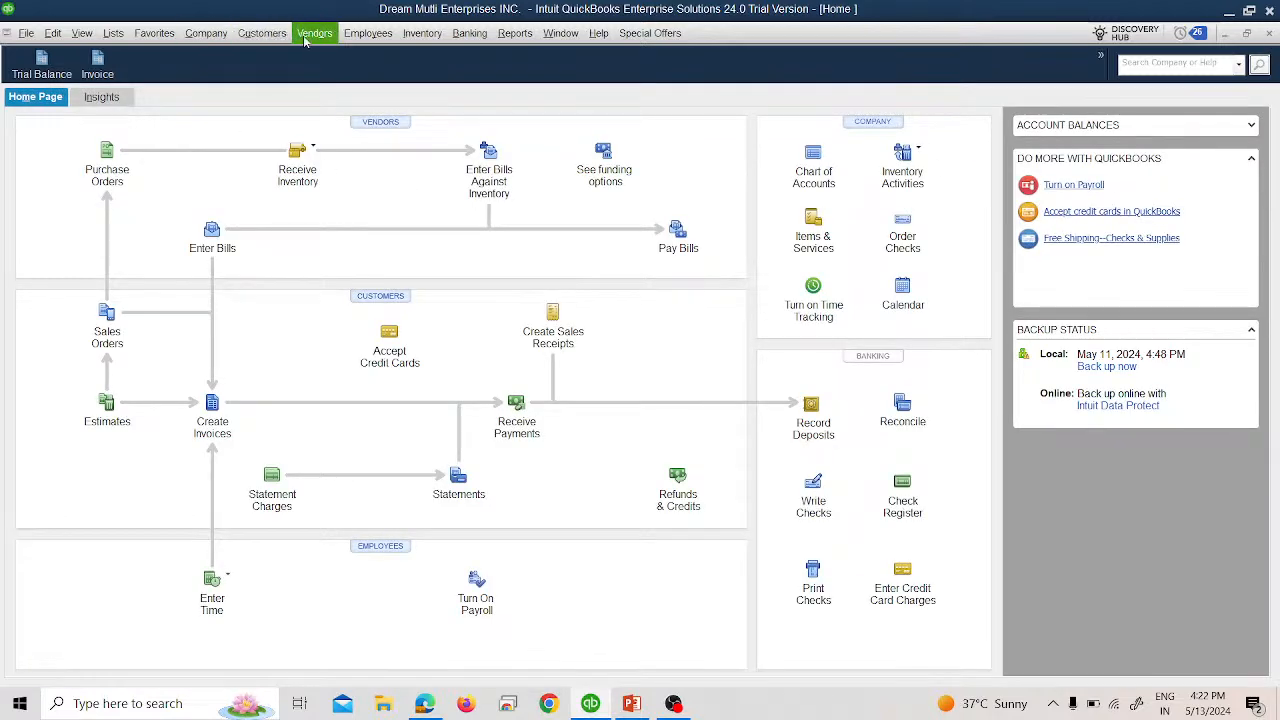
Start a new vendor in the Vendor Center, typing the name New Balance Financial.
click(315, 33)
click(324, 58)
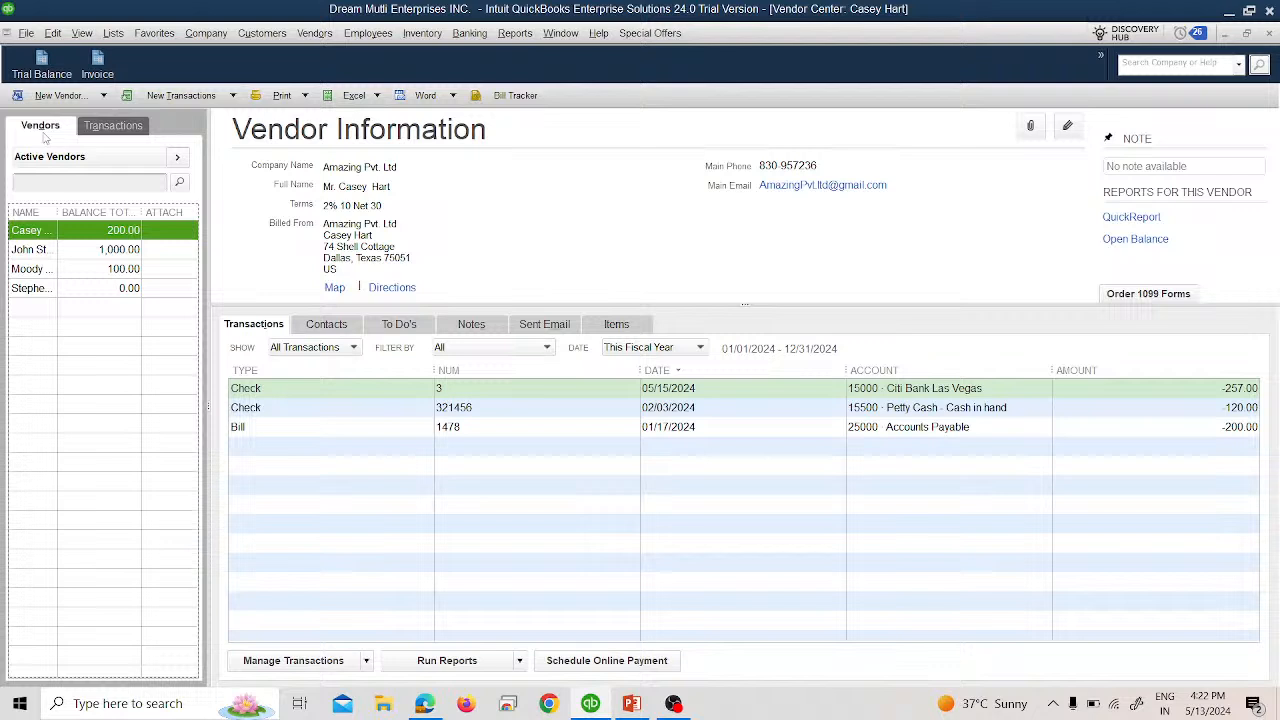
click(50, 93)
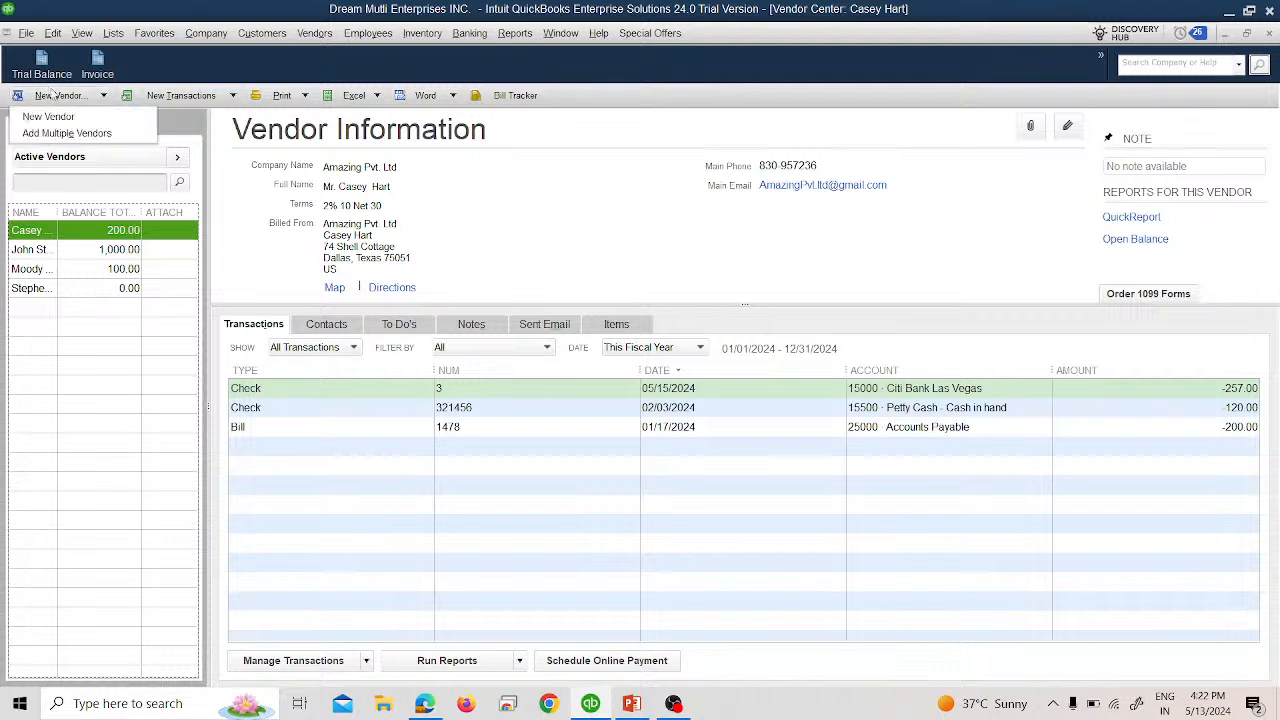
click(70, 114)
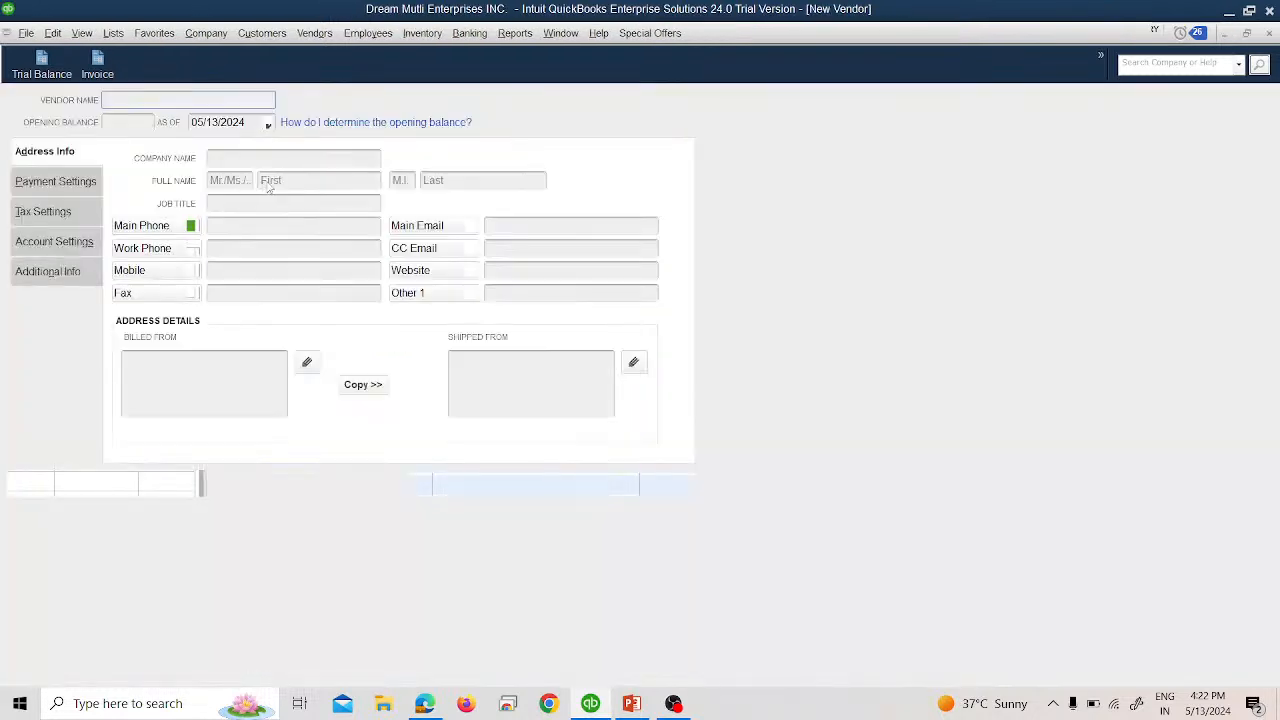
text(N)
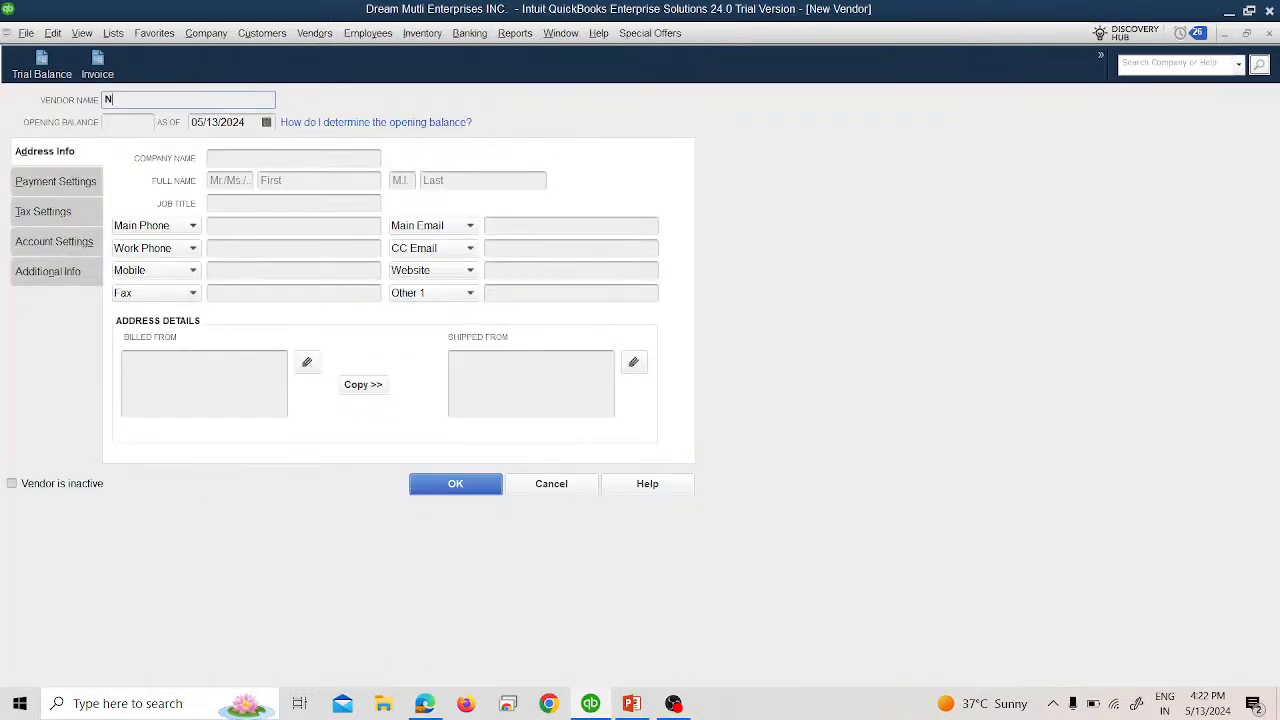
text(ew Balance)
text( Financial)
key(BackSpace)
key(BackSpace)
key(BackSpace)
key(BackSpace)
key(BackSpace)
key(BackSpace)
key(BackSpace)
text(nan)
key(BackSpace)
key(BackSpace)
key(BackSpace)
text(anc)
key(BackSpace)
key(BackSpace)
key(BackSpace)
key(BackSpace)
Complete the vendor name with Credit Card, save the vendor, and close the Vendor Center.
text(Credit Card )
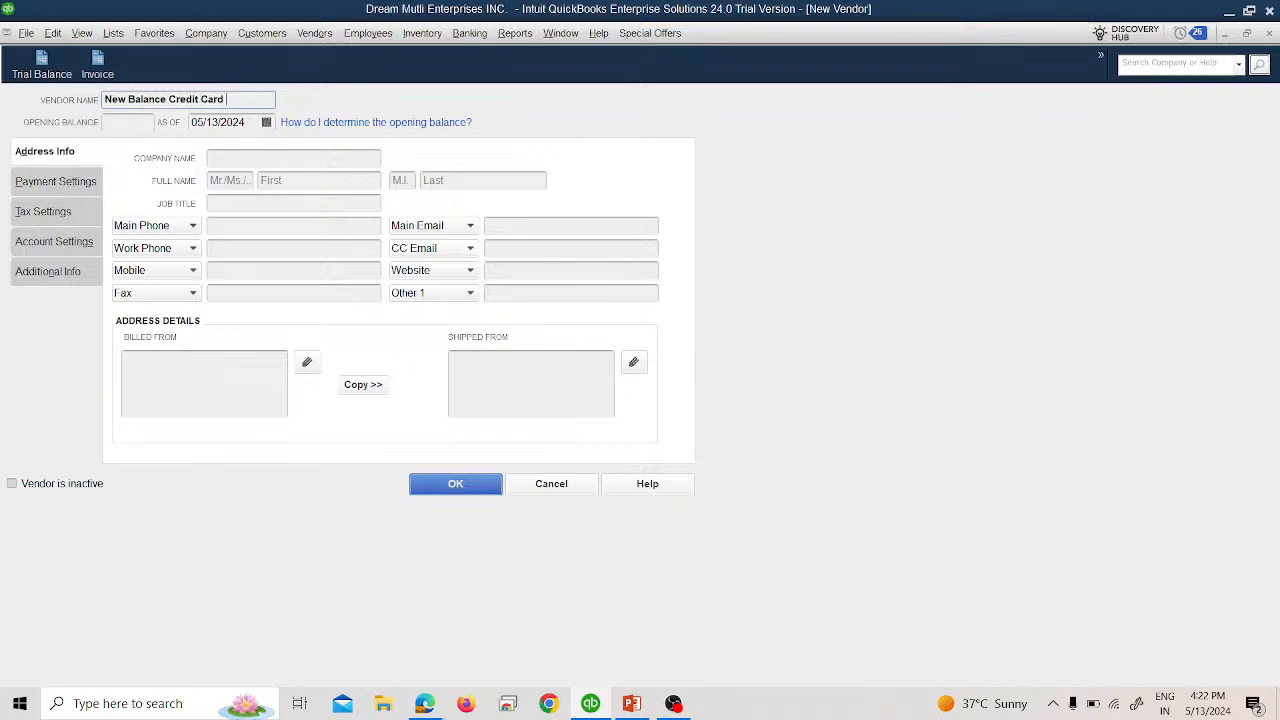
text(Inst.)
key(BackSpace)
key(BackSpace)
key(BackSpace)
key(BackSpace)
key(BackSpace)
text(Inst.)
click(438, 492)
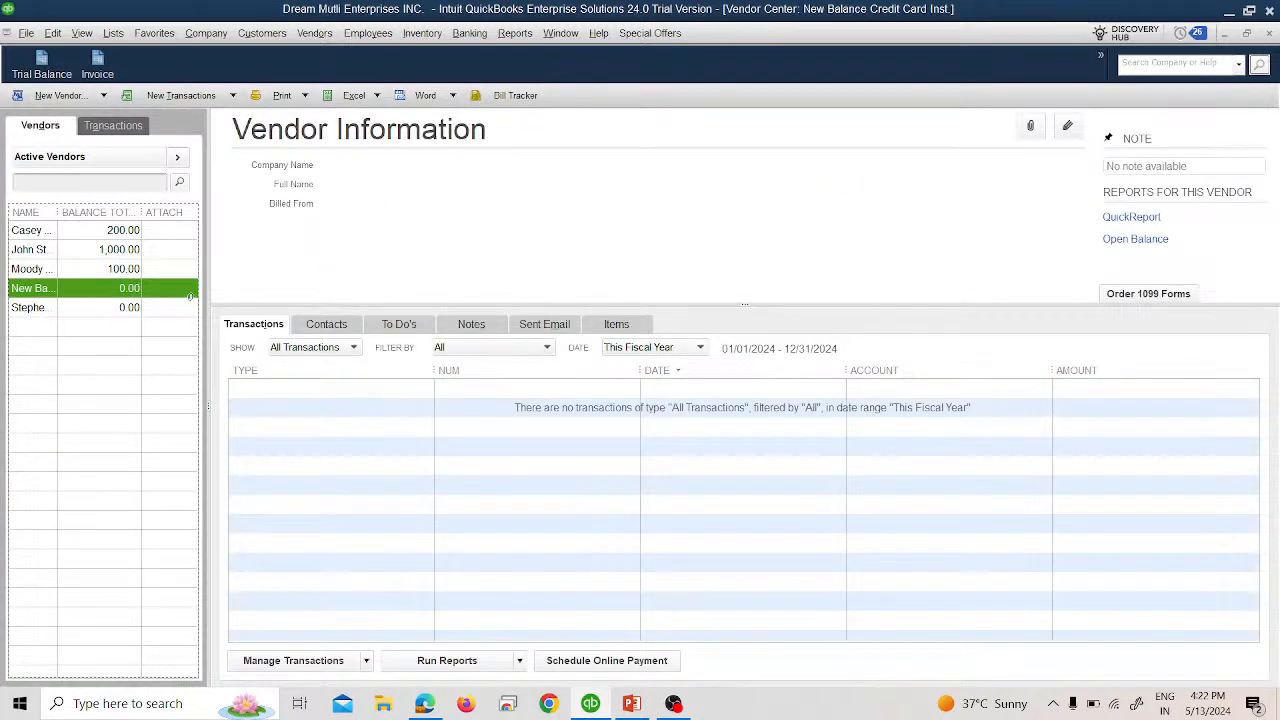
click(1270, 35)
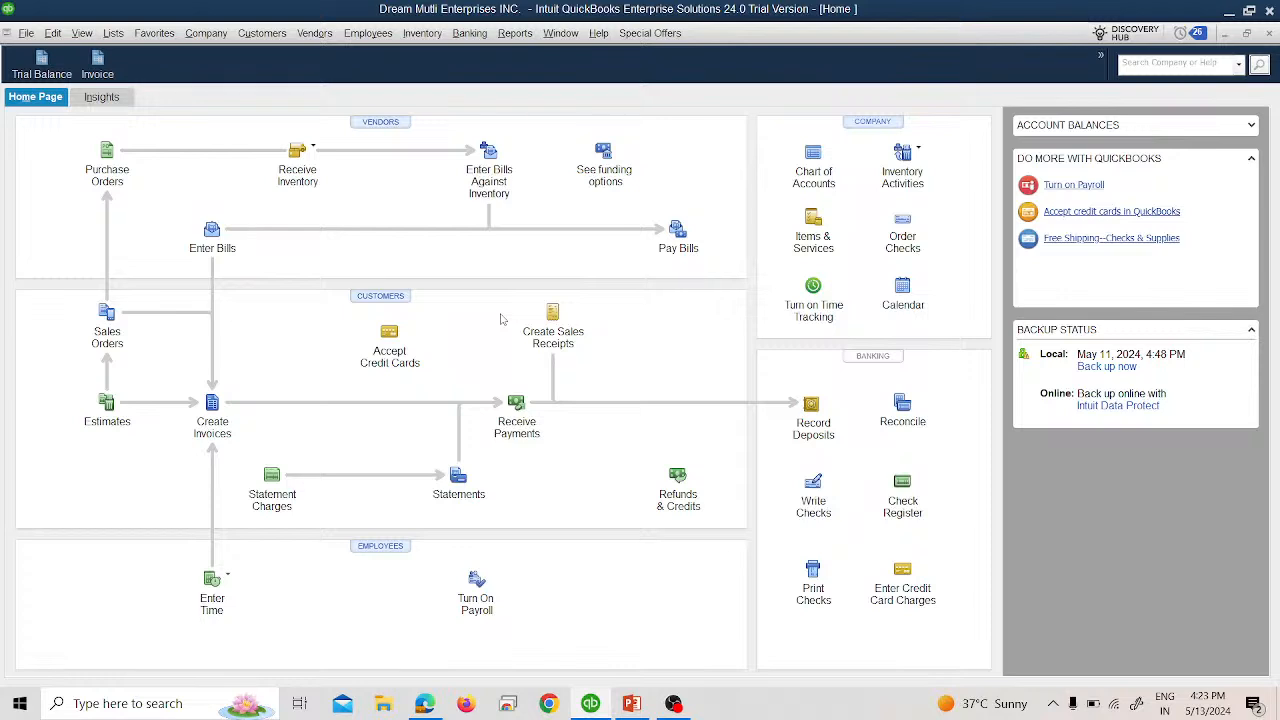
key(alt+Tab)
Step through slides 74-75 on the 16-Feb $1000 card-paid delivery charge, then return to QuickBooks.
key(Right)
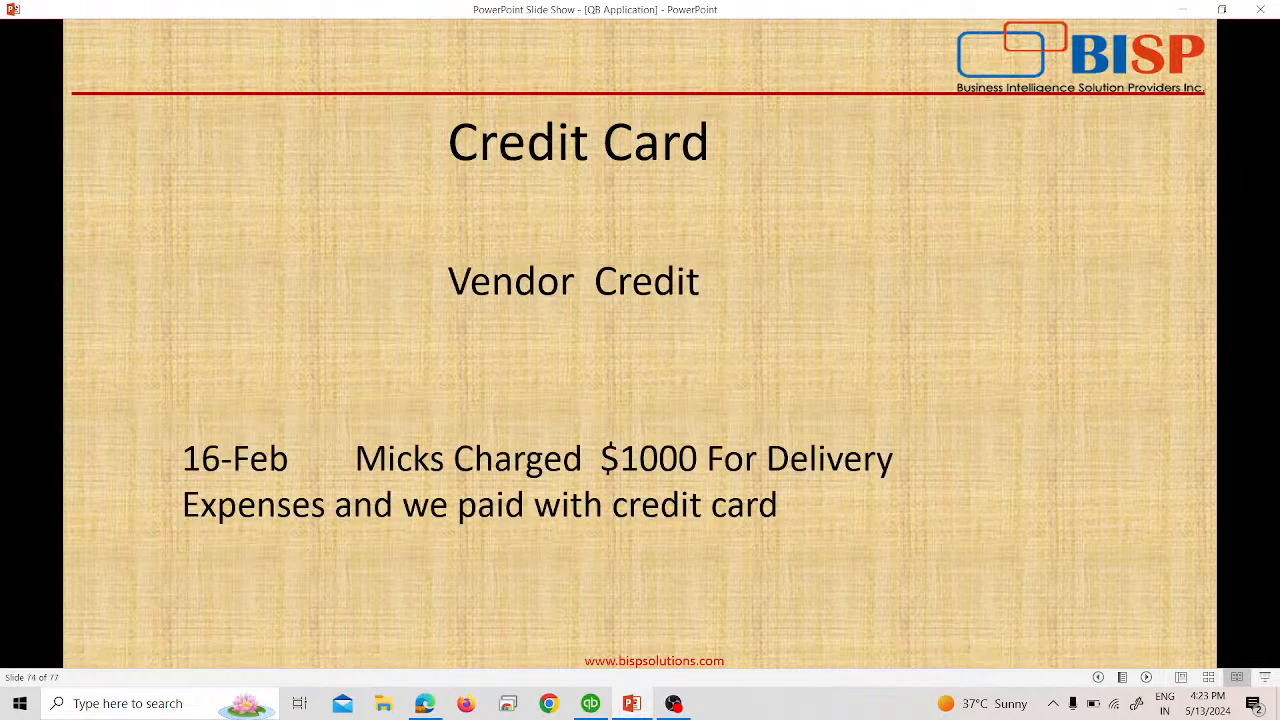
key(Right)
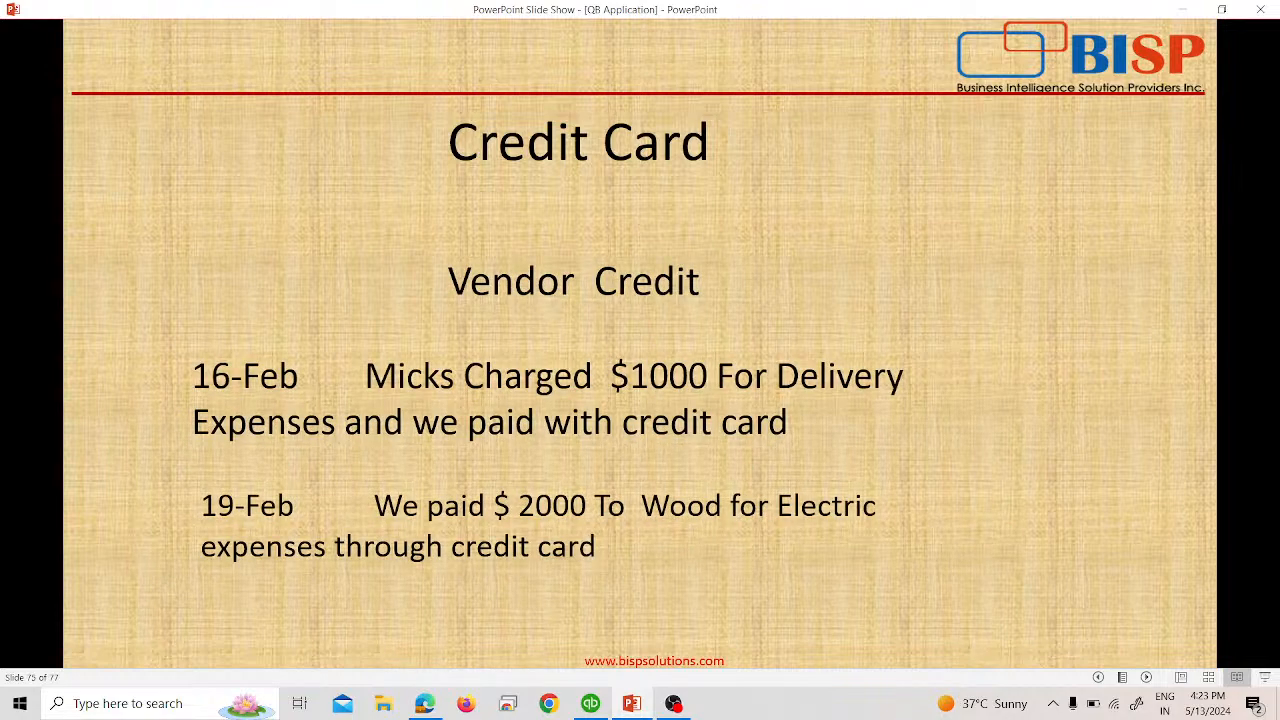
key(Left)
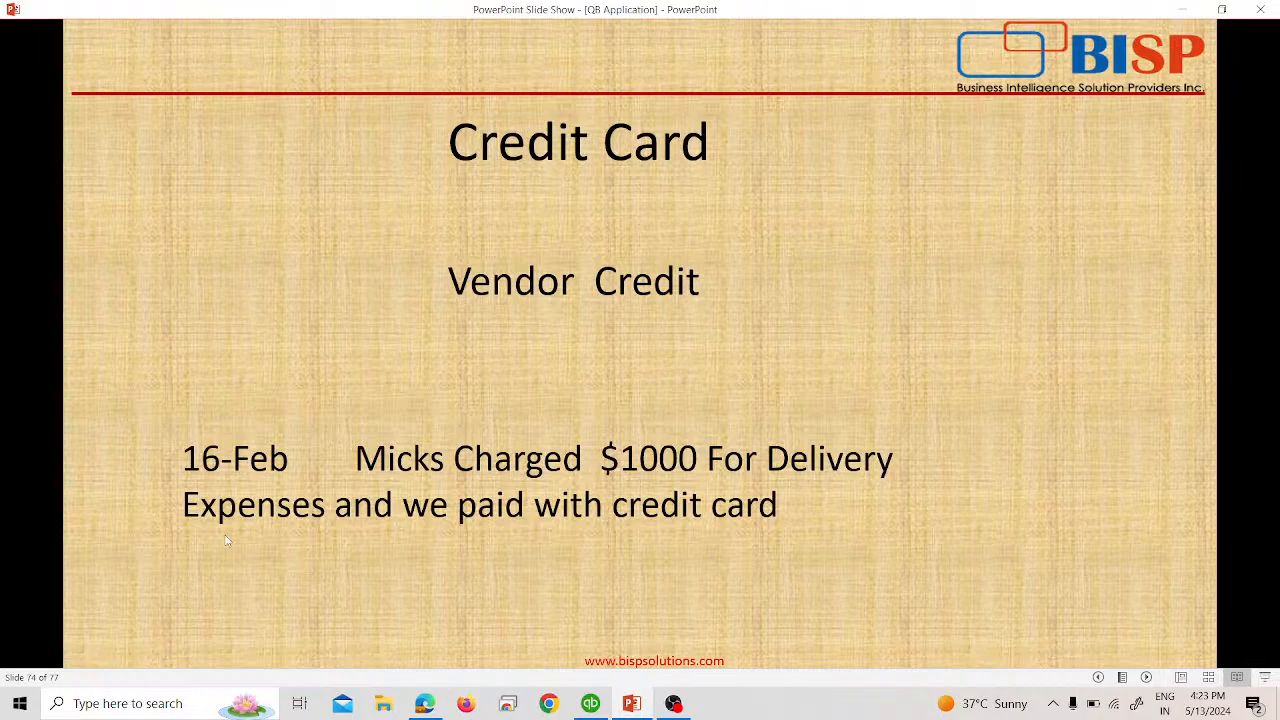
click(590, 703)
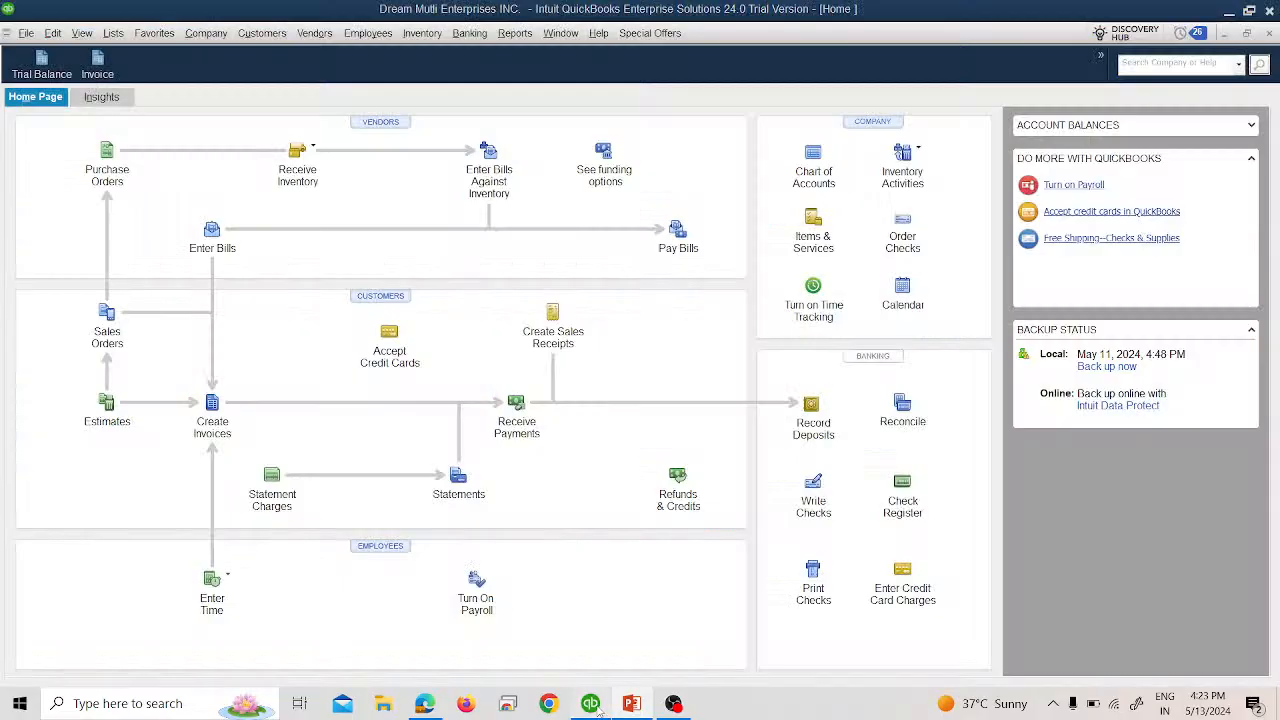
Start a credit card charge on the 16000 New Balance Credit Card dated 02/16/2024.
click(485, 37)
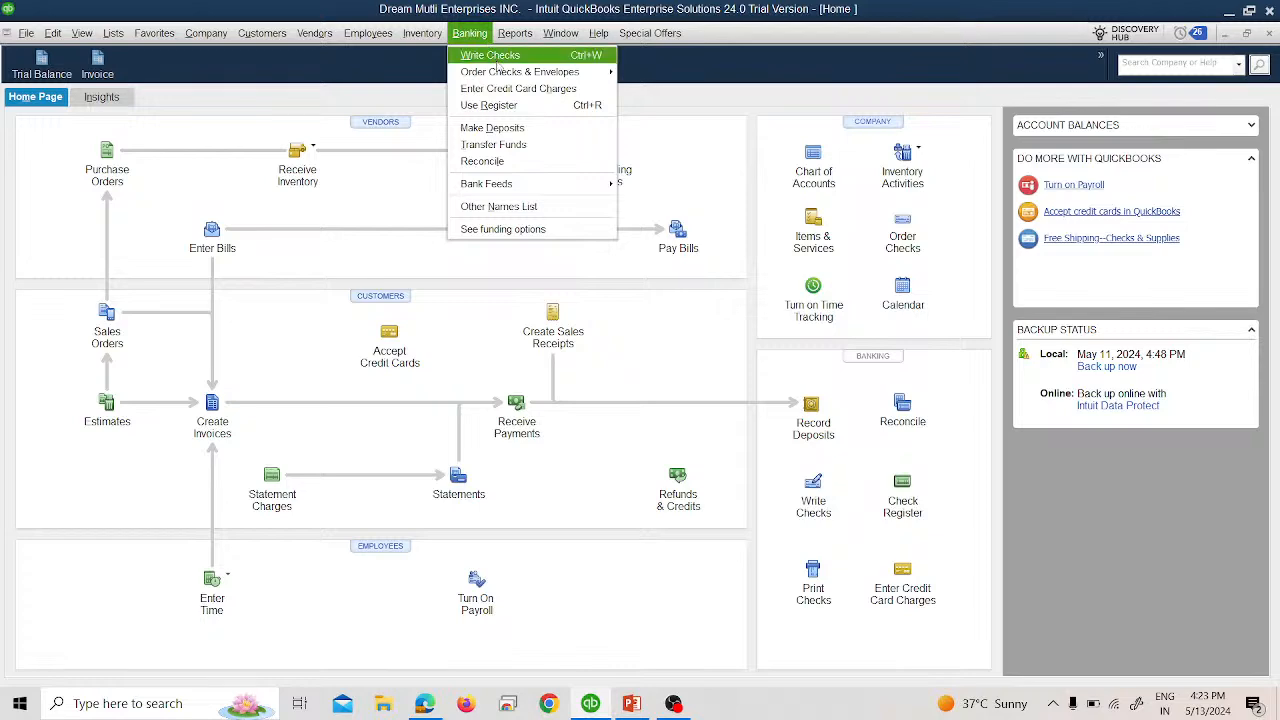
click(513, 89)
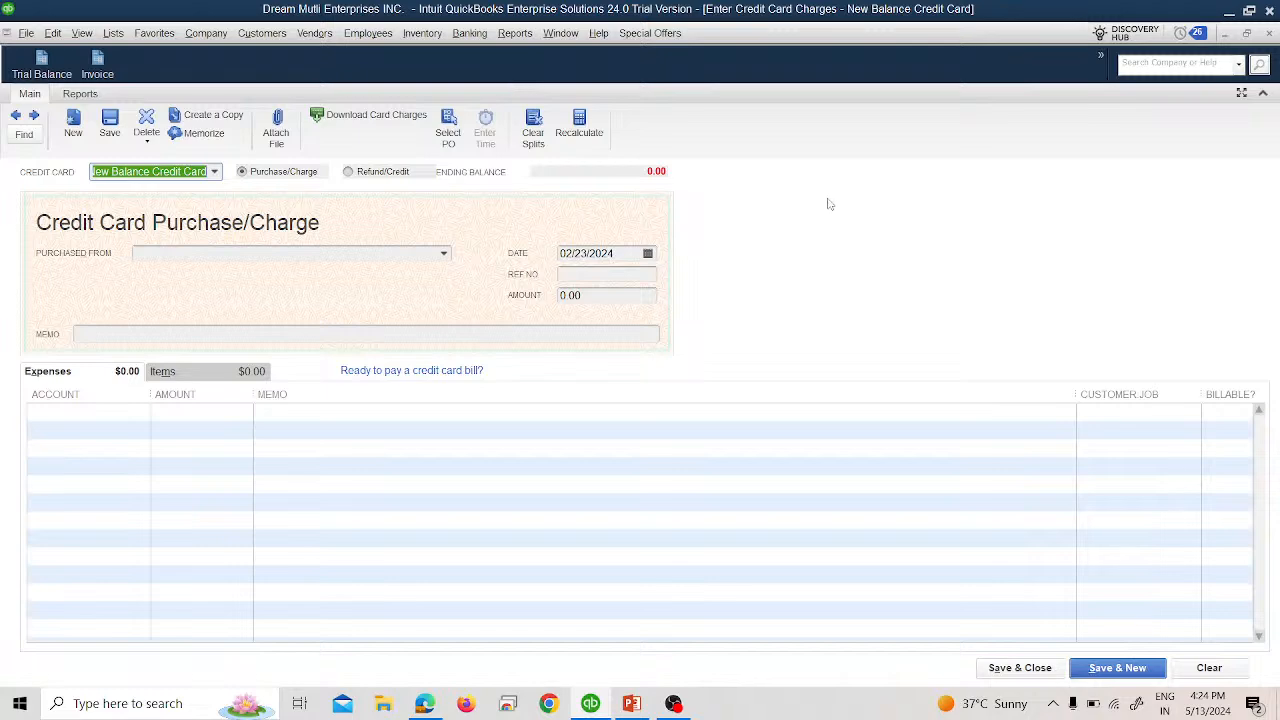
click(214, 171)
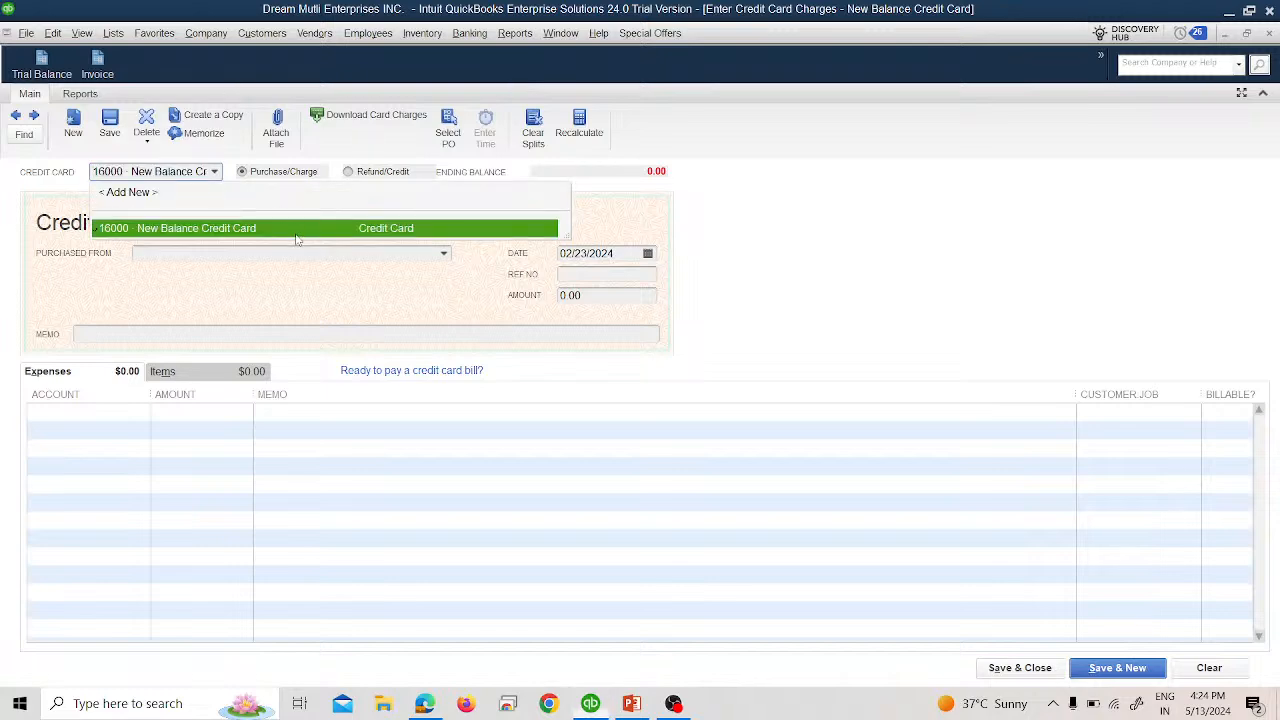
click(295, 230)
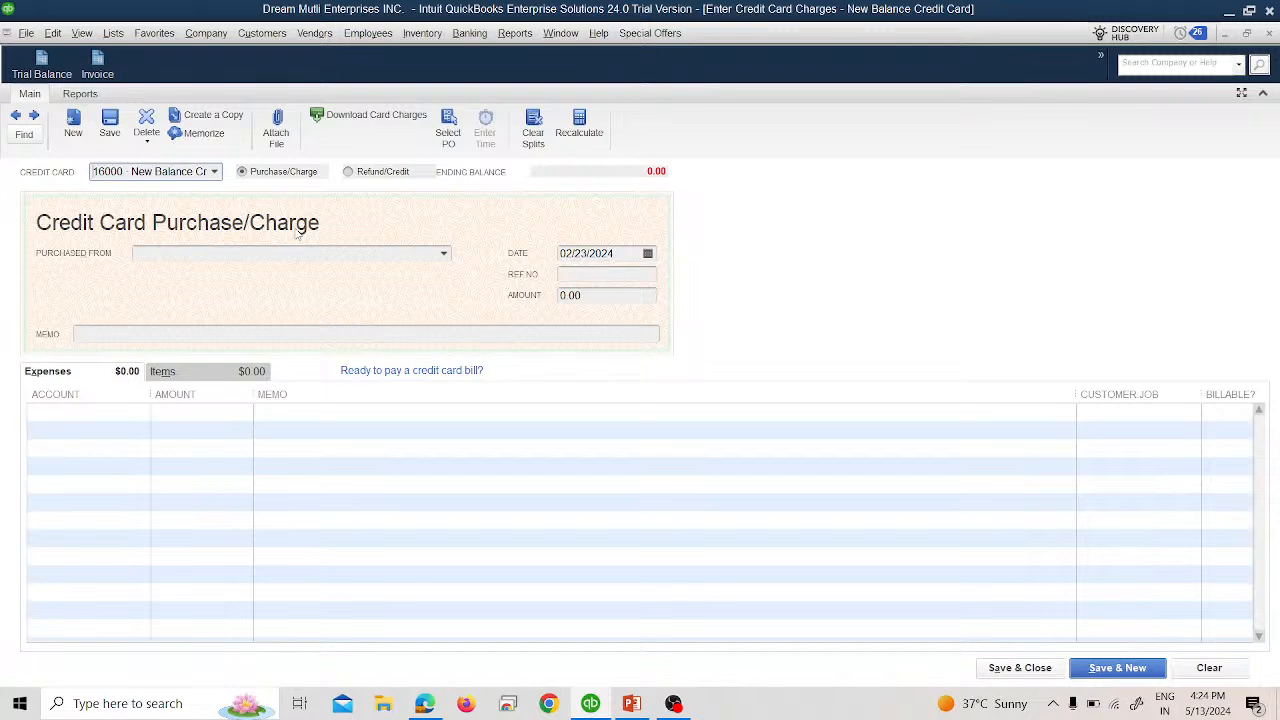
click(648, 254)
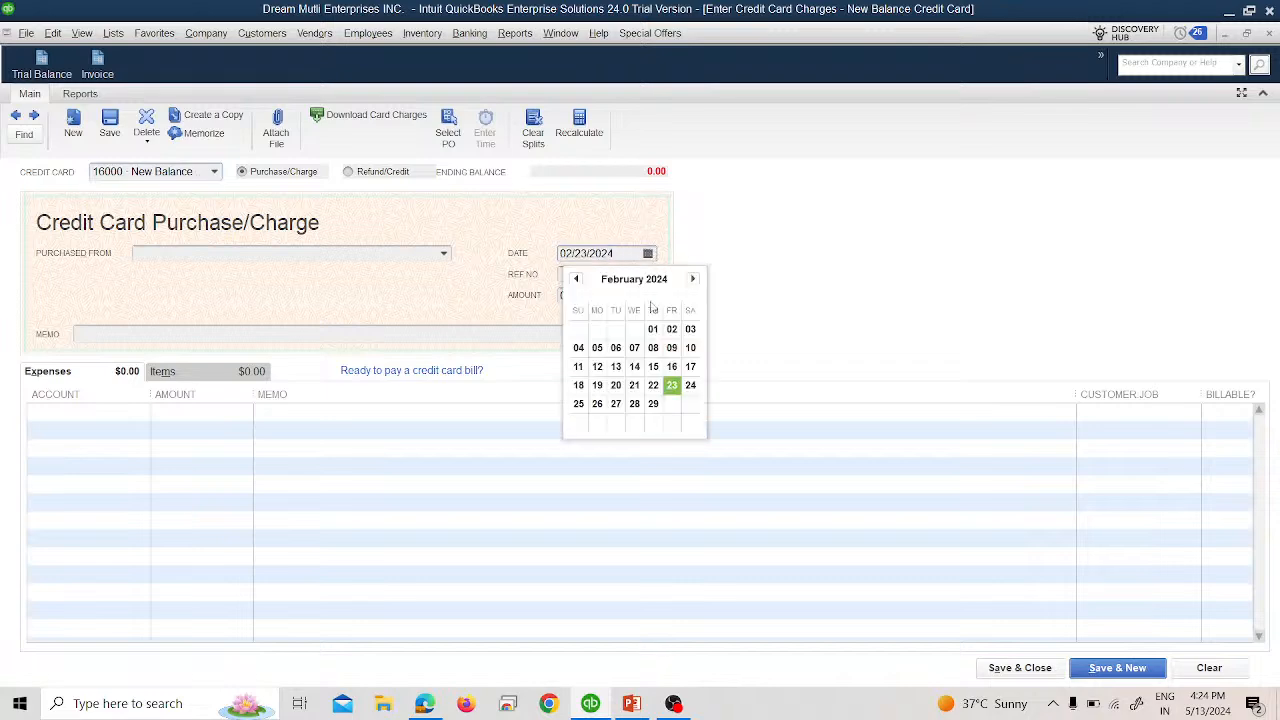
click(672, 367)
Enter reference number 321654 and a charge amount of 1,000.00.
click(580, 276)
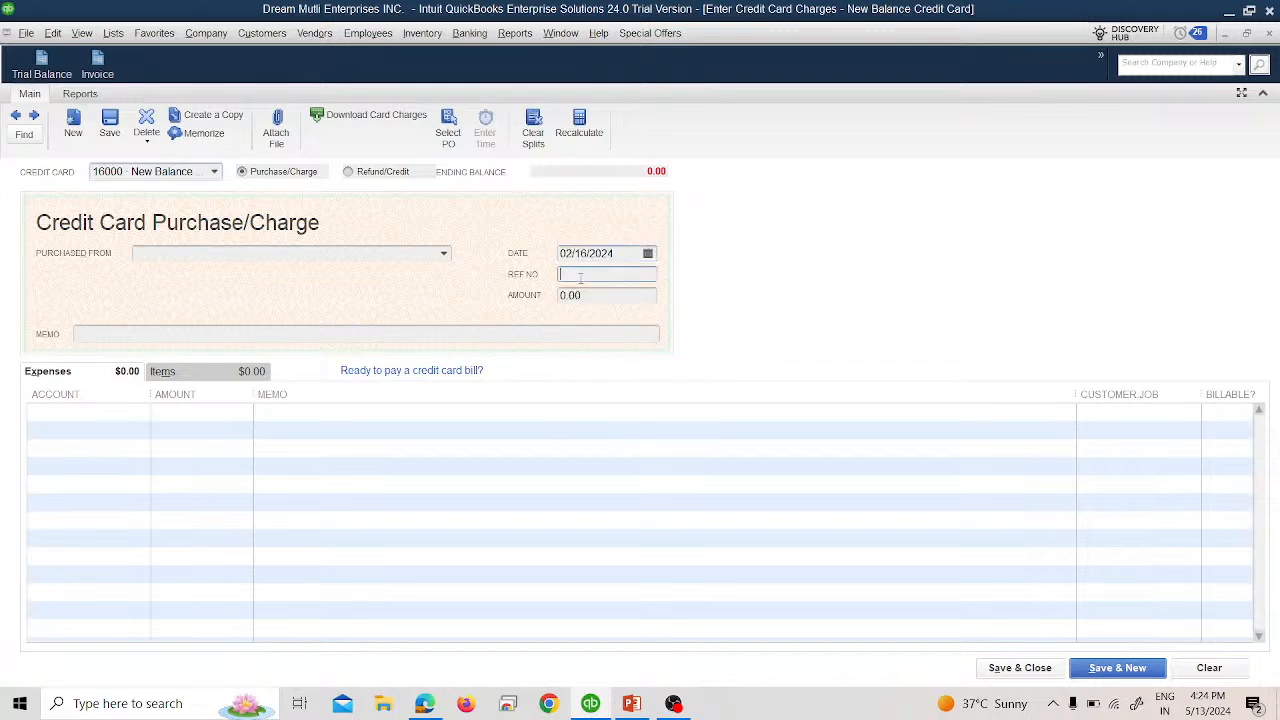
key(alt+Tab)
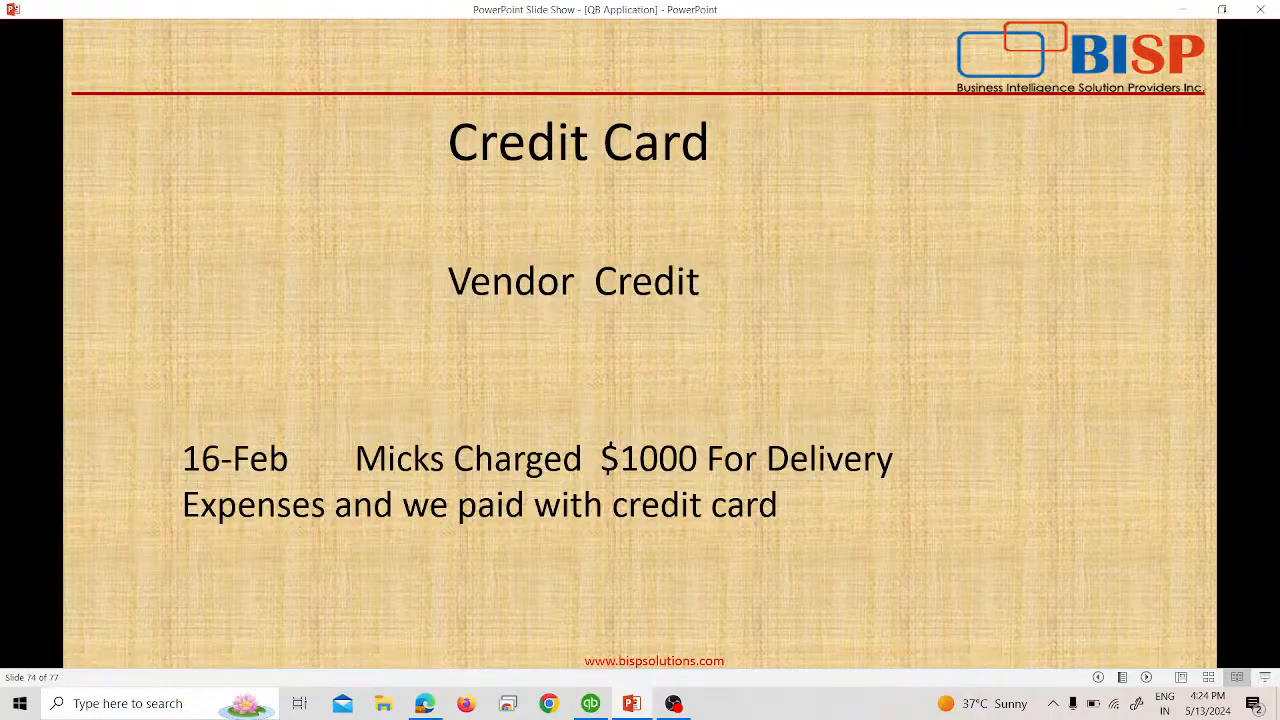
key(alt+Tab)
text(321)
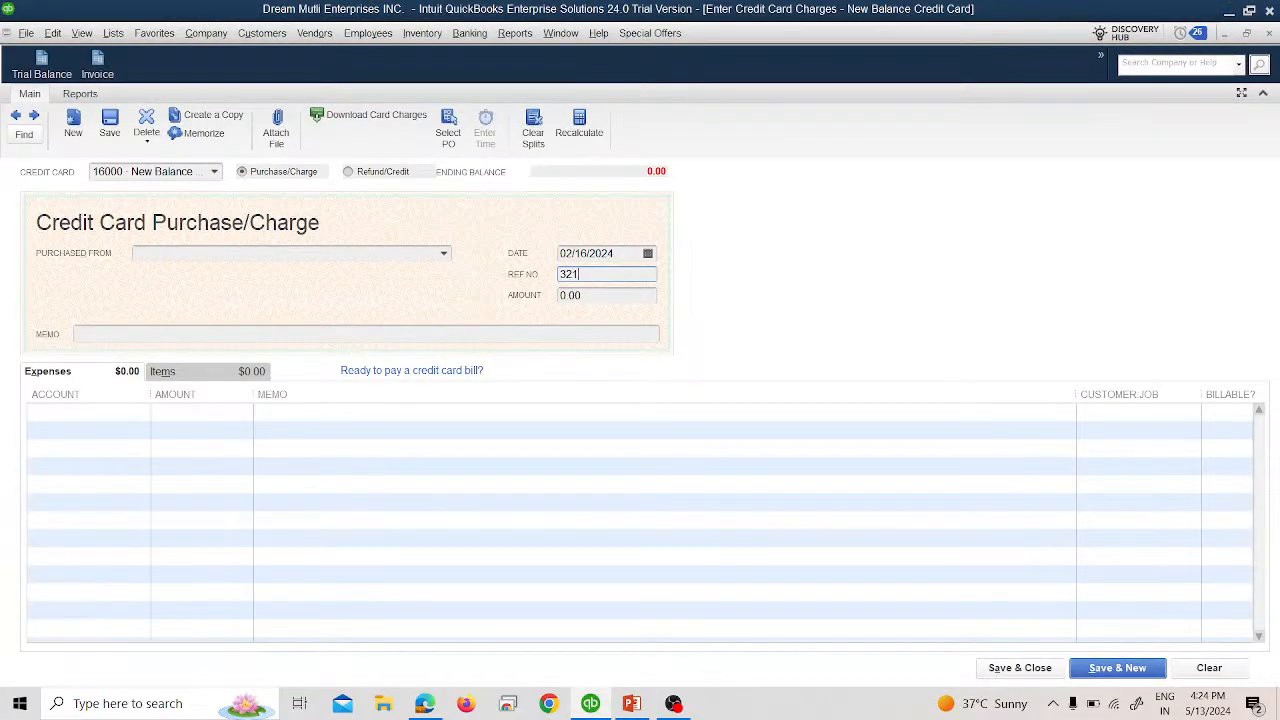
text(654)
key(Tab)
key(alt+Tab)
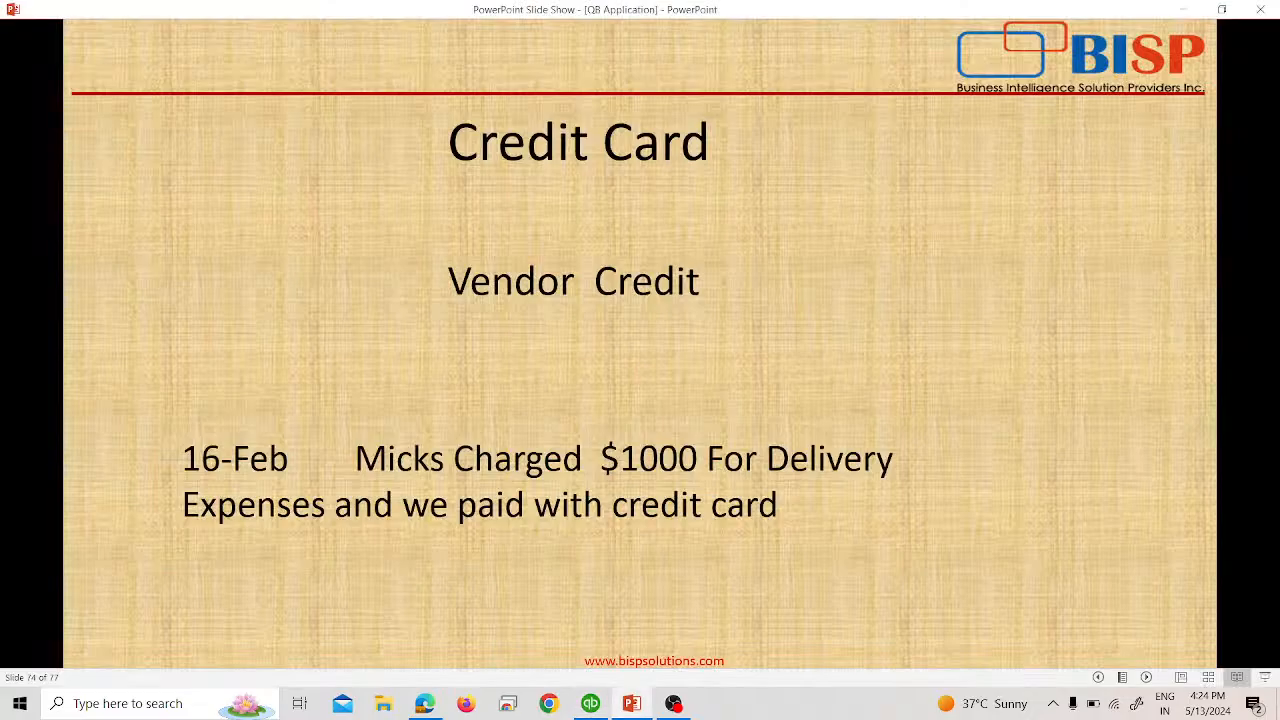
key(alt+Tab)
key(Tab)
text(1,0)
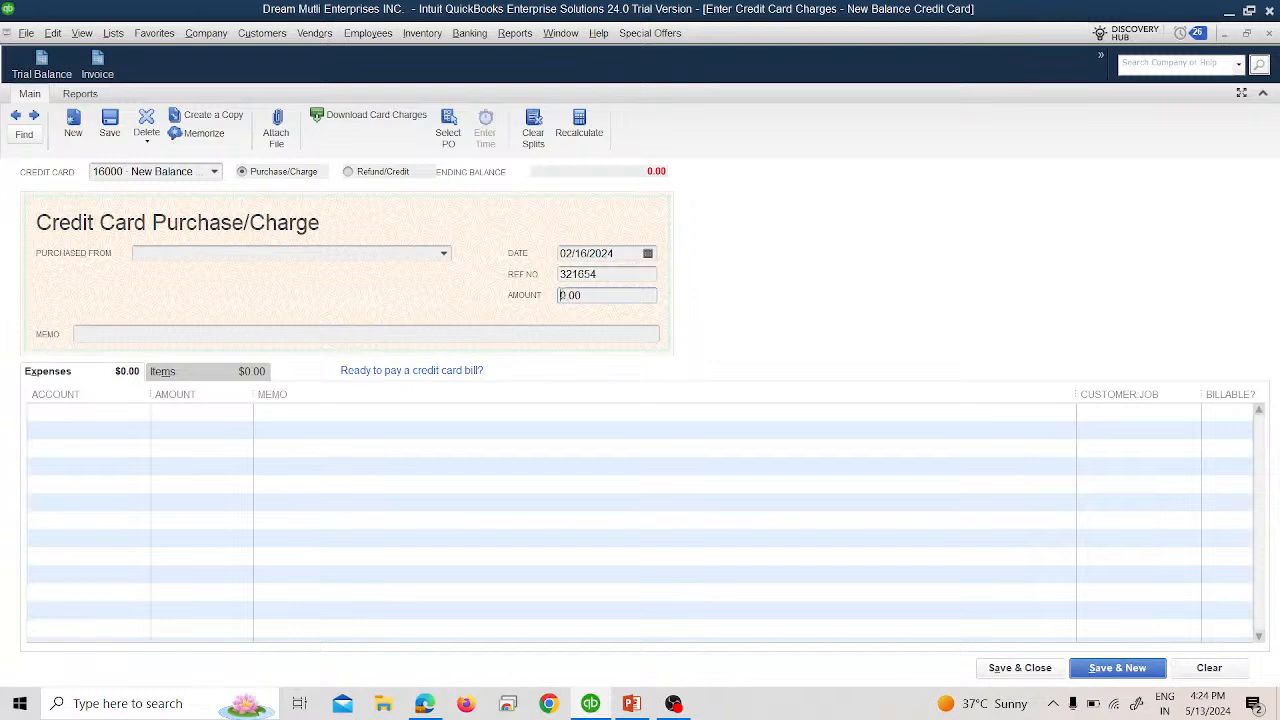
text(00)
key(Tab)
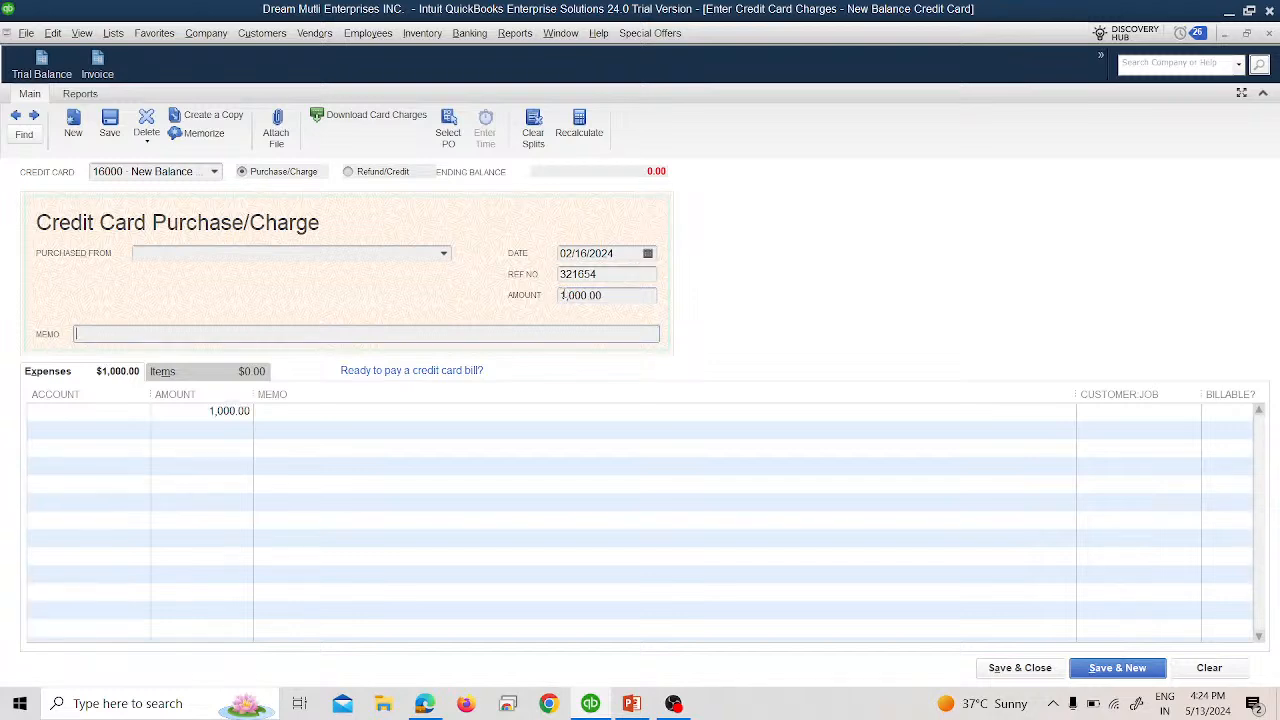
Set payee New Balance Credit Card Inst and expense account 16000 New Balance Credit Card.
click(443, 253)
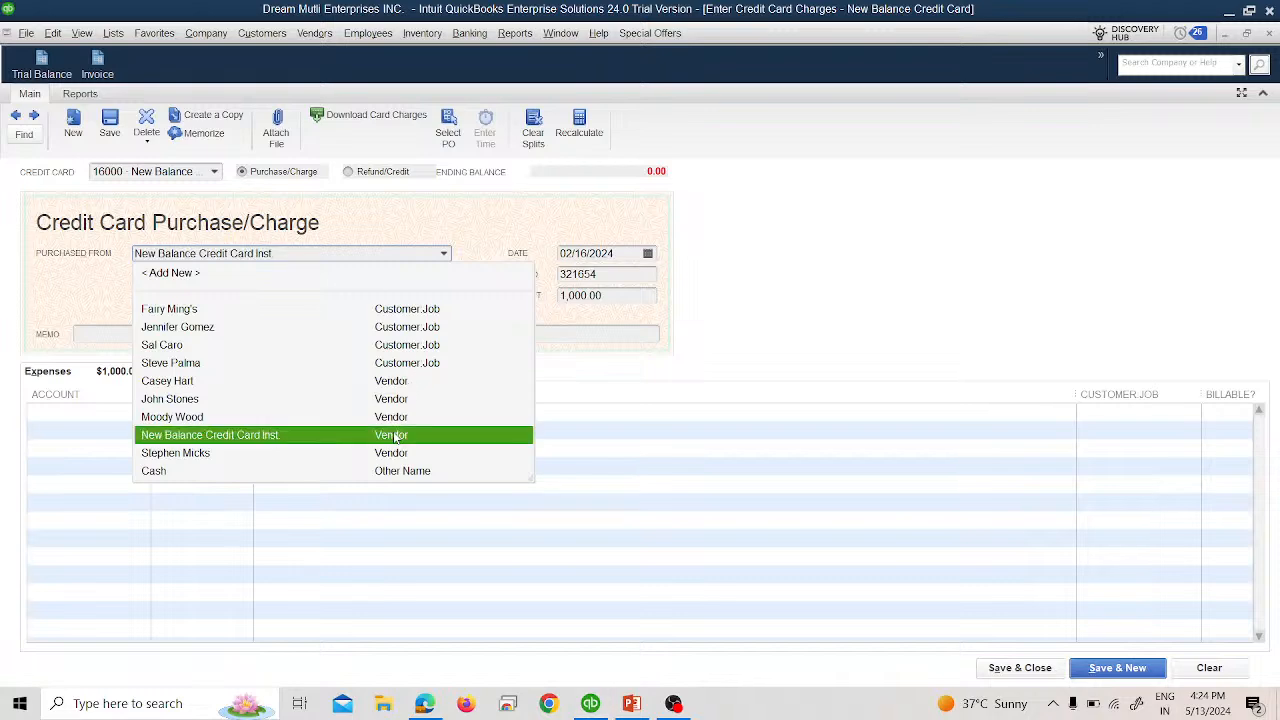
click(396, 436)
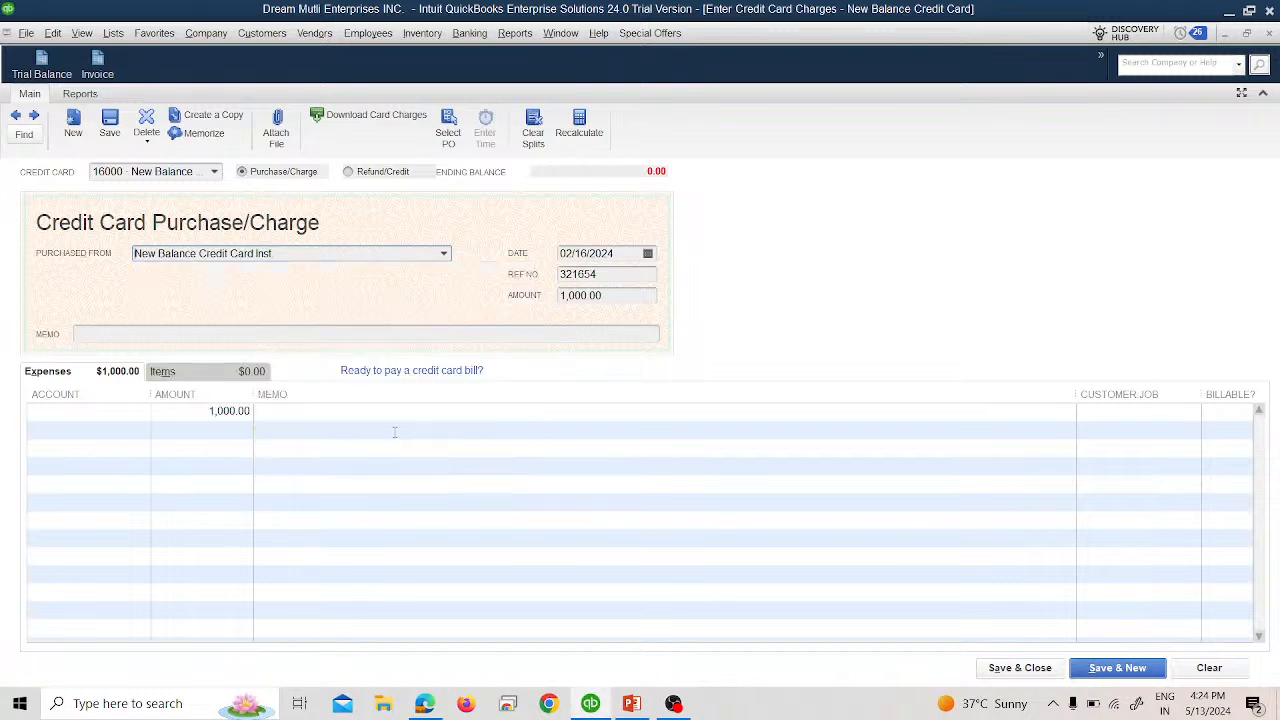
click(134, 411)
click(143, 412)
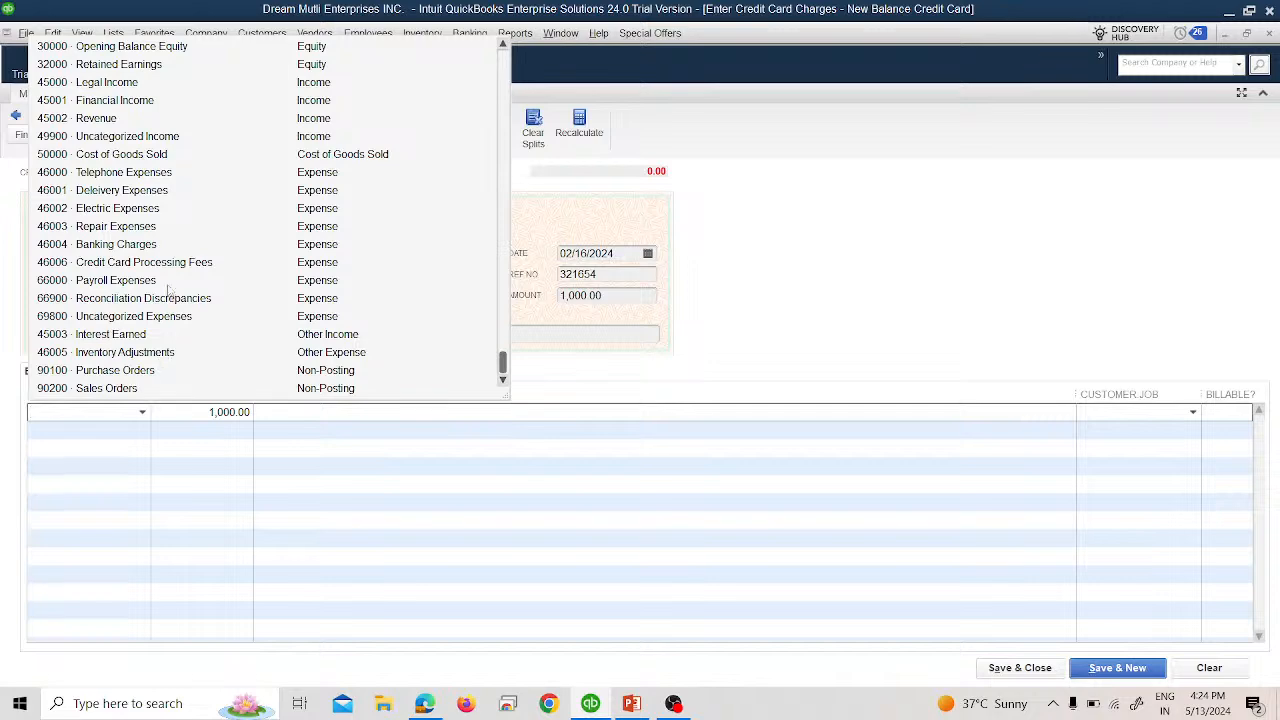
scroll(148, 162, up, 4)
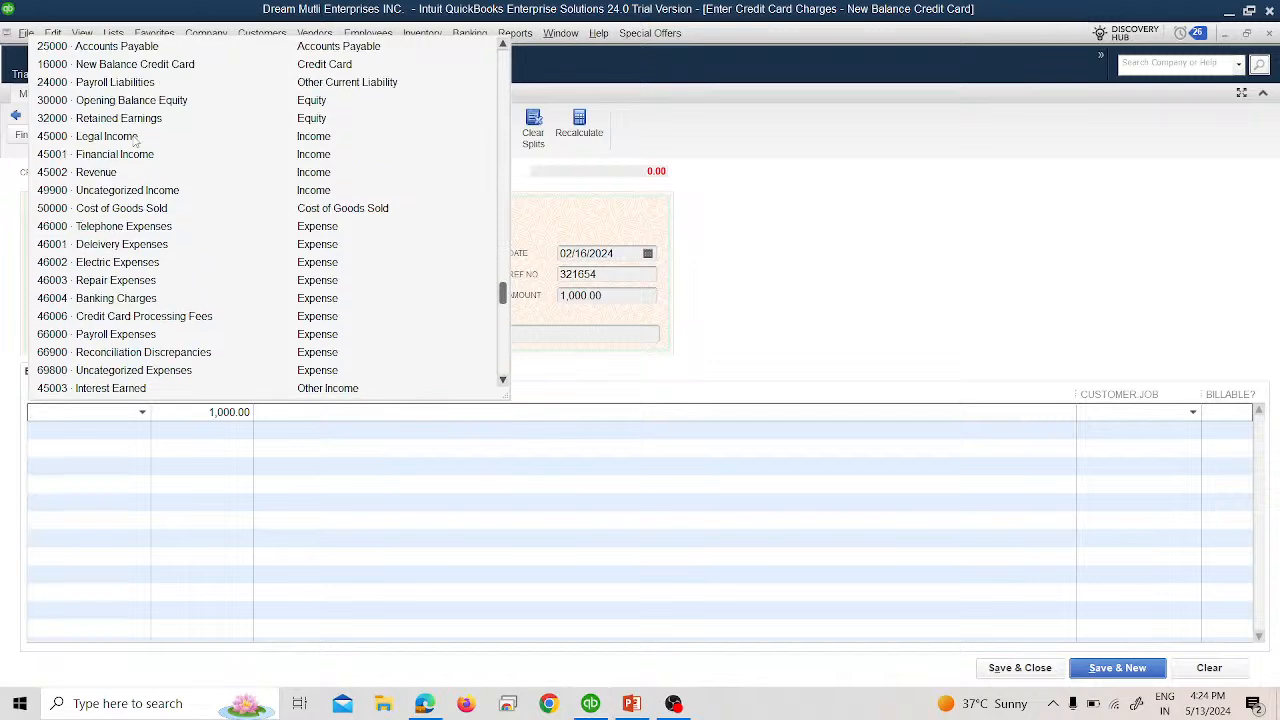
scroll(135, 153, down, 3)
scroll(135, 153, down, 3)
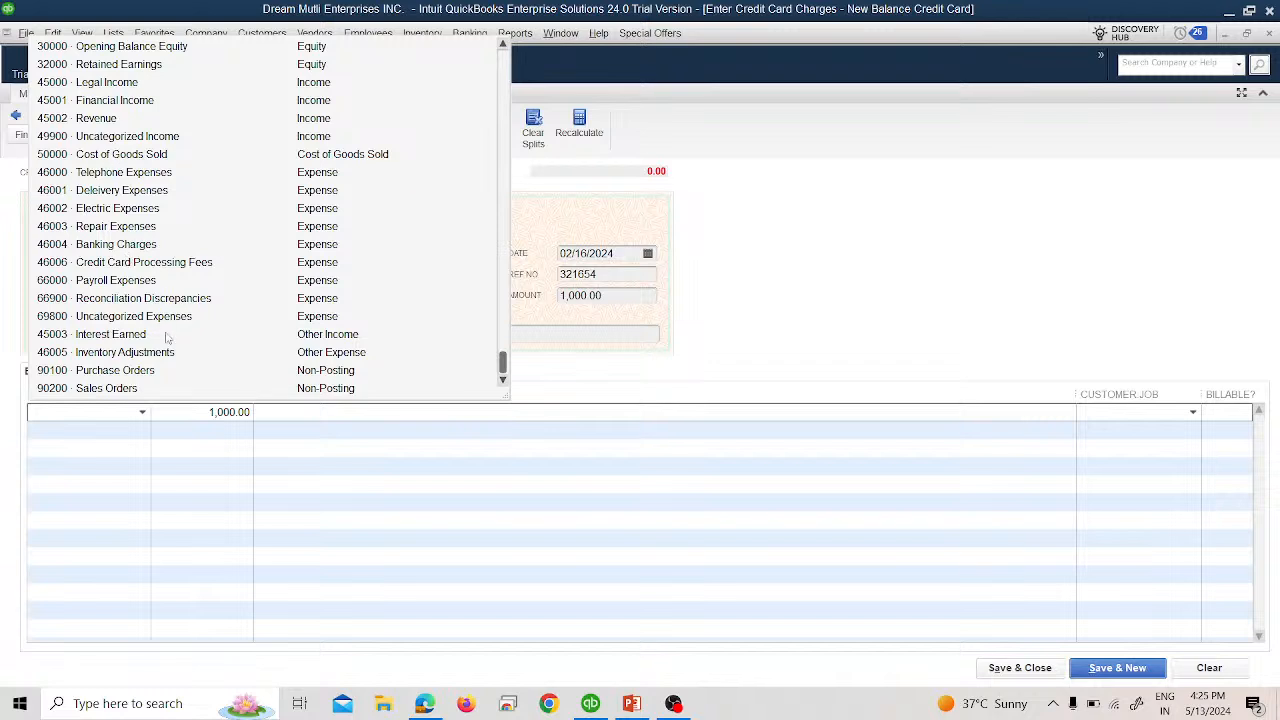
scroll(178, 333, up, 2)
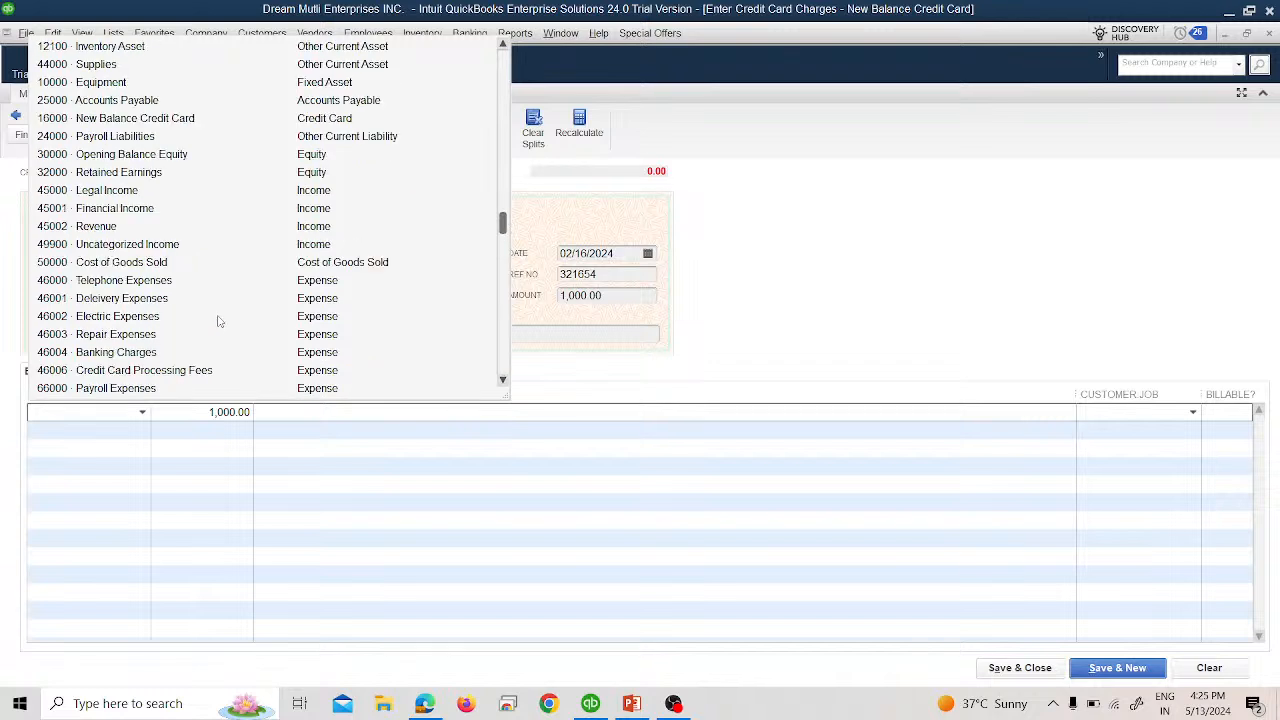
click(182, 120)
click(182, 120)
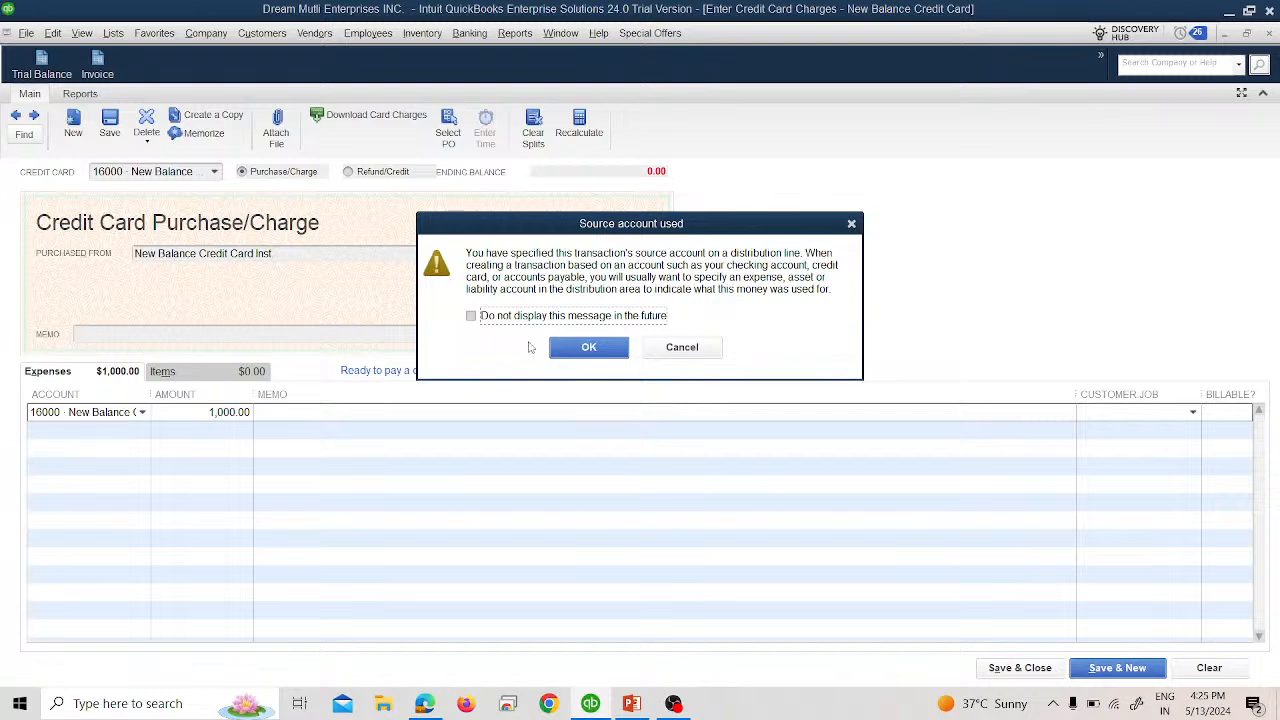
Dismiss the source-account warning, change the payee to the delivery vendor, and save the charge.
click(683, 348)
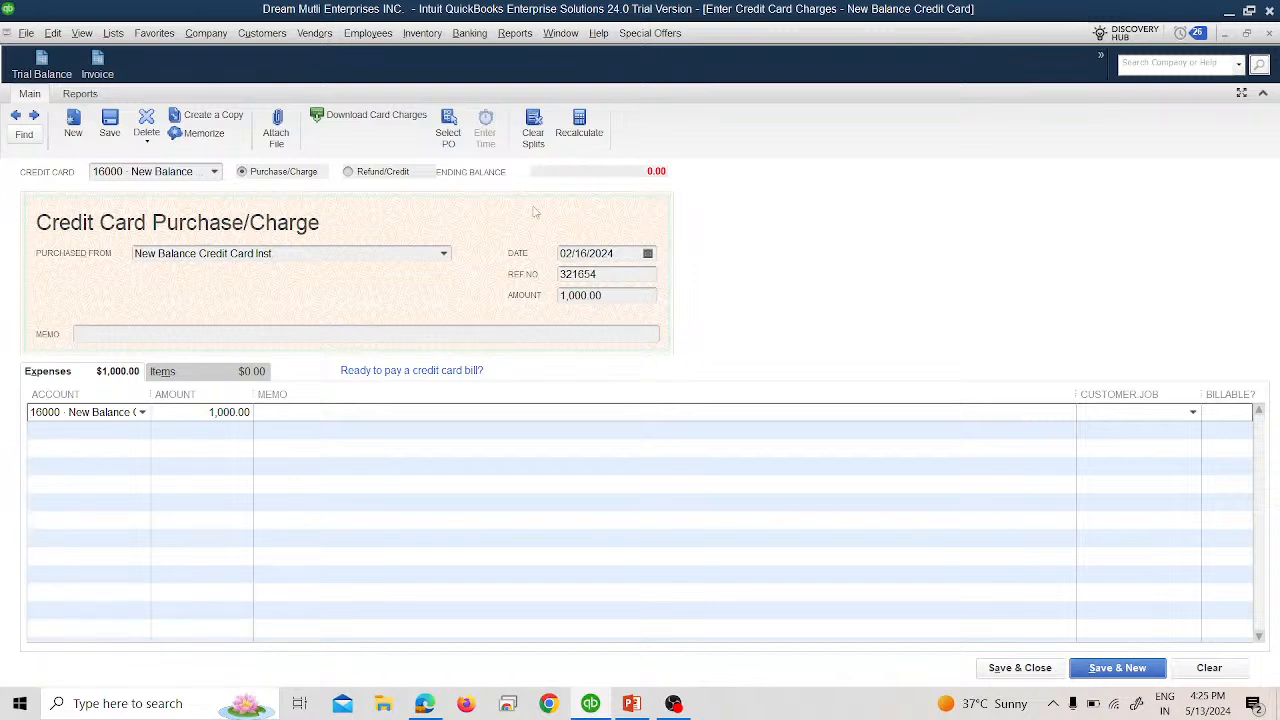
click(444, 254)
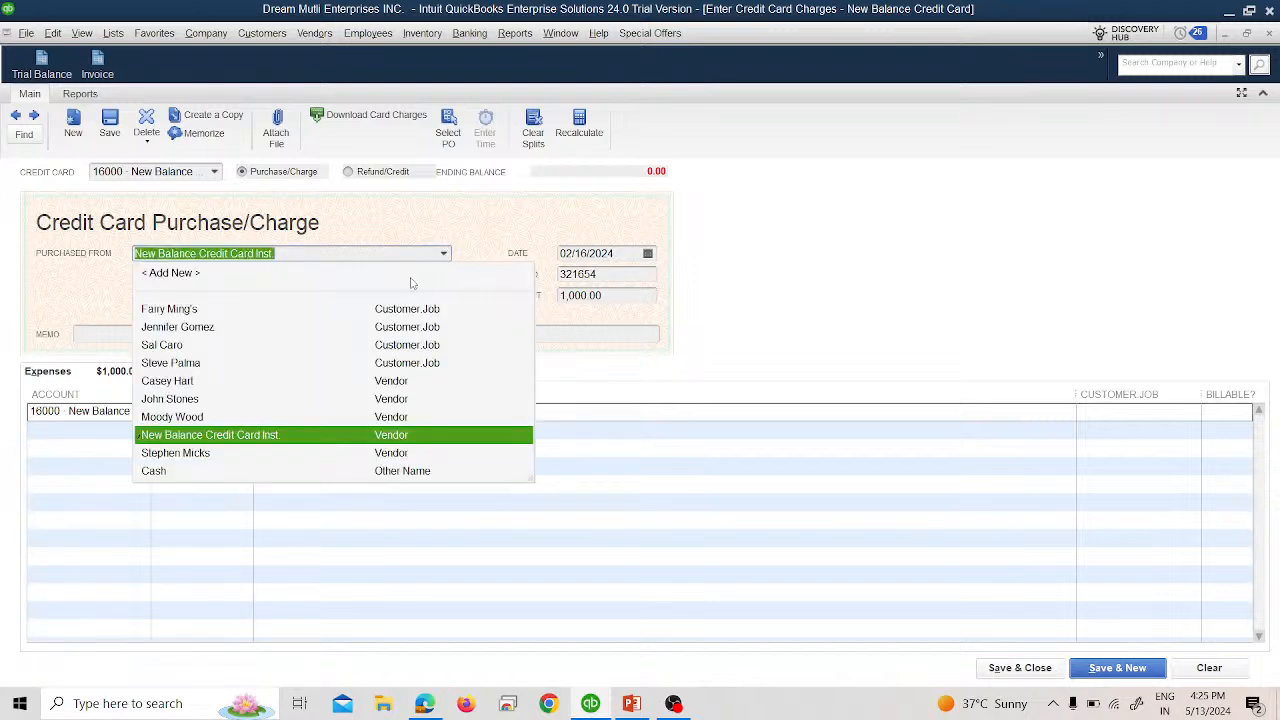
click(302, 452)
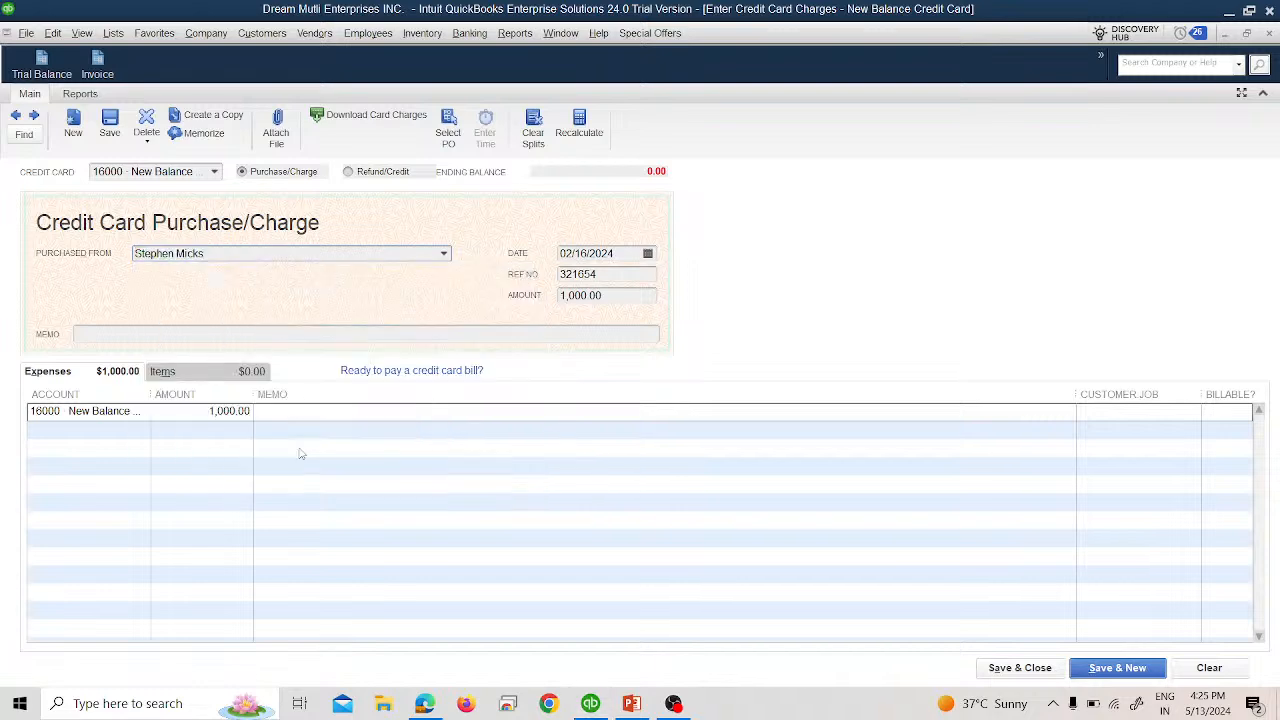
click(1005, 667)
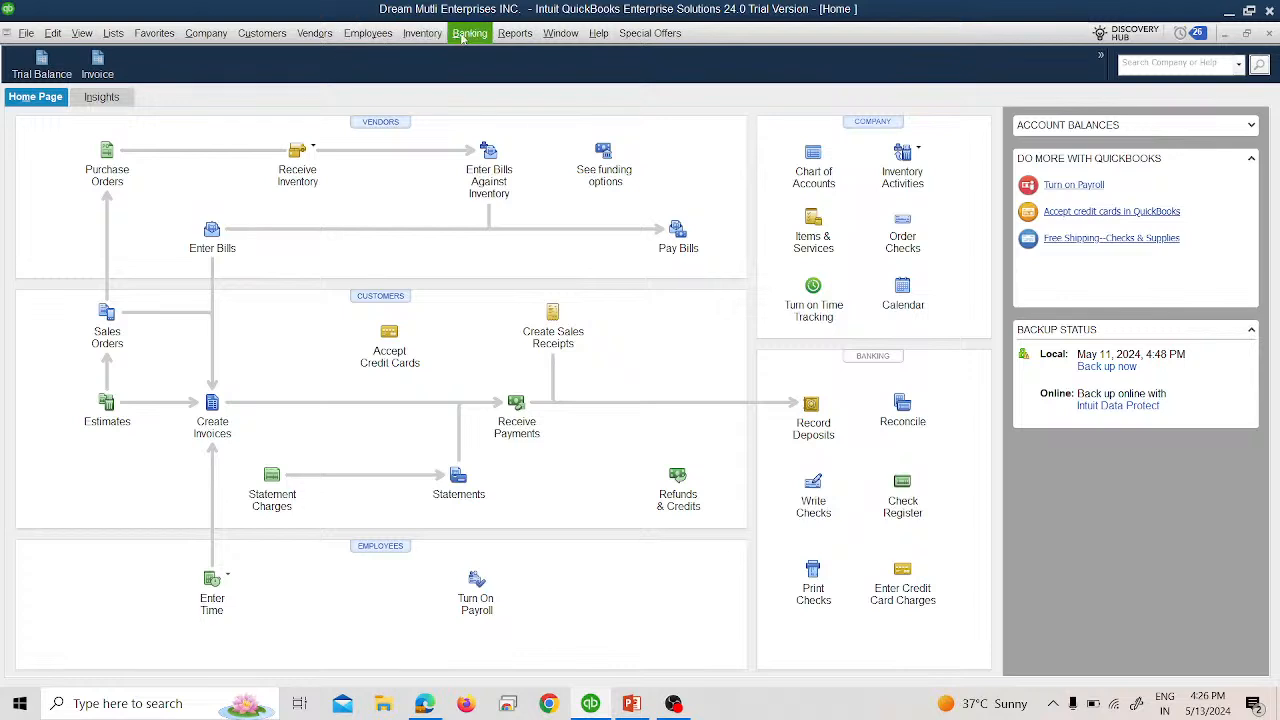
Open the Trial Balance and view the New Balance Credit Card transactions for all dates.
click(520, 38)
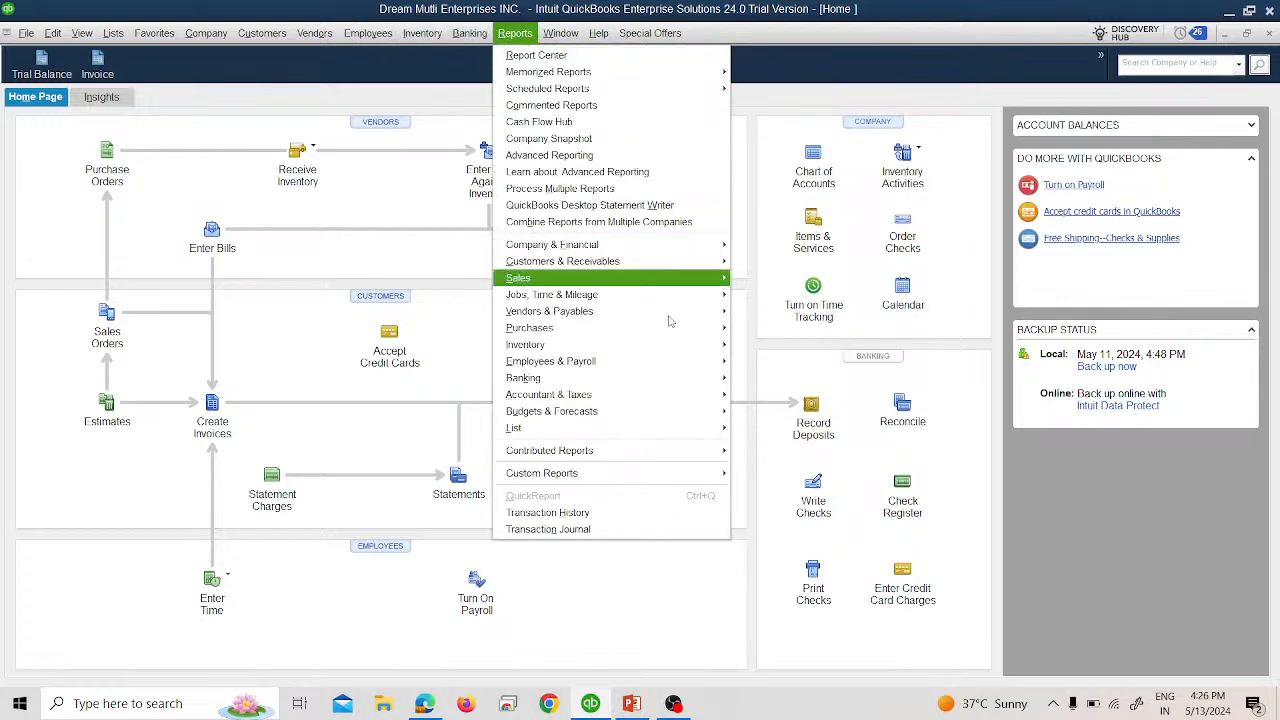
mouse_move(722, 397)
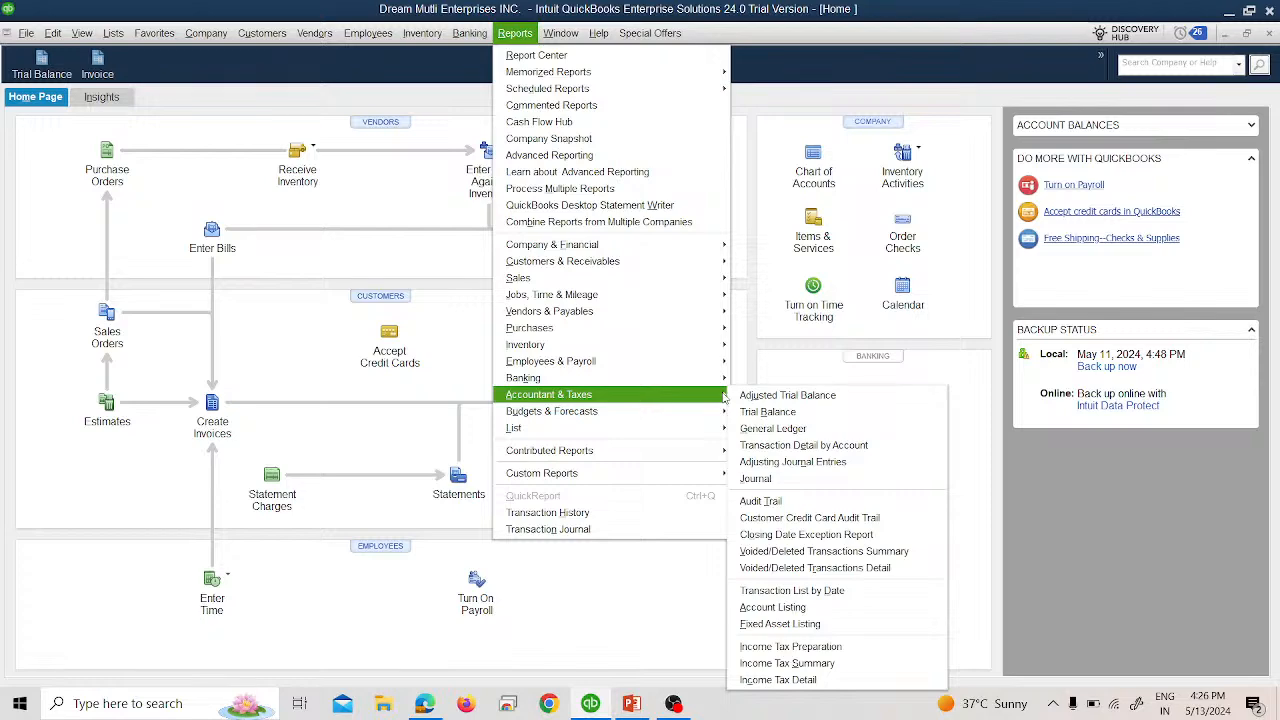
click(758, 411)
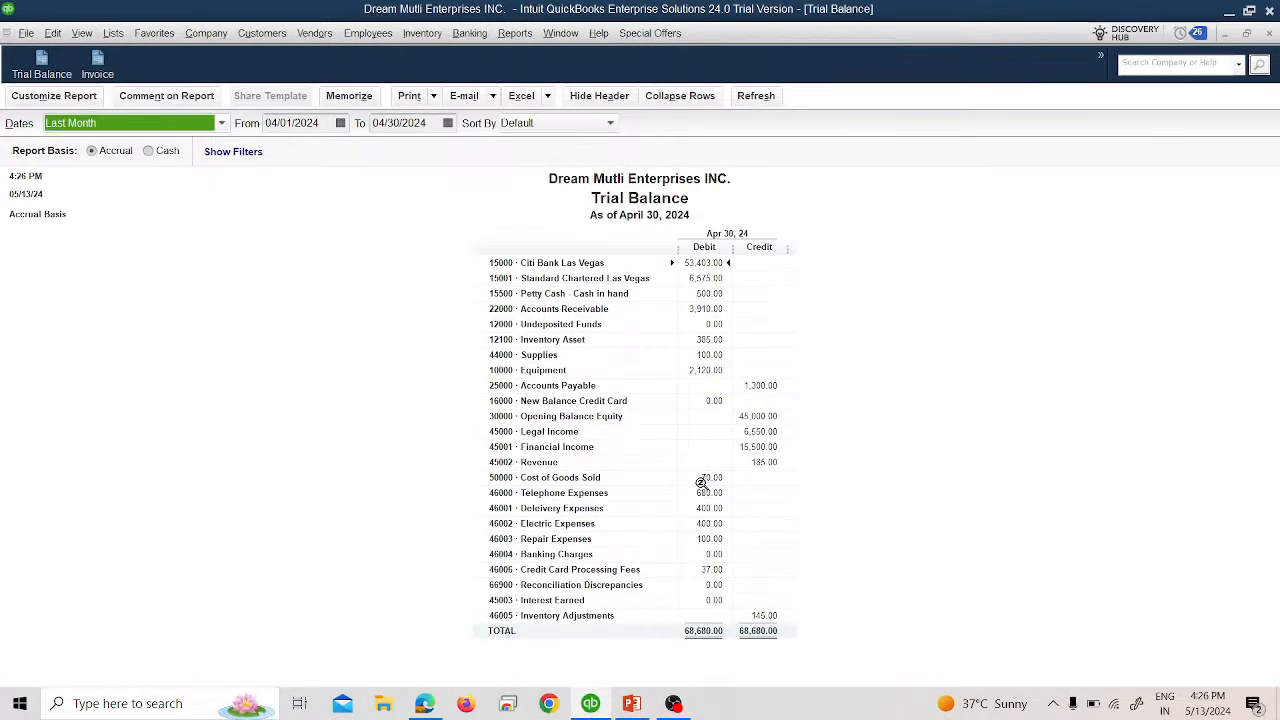
double_click(698, 401)
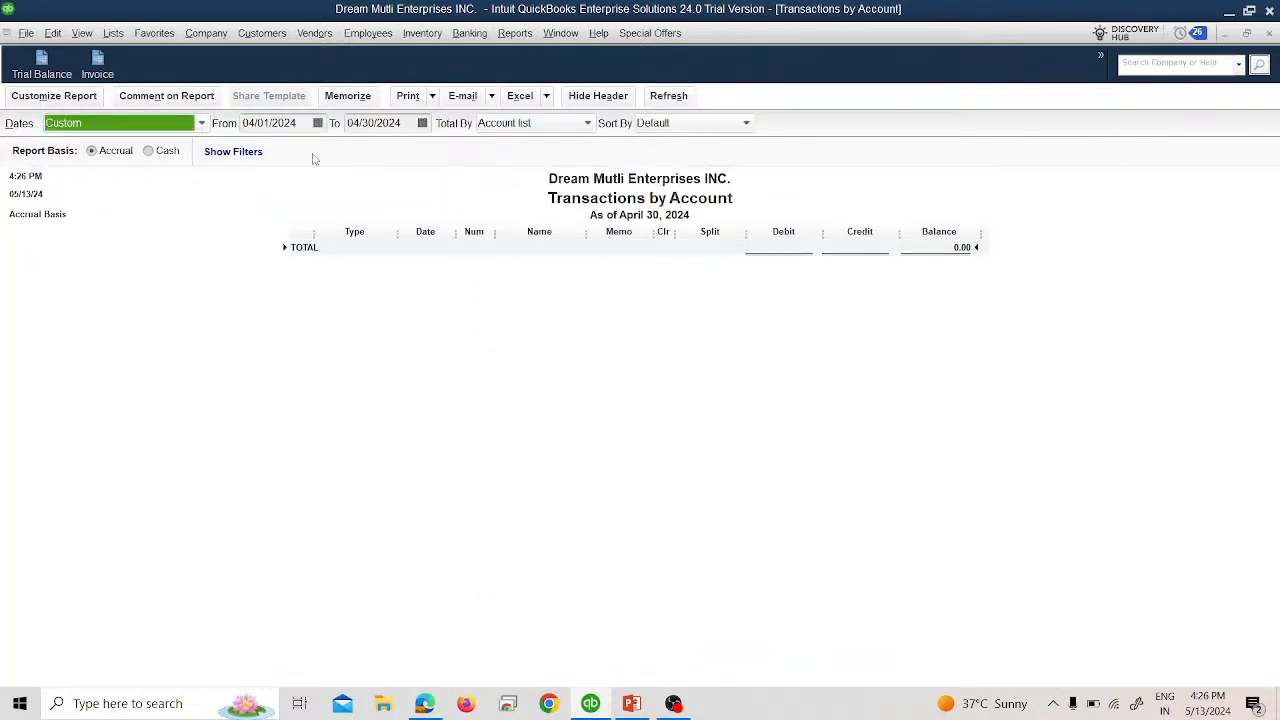
click(203, 125)
scroll(148, 152, up, 2)
click(146, 144)
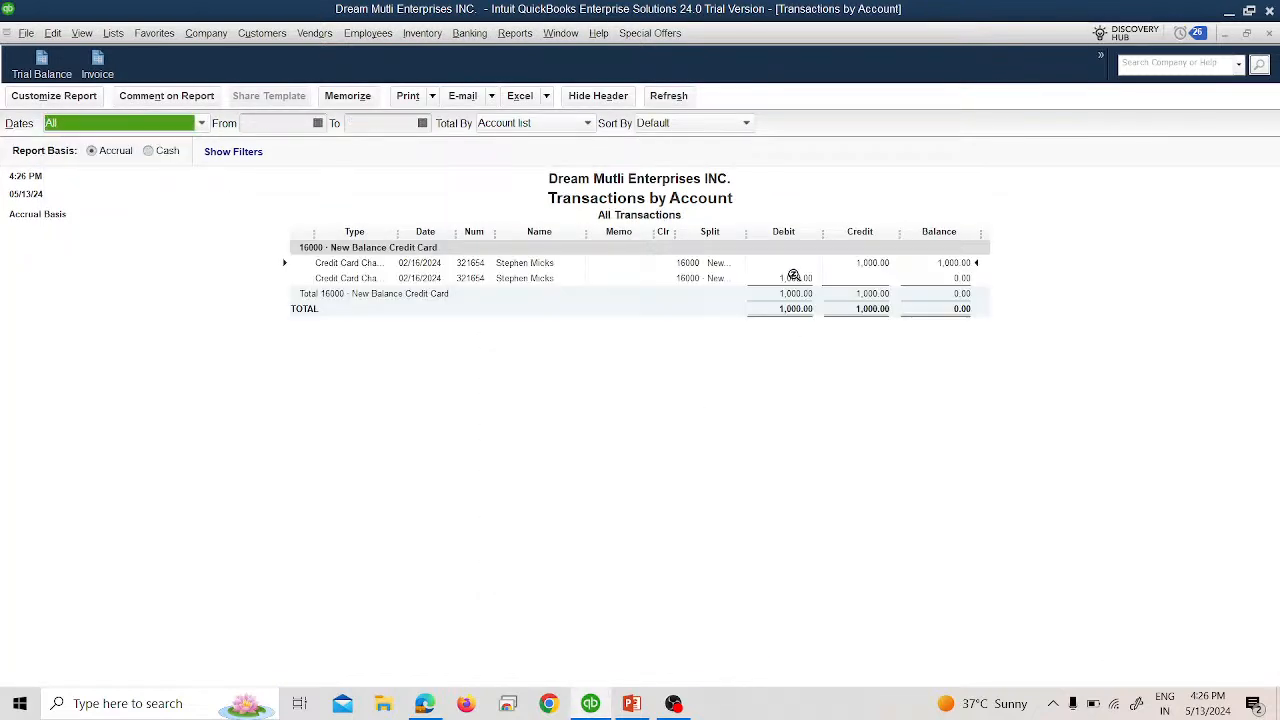
Repost the February 16 charge to 46001 Delivery Expenses, then close the report unmemorized.
double_click(862, 262)
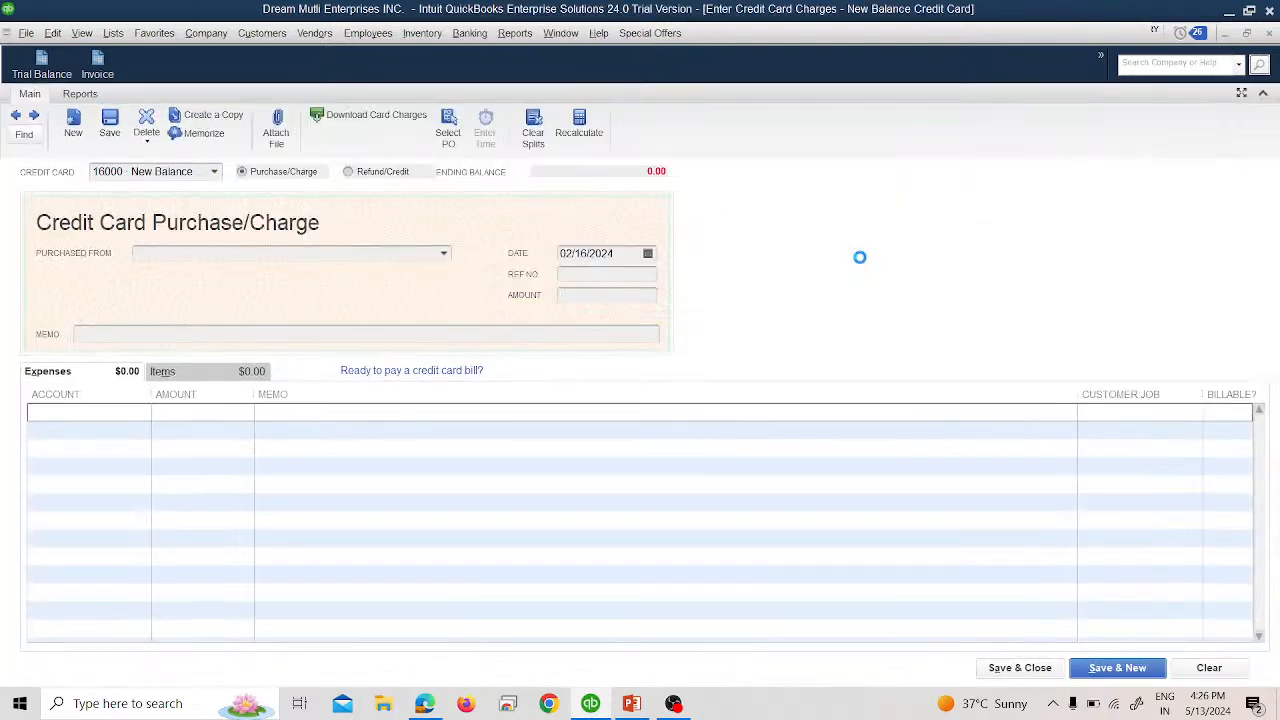
click(128, 410)
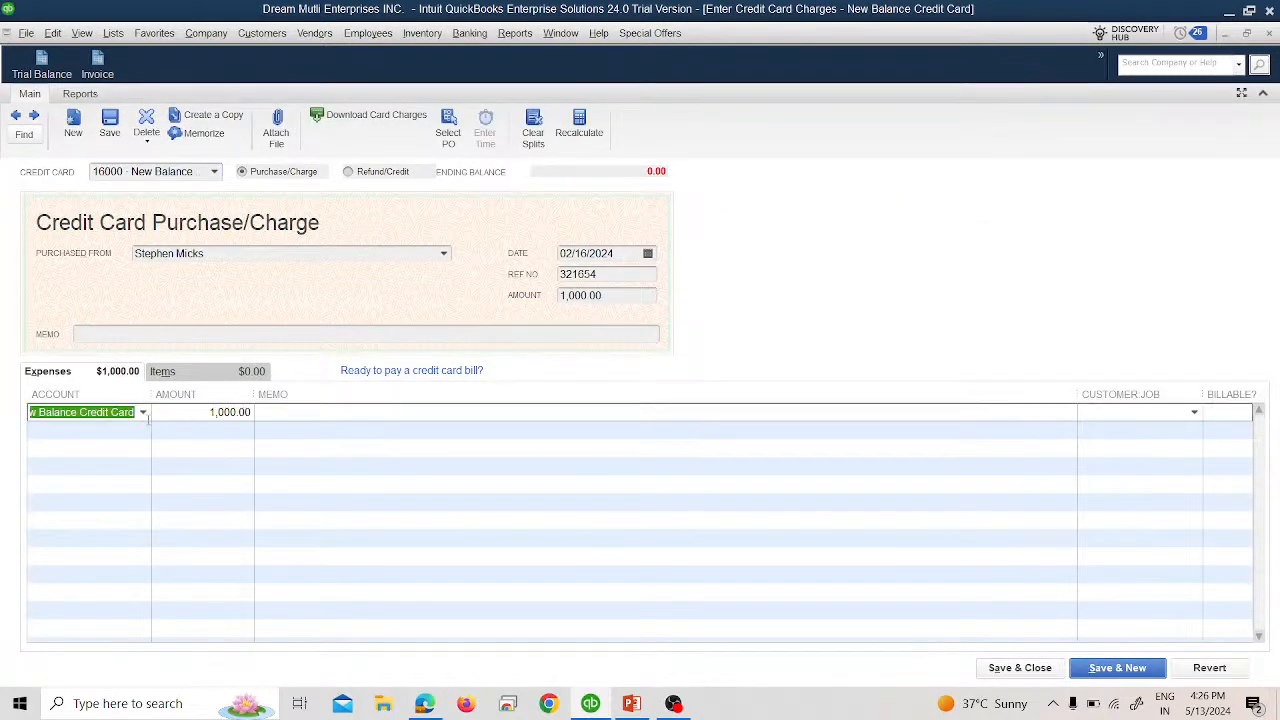
click(143, 412)
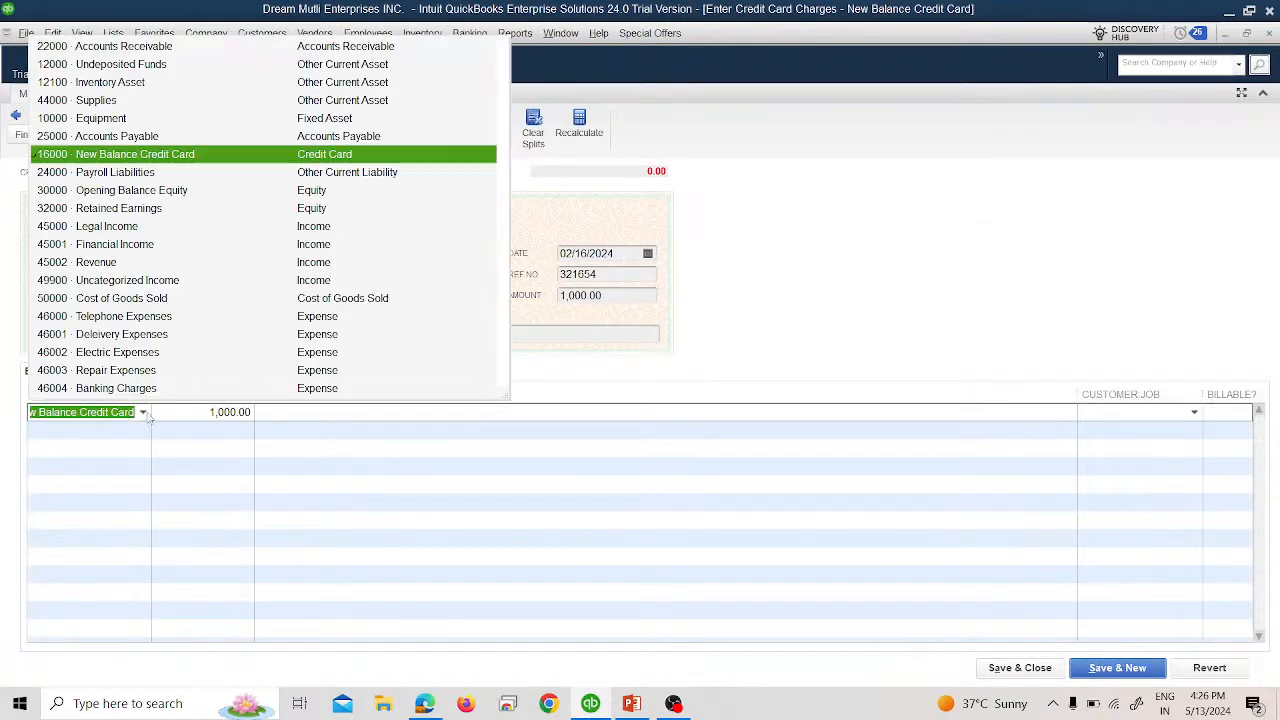
click(120, 338)
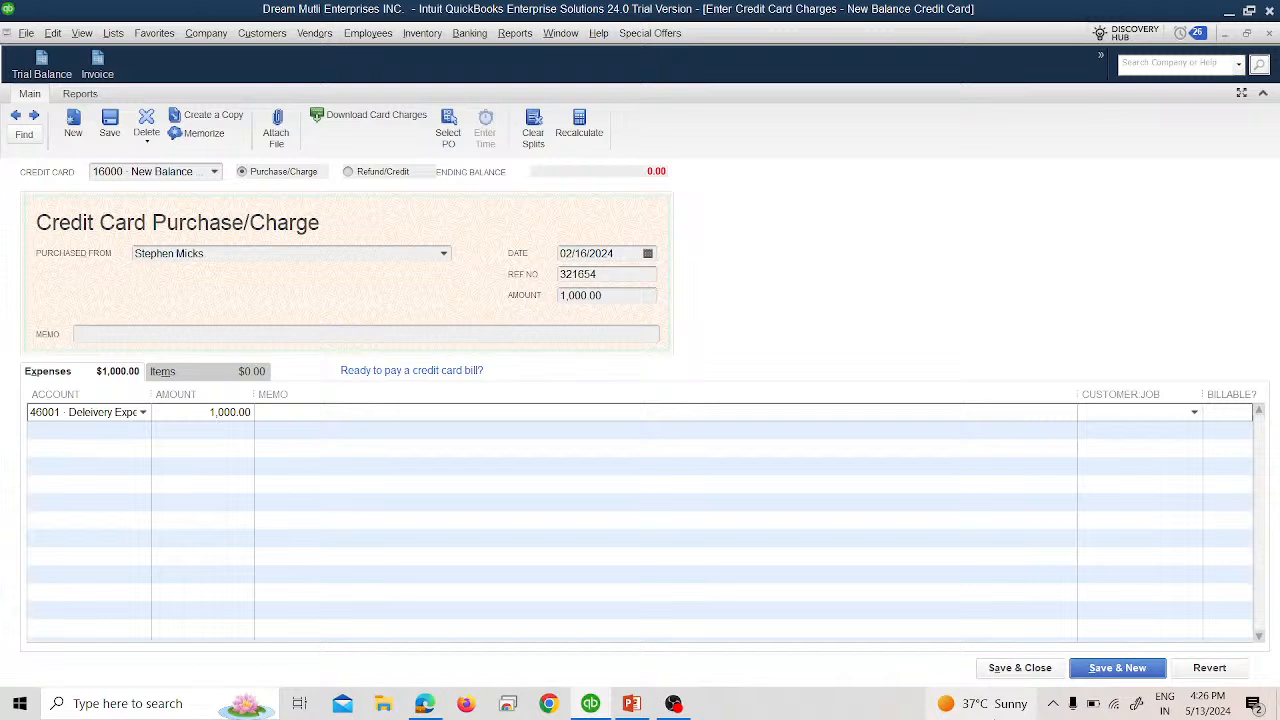
click(1020, 667)
click(563, 232)
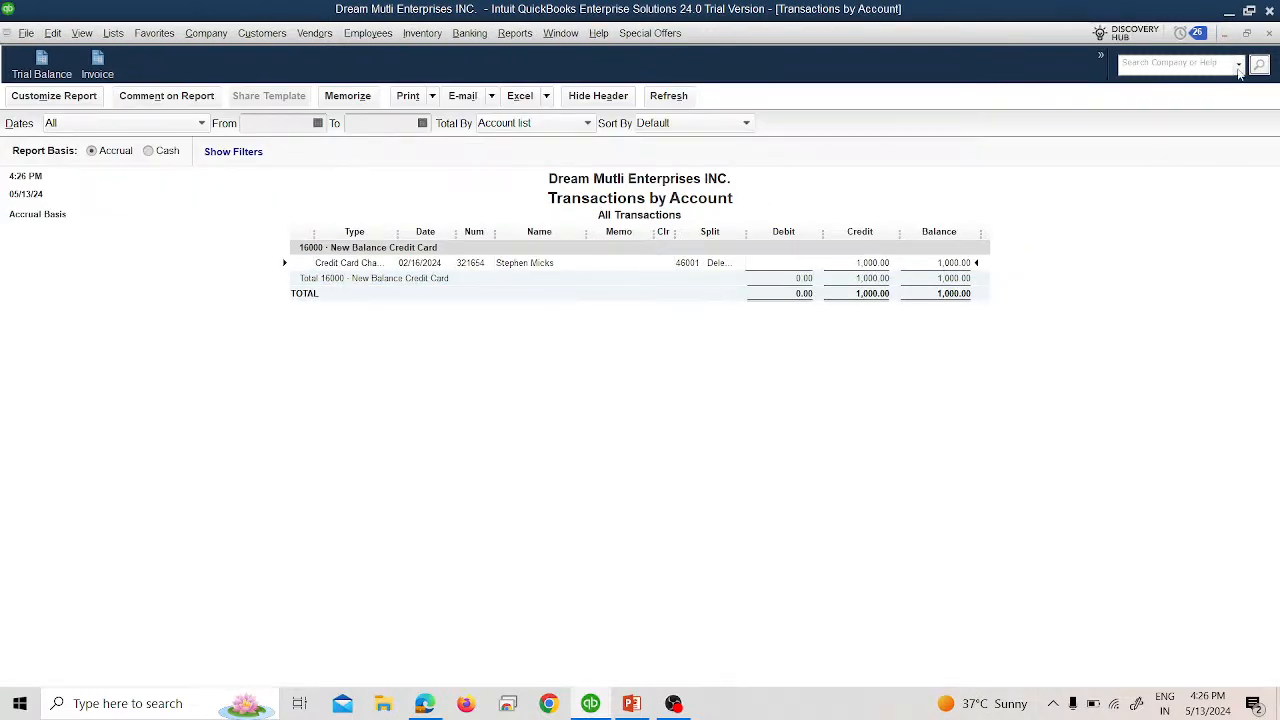
click(1269, 33)
click(621, 341)
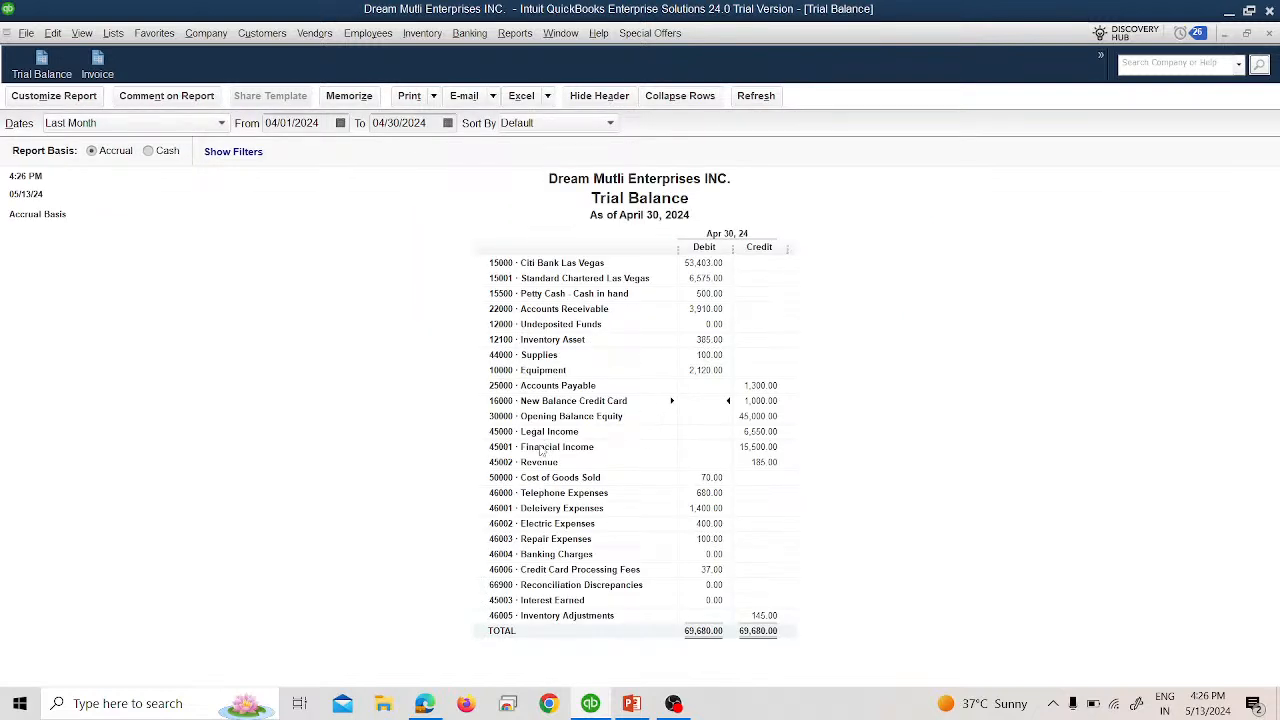
Drill into Delivery Expenses and show its transactions for all dates.
double_click(698, 507)
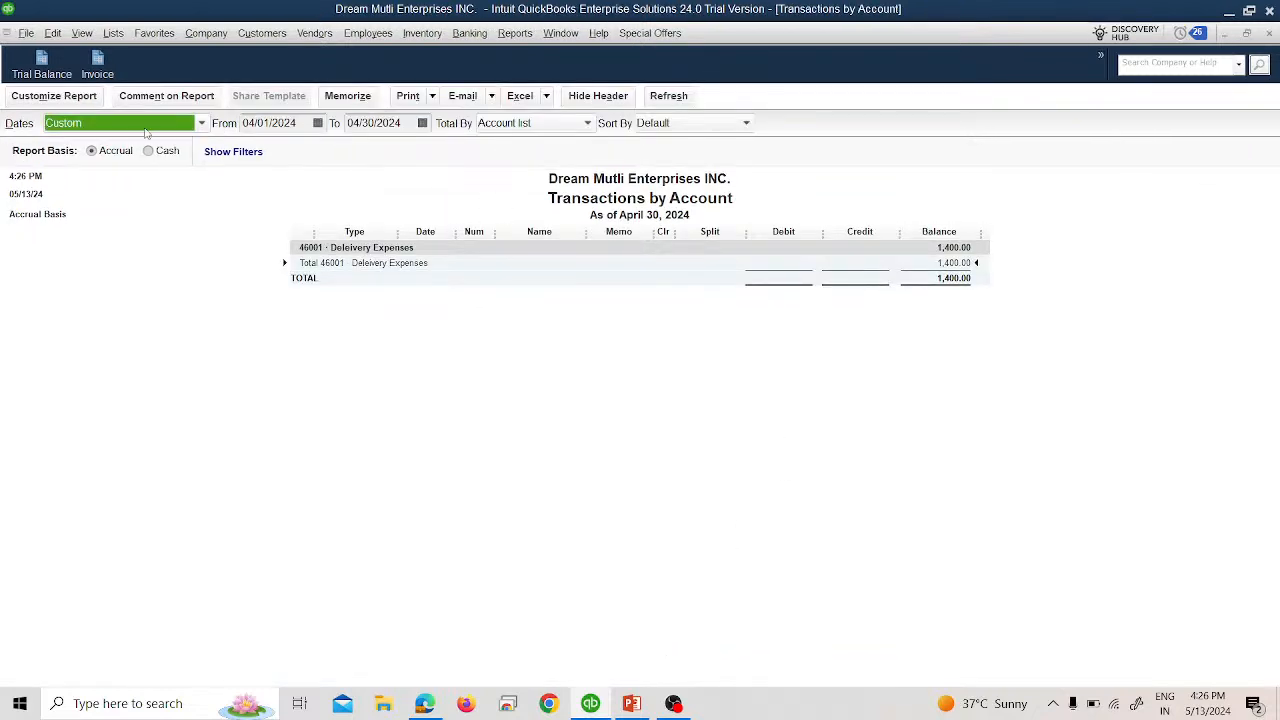
click(138, 128)
scroll(120, 150, up, 3)
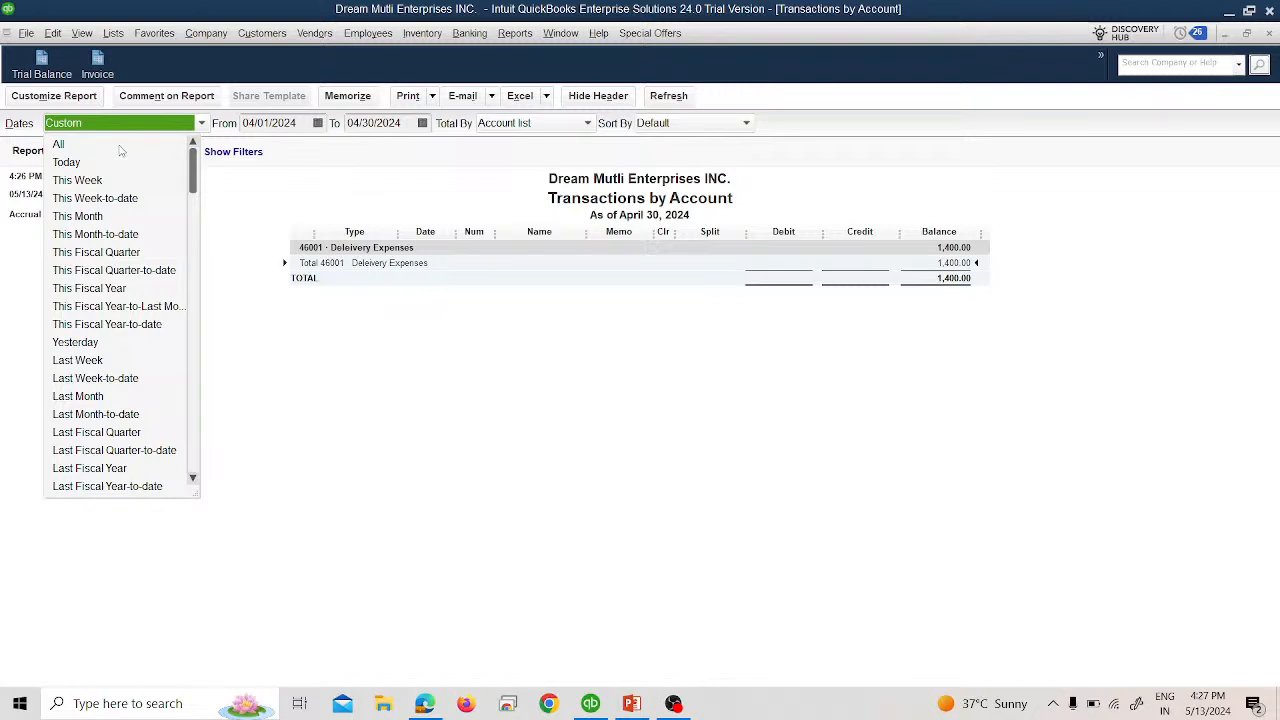
click(118, 148)
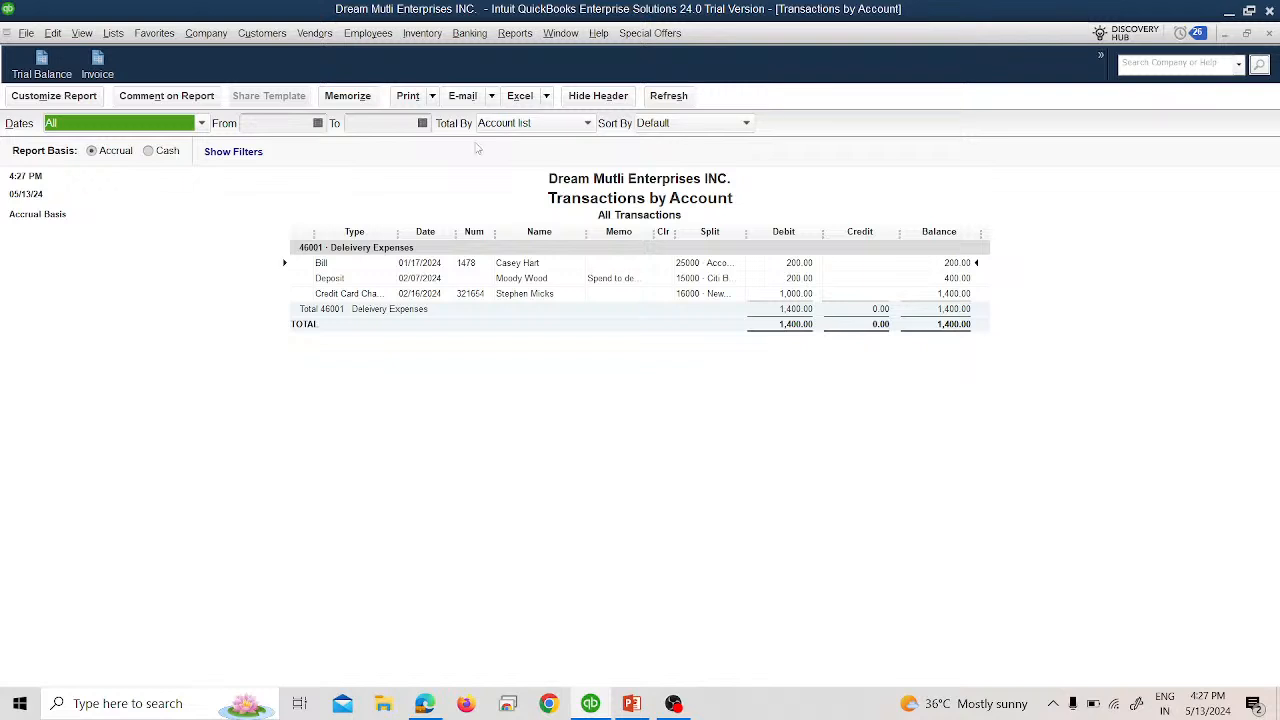
Close the detail report without memorizing, close the Trial Balance, and switch to the slide show.
click(1269, 34)
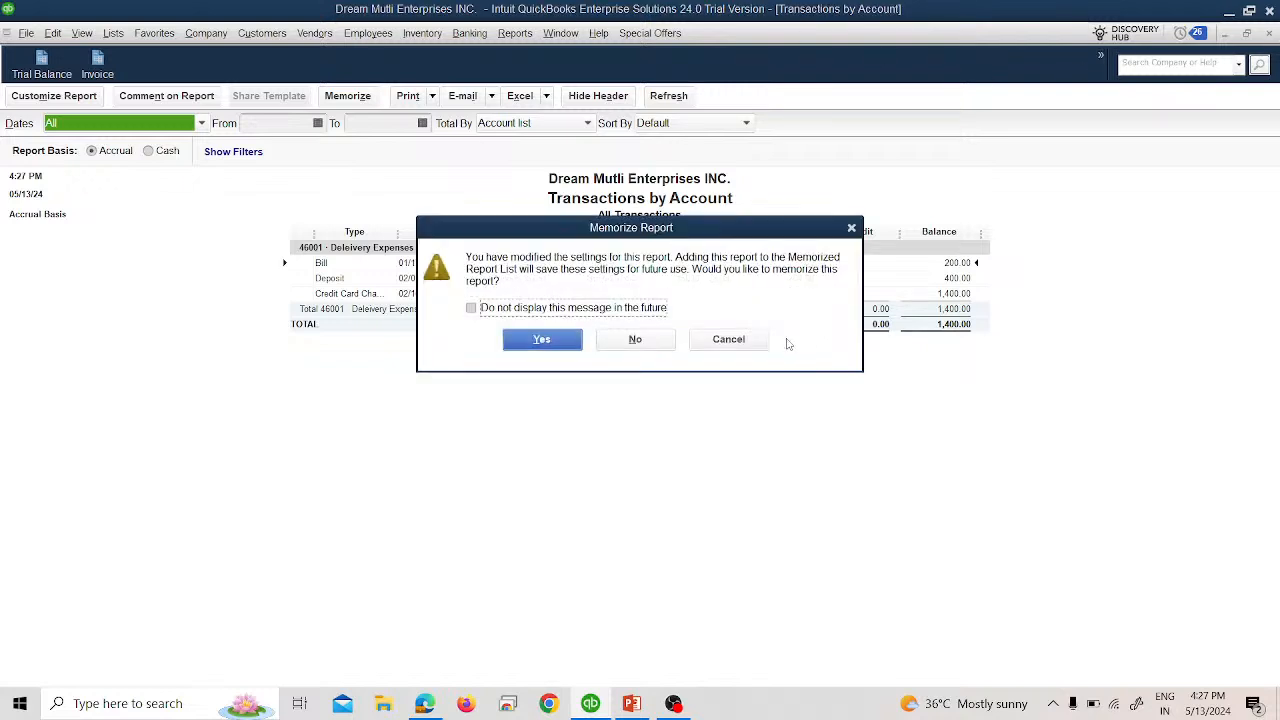
click(658, 342)
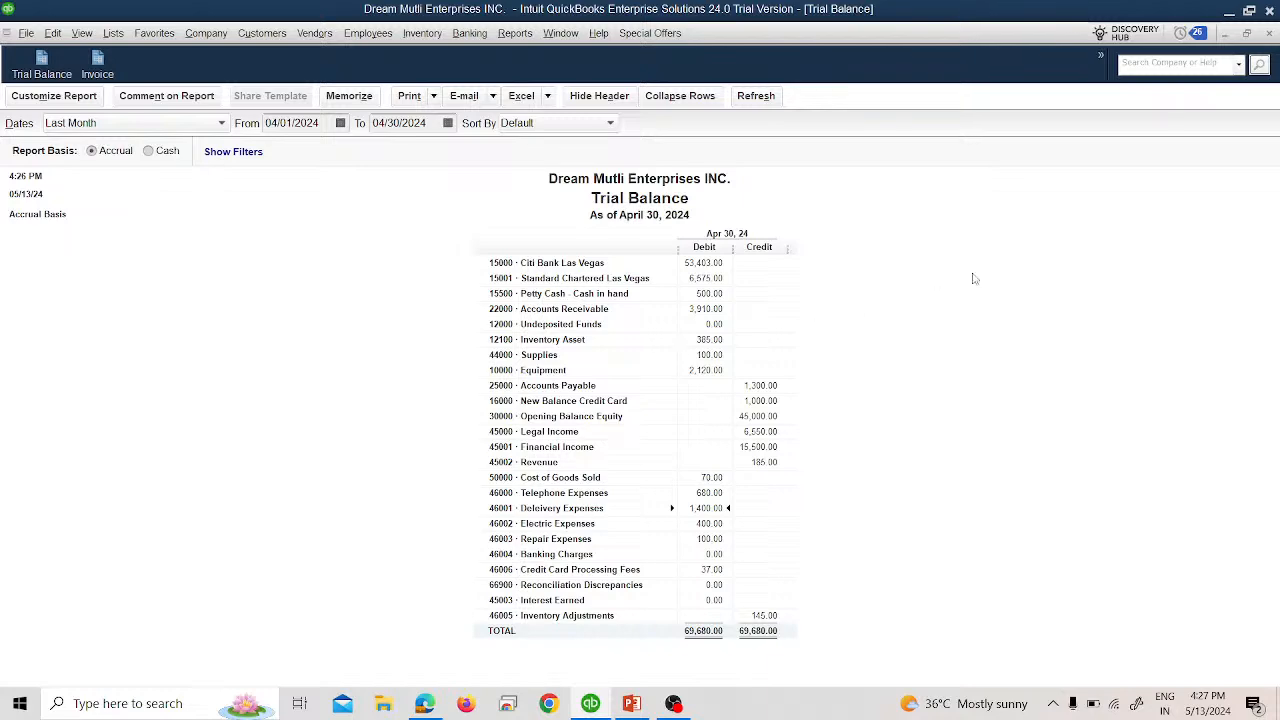
click(1269, 34)
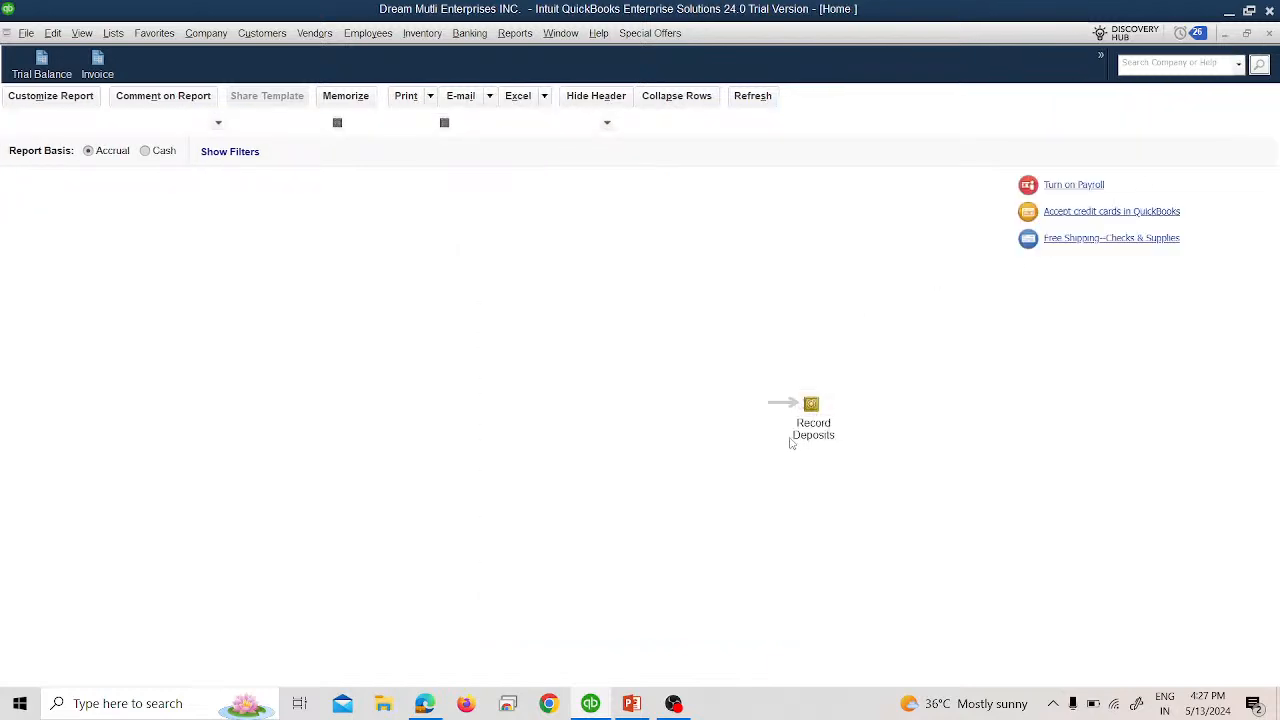
key(alt+Tab)
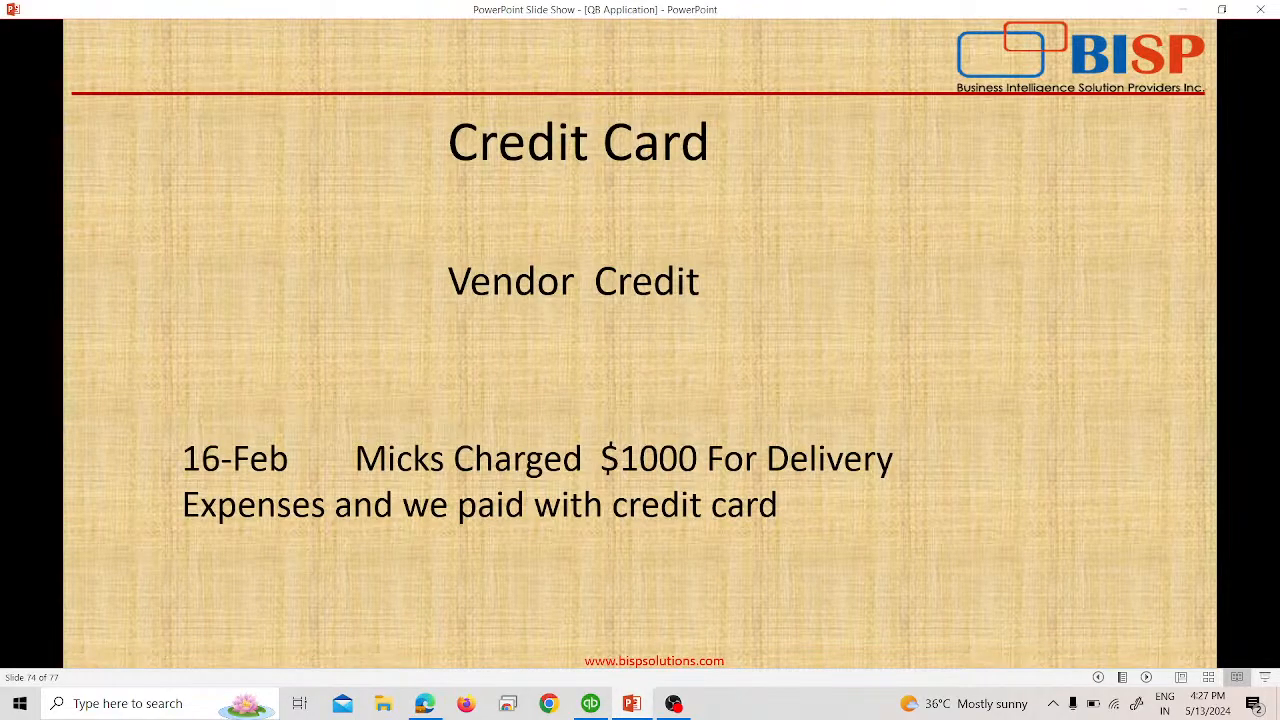
Advance to the slide for the 19-Feb $2000 electric card expense, then return to QuickBooks.
key(Right)
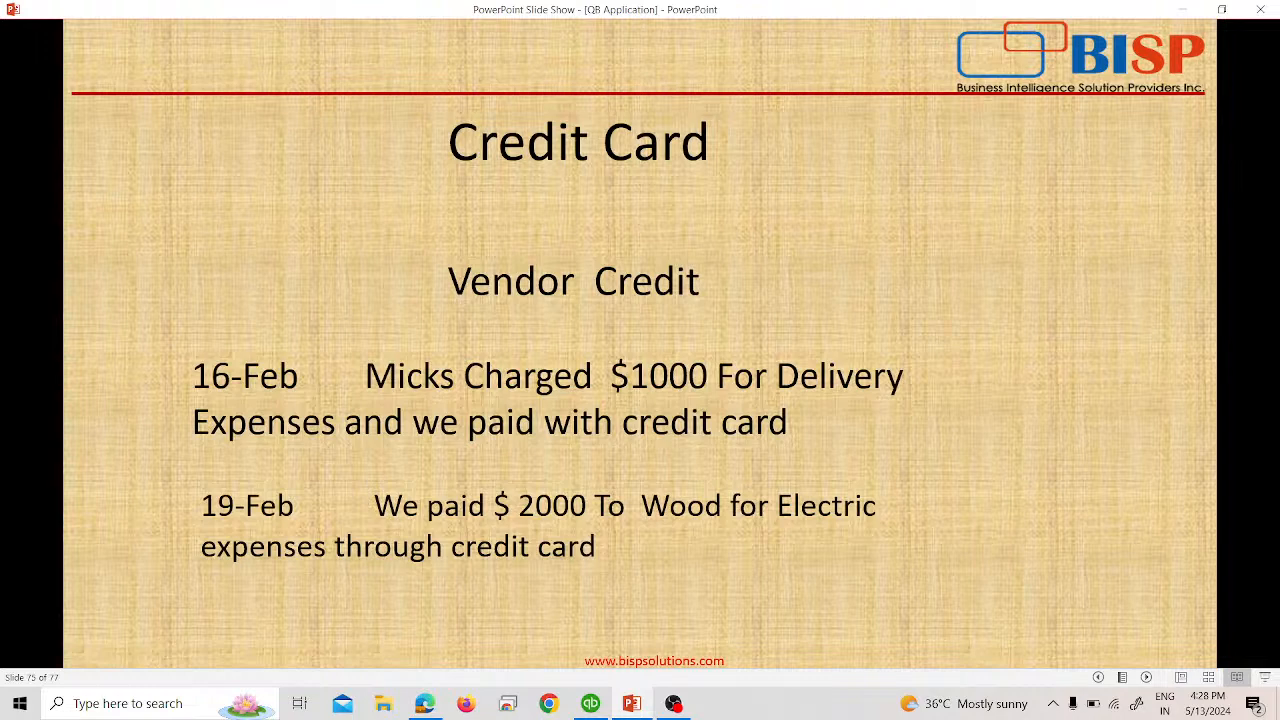
key(alt+Tab)
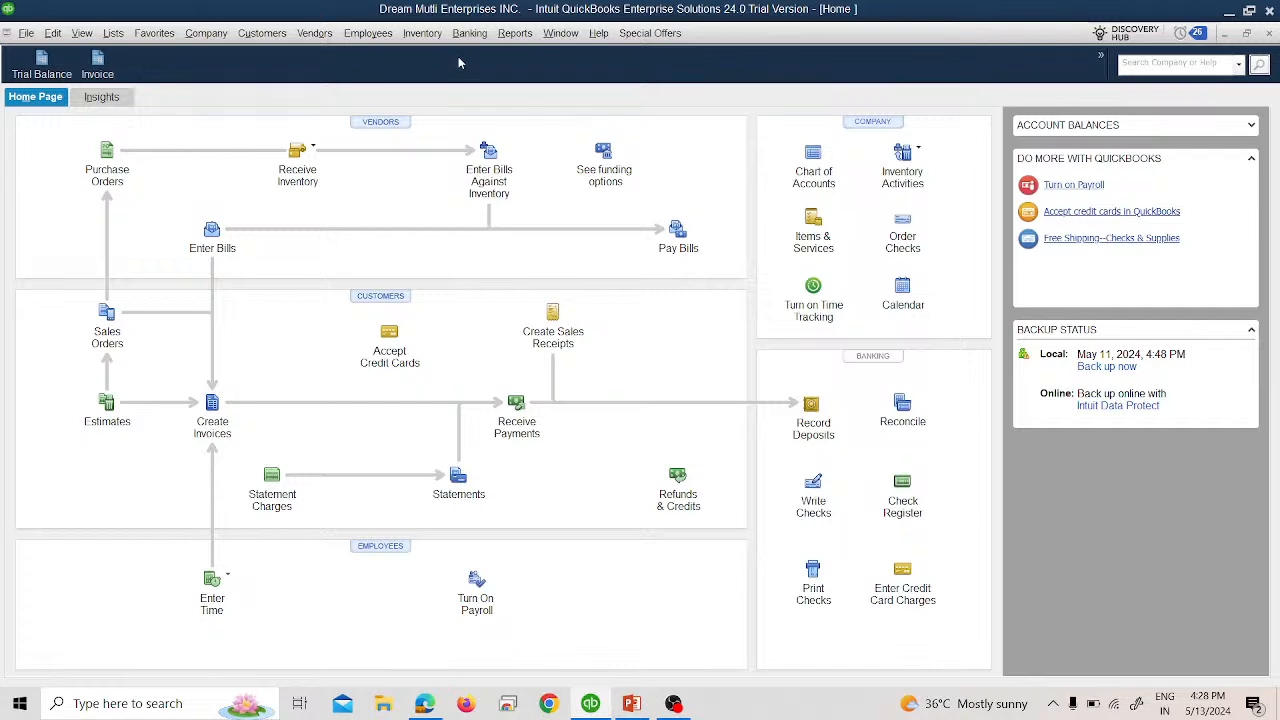
Start a new credit card charge dated 02/19/2024 with reference number 357159.
click(483, 33)
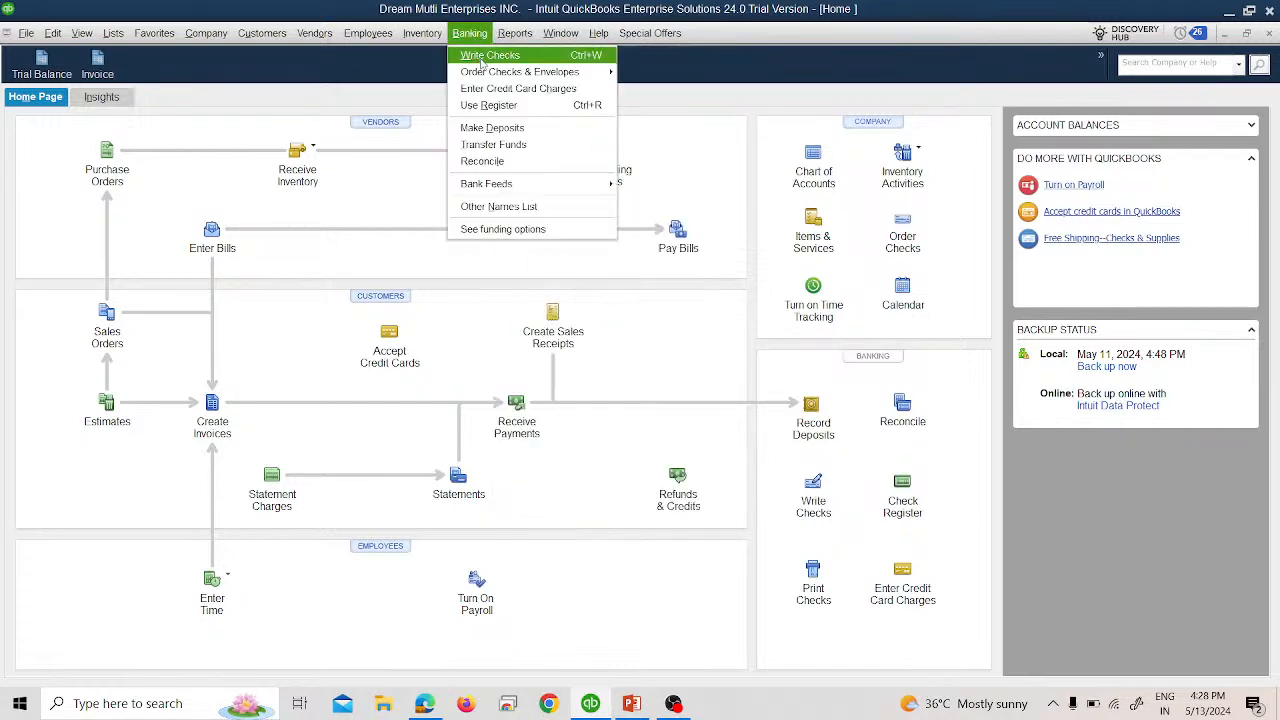
click(505, 88)
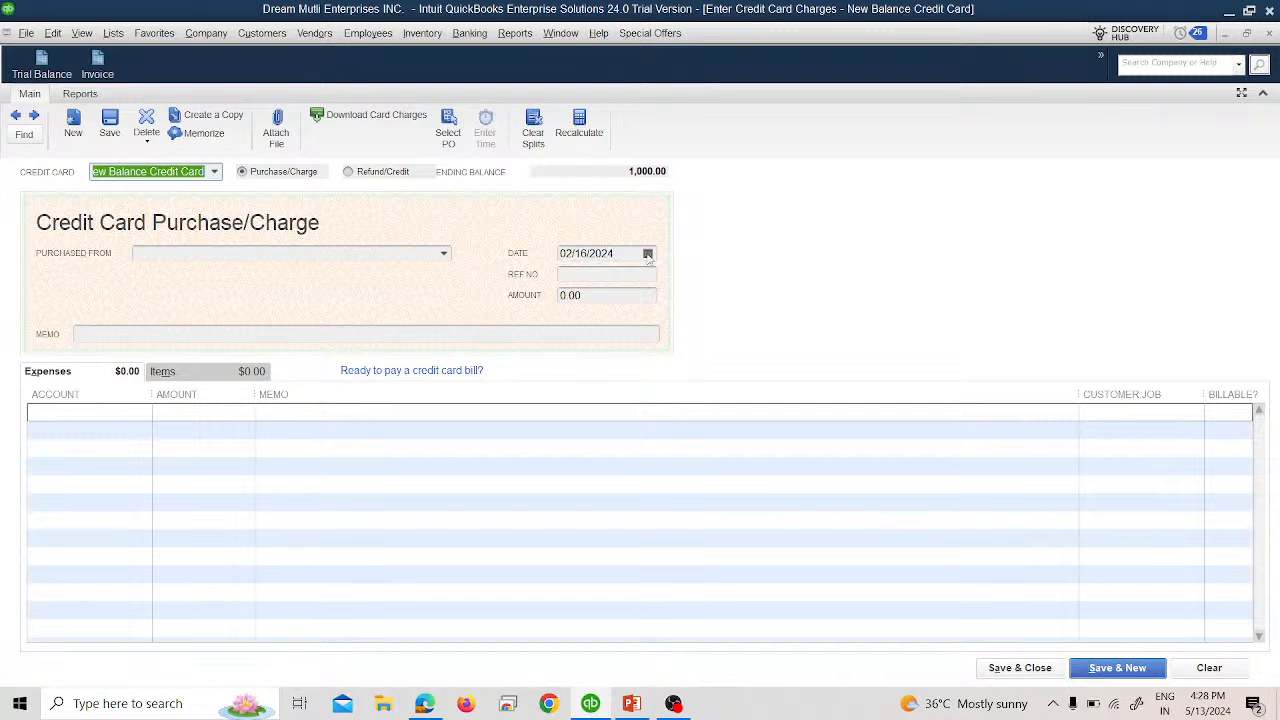
key(alt+Tab)
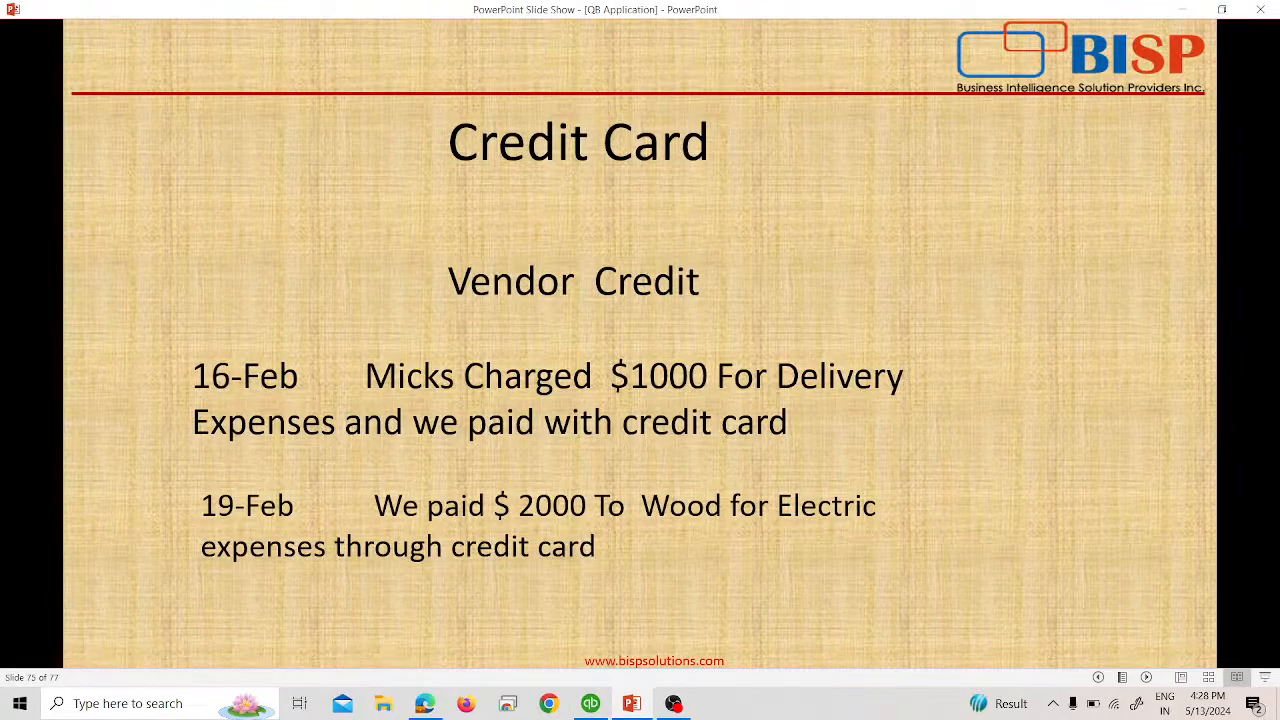
key(alt+Tab)
click(647, 253)
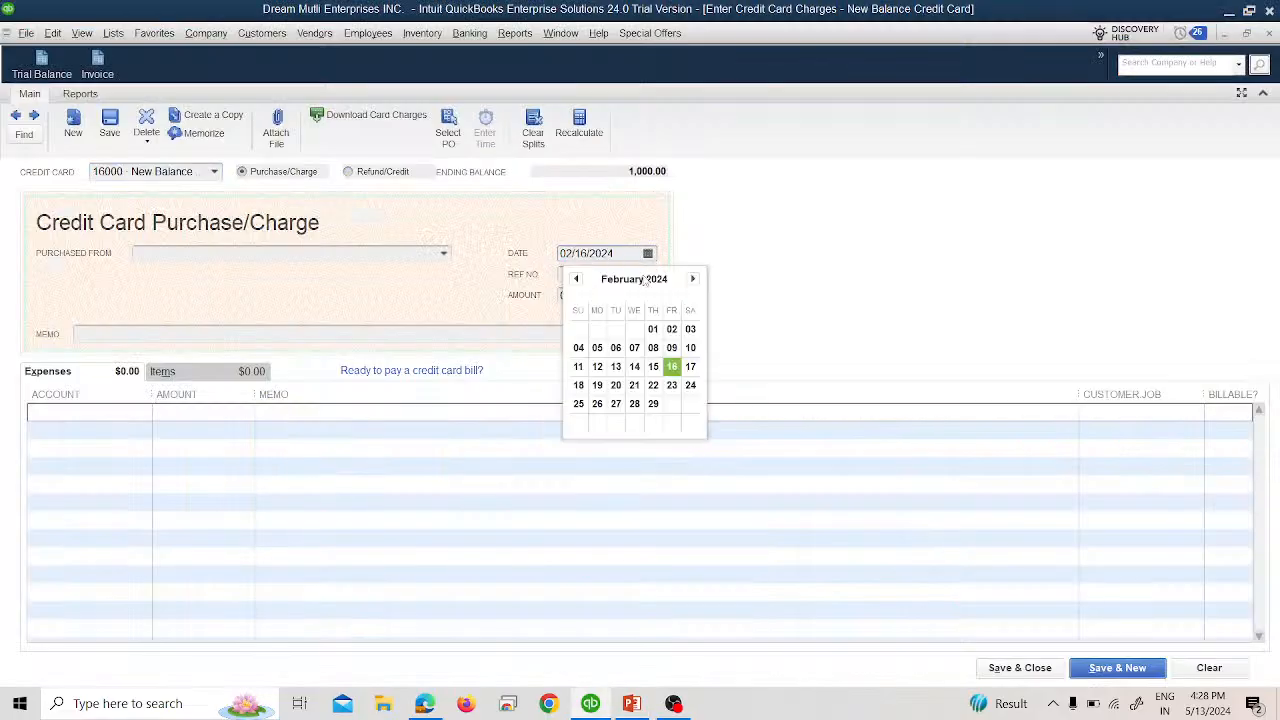
click(597, 385)
click(573, 276)
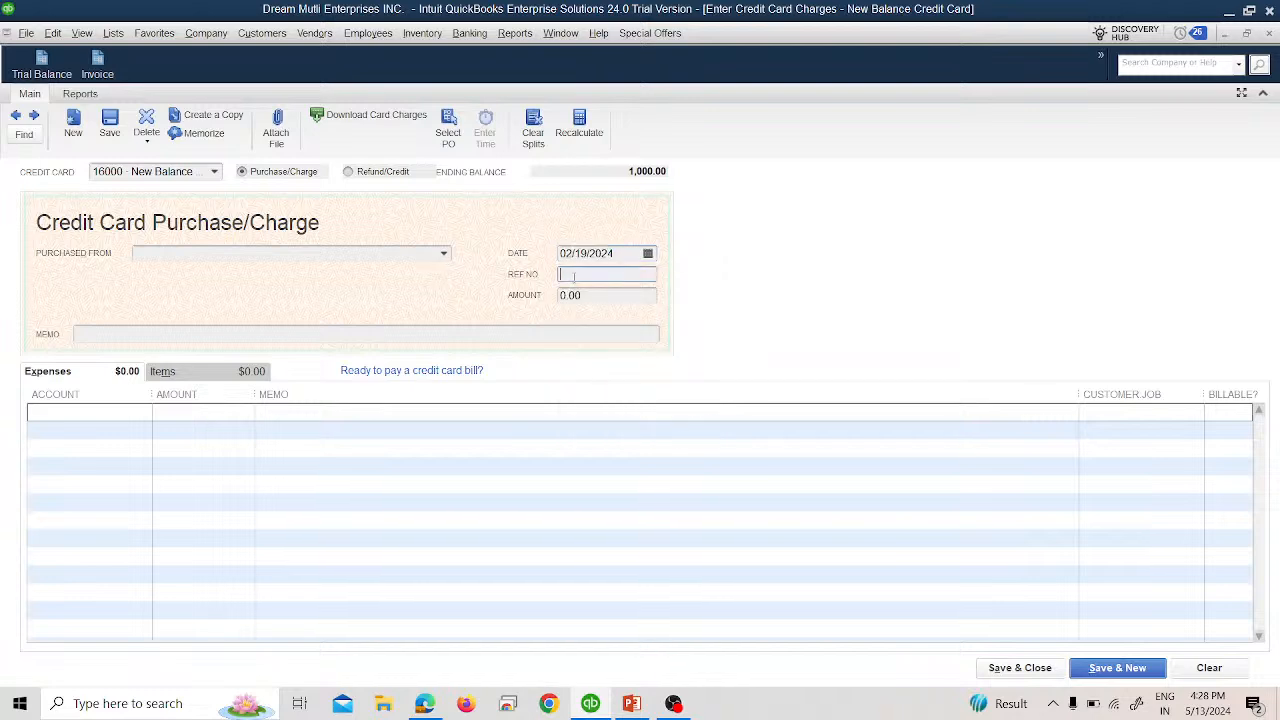
text(357159)
Choose the electric-expense vendor as payee, dismiss the bills warning, and enter 2,000.00.
key(alt+Tab)
key(alt+Tab)
key(alt+Tab)
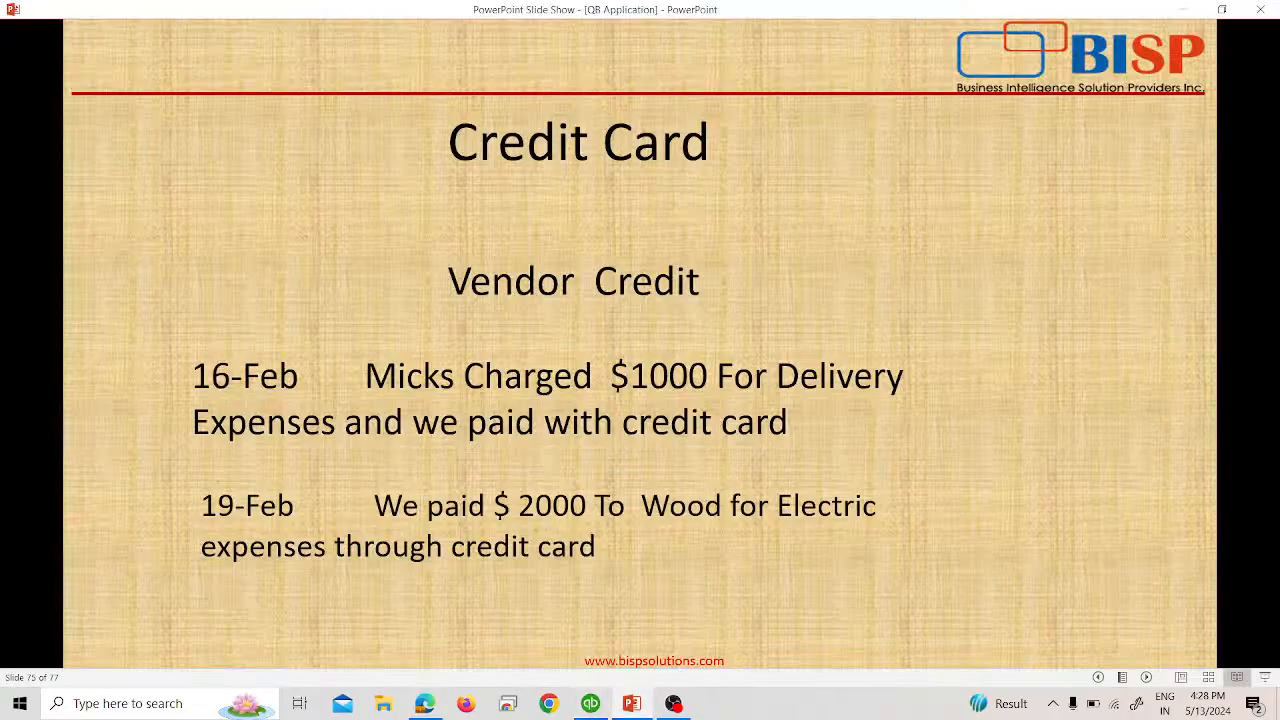
key(alt+Tab)
click(444, 253)
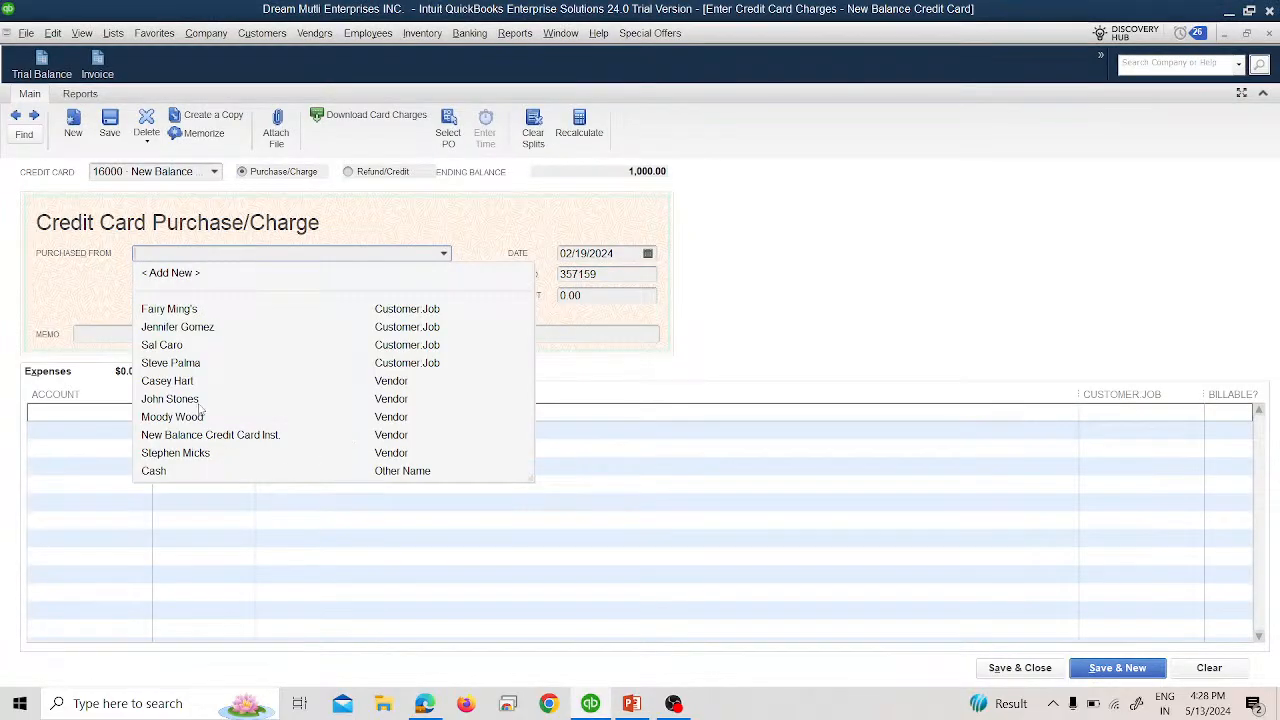
click(198, 417)
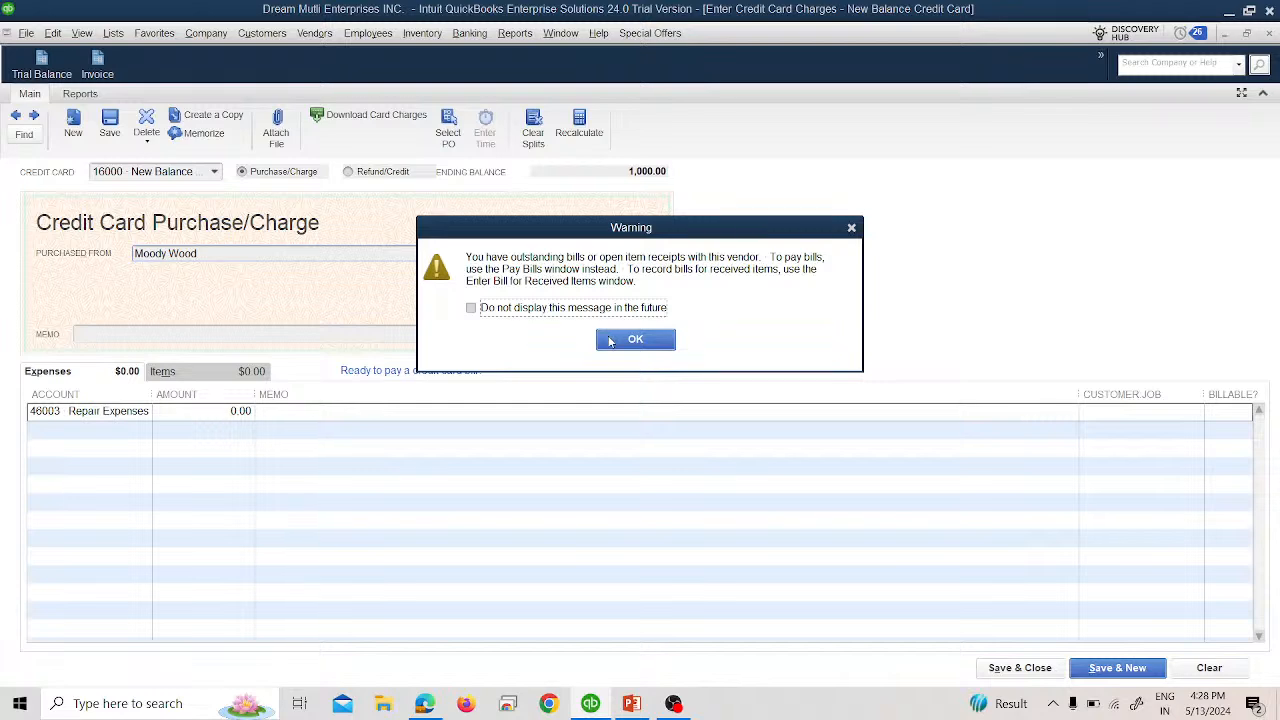
click(610, 341)
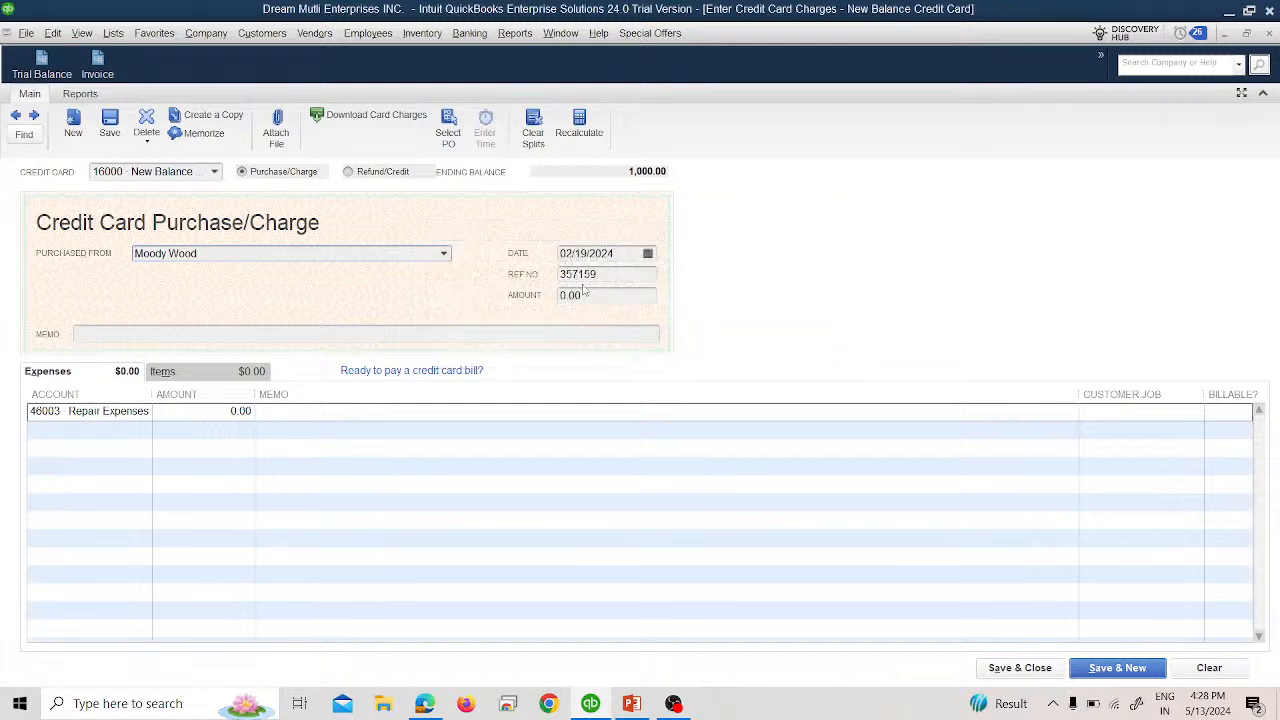
click(572, 298)
text(200)
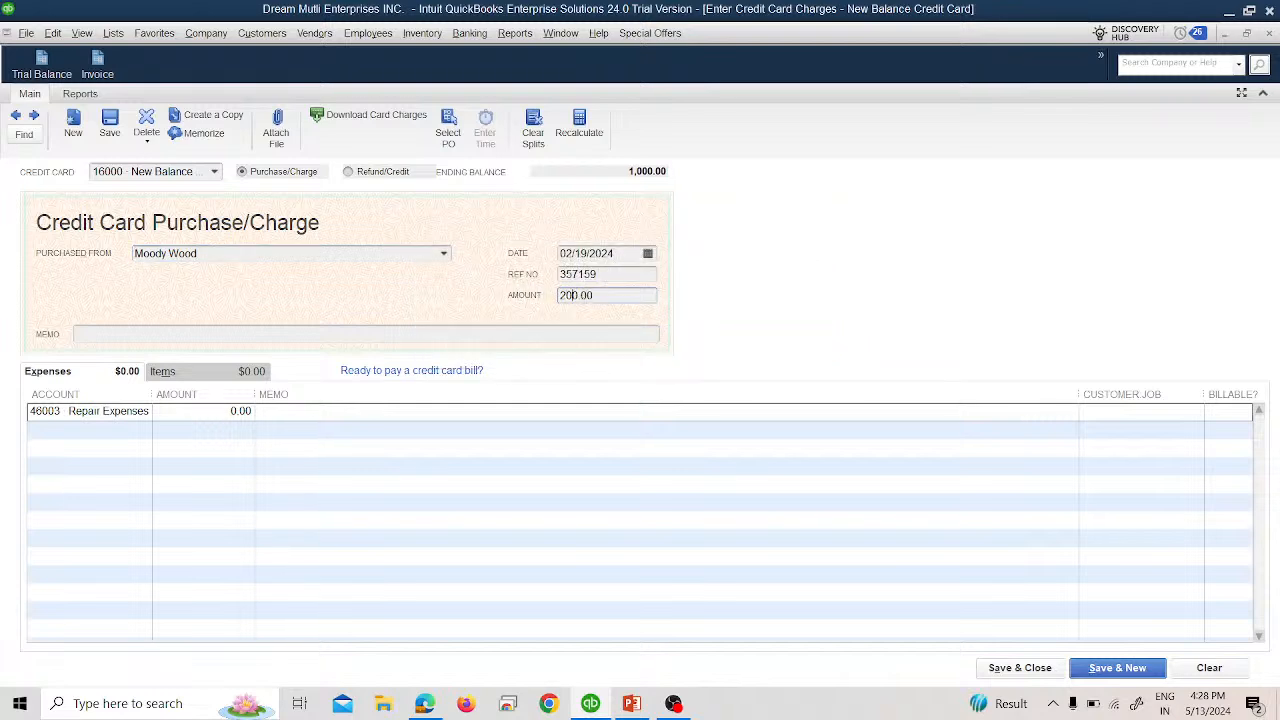
key(Tab)
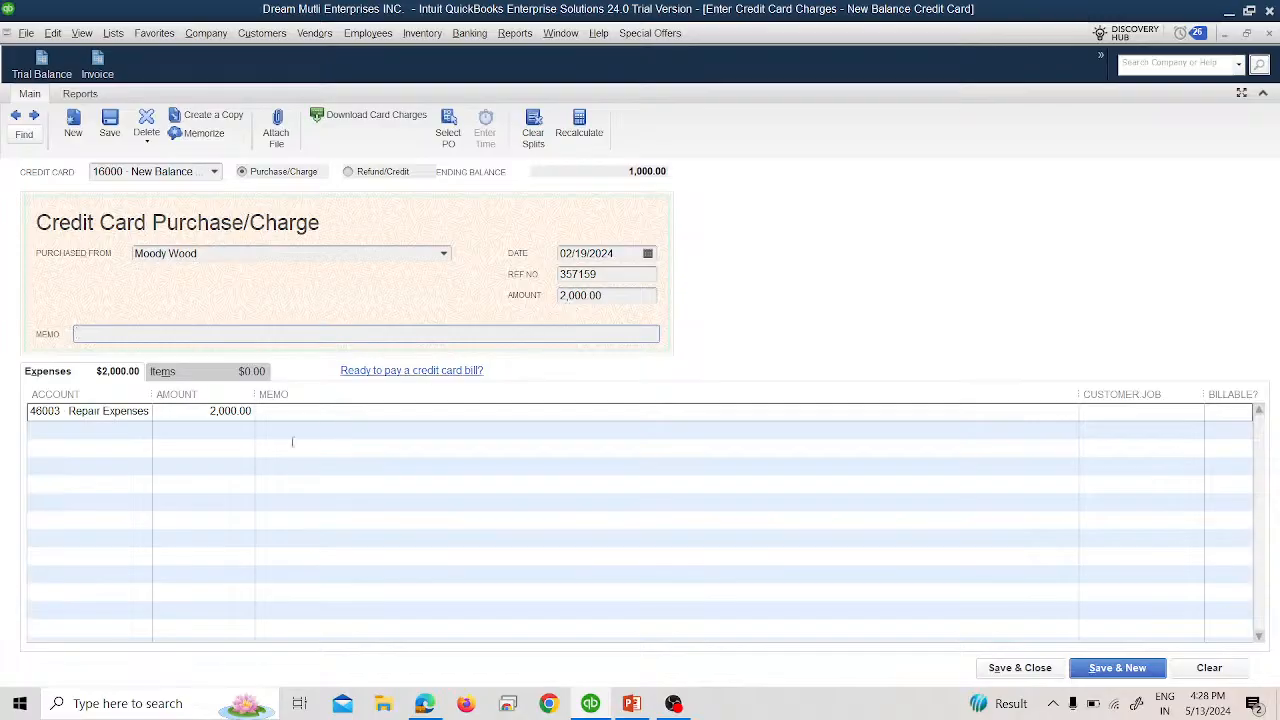
Post the charge to 46002 Electric Expenses and save it.
key(alt+Tab)
key(alt+Tab)
click(90, 411)
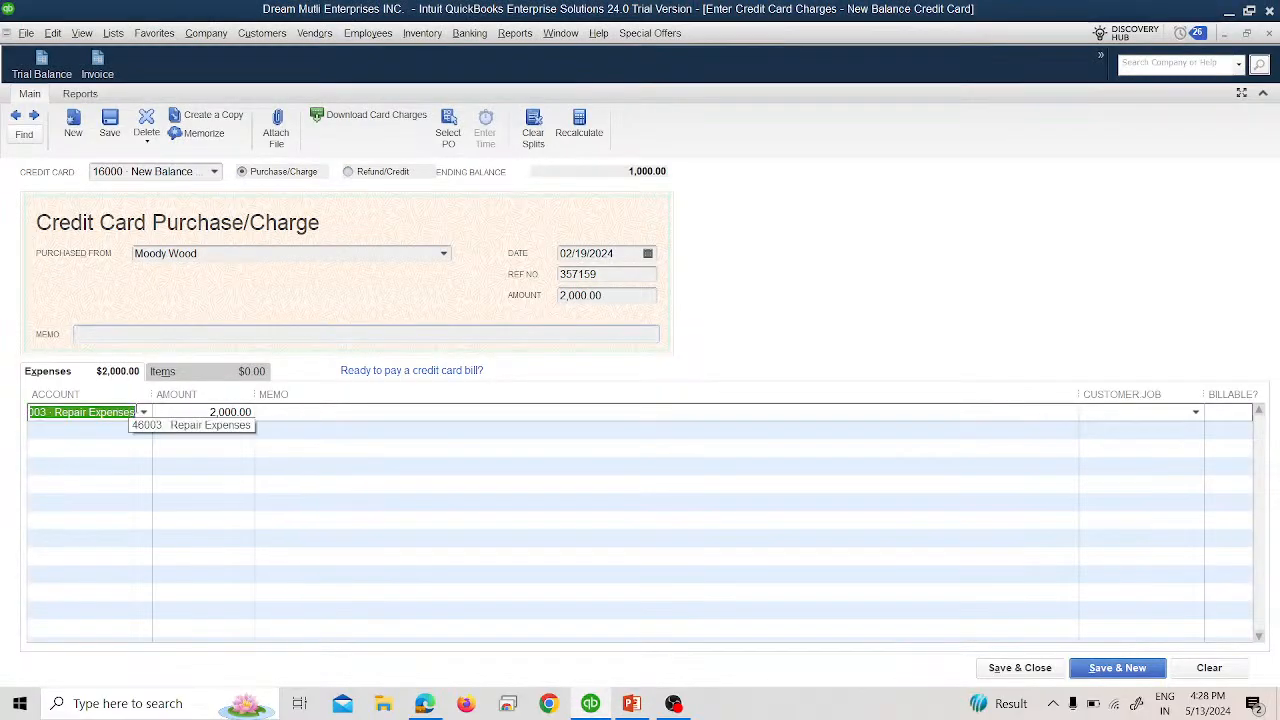
click(144, 412)
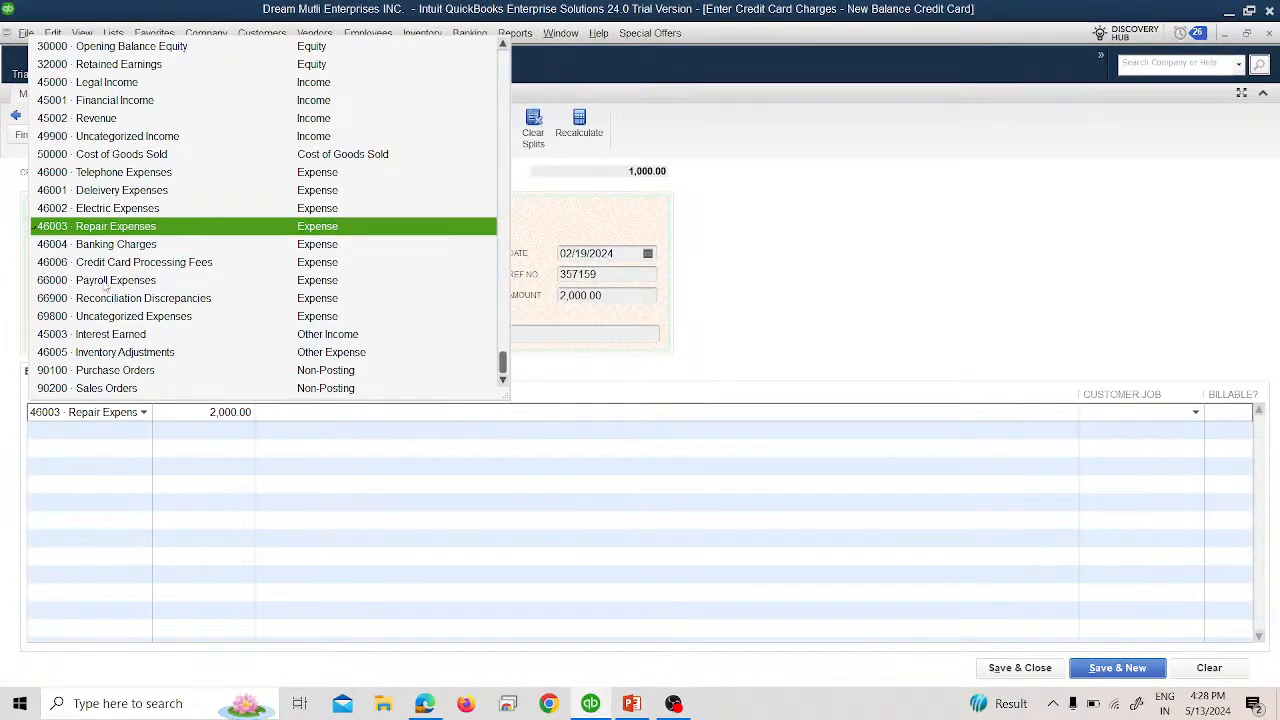
click(110, 210)
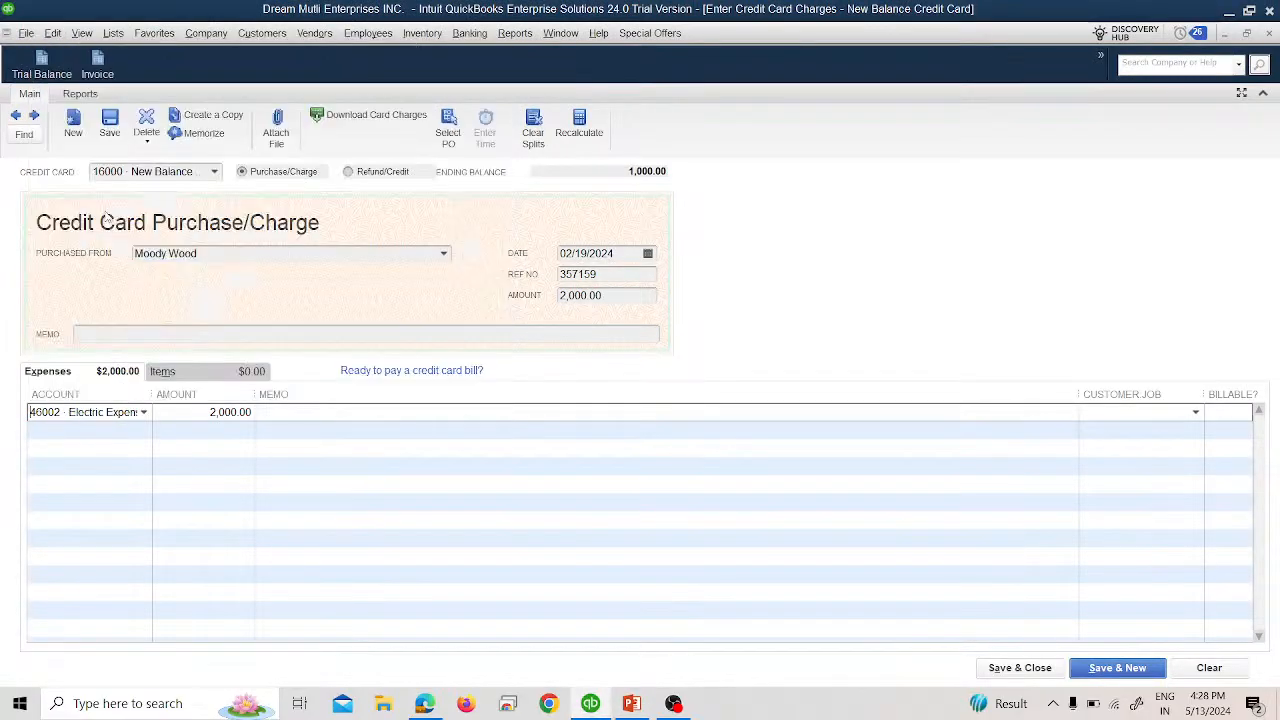
click(1010, 668)
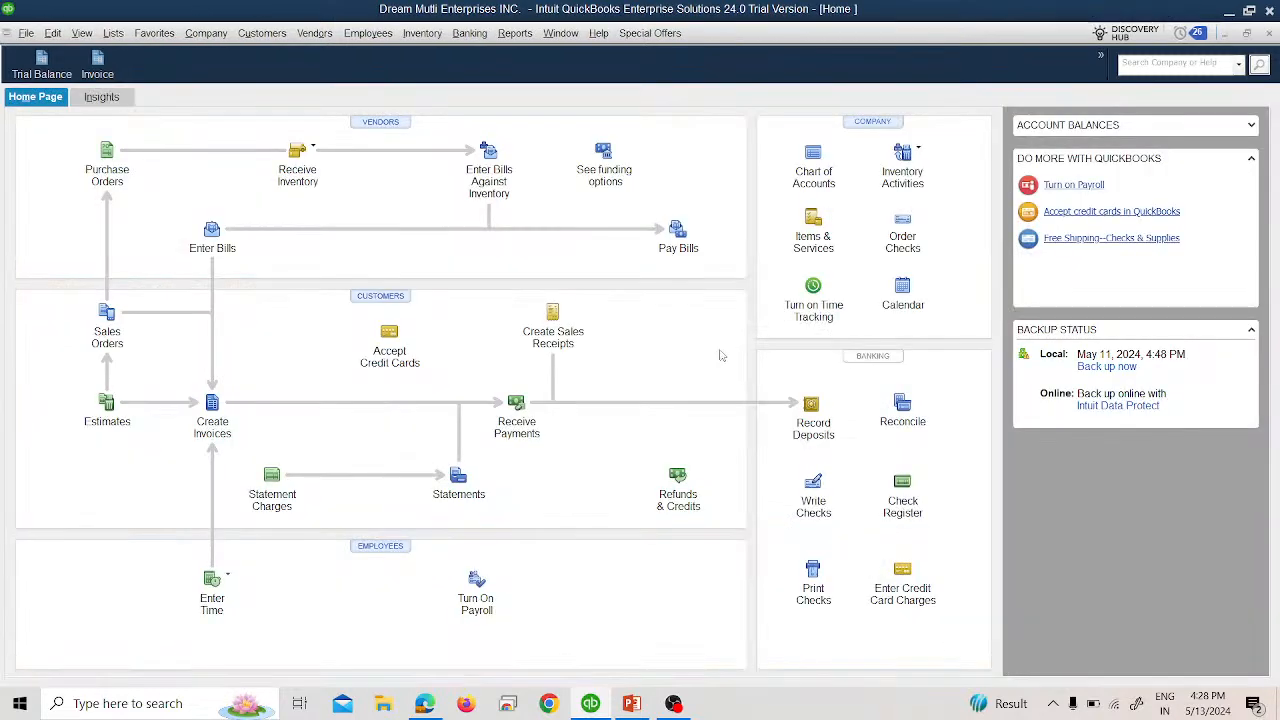
Open the Trial Balance for all dates and drill into the New Balance Credit Card's 3,000.00 credit.
click(515, 33)
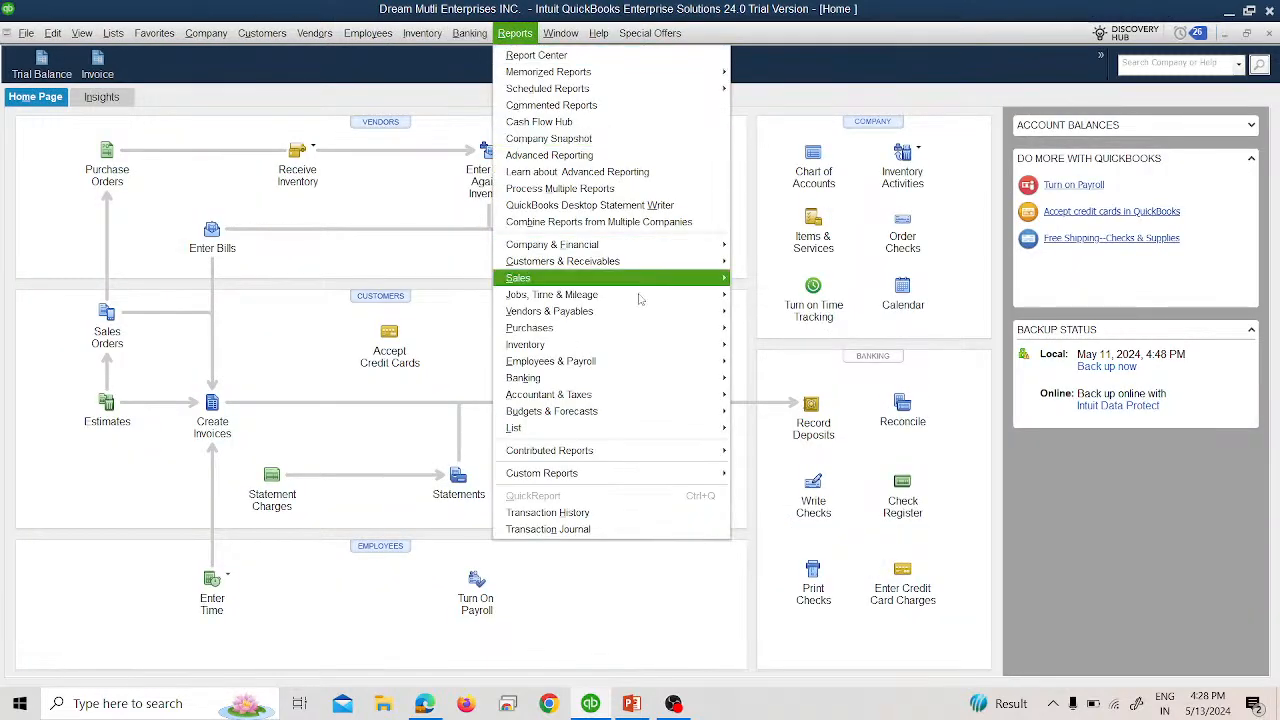
mouse_move(718, 397)
click(768, 411)
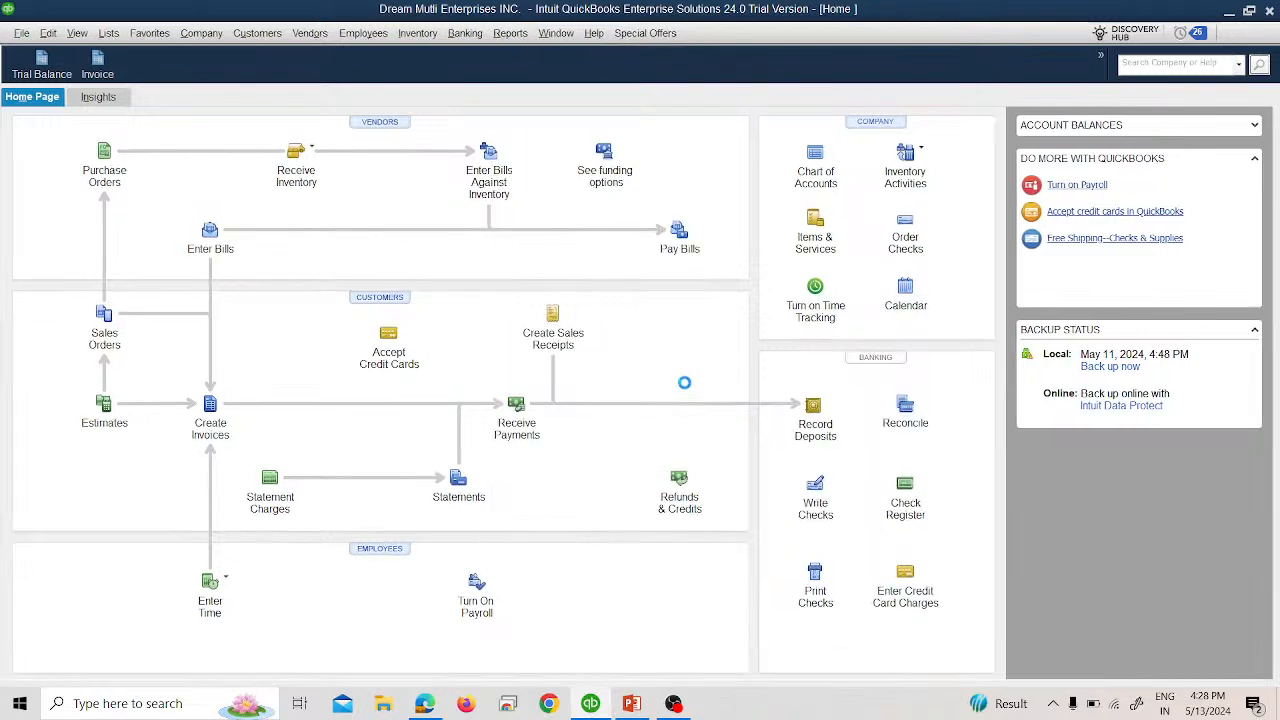
key(a)
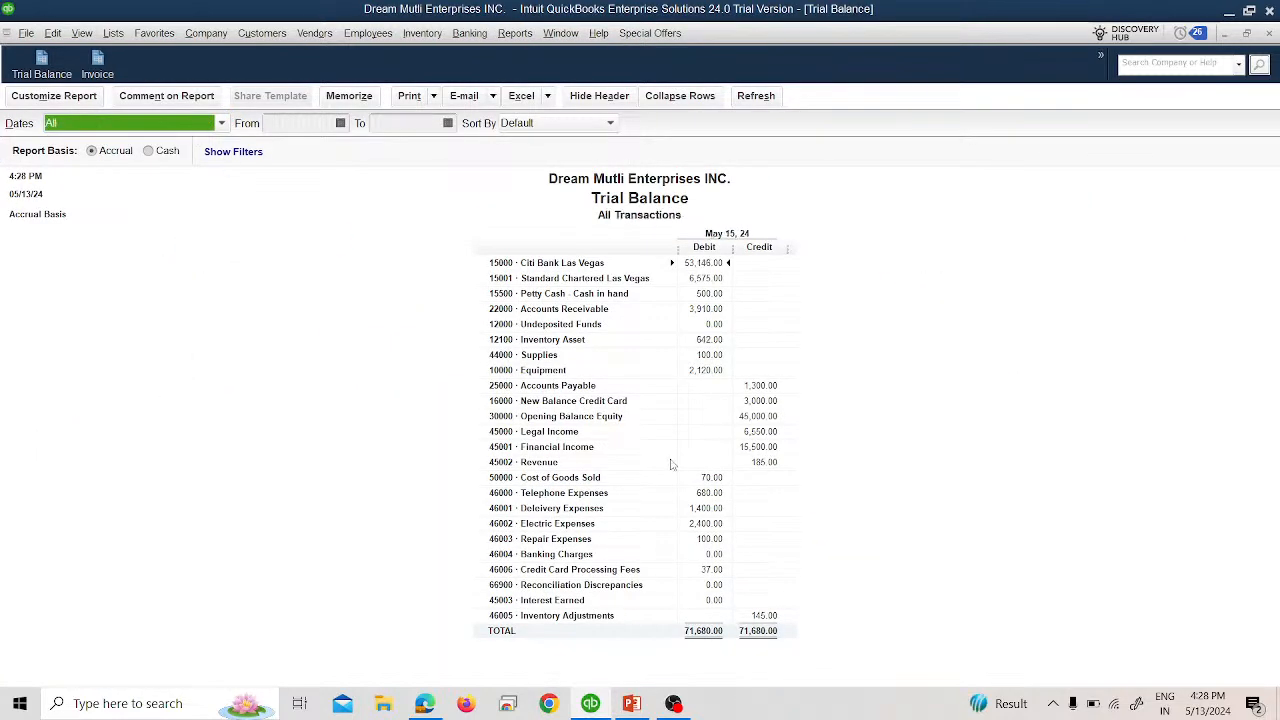
double_click(760, 401)
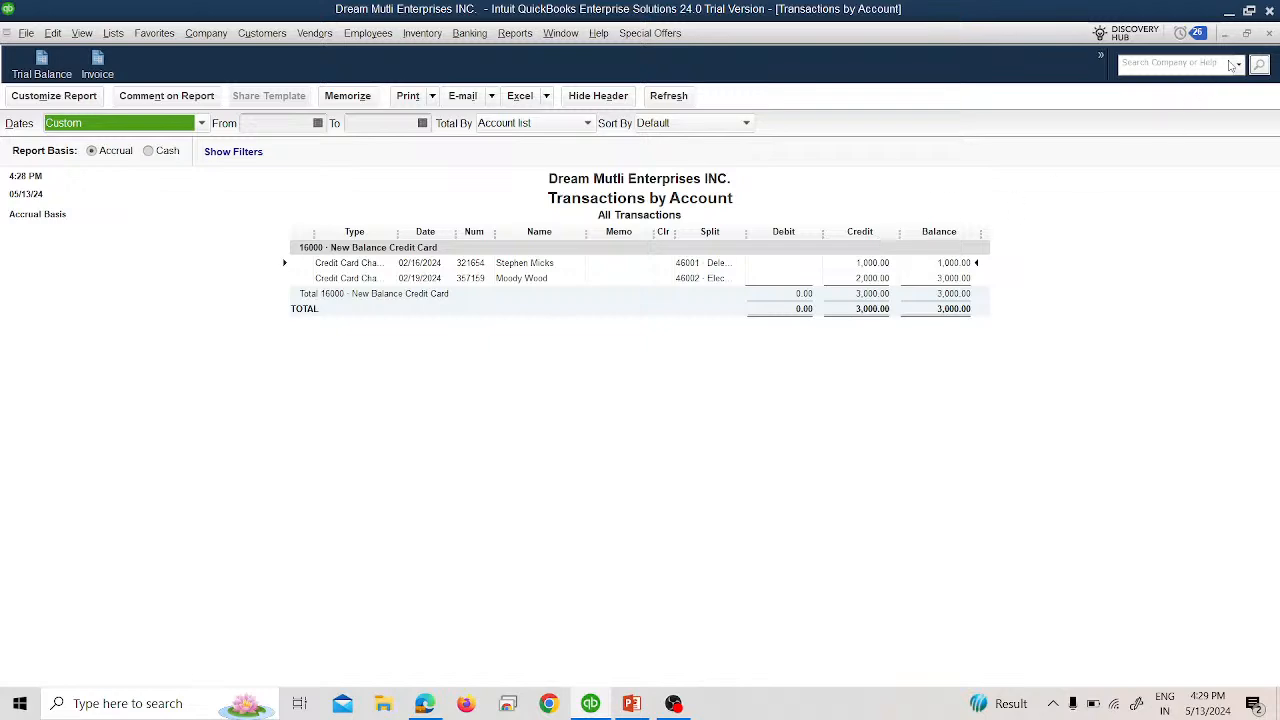
Close both reports without memorizing and open Pay Bills, checking the vendor credit slide.
click(1270, 34)
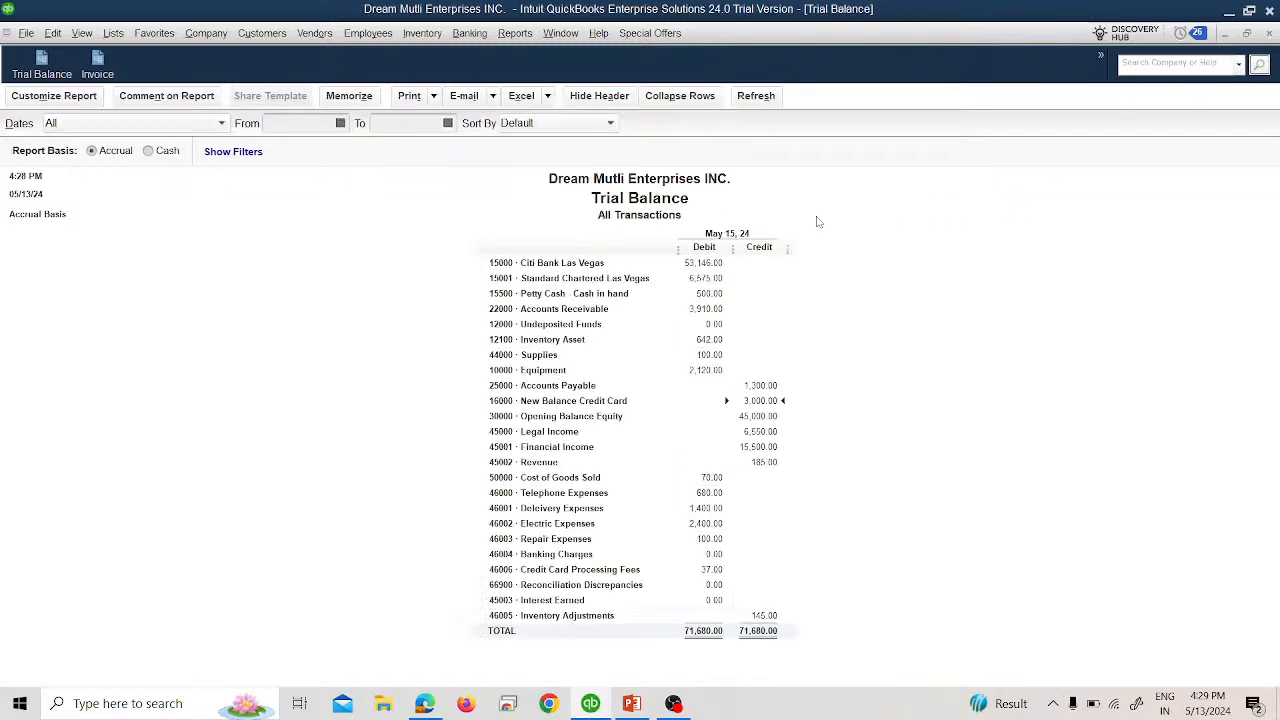
click(1269, 35)
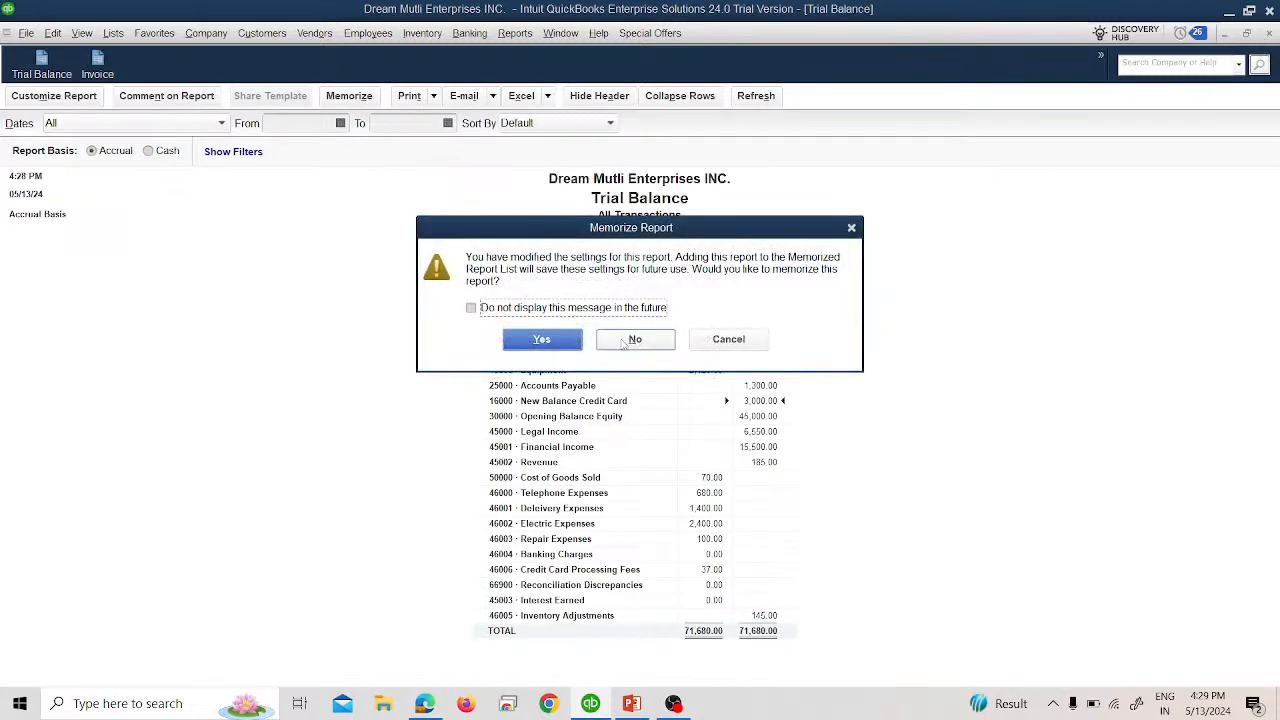
click(650, 341)
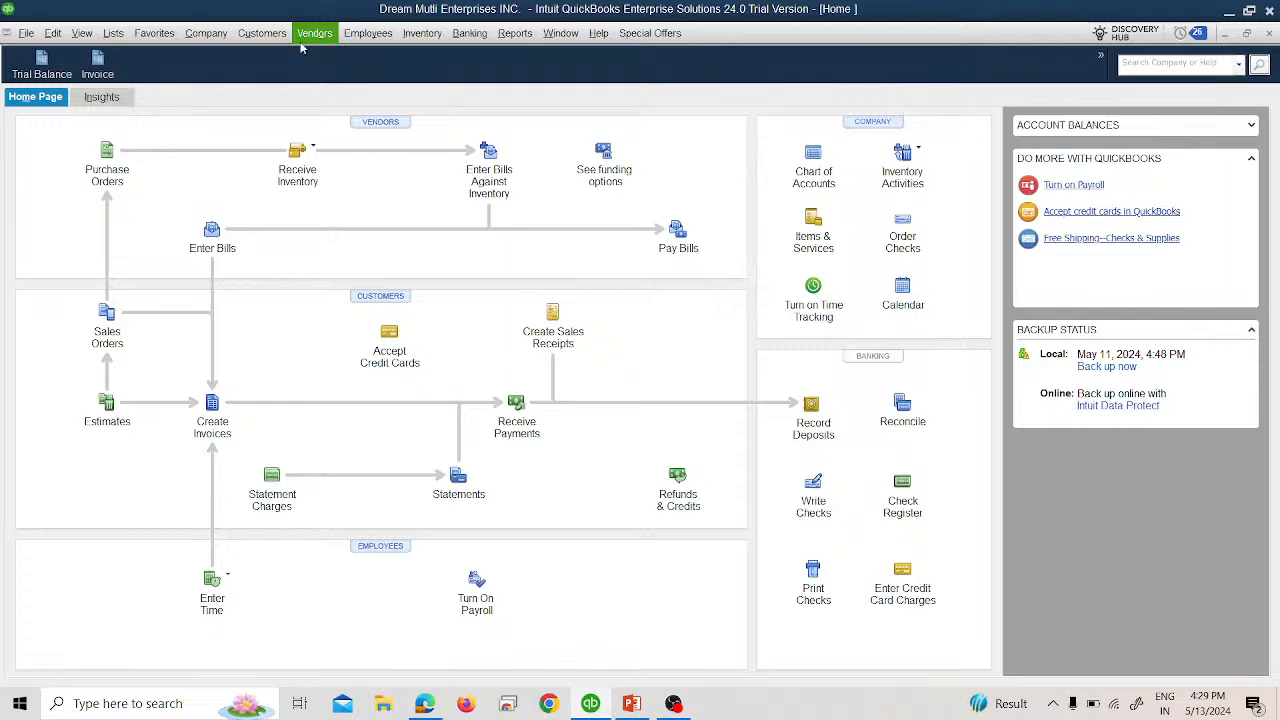
click(312, 36)
click(335, 129)
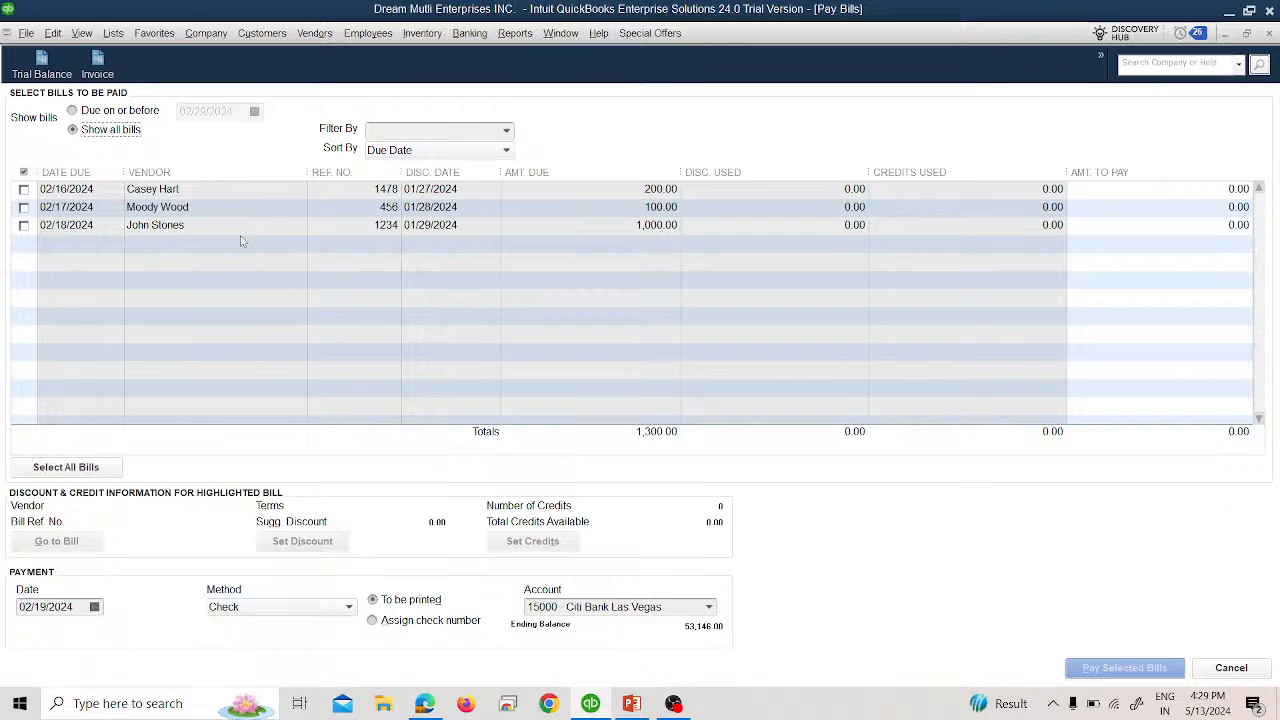
key(alt+Tab)
key(Right)
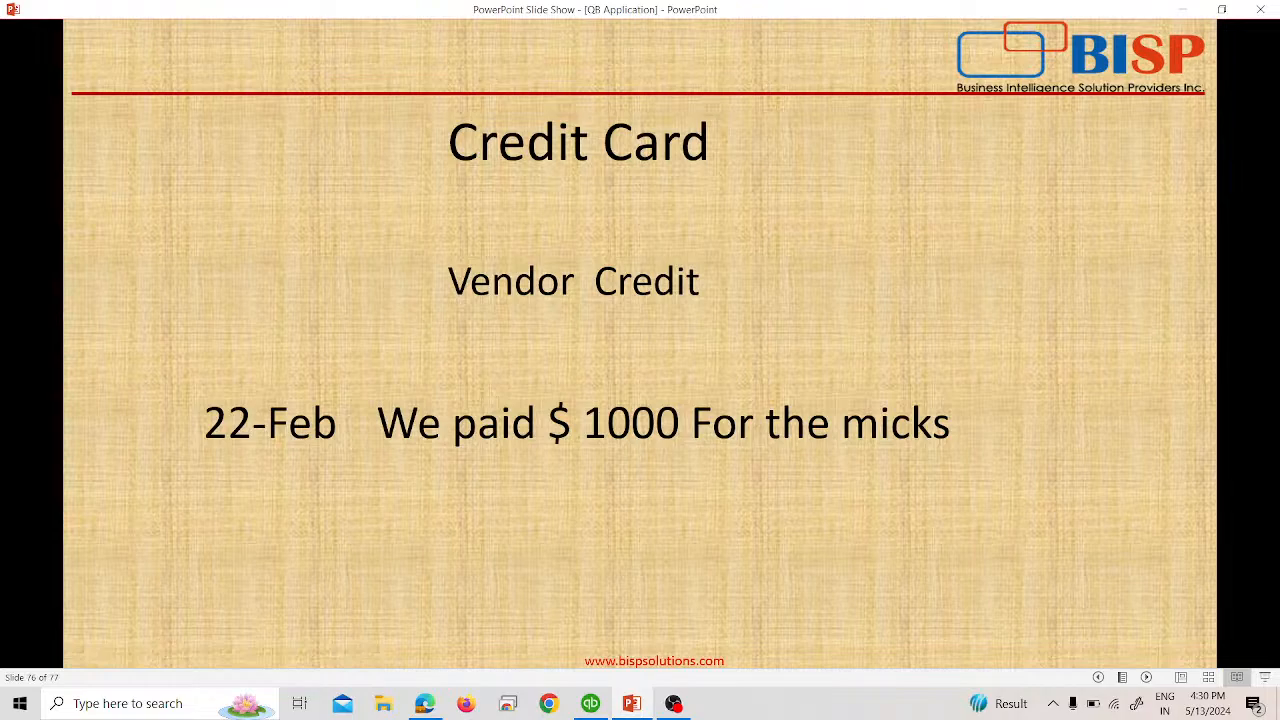
key(alt+Tab)
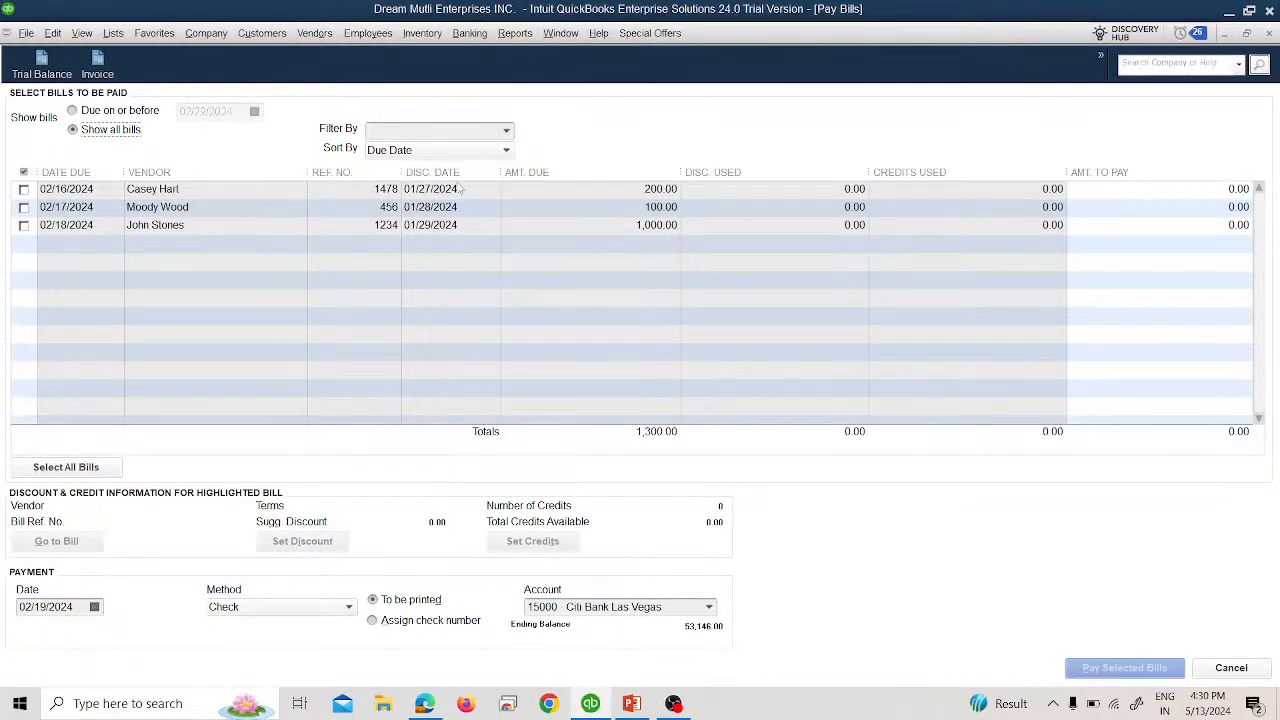
Filter the unpaid bills by one vendor, sort by credits used, restore all vendors, and cancel.
click(492, 134)
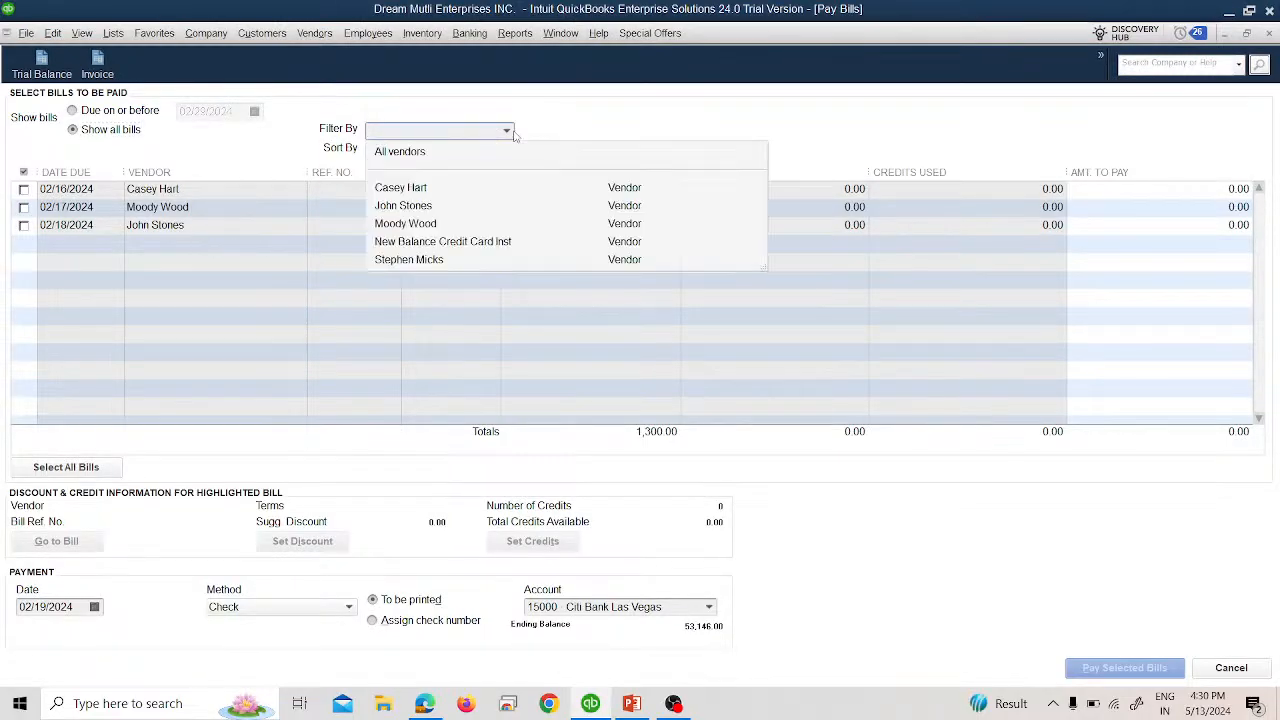
click(430, 260)
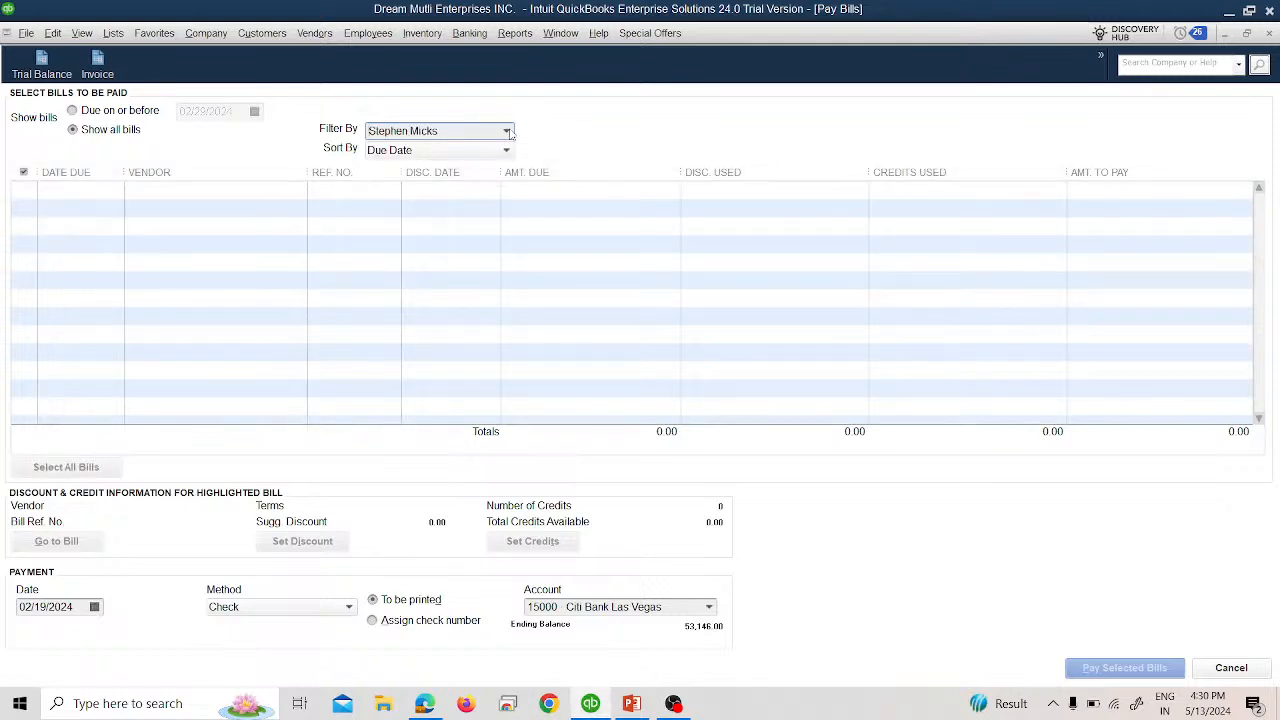
click(508, 131)
click(460, 259)
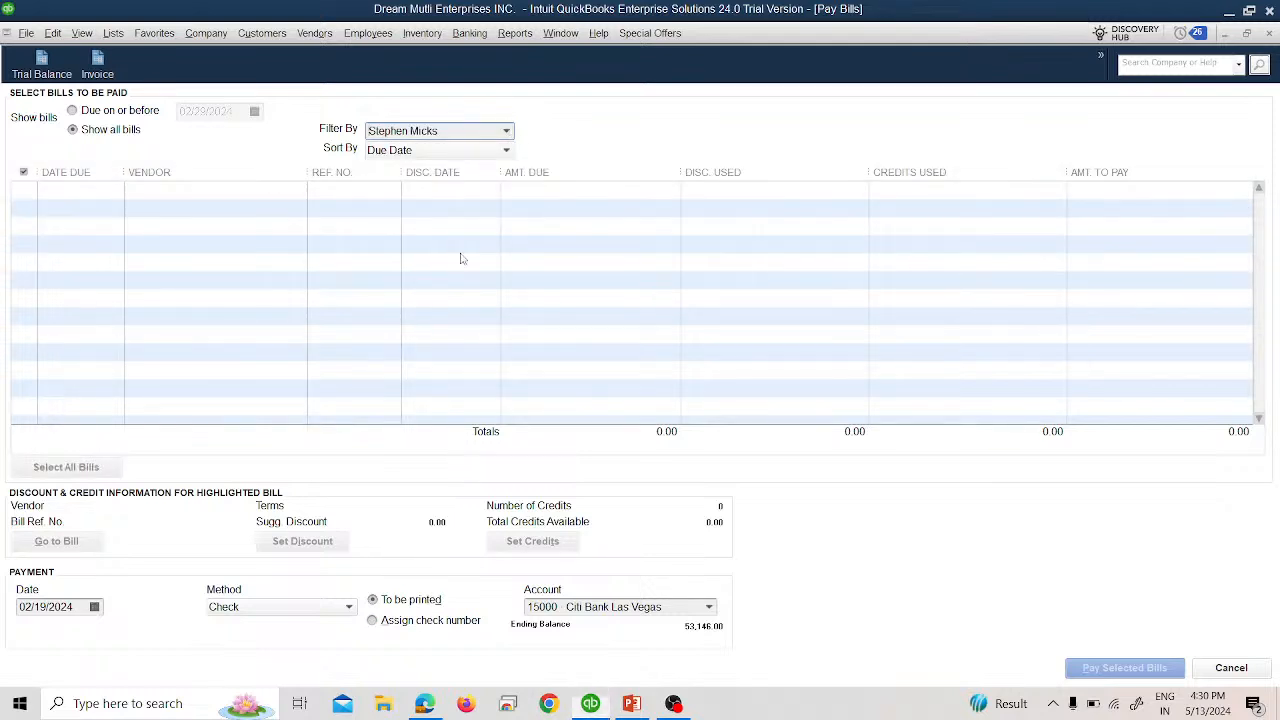
click(448, 154)
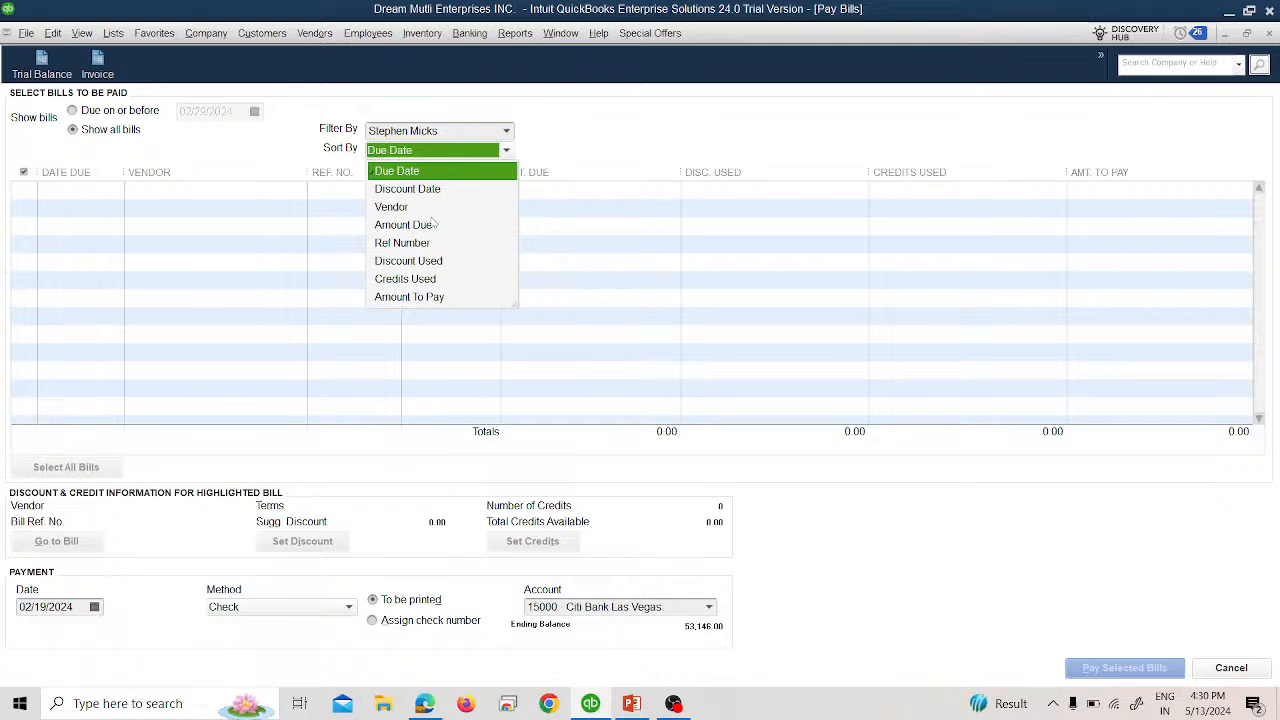
click(405, 278)
click(505, 137)
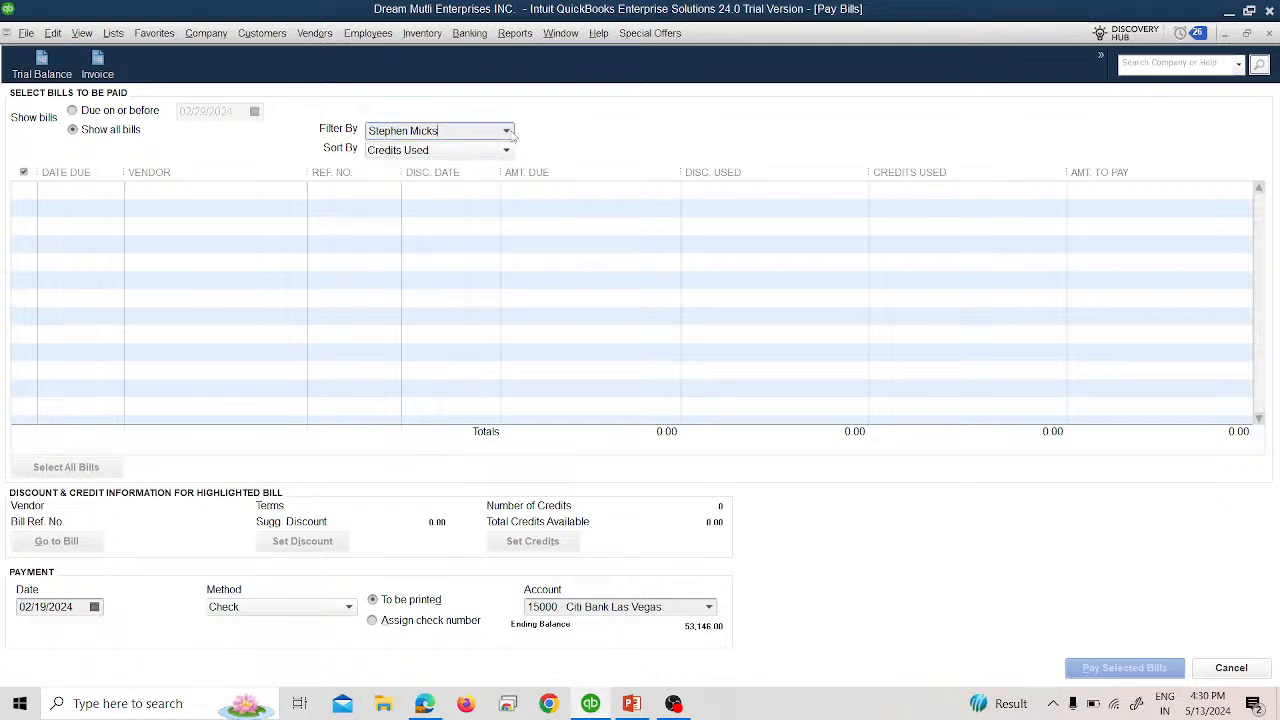
click(437, 152)
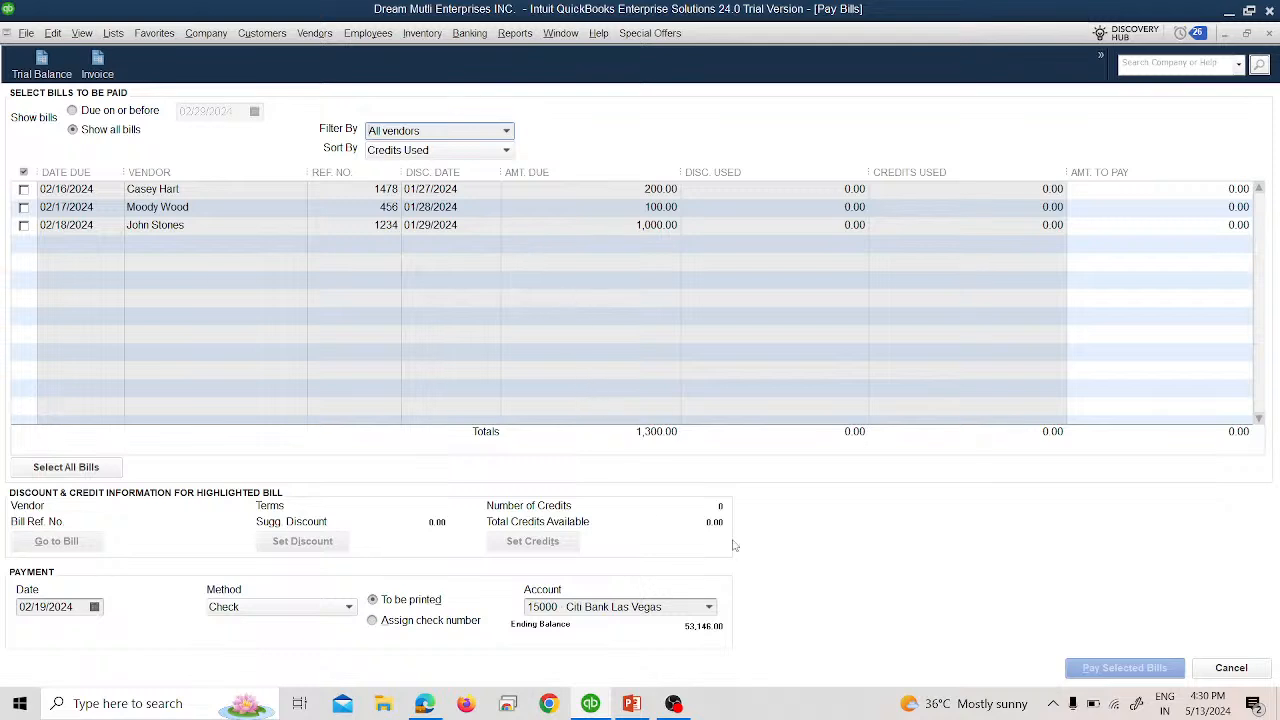
click(1216, 677)
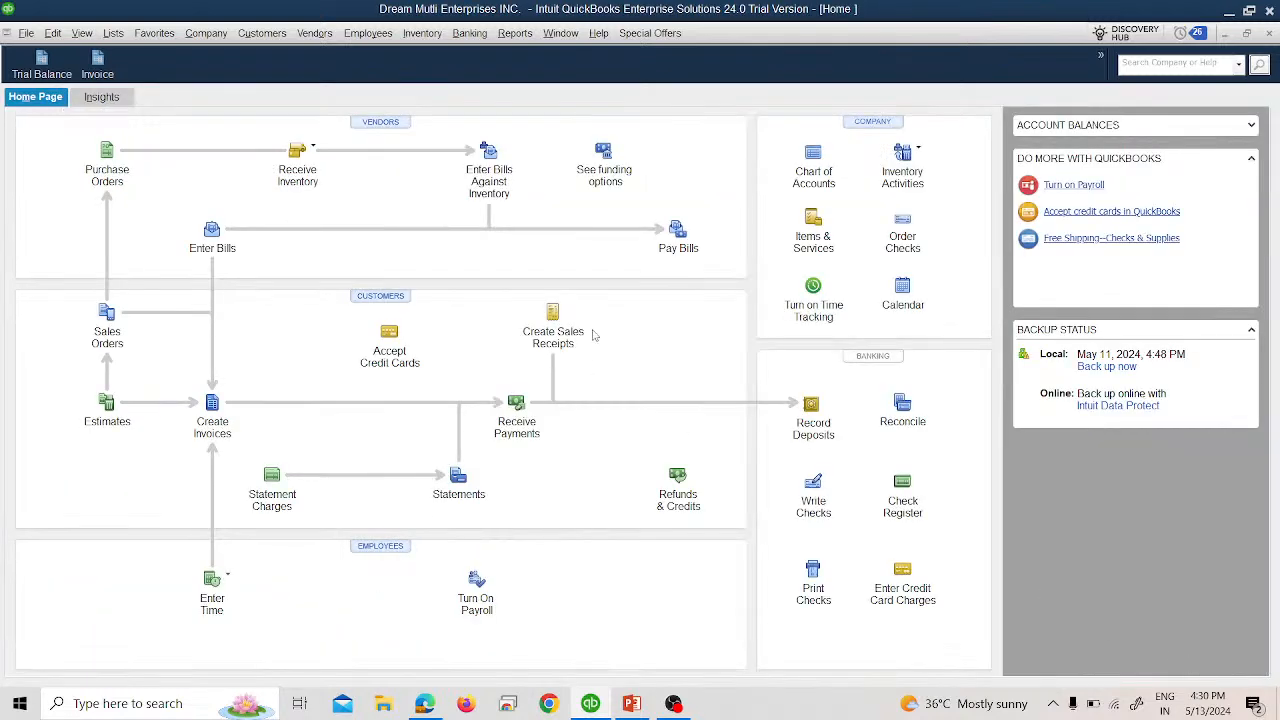
Review the New Balance Credit Card's 3,000.00 charges for all dates from the Trial Balance, closing unmemorized.
click(515, 33)
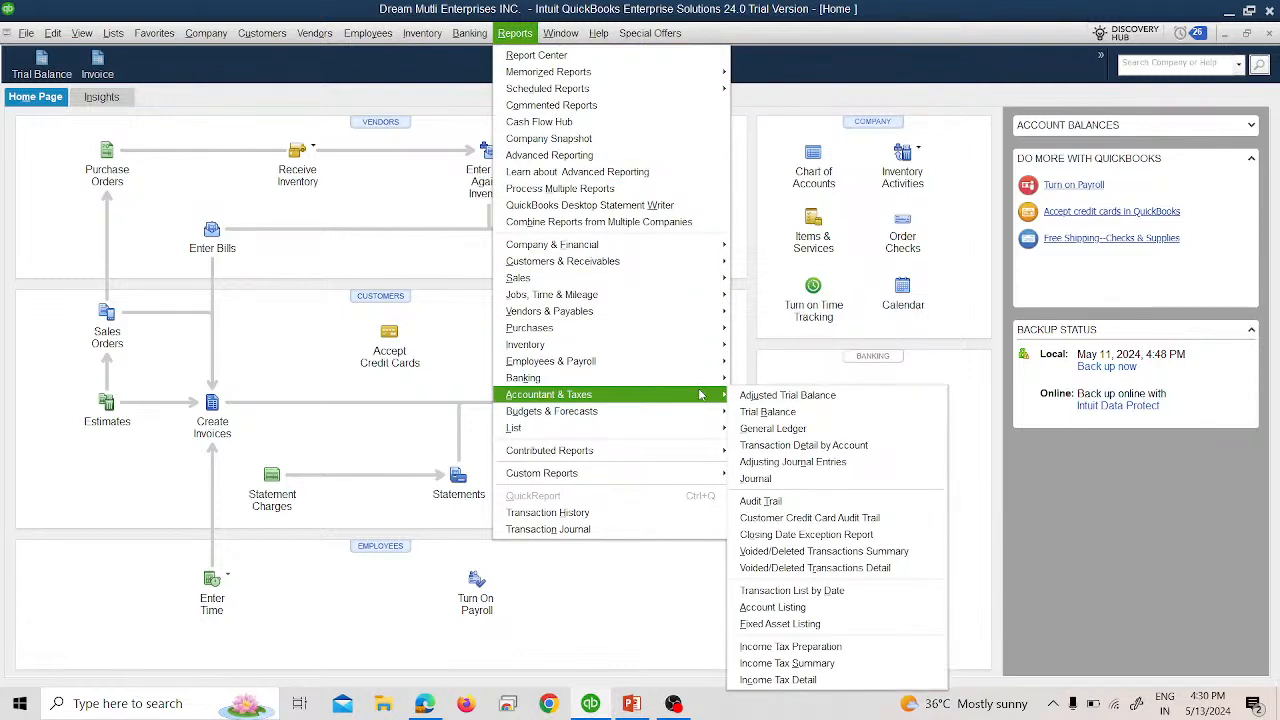
mouse_move(703, 384)
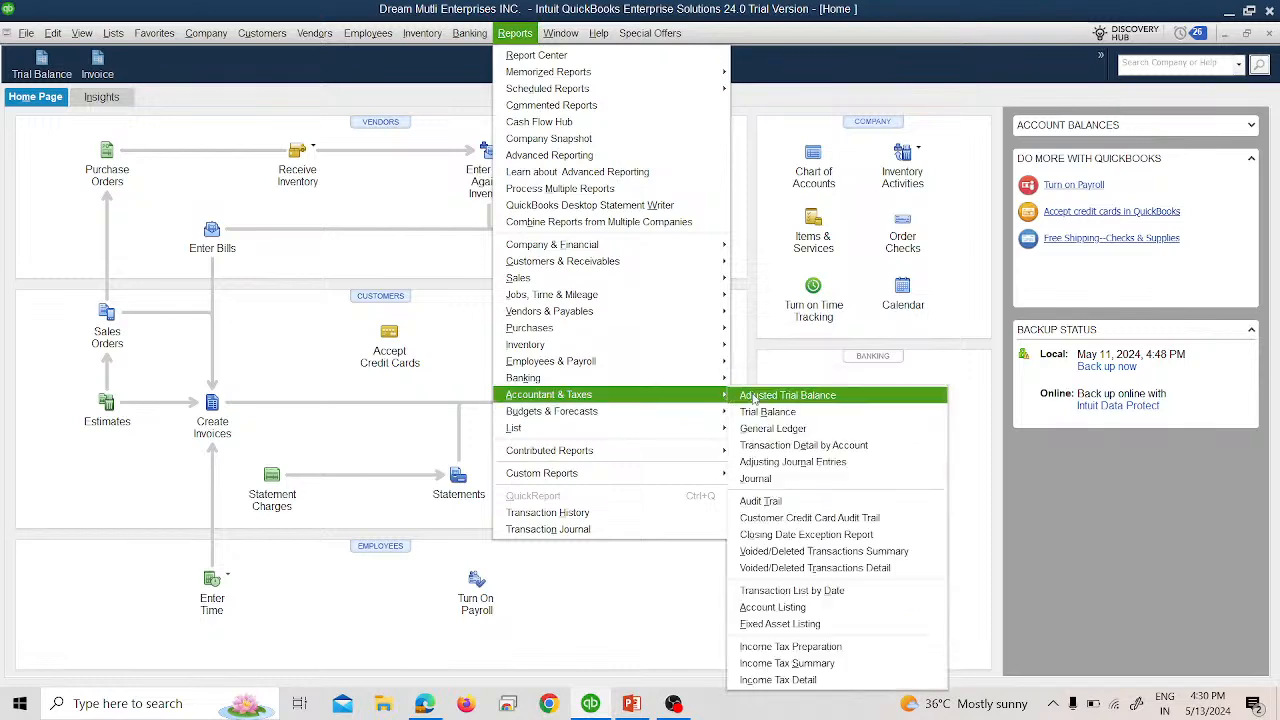
click(762, 411)
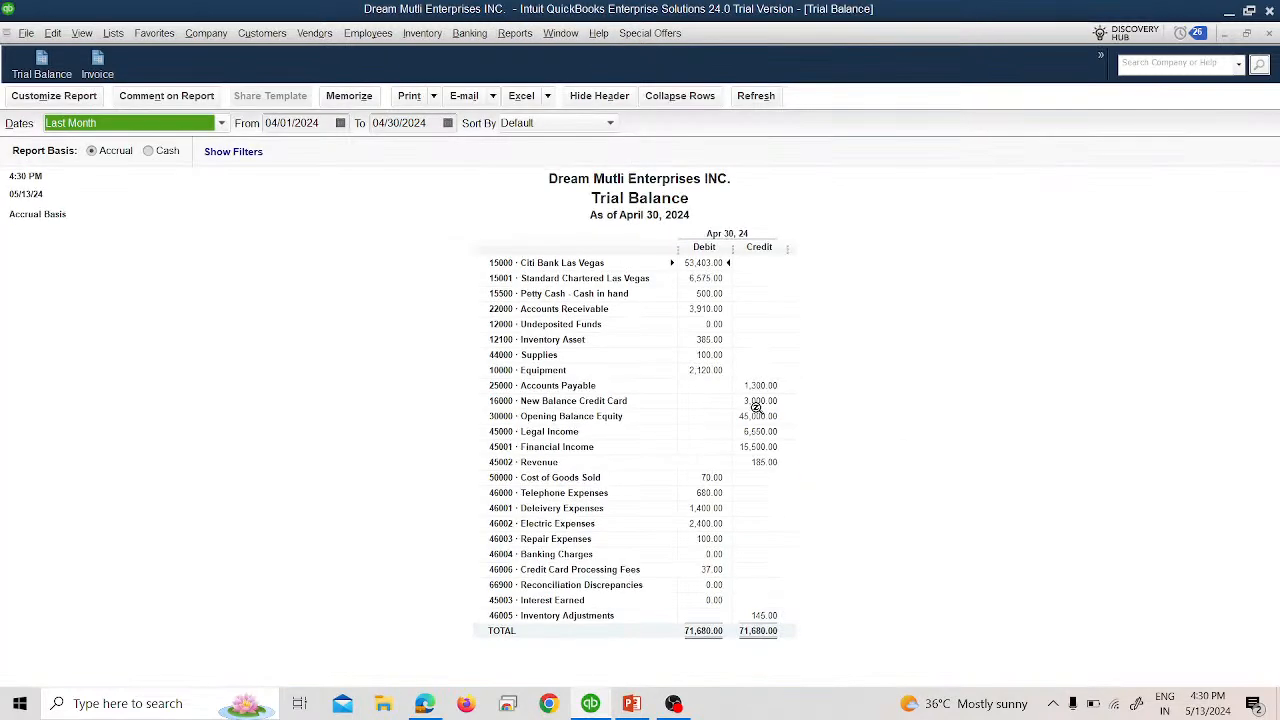
double_click(754, 399)
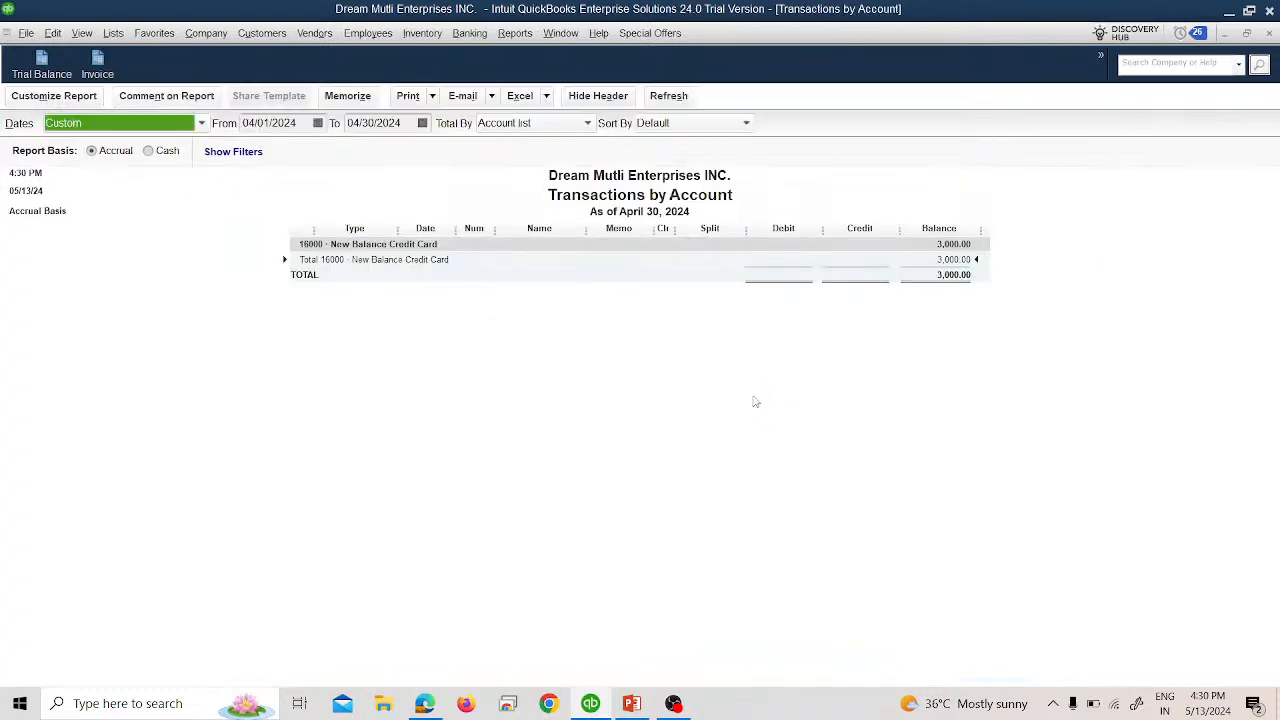
click(120, 123)
scroll(110, 150, up, 3)
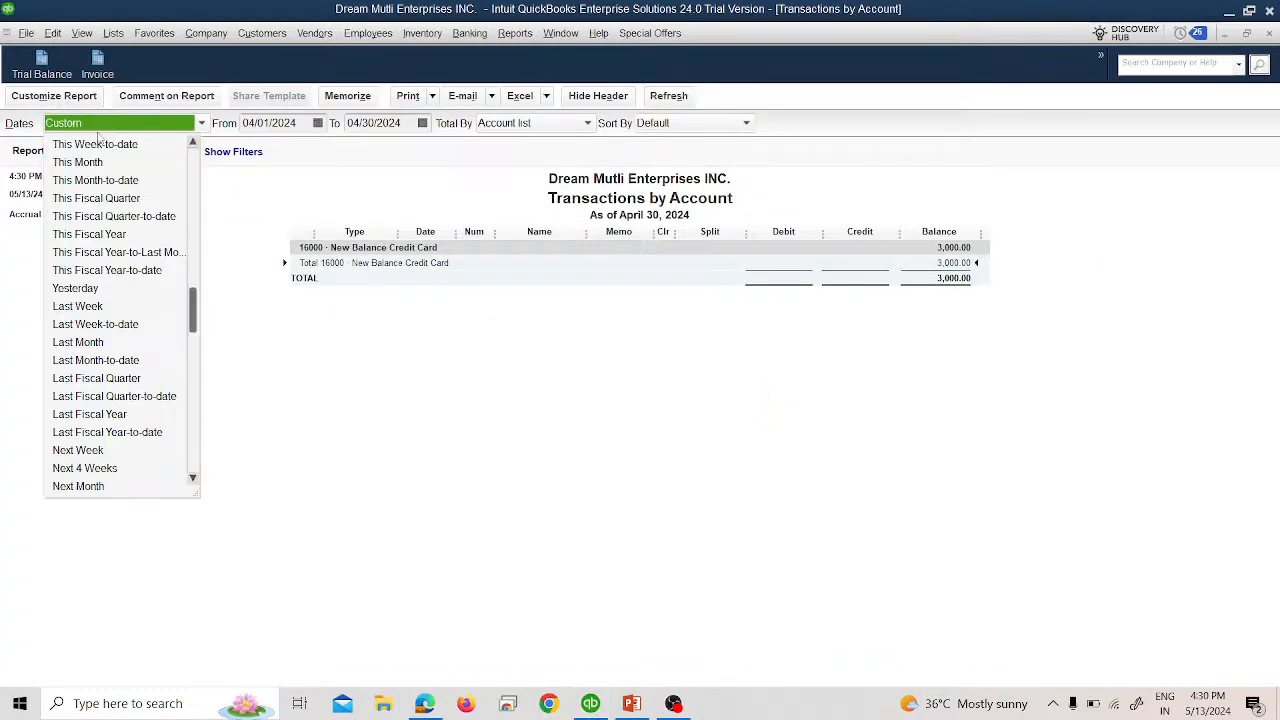
click(97, 140)
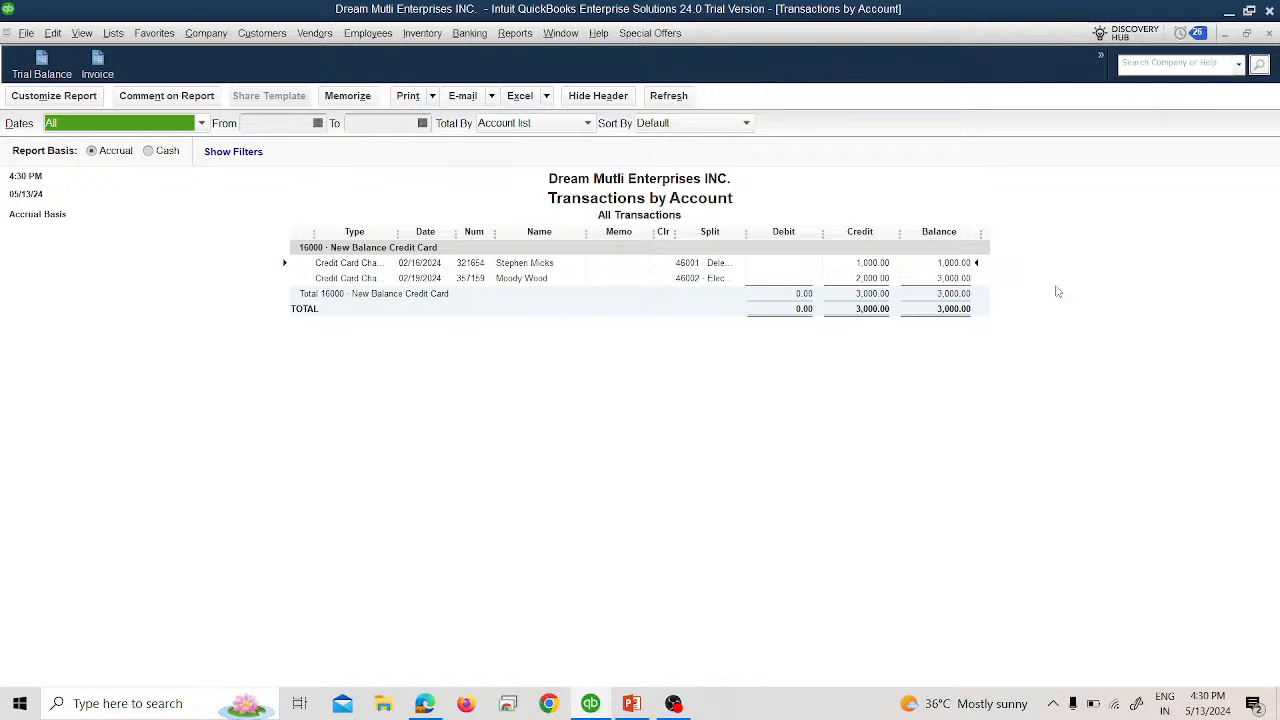
click(1268, 34)
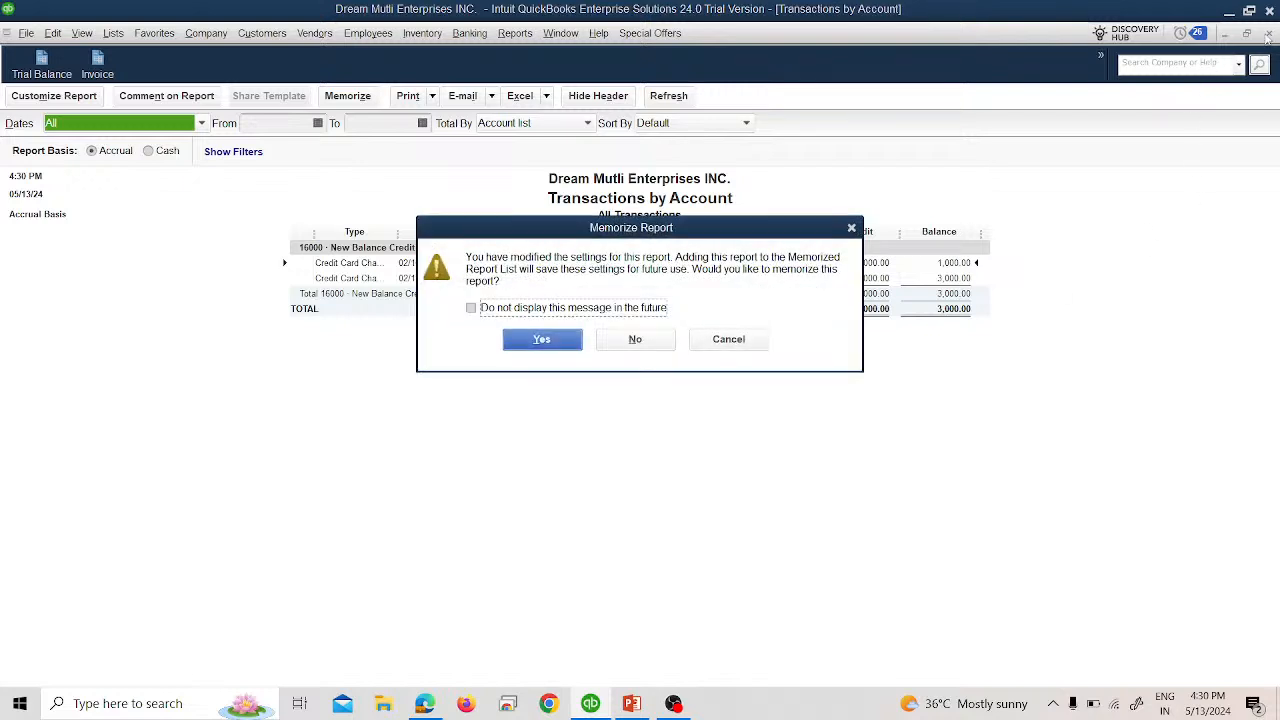
click(635, 340)
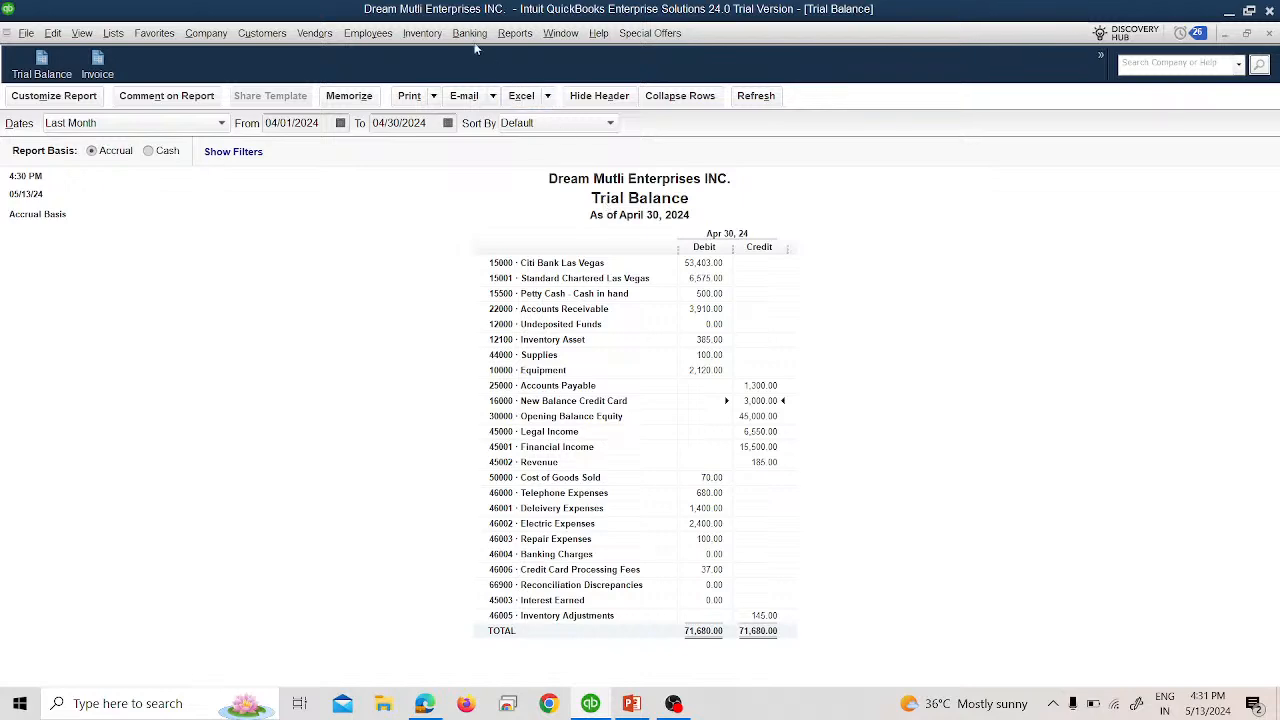
click(513, 36)
Write a new check to New Balance Credit Card Inst. for 1,000.00.
click(479, 53)
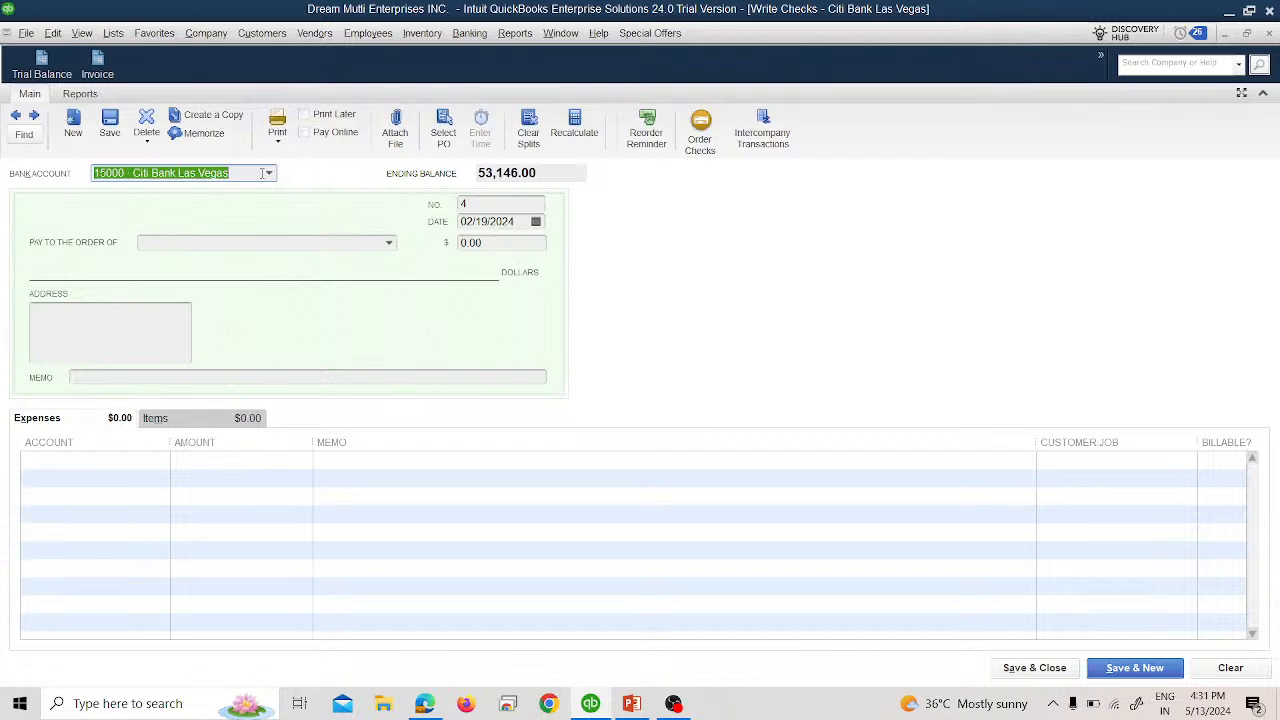
click(390, 243)
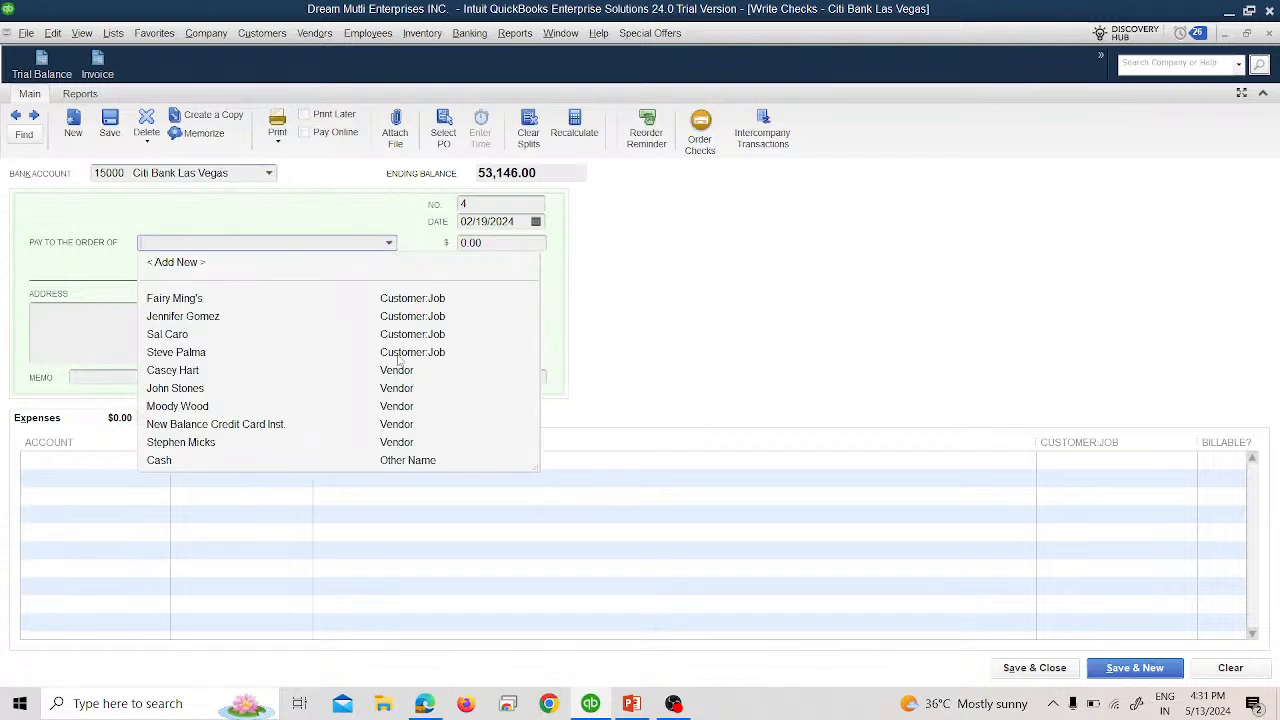
click(389, 428)
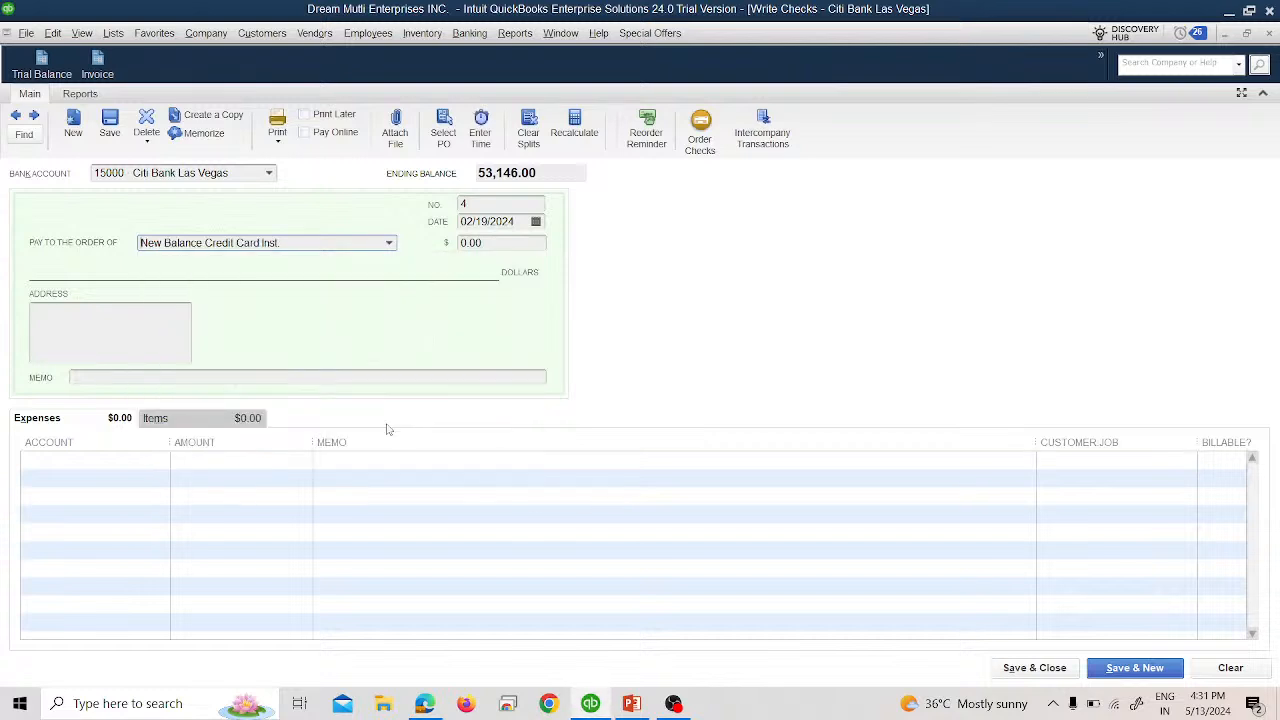
click(460, 246)
text(100)
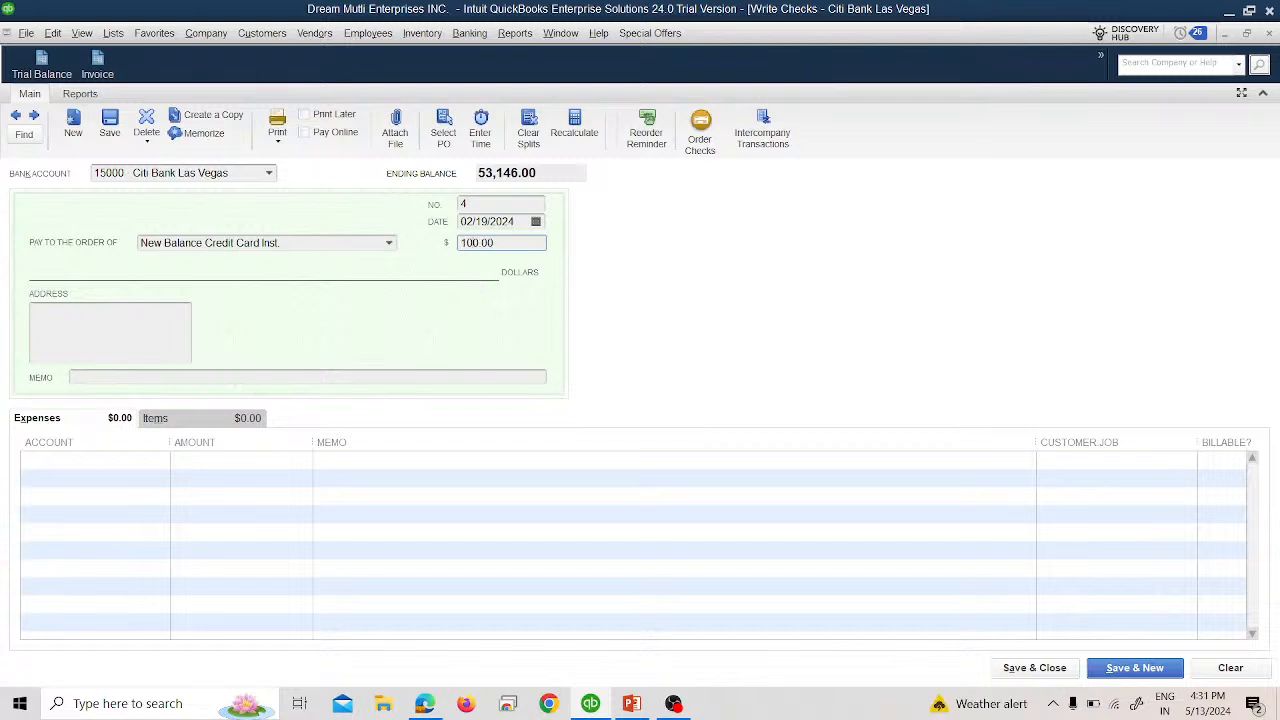
key(Tab)
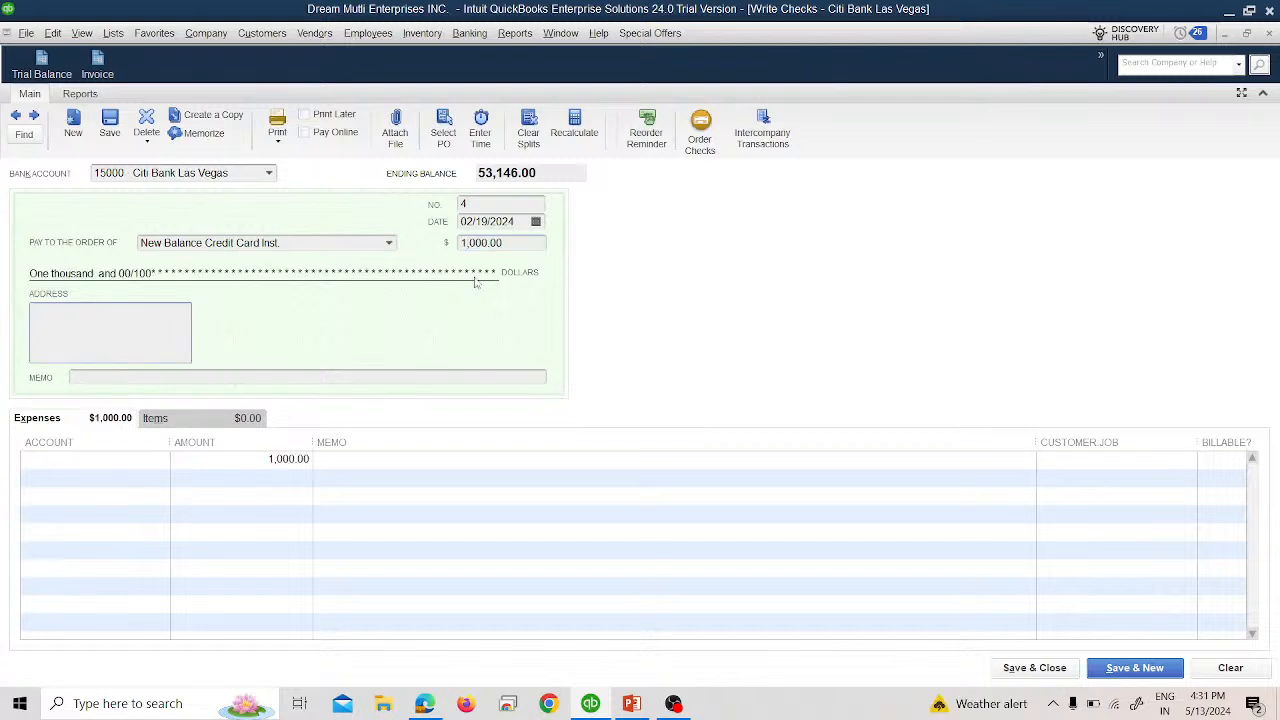
Post the check to 16000 New Balance Credit Card and save it.
click(152, 457)
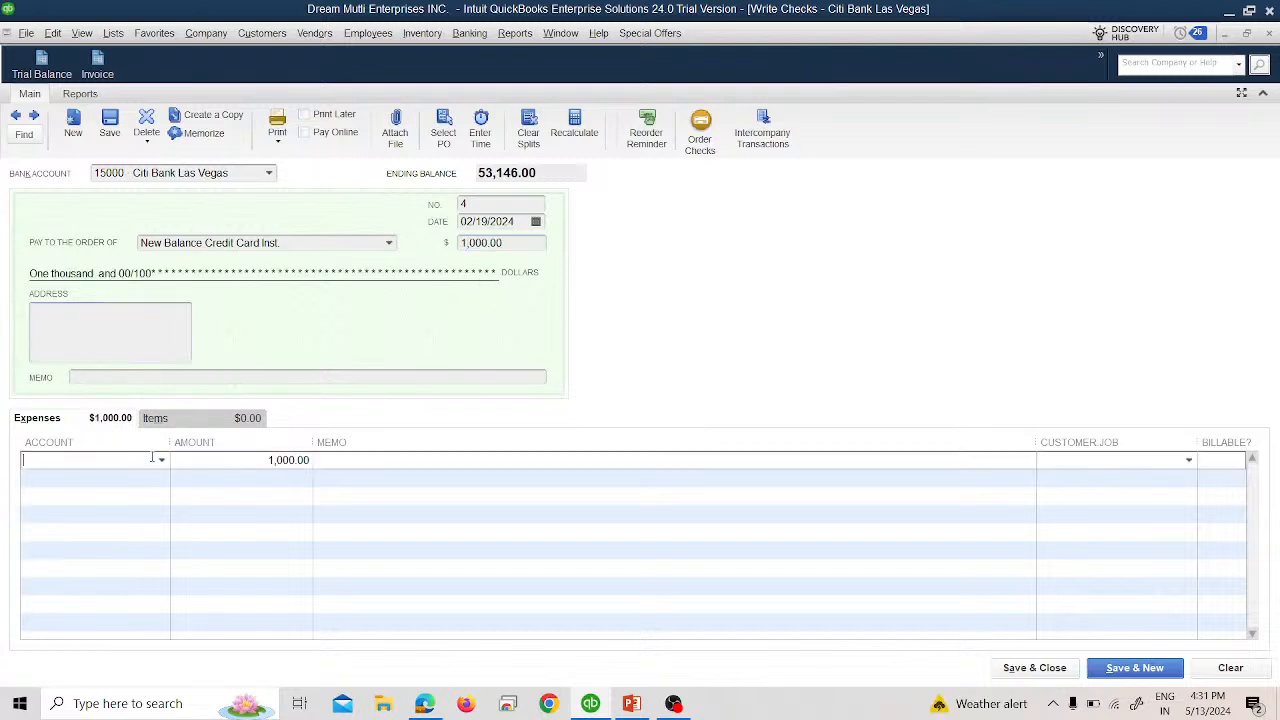
click(160, 460)
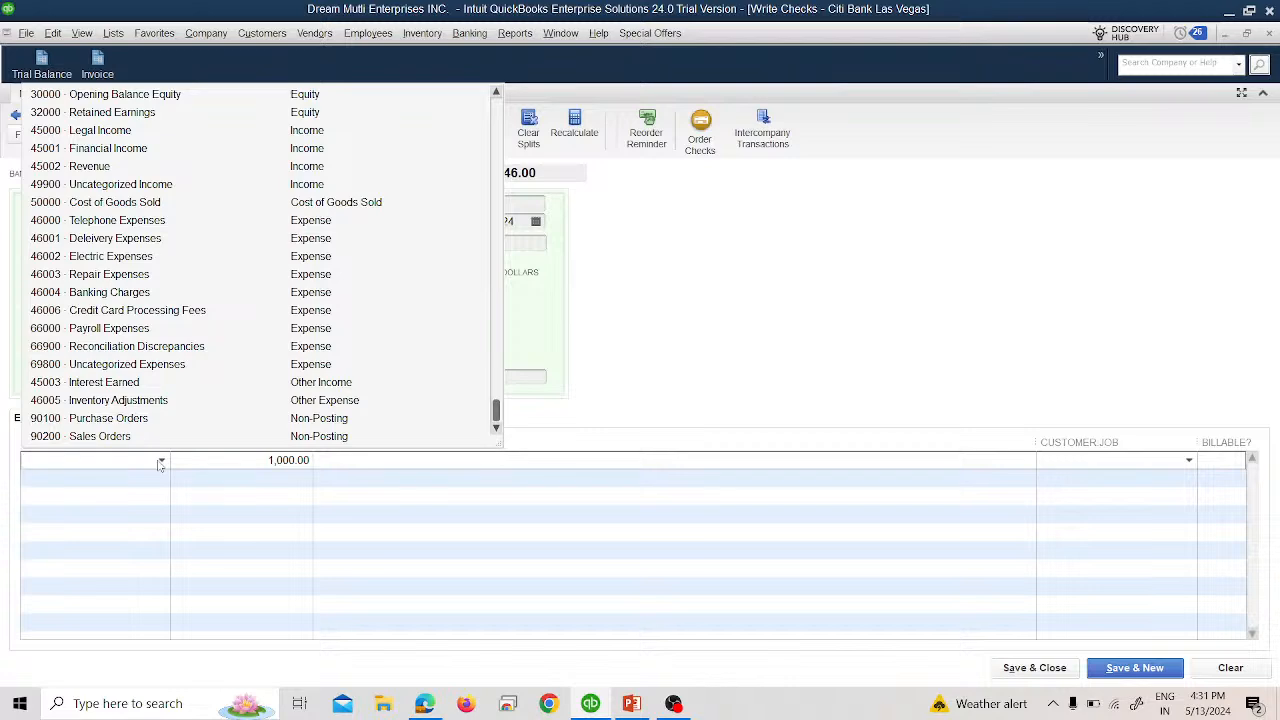
scroll(222, 350, up, 3)
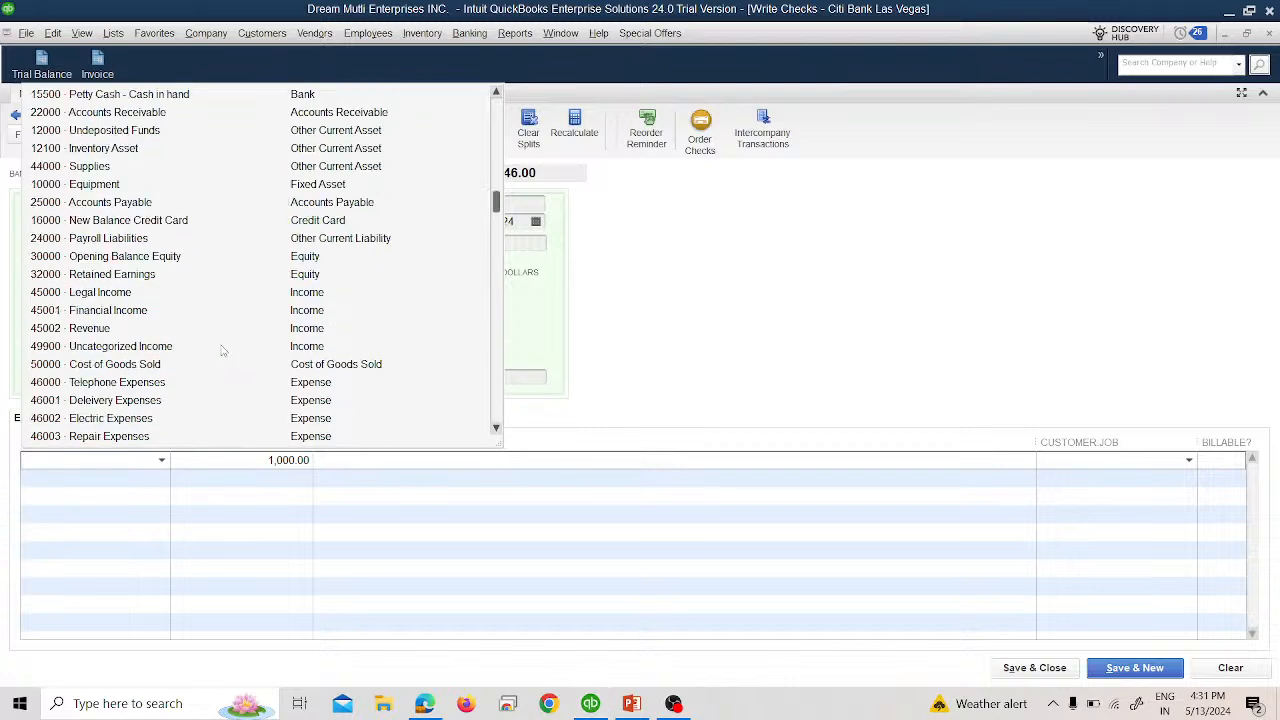
scroll(222, 350, up, 1)
scroll(225, 352, down, 4)
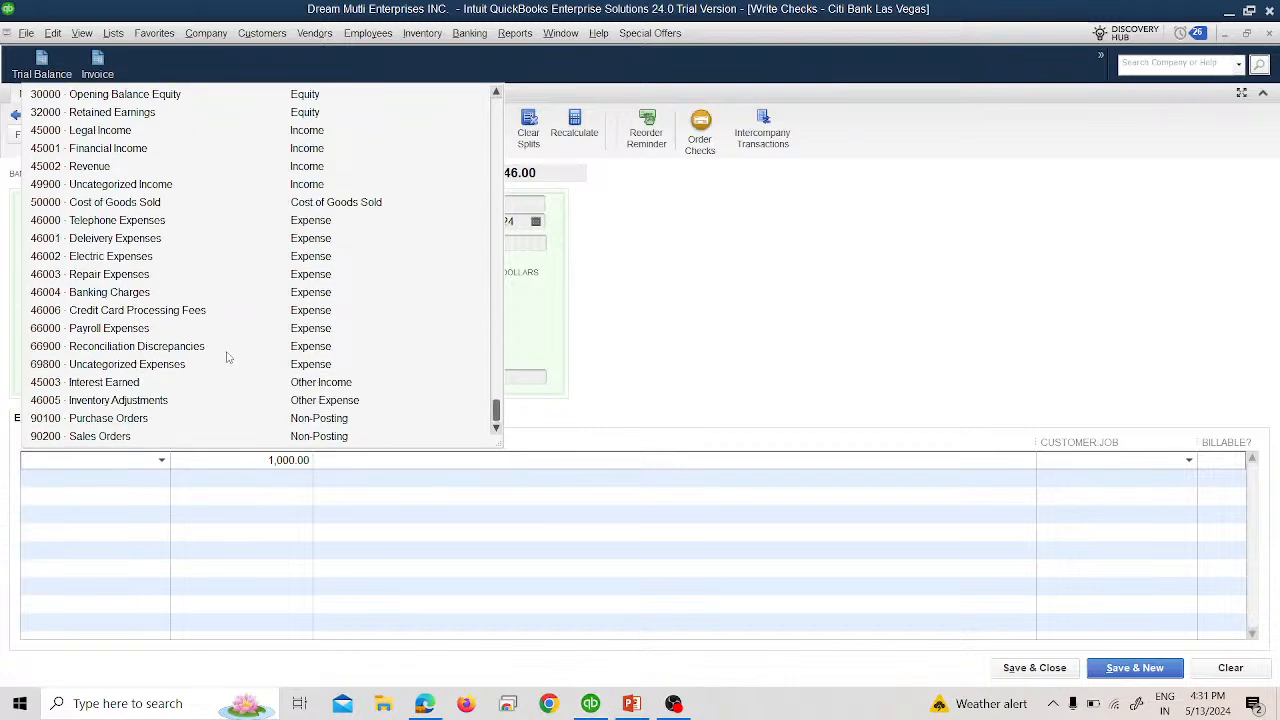
scroll(227, 357, up, 1)
scroll(226, 357, up, 1)
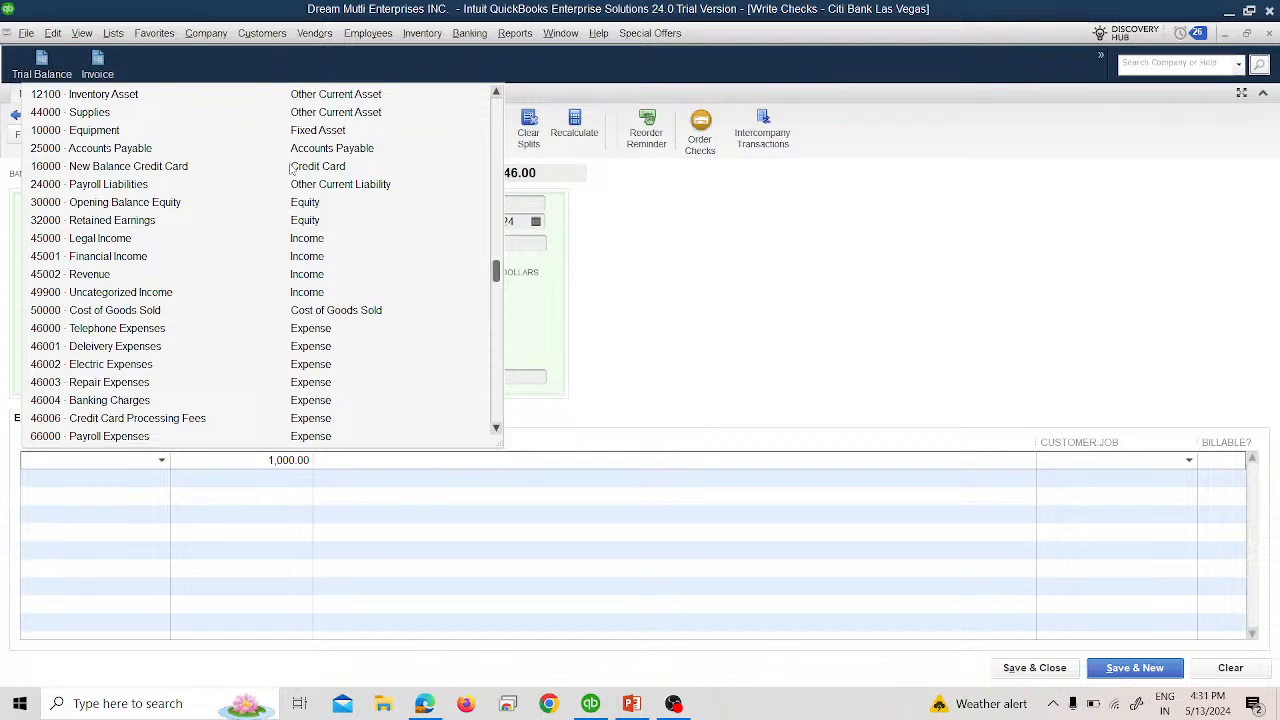
click(293, 168)
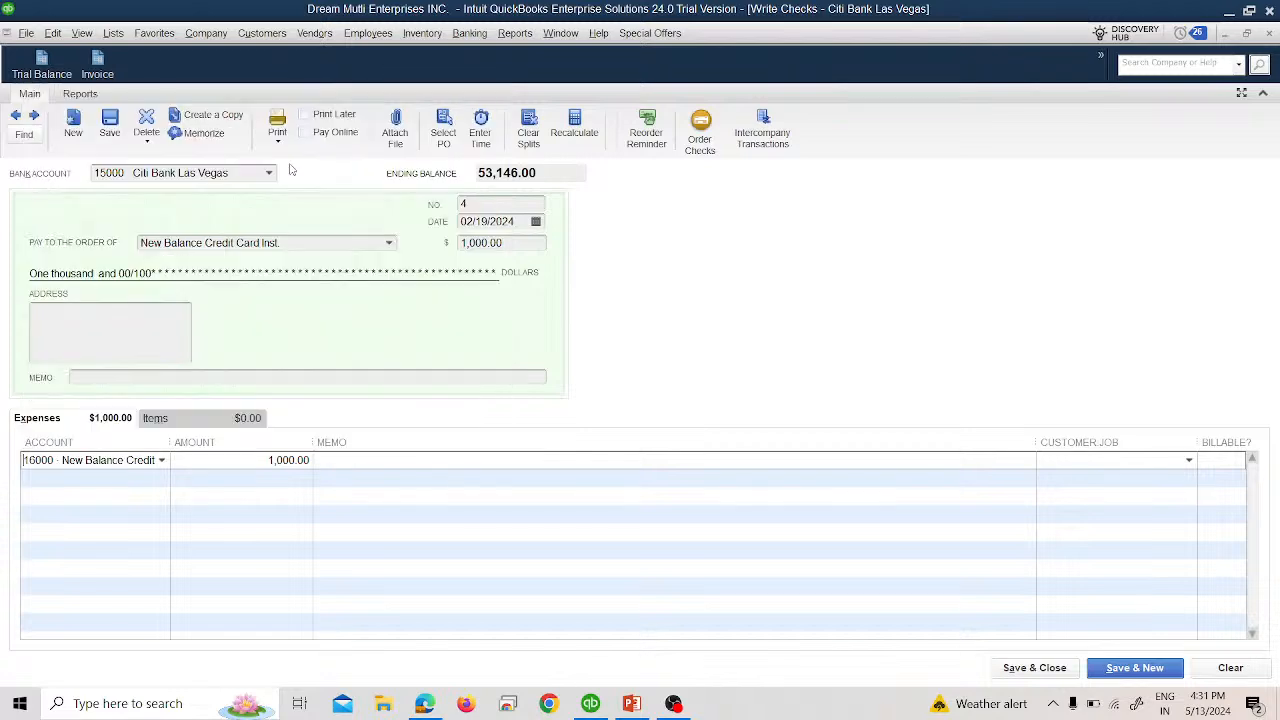
click(1001, 668)
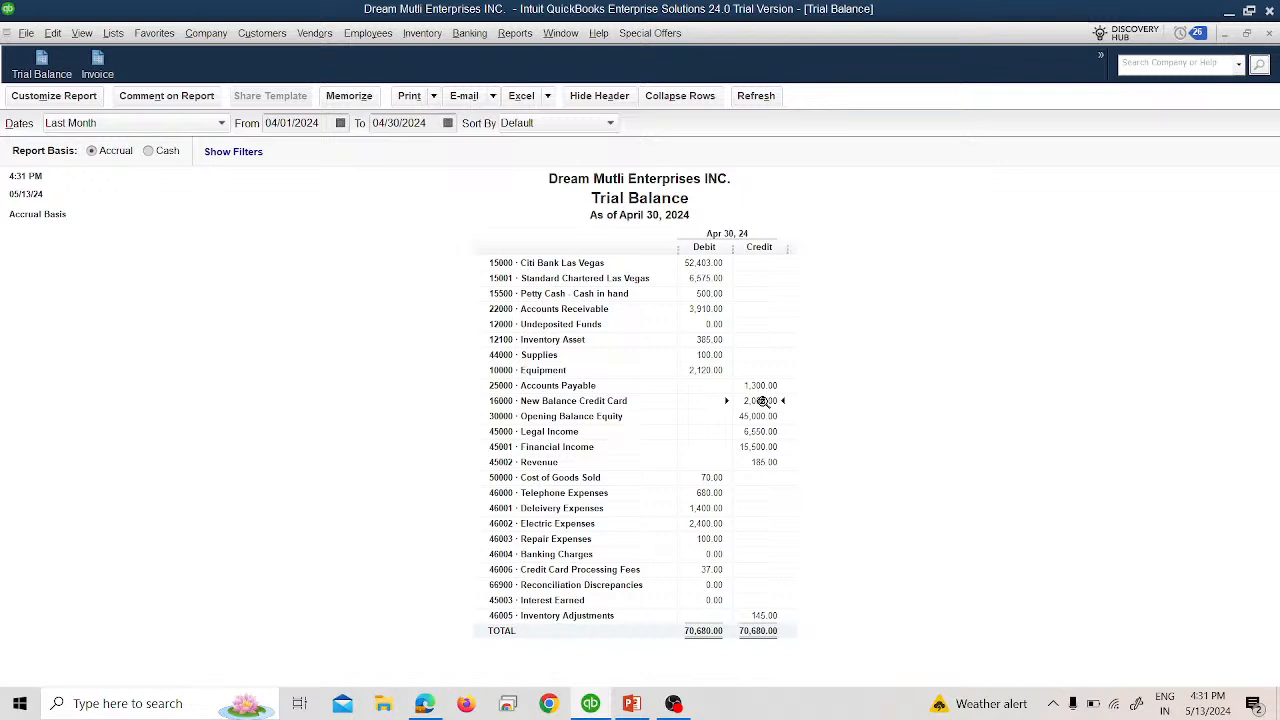
Show all-date transactions behind the New Balance Credit Card balance, then close without memorizing.
double_click(763, 400)
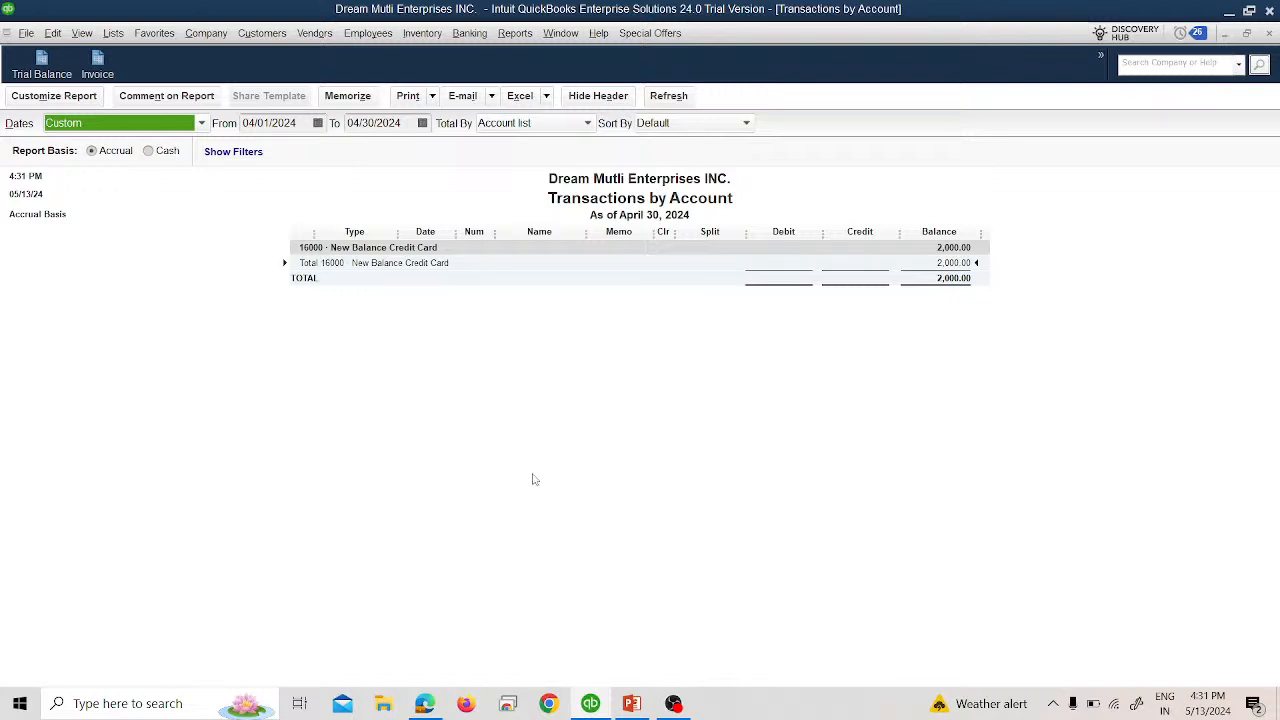
click(172, 120)
click(116, 141)
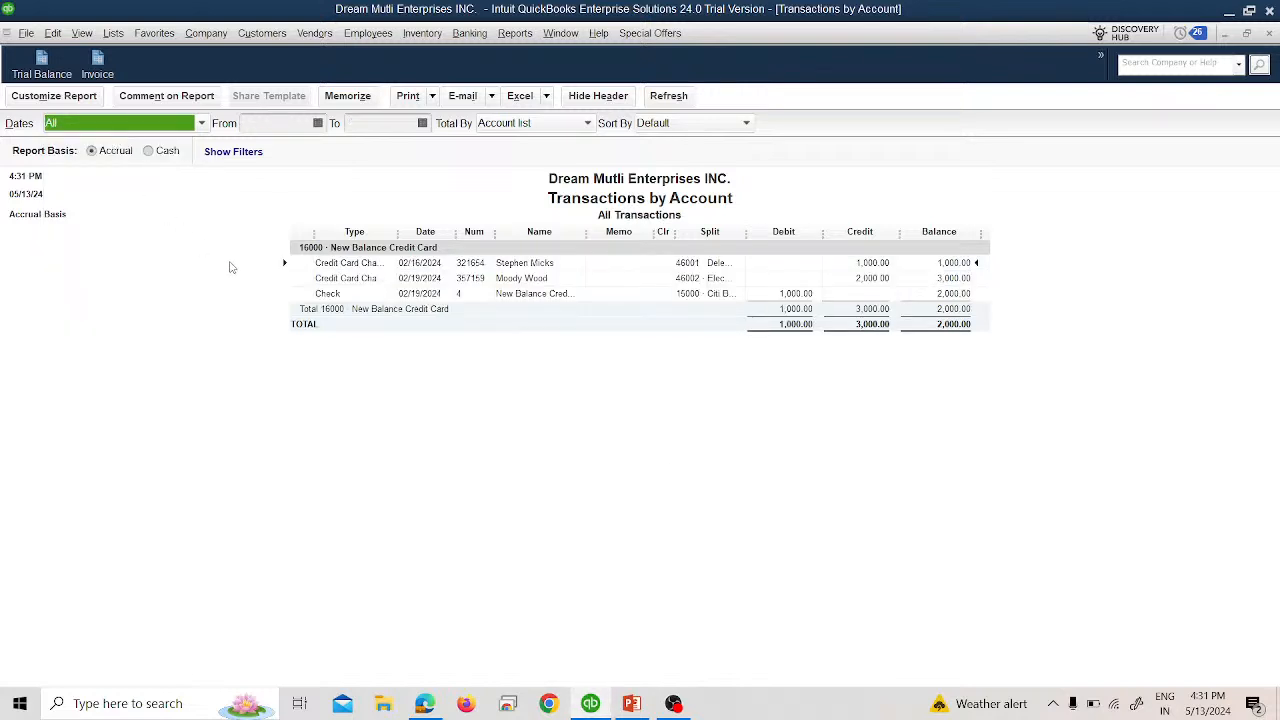
click(1269, 35)
click(633, 338)
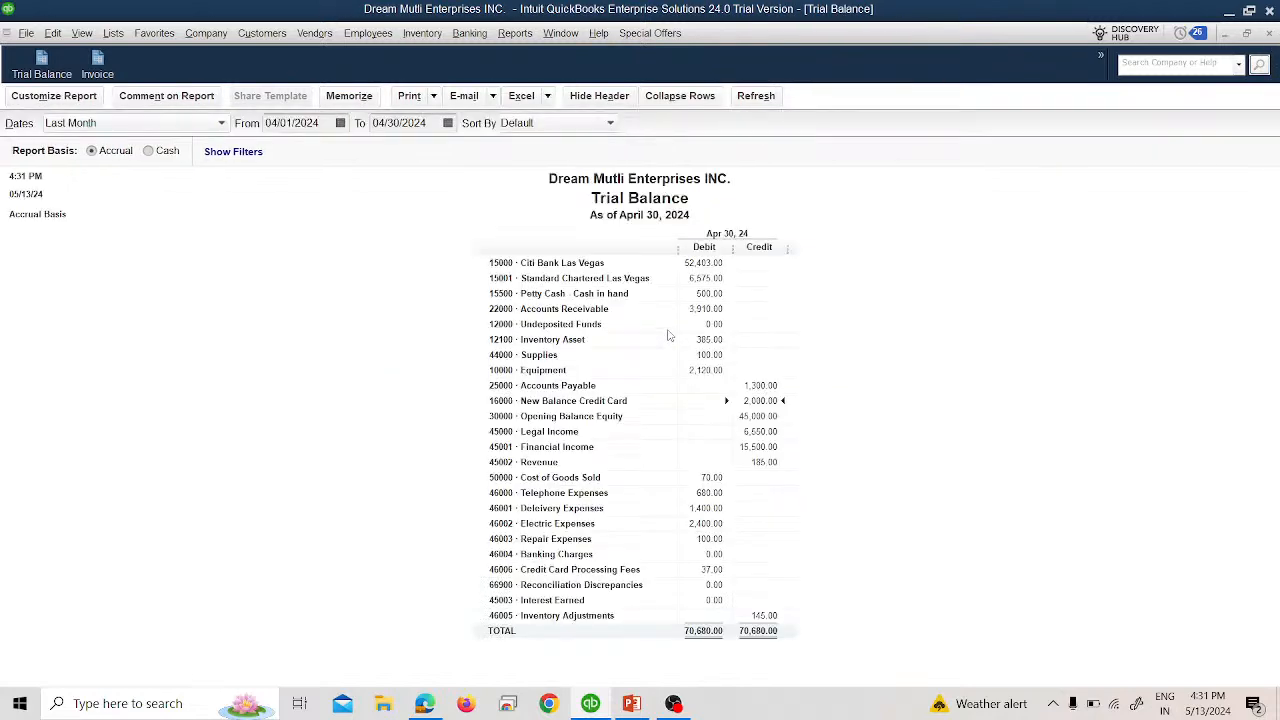
Show all Citi Bank Las Vegas transactions, close without memorizing, then close the Trial Balance.
double_click(705, 264)
click(131, 126)
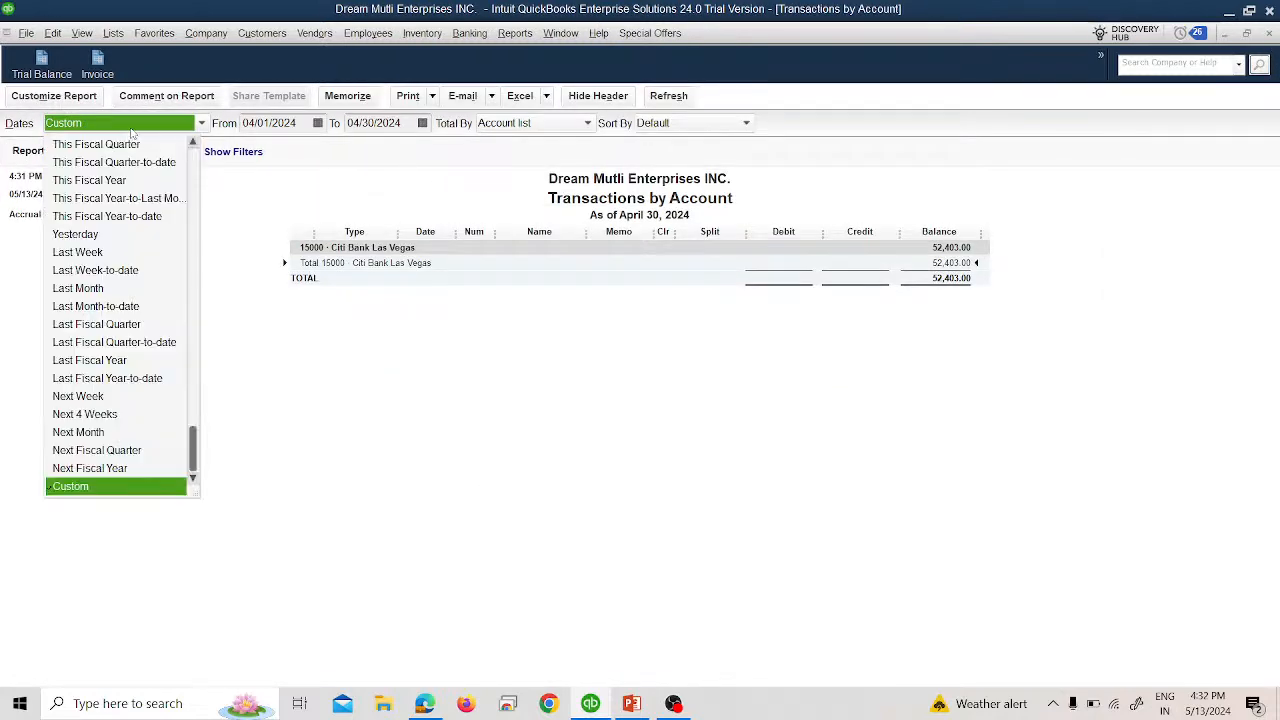
scroll(117, 150, up, 3)
click(115, 148)
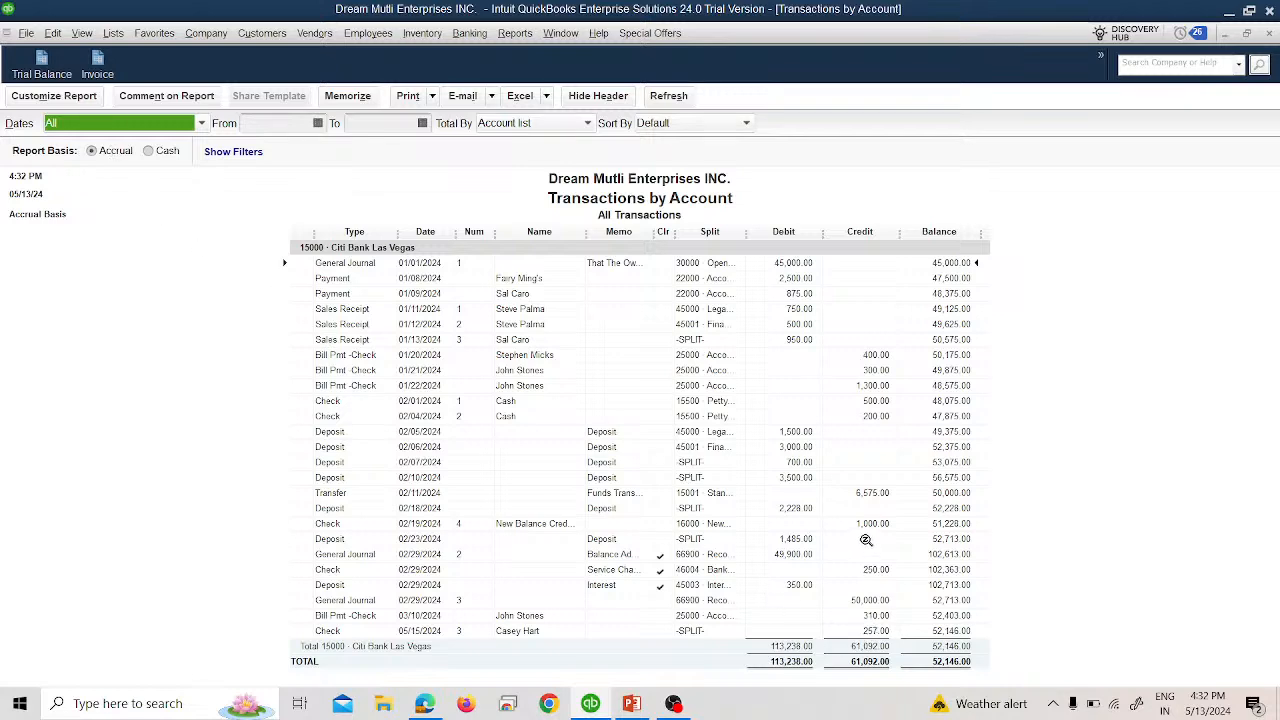
click(1268, 33)
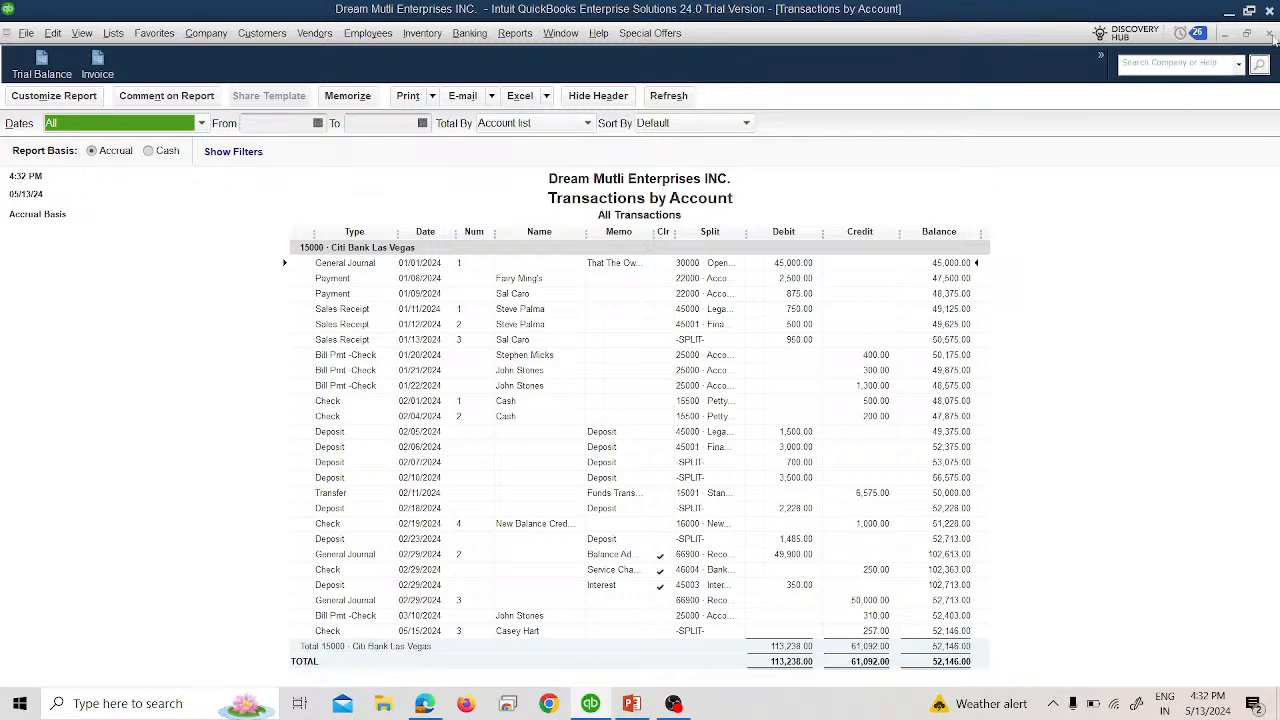
click(662, 339)
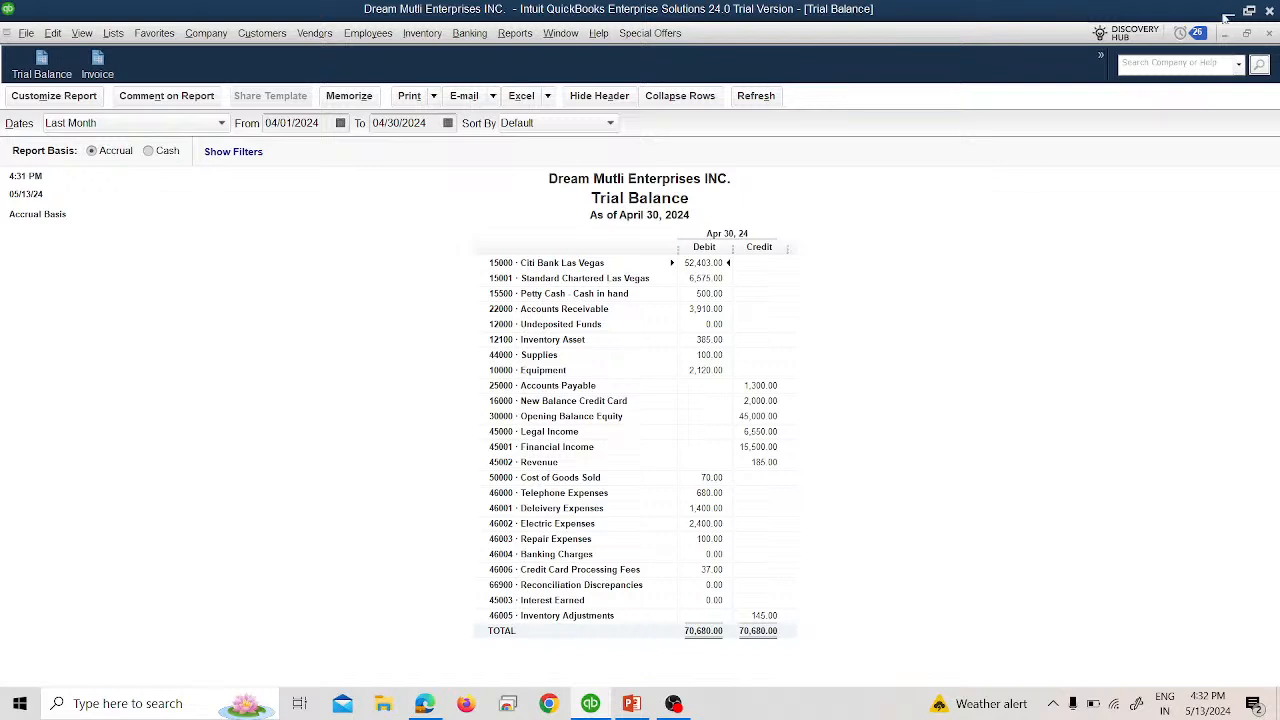
click(1269, 34)
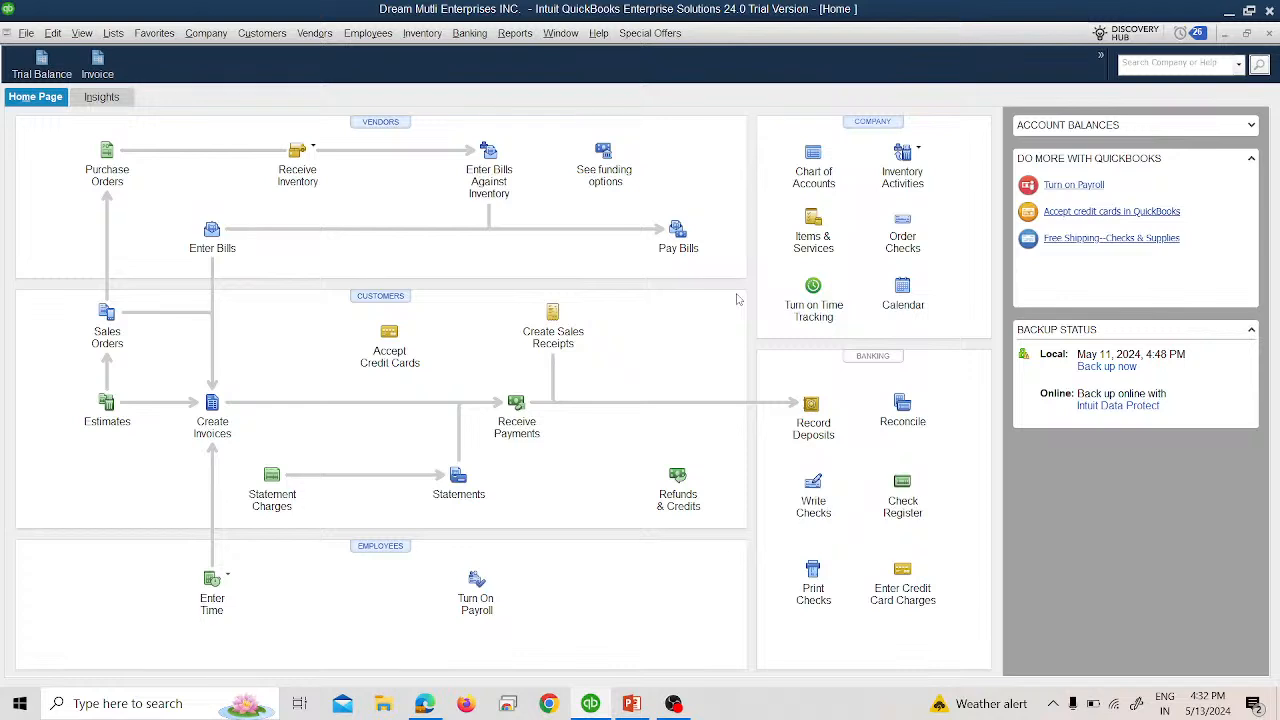
Advance the PowerPoint slide show to slide 77 and end it.
click(632, 703)
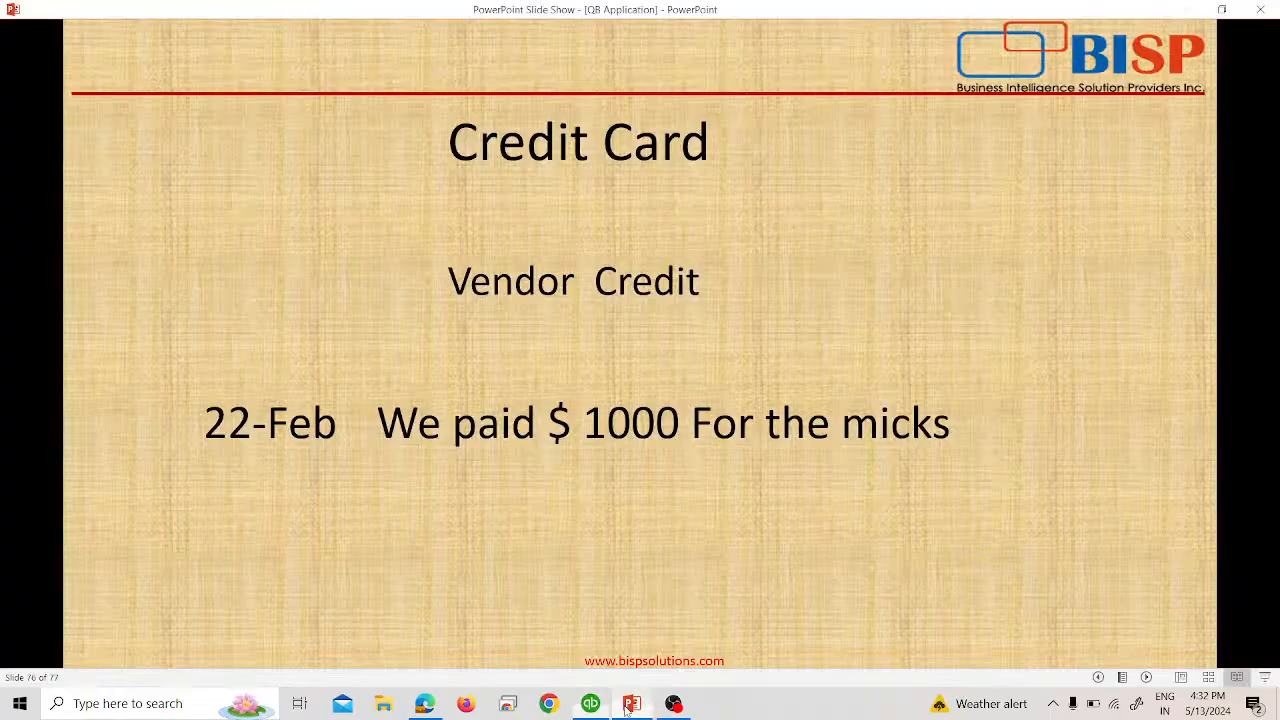
click(1127, 305)
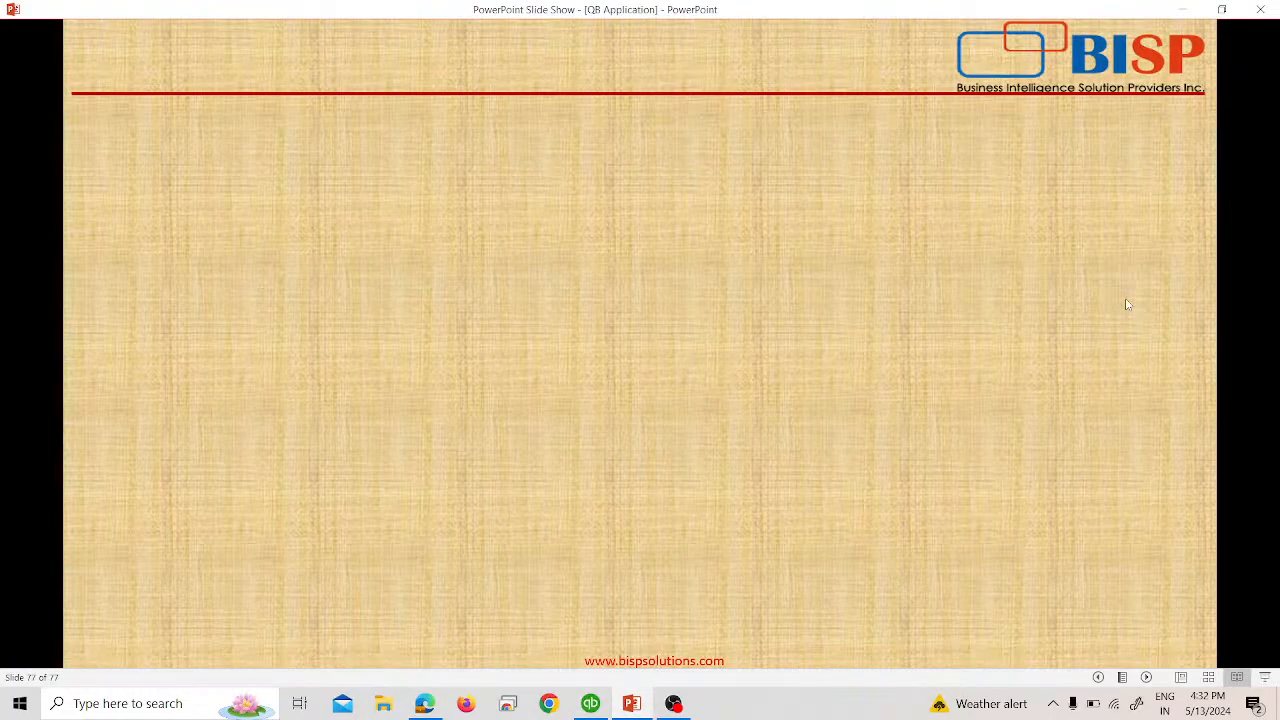
click(1260, 9)
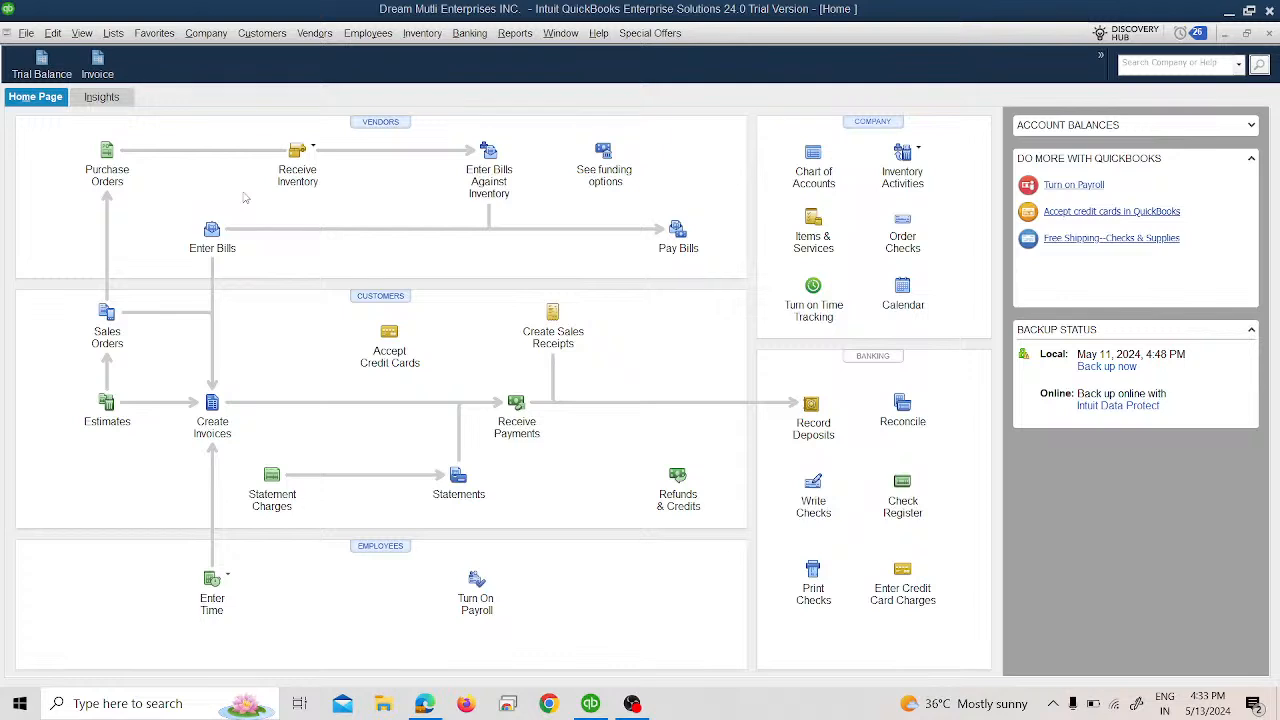
Switch to Multi-user Mode and try a new admin password, which is rejected as incomplete.
click(26, 33)
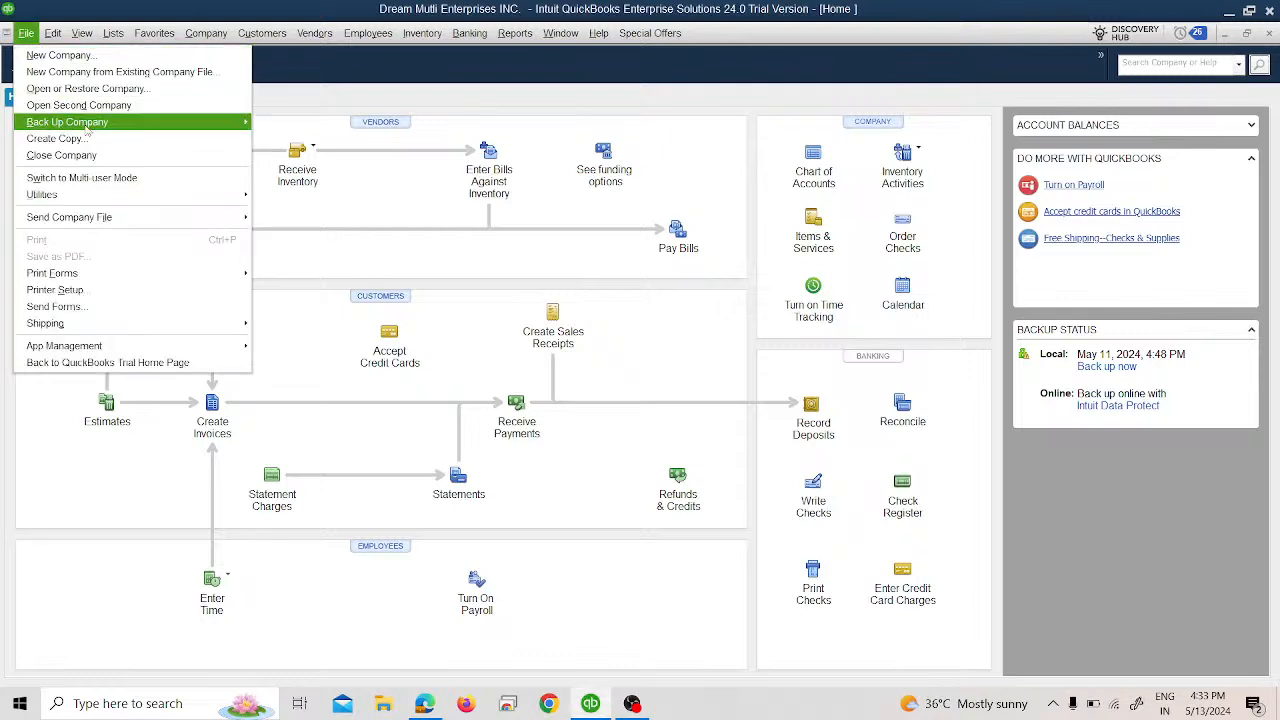
click(103, 178)
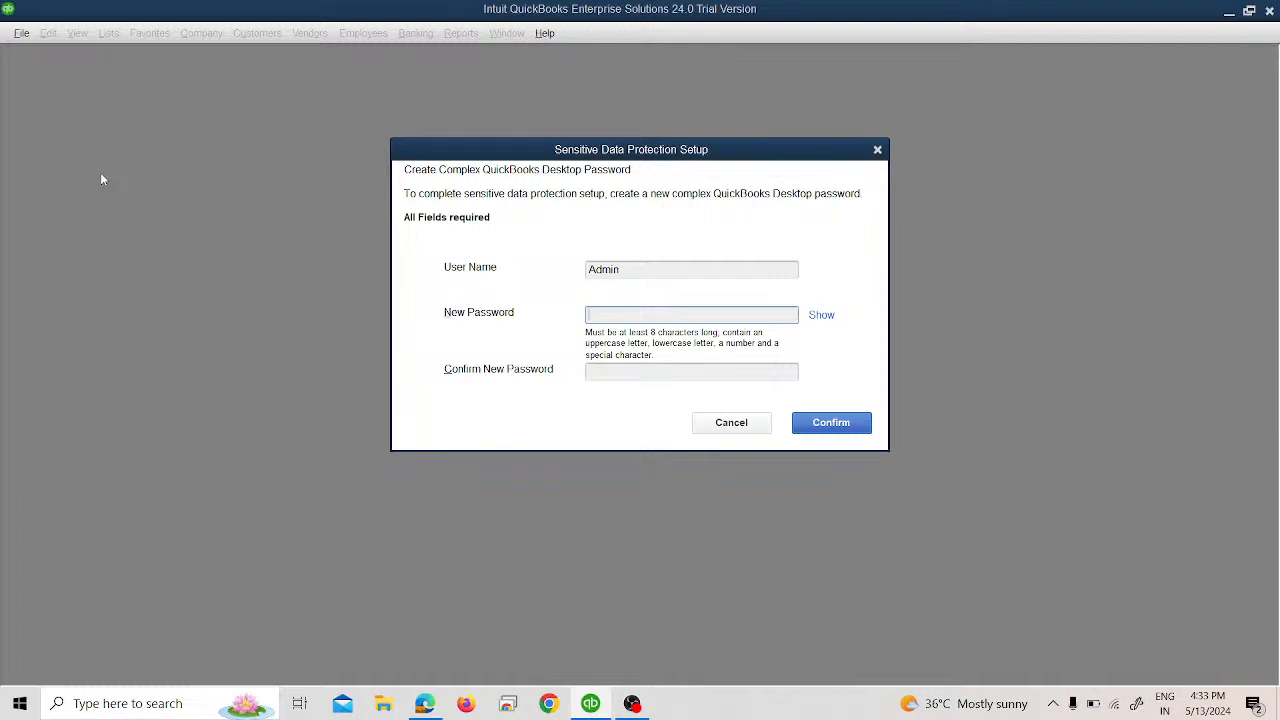
text(Admin@1)
key(Tab)
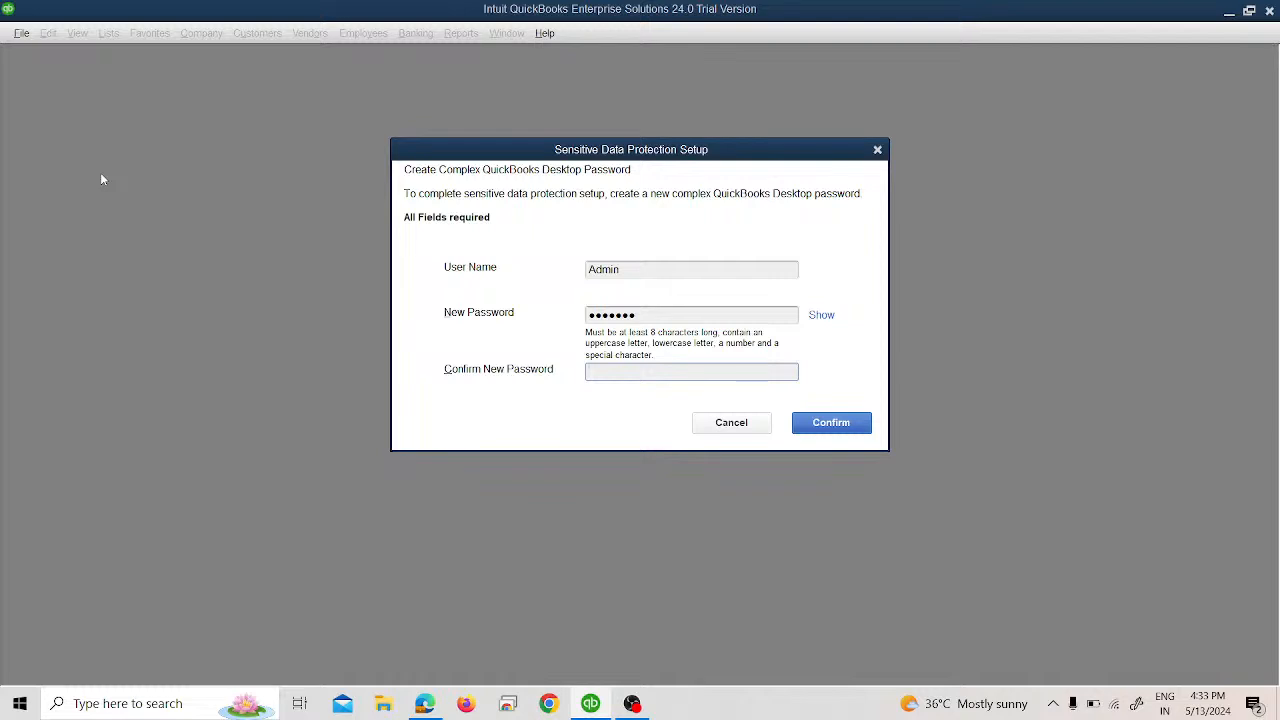
text(Admin@1)
click(811, 428)
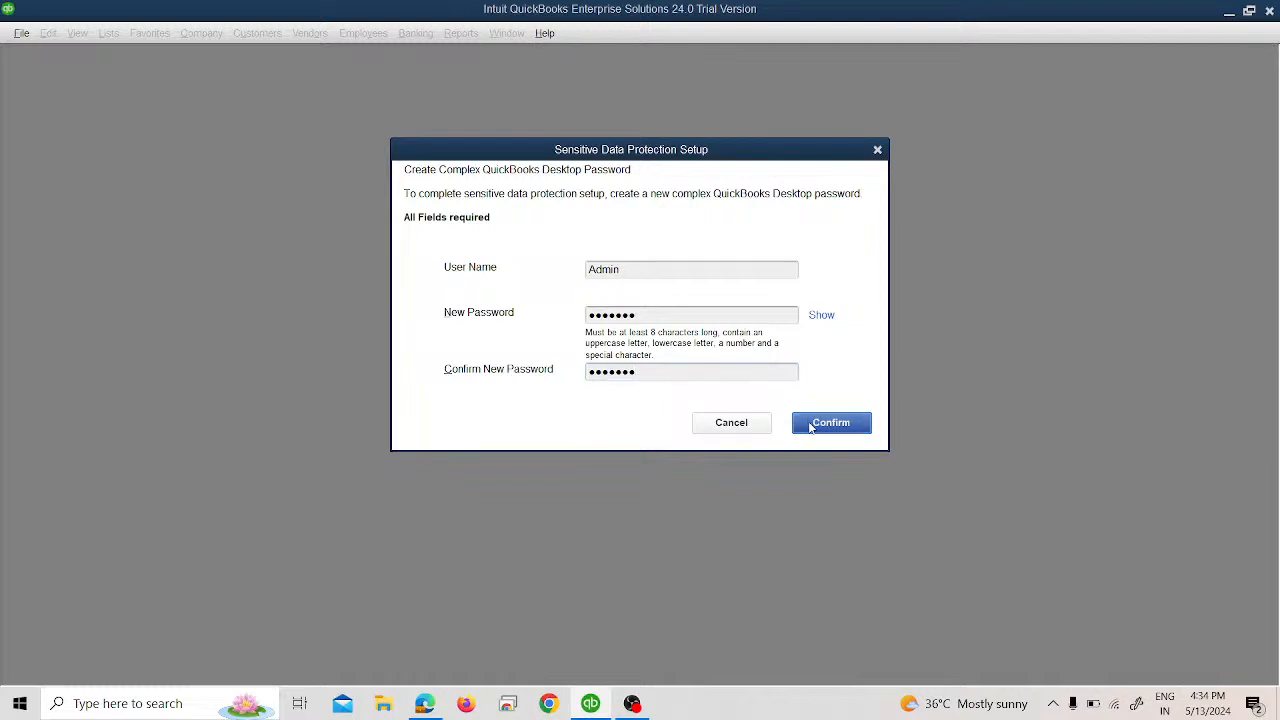
click(637, 218)
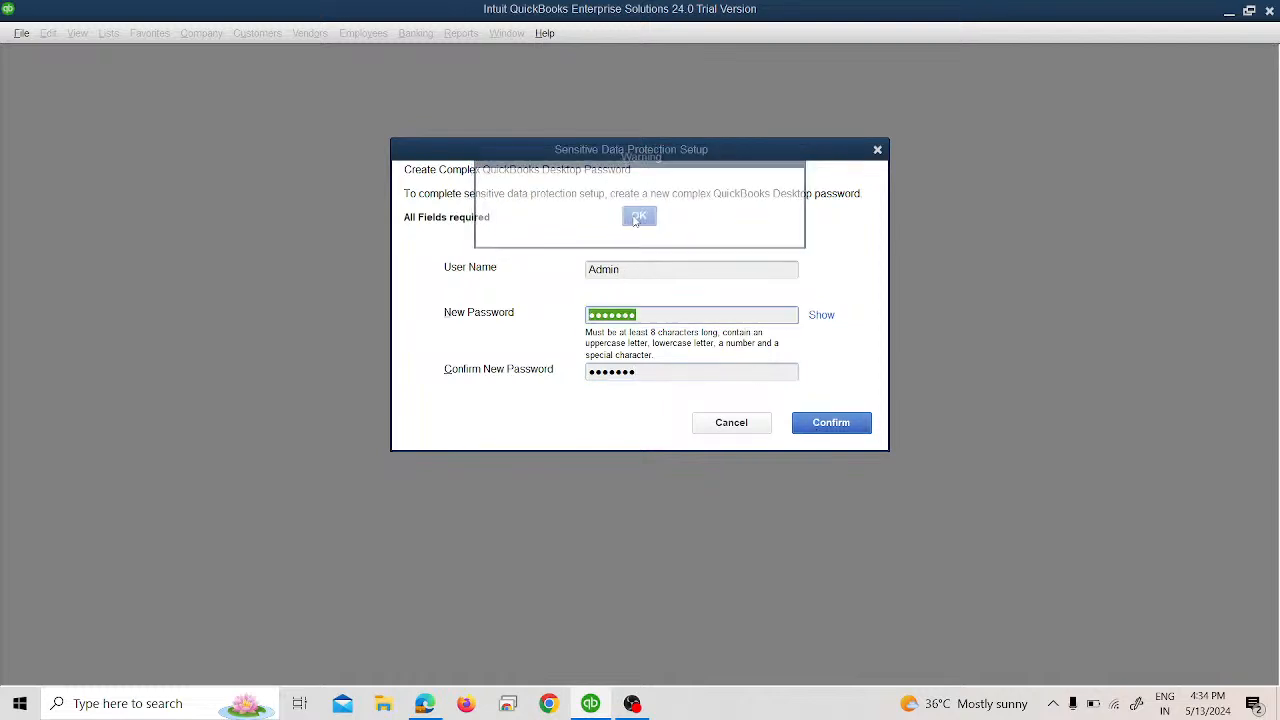
Re-enter a longer complex admin password in Sensitive Data Protection Setup and submit it.
click(820, 316)
click(820, 316)
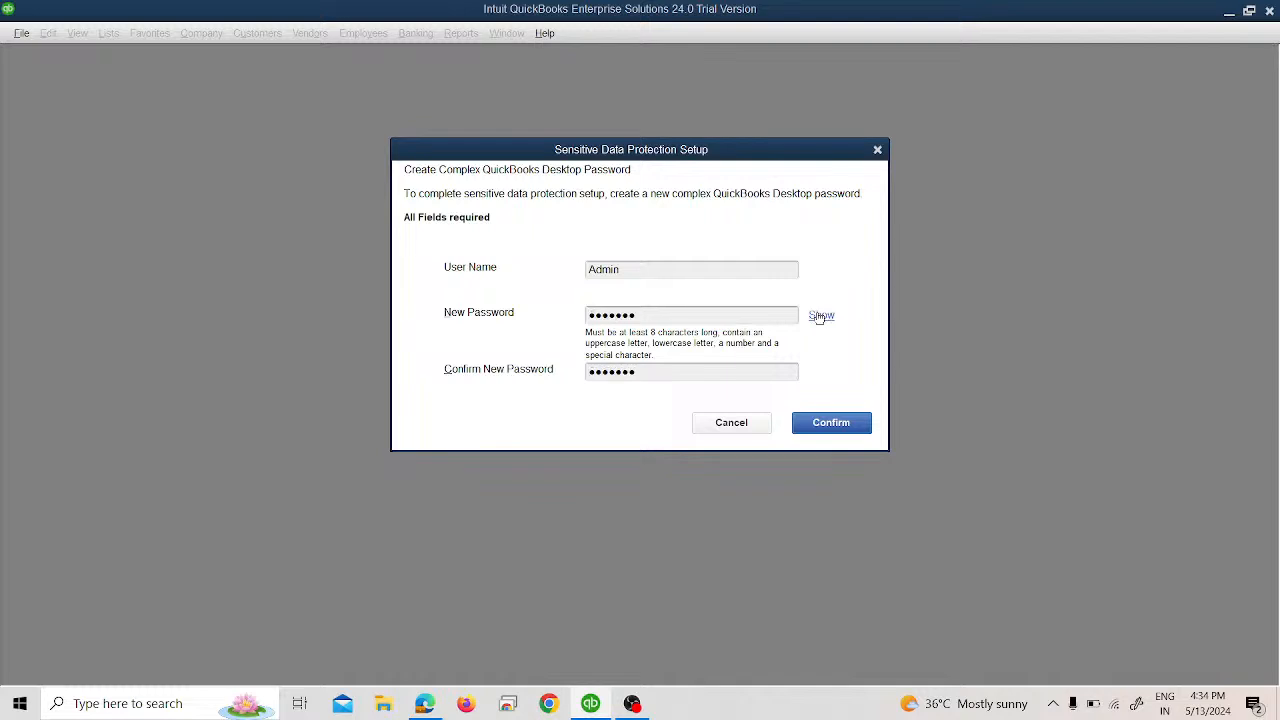
click(726, 316)
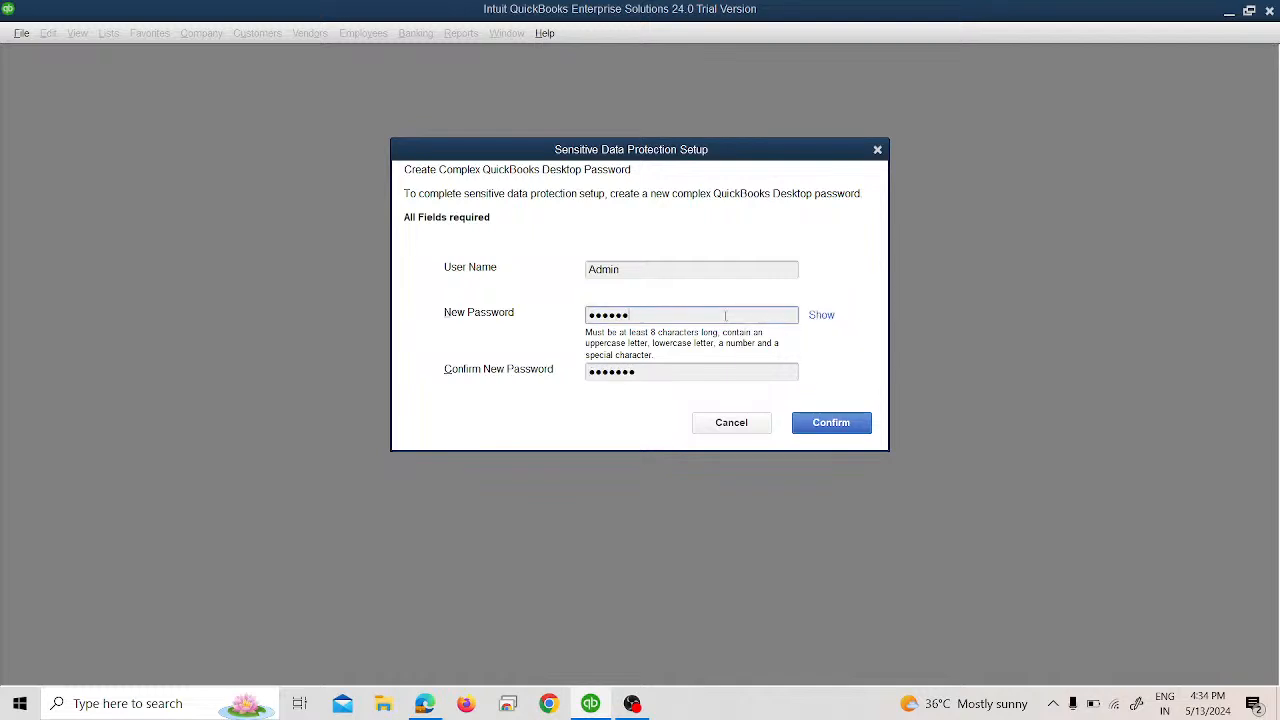
key(BackSpace)
key(BackSpace)
key(BackSpace)
key(BackSpace)
key(BackSpace)
key(BackSpace)
text(Admin@123)
key(Tab)
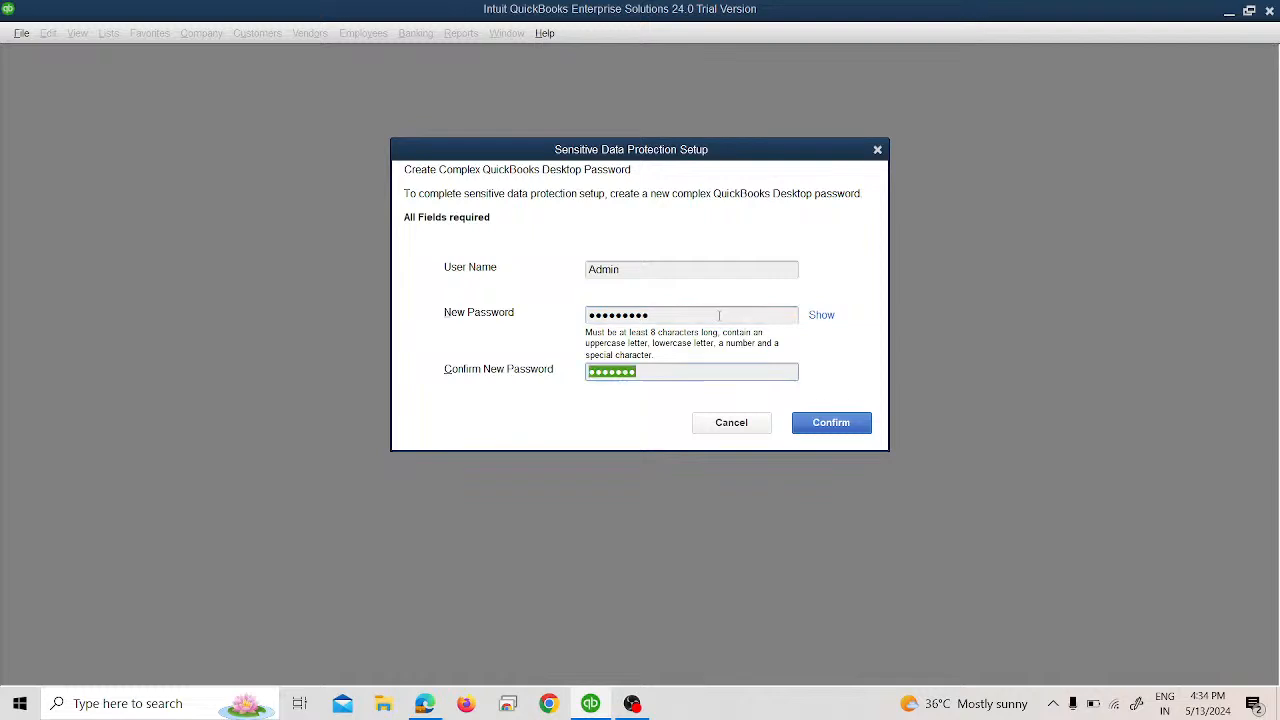
text(Admin@123)
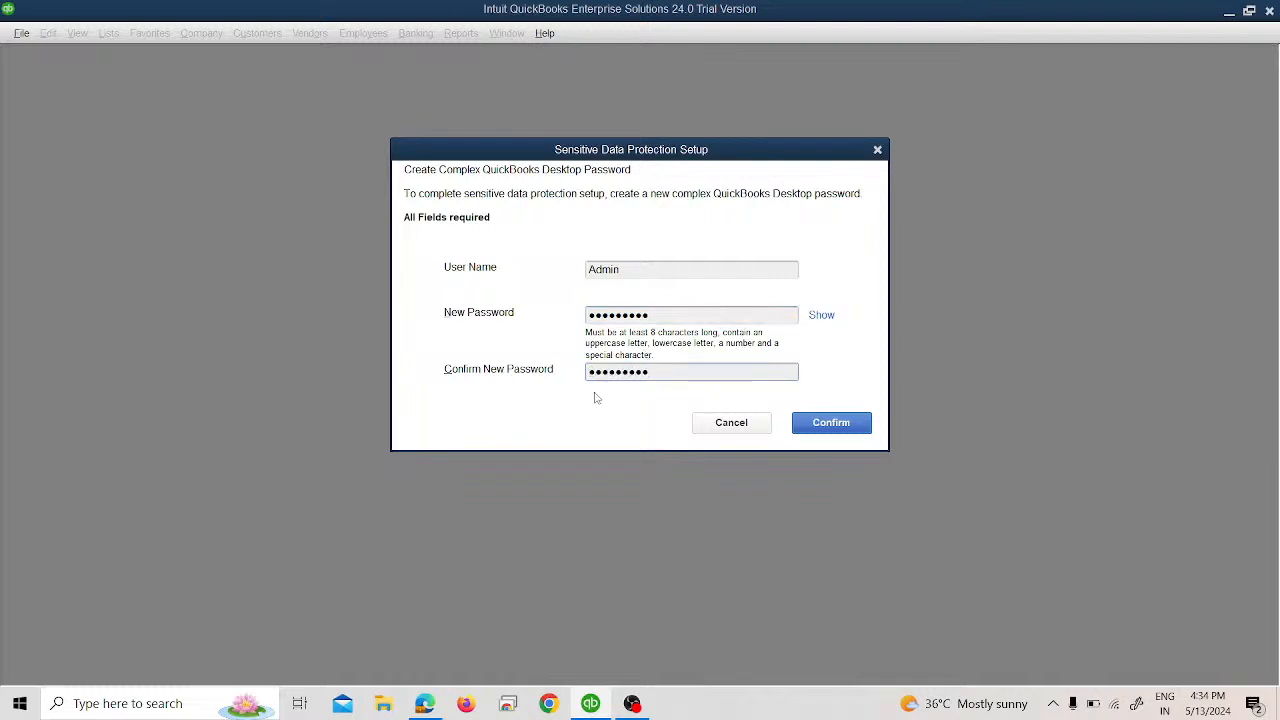
click(830, 418)
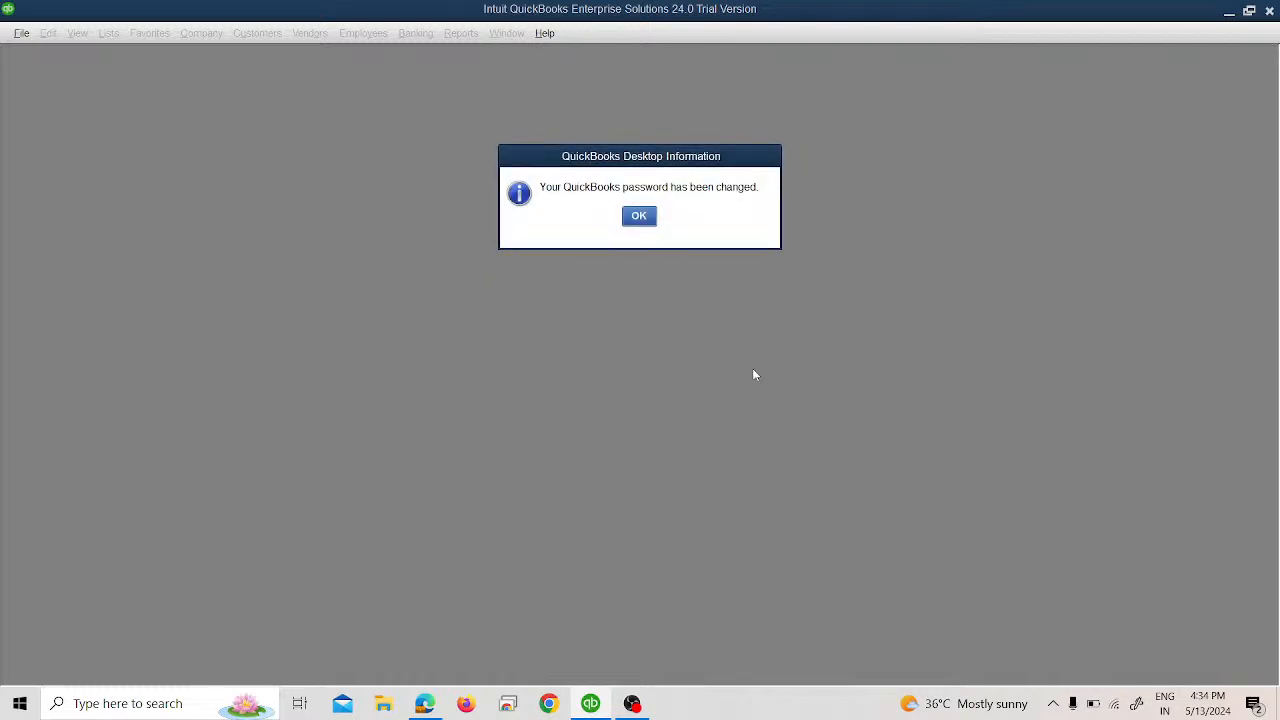
Acknowledge the password-changed notice and choose Remind Me for credit card protection.
click(630, 217)
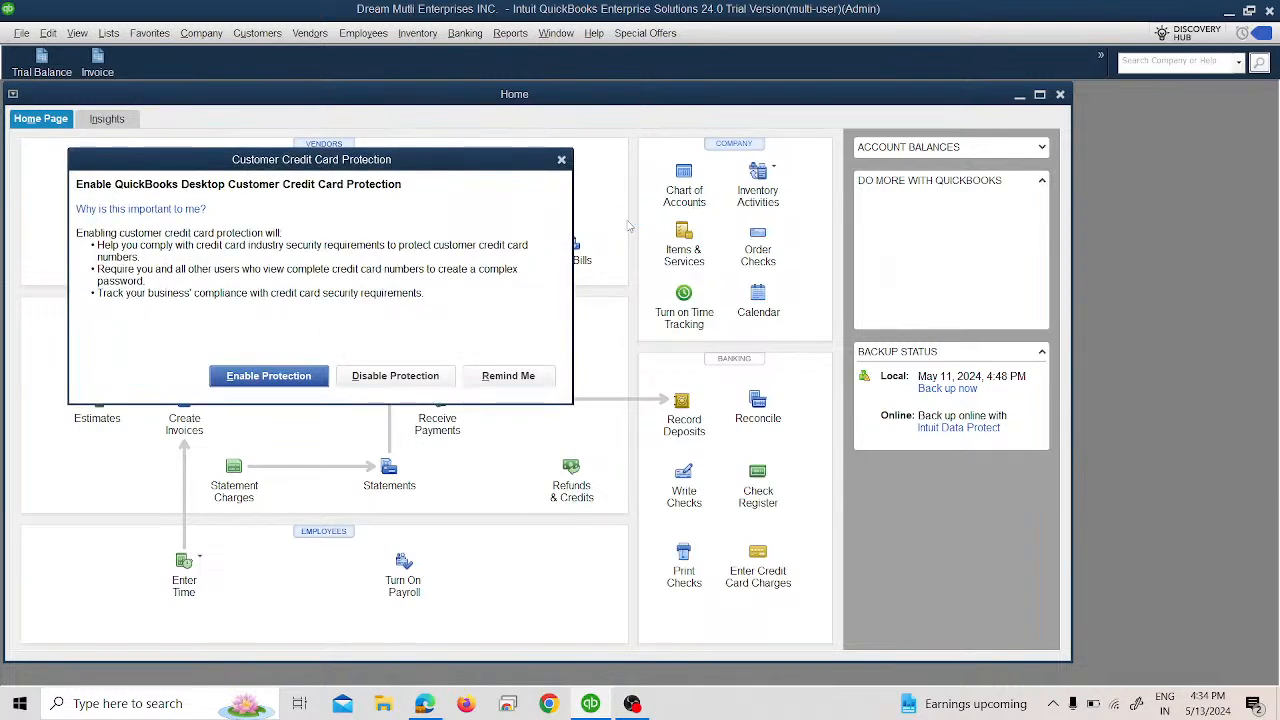
click(491, 377)
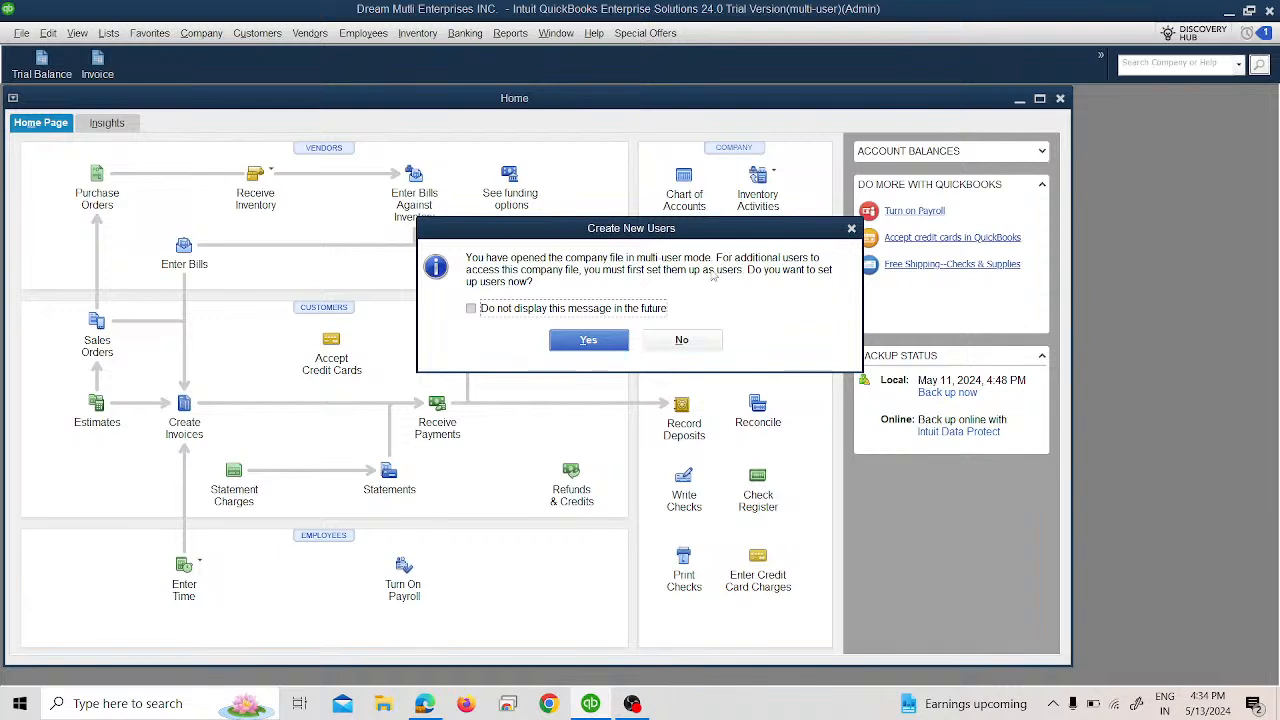
Agree to set up new users, log in with the admin password, then close the Intuit and users windows.
click(588, 338)
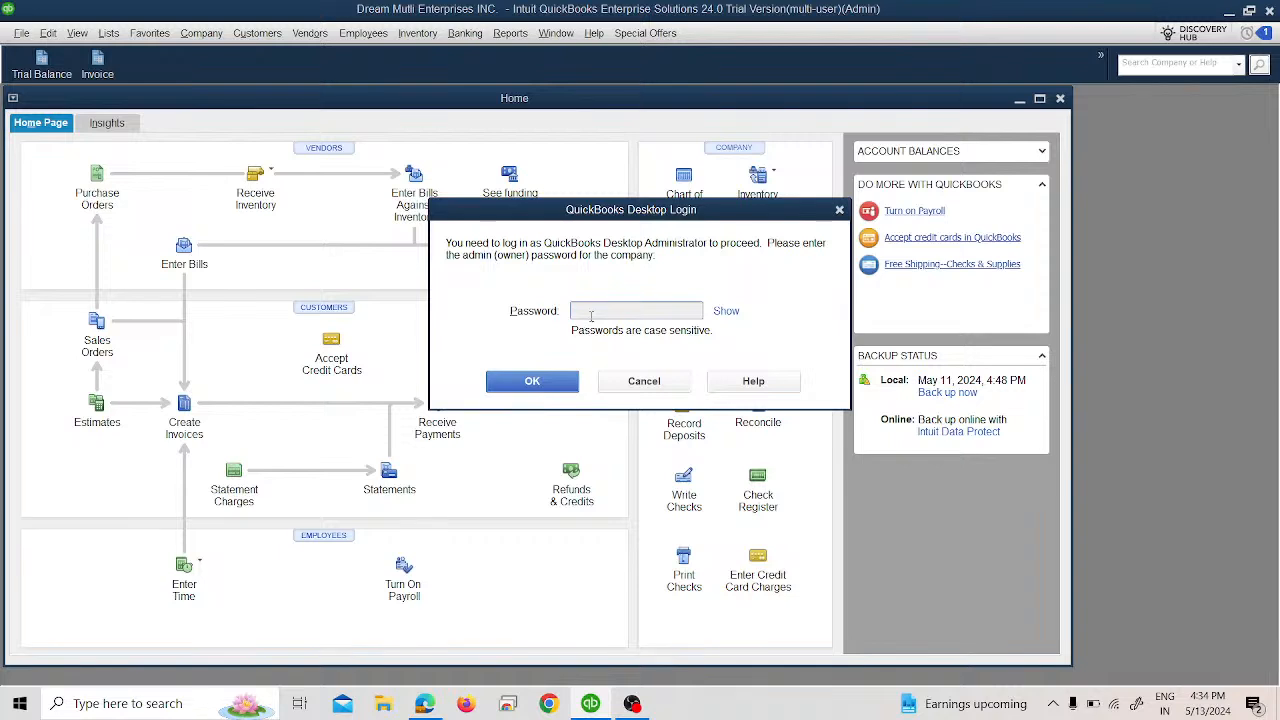
text(••••••••)
click(543, 380)
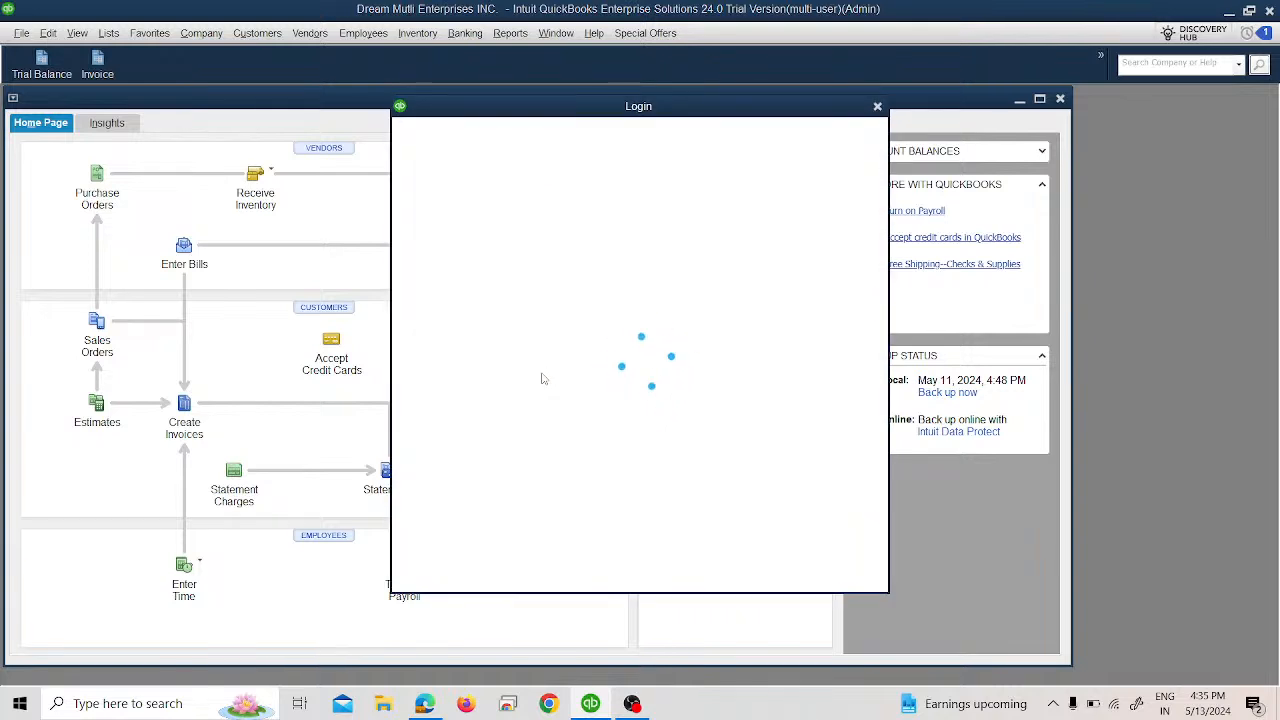
click(879, 108)
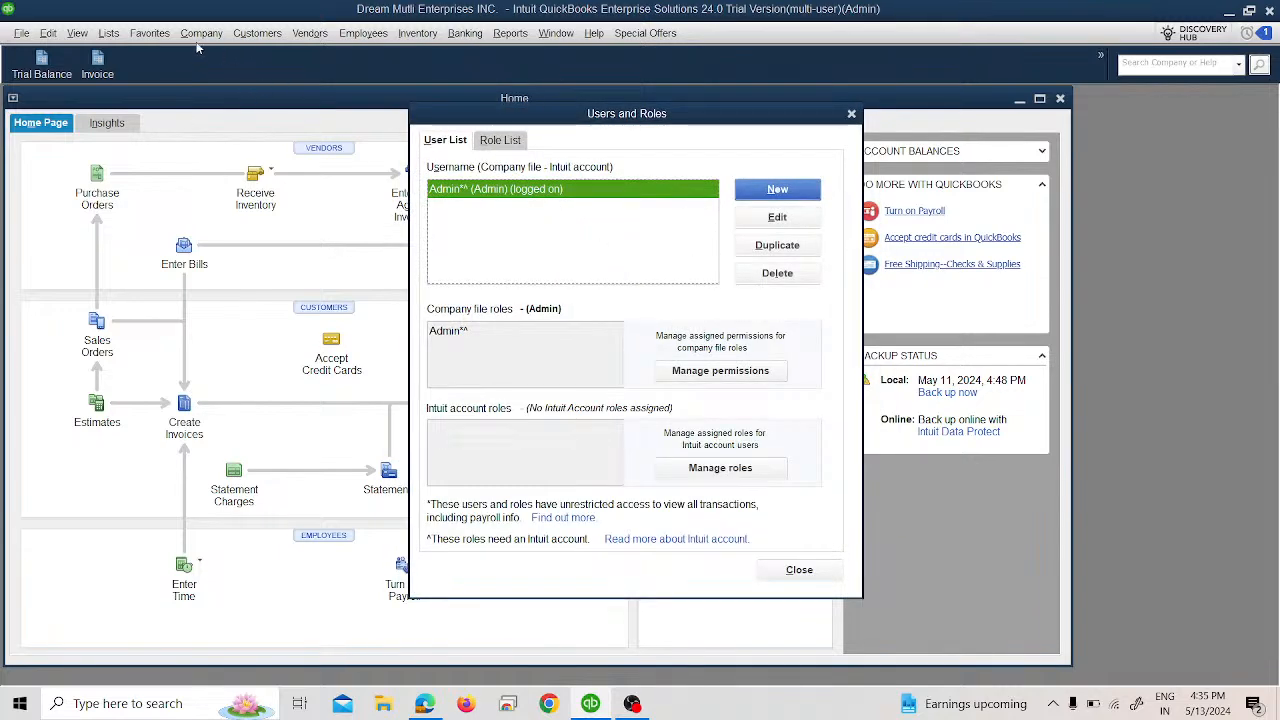
click(851, 113)
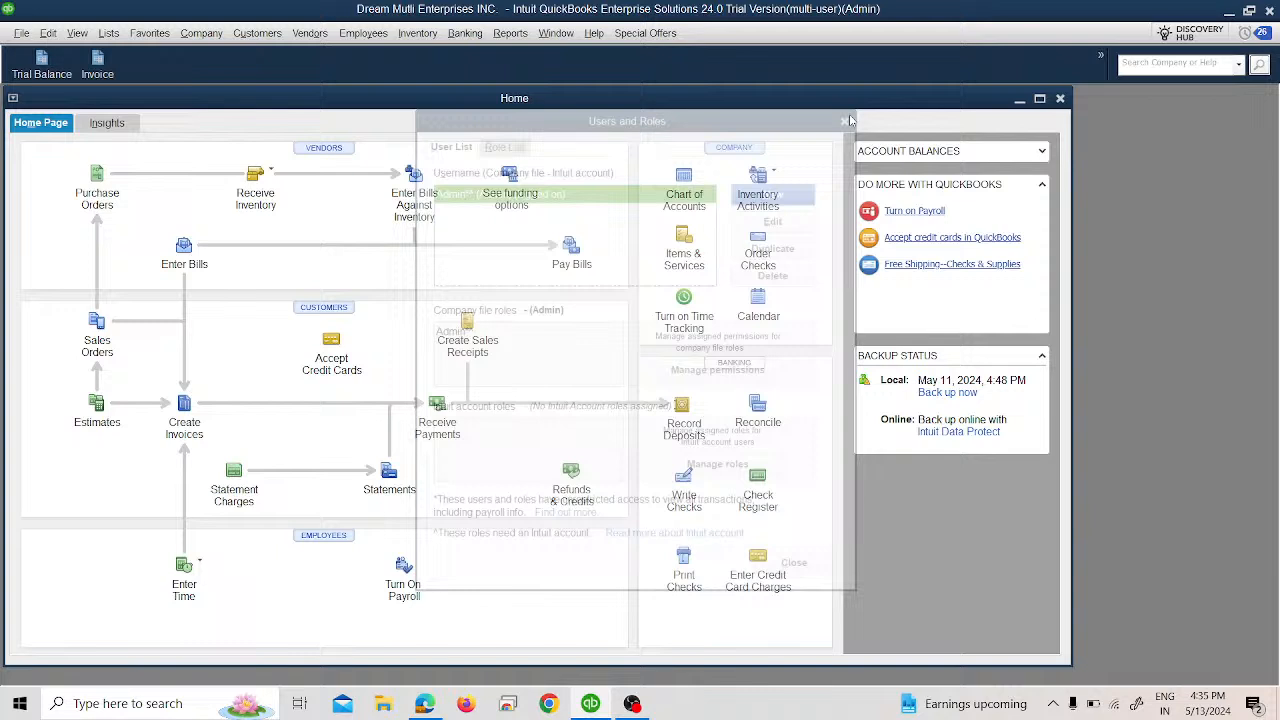
Open Users and Roles from the Company menu and sign in with the admin password.
click(200, 33)
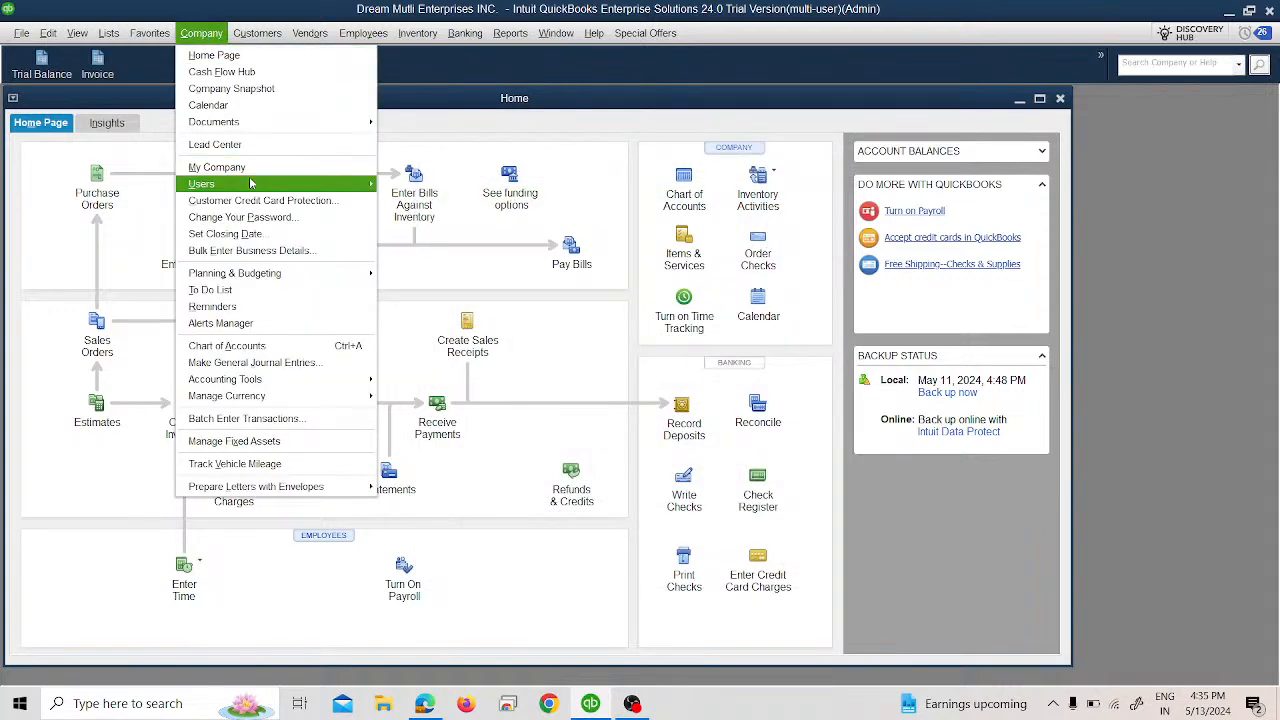
mouse_move(250, 184)
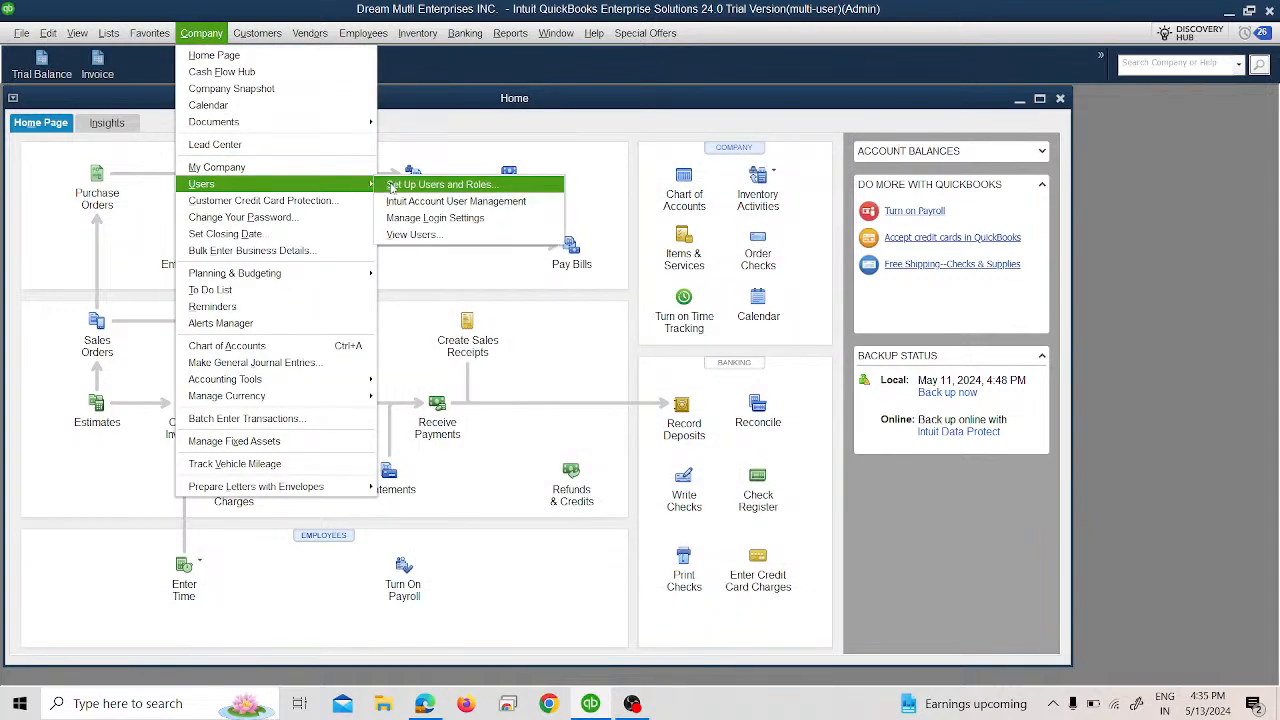
click(392, 187)
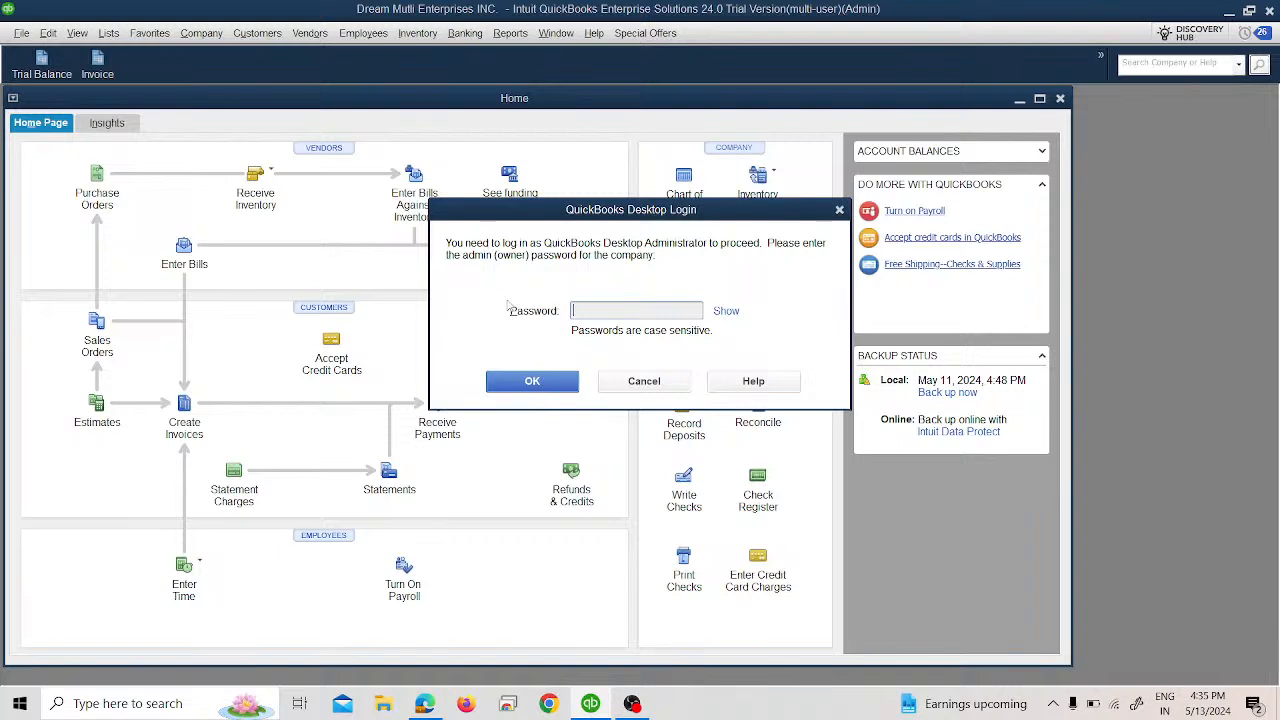
text(••••••••)
click(532, 385)
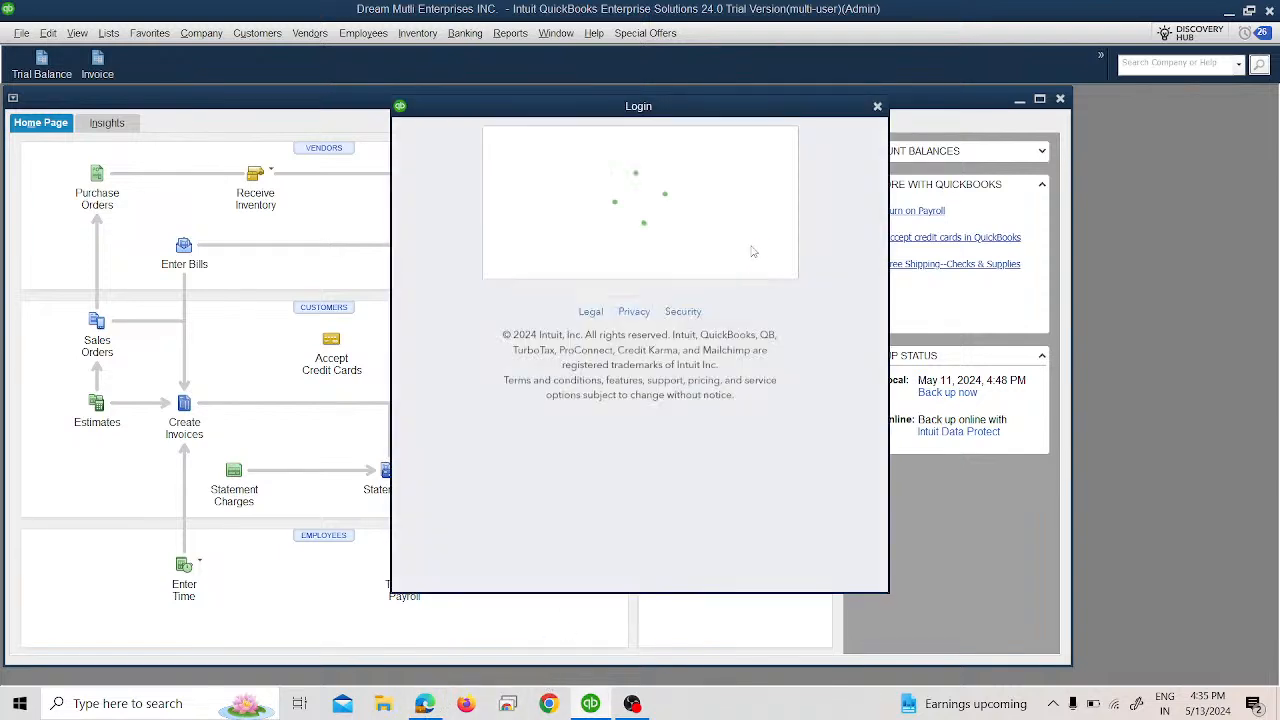
Open the Role List and browse roles such as Payroll Processor and Accounts Payable.
click(877, 106)
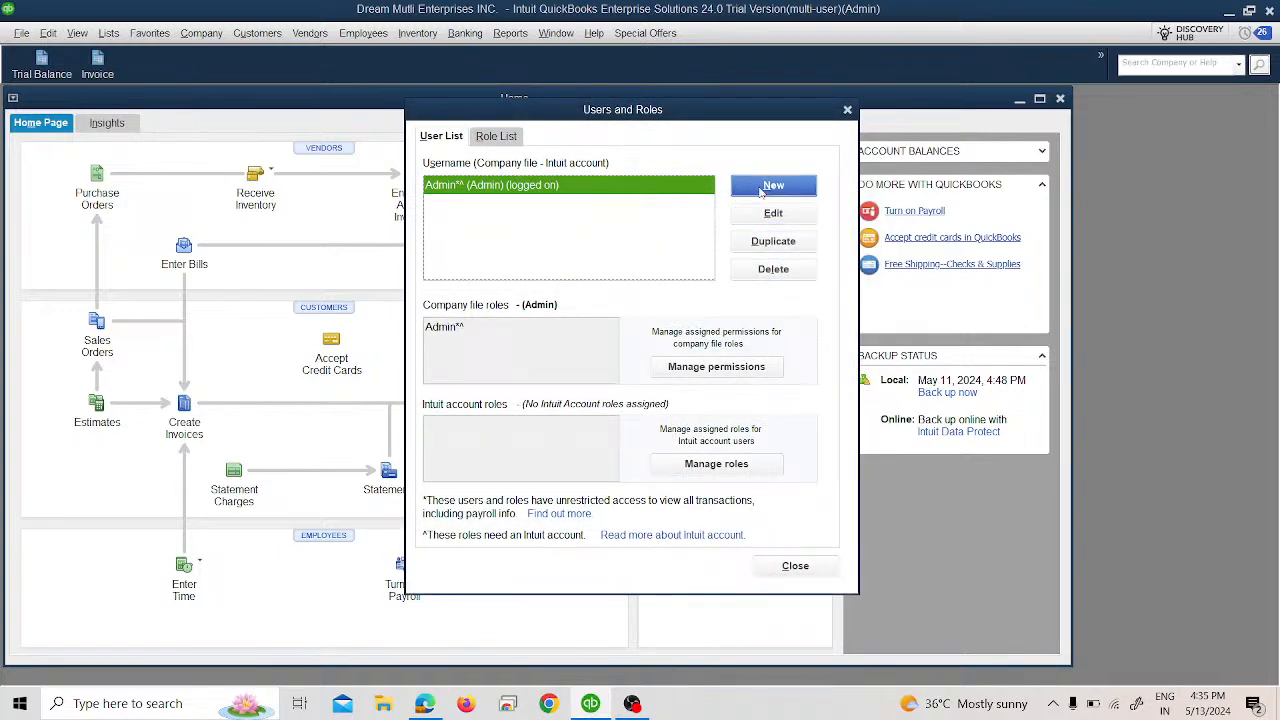
click(496, 136)
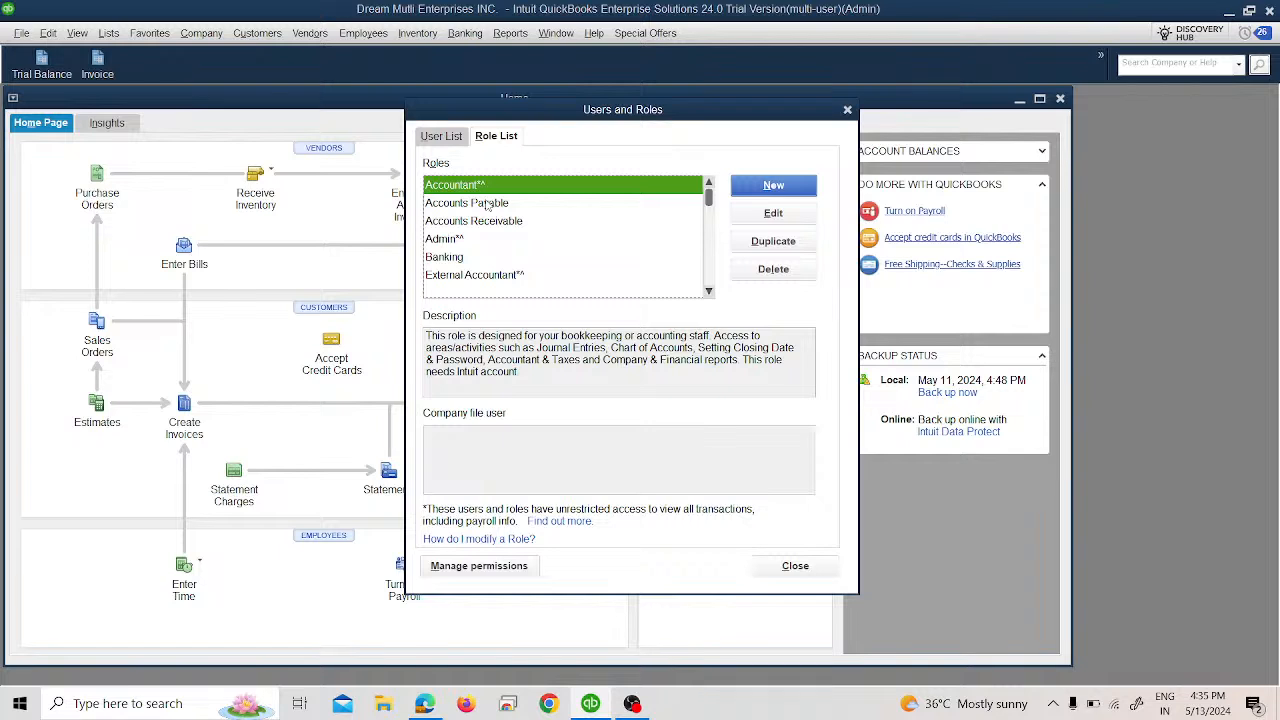
scroll(488, 205, down, 1)
scroll(489, 208, down, 1)
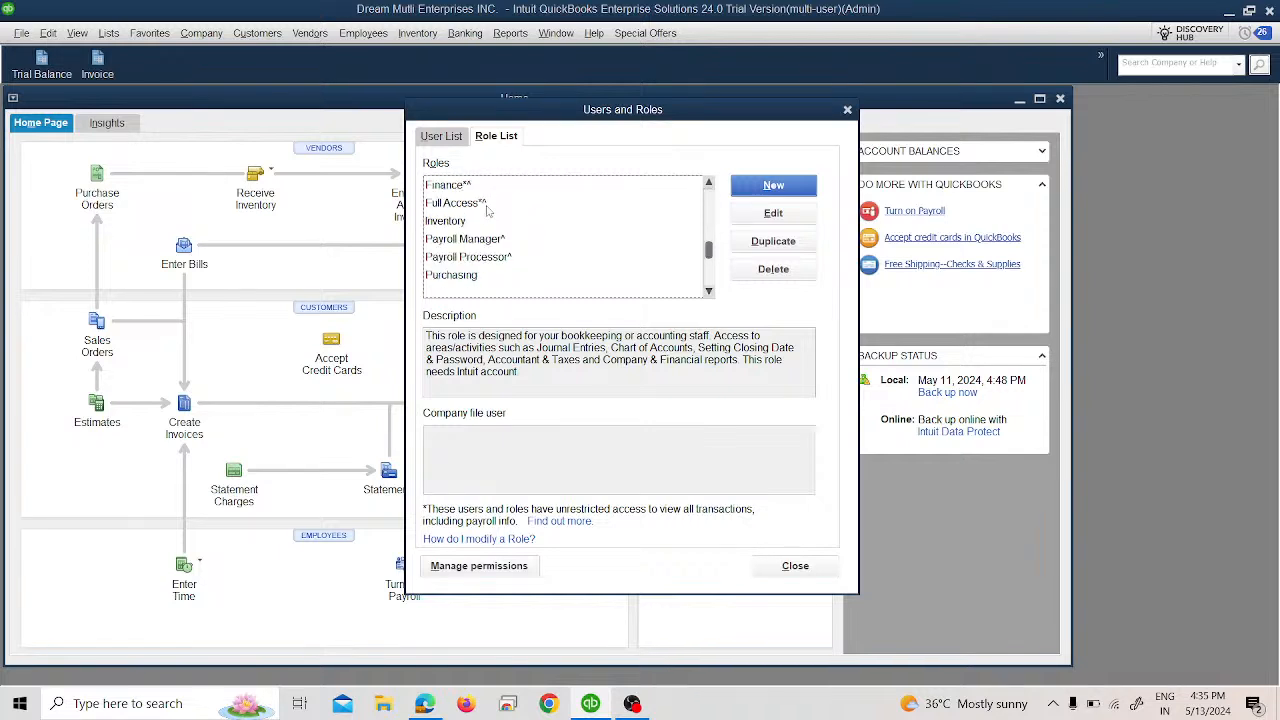
scroll(490, 213, up, 1)
drag(489, 213, 481, 266)
scroll(482, 265, down, 1)
click(488, 260)
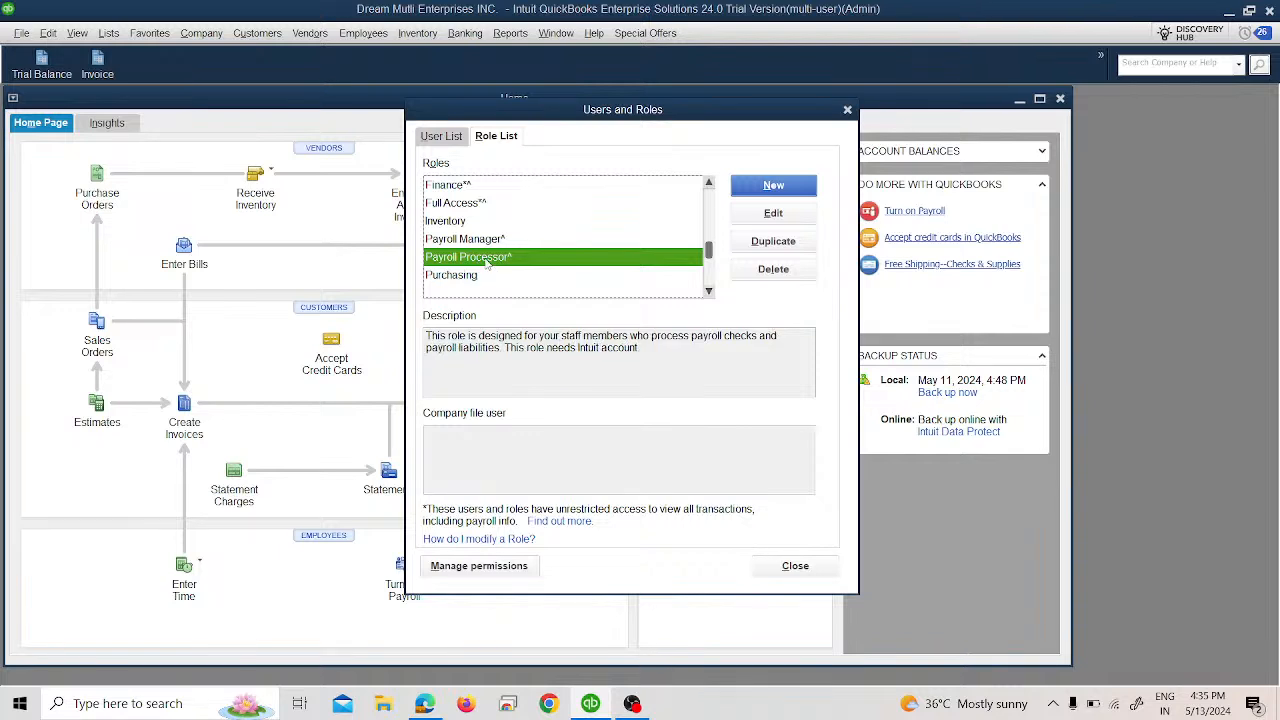
scroll(479, 270, up, 2)
click(586, 201)
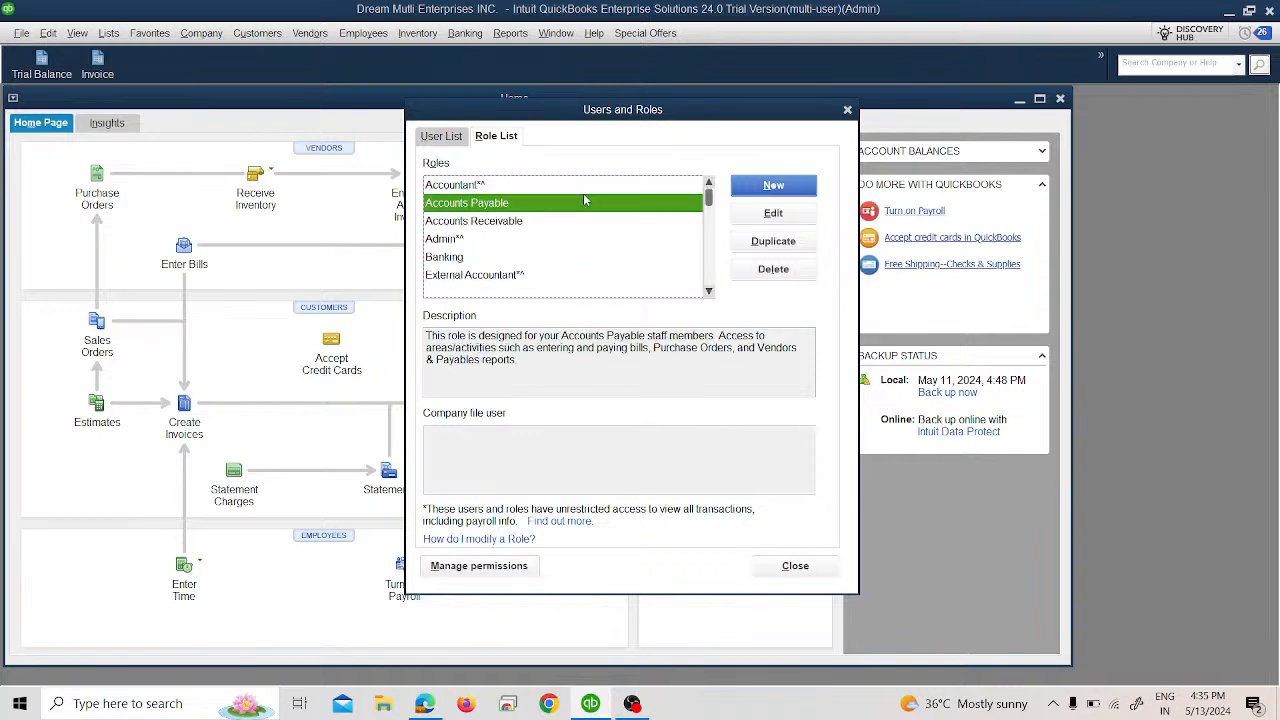
View the Accountant role in the editor and a blank new role, closing both unsaved.
key(Up)
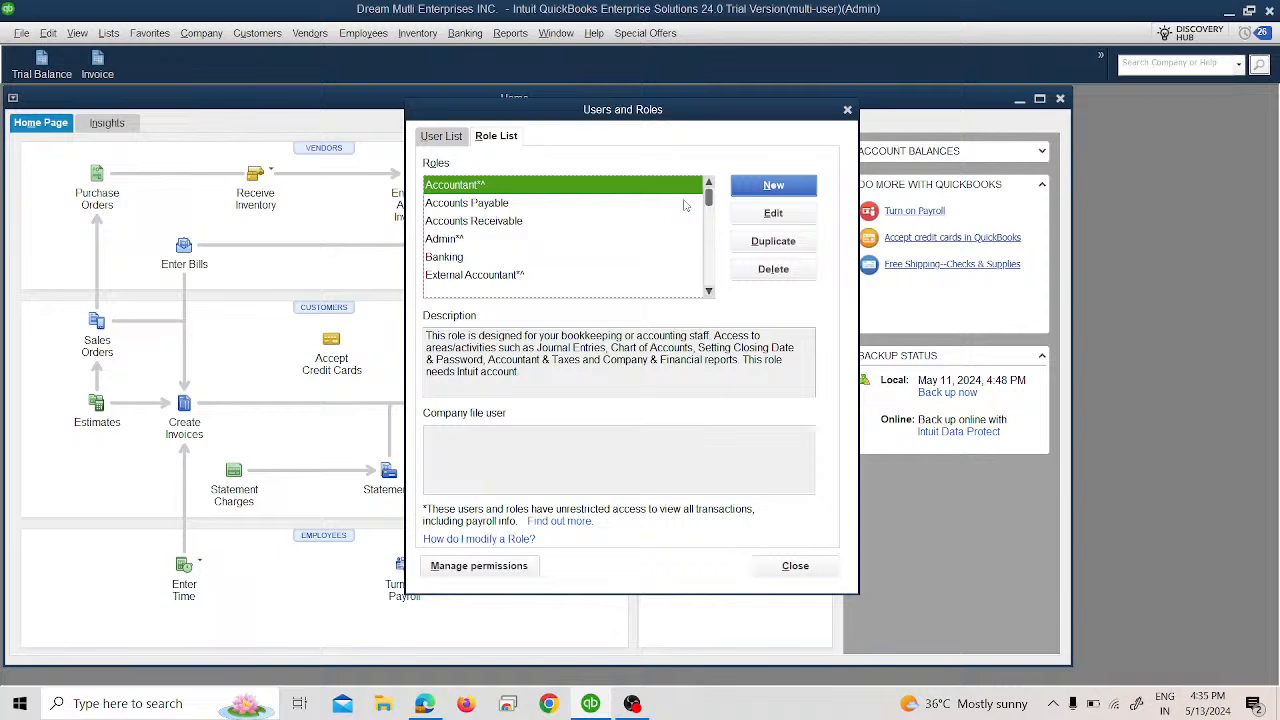
click(770, 213)
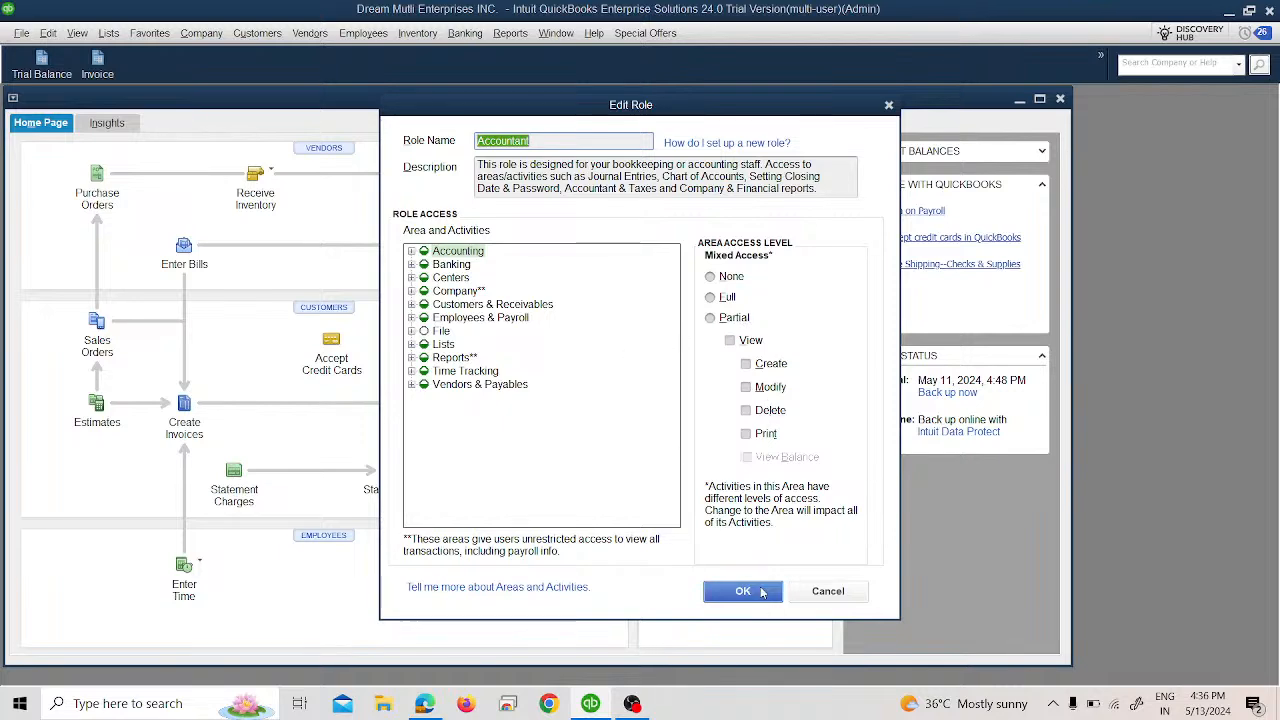
click(803, 597)
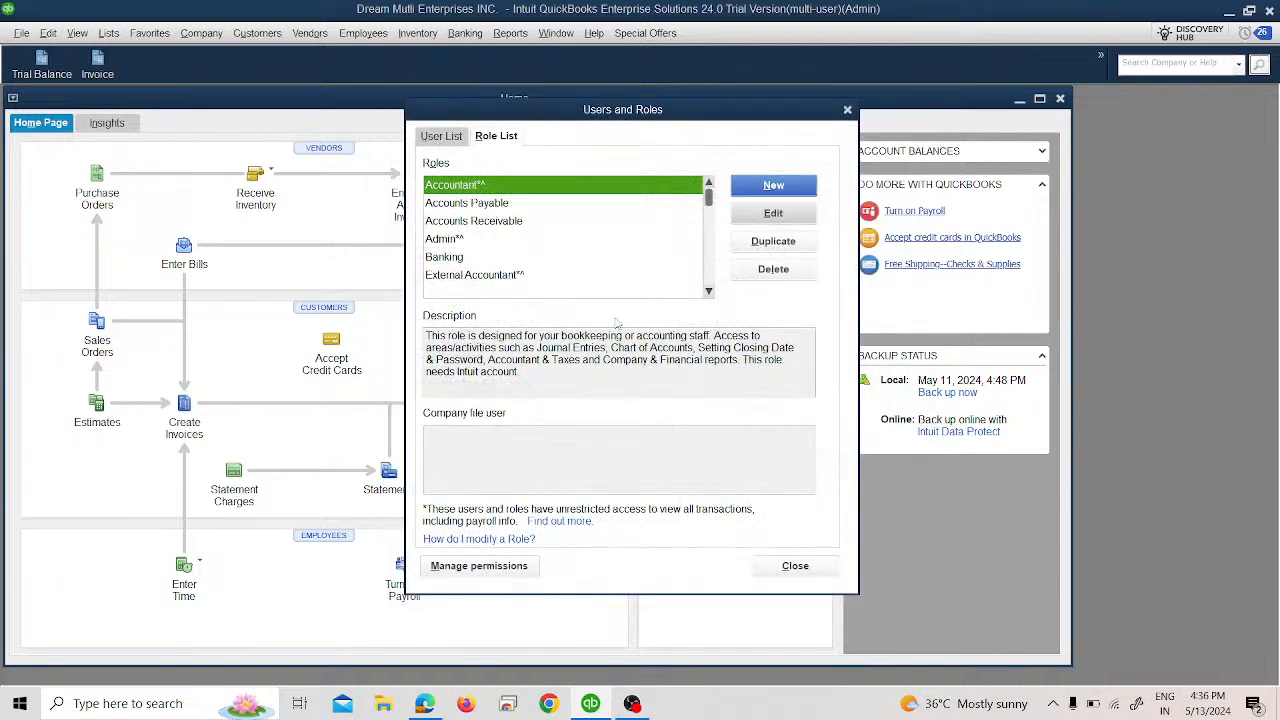
click(575, 241)
click(741, 186)
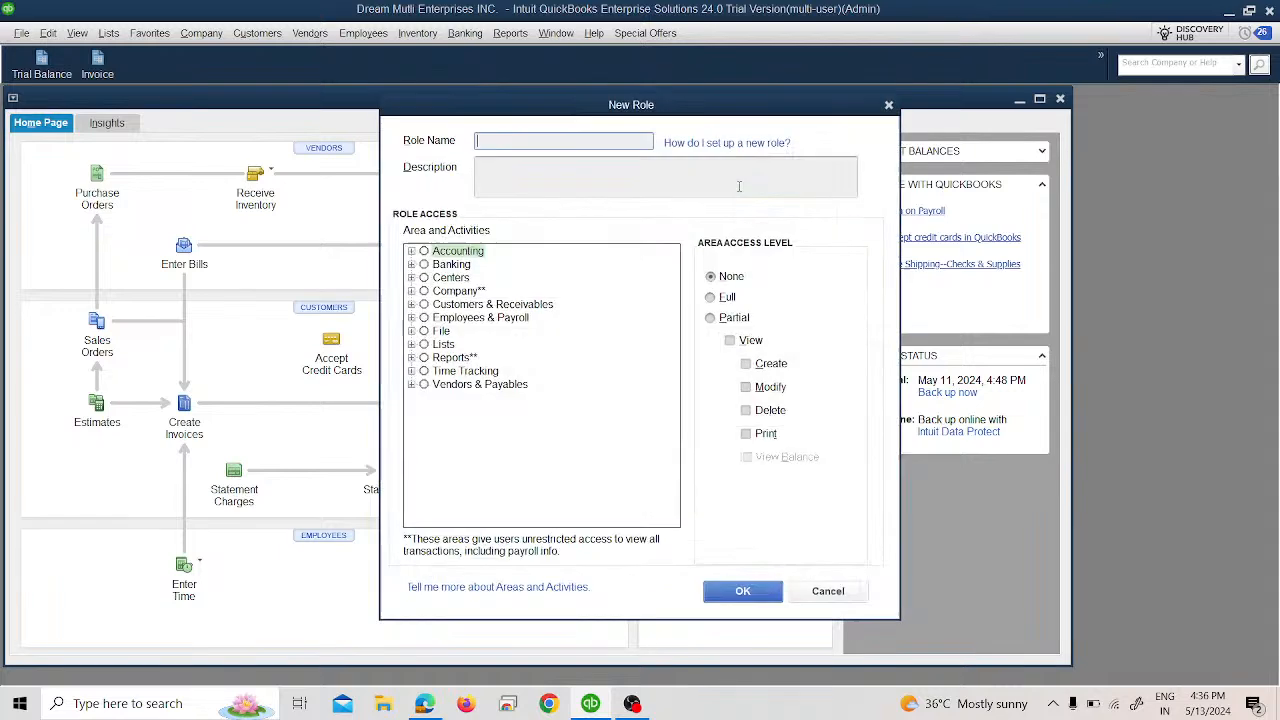
click(888, 104)
Try editing the uneditable Admin and External Accountant roles, then return to the User List.
click(790, 214)
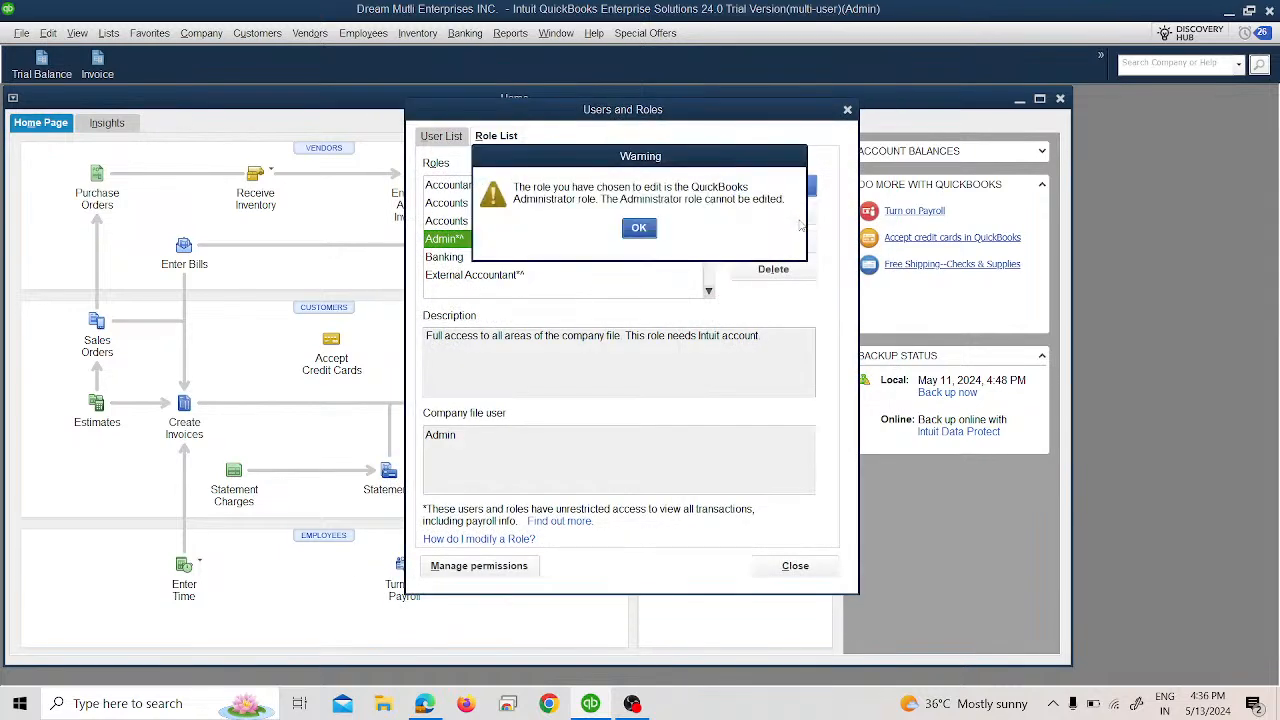
click(639, 228)
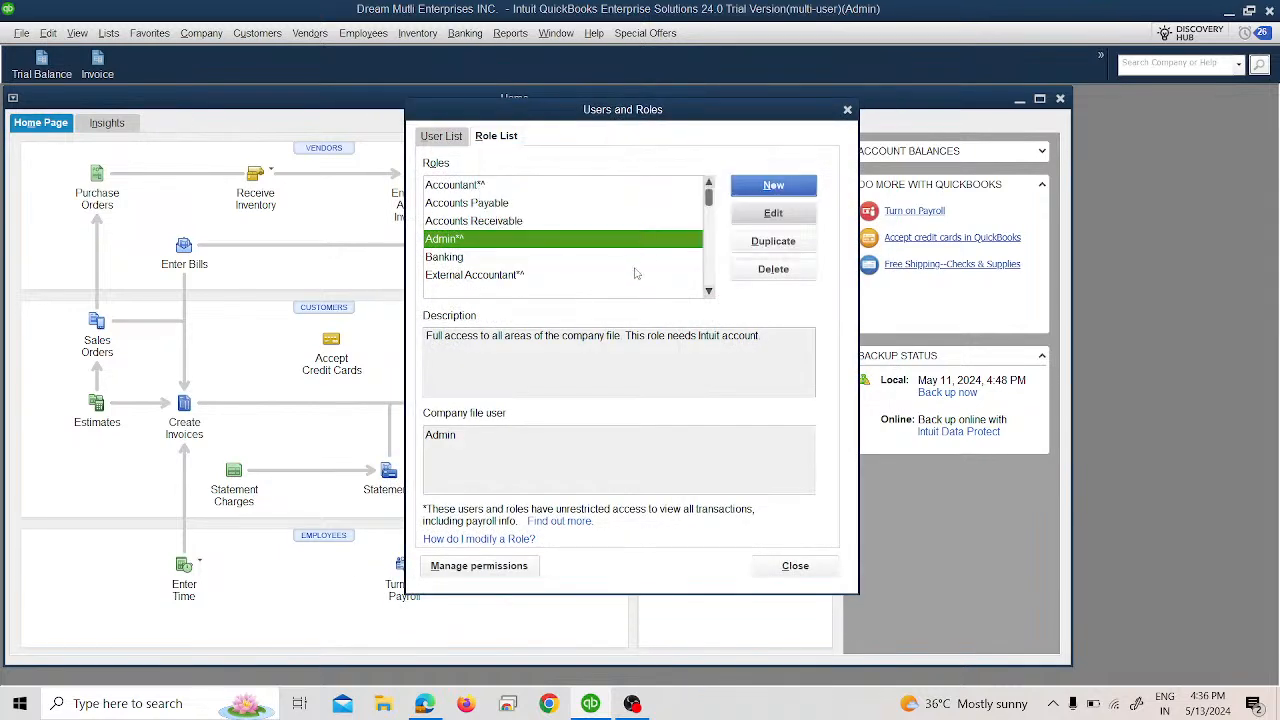
click(632, 276)
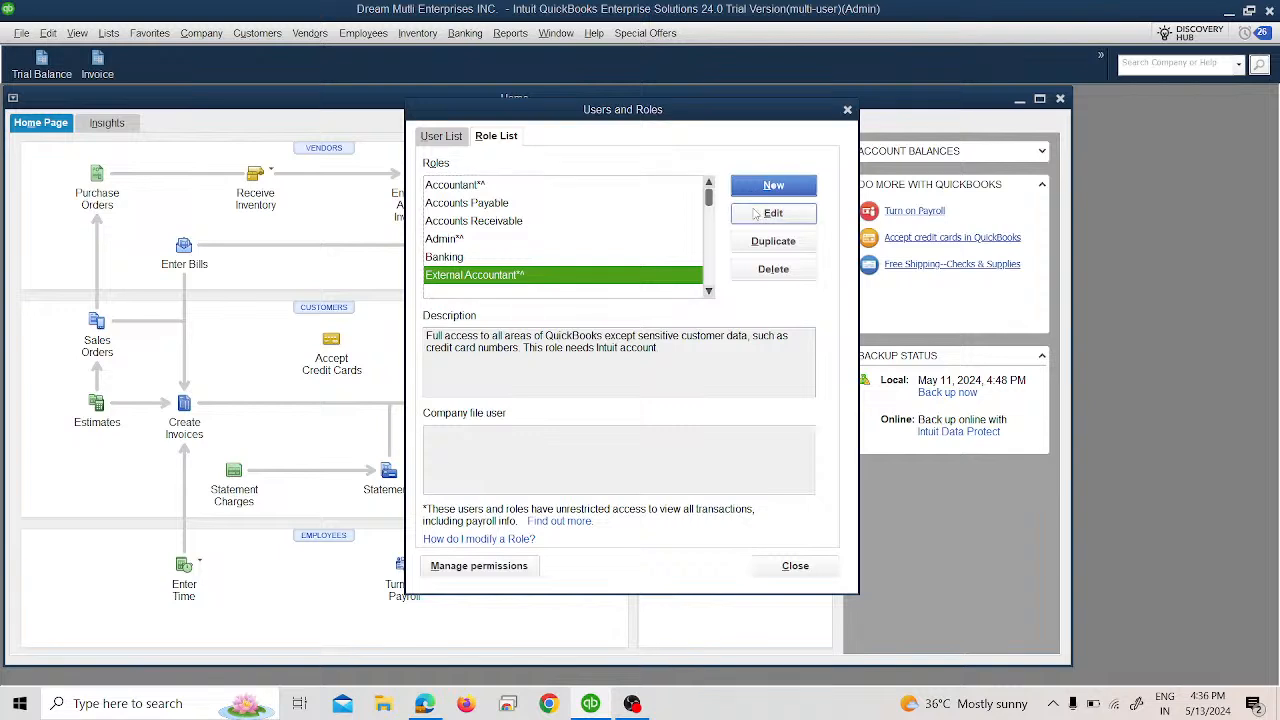
click(773, 213)
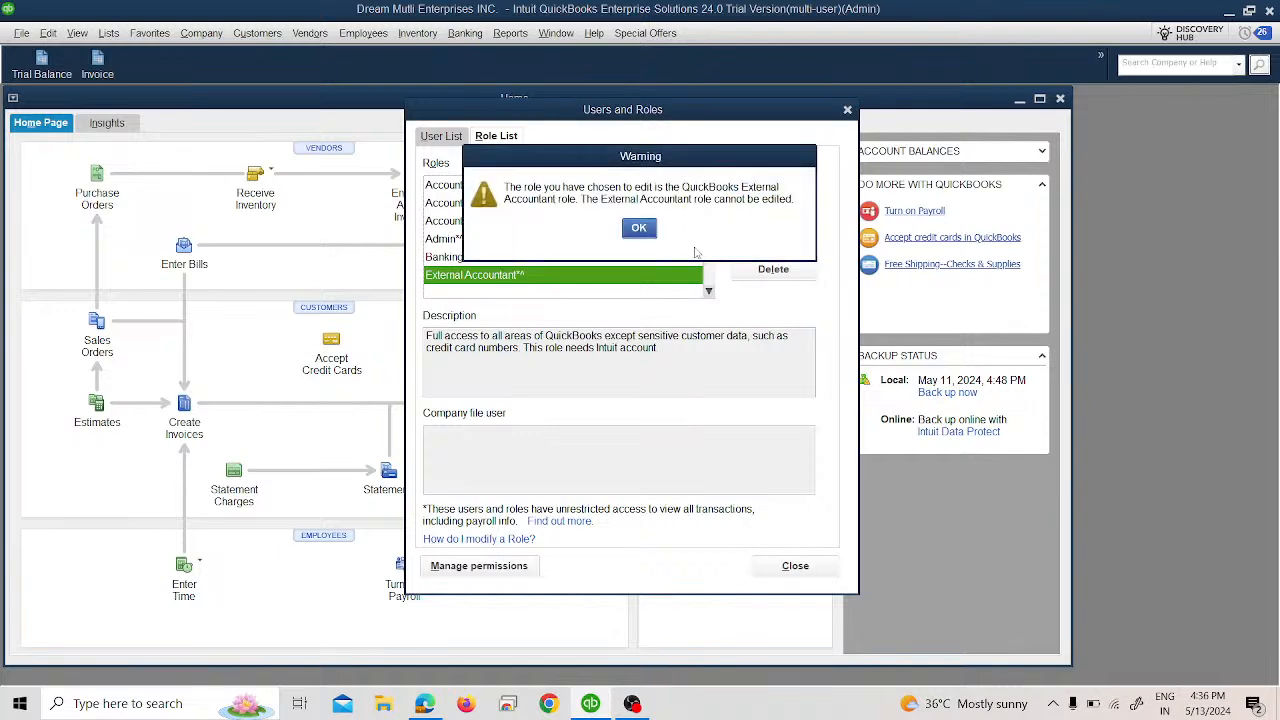
click(639, 230)
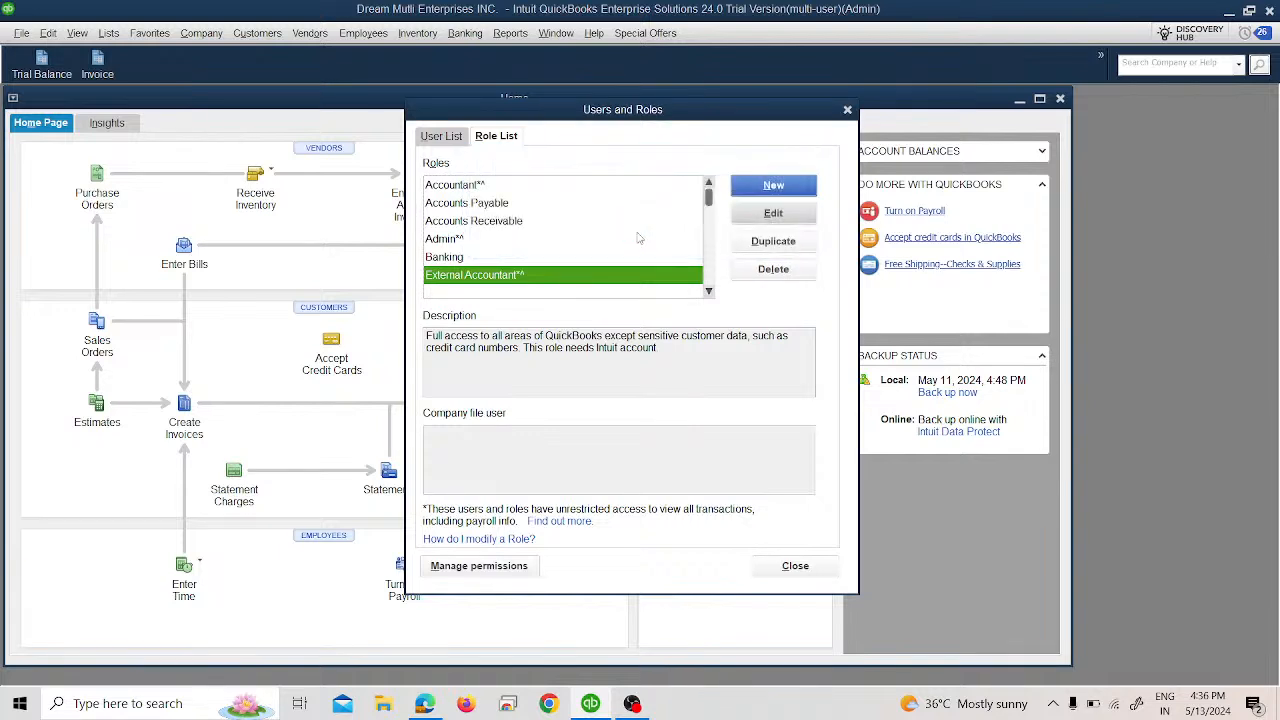
click(462, 138)
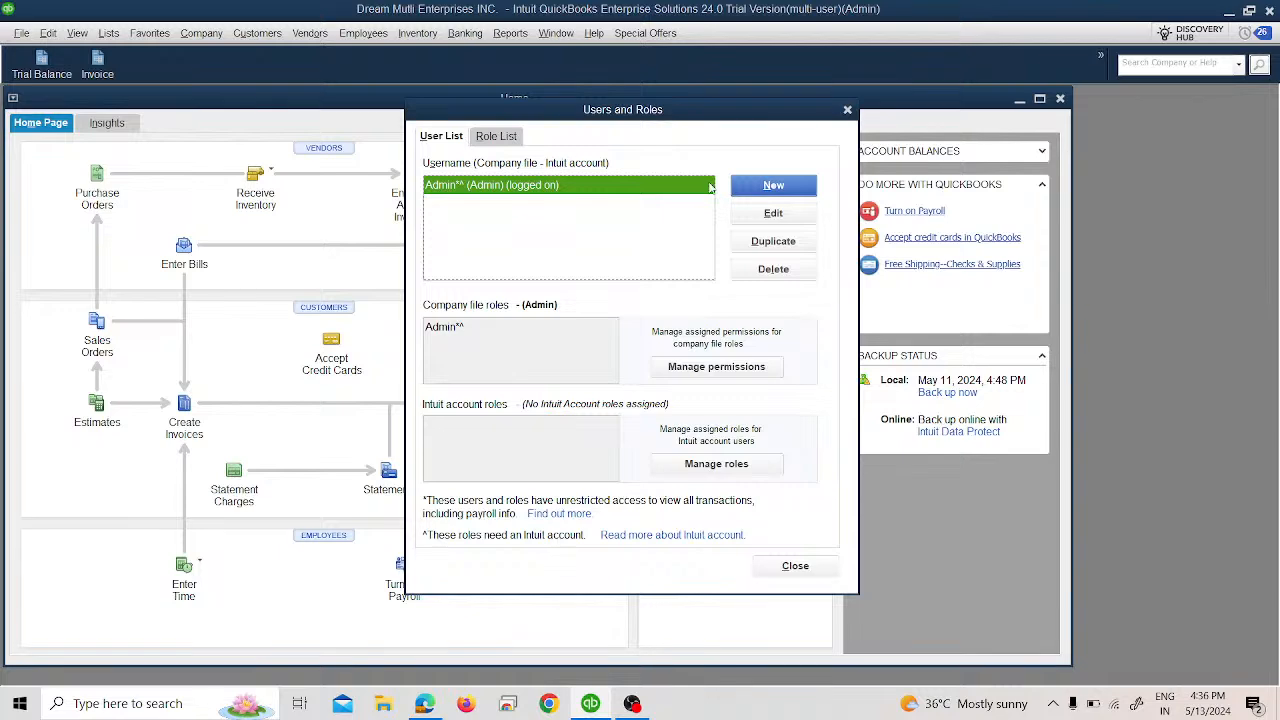
click(741, 188)
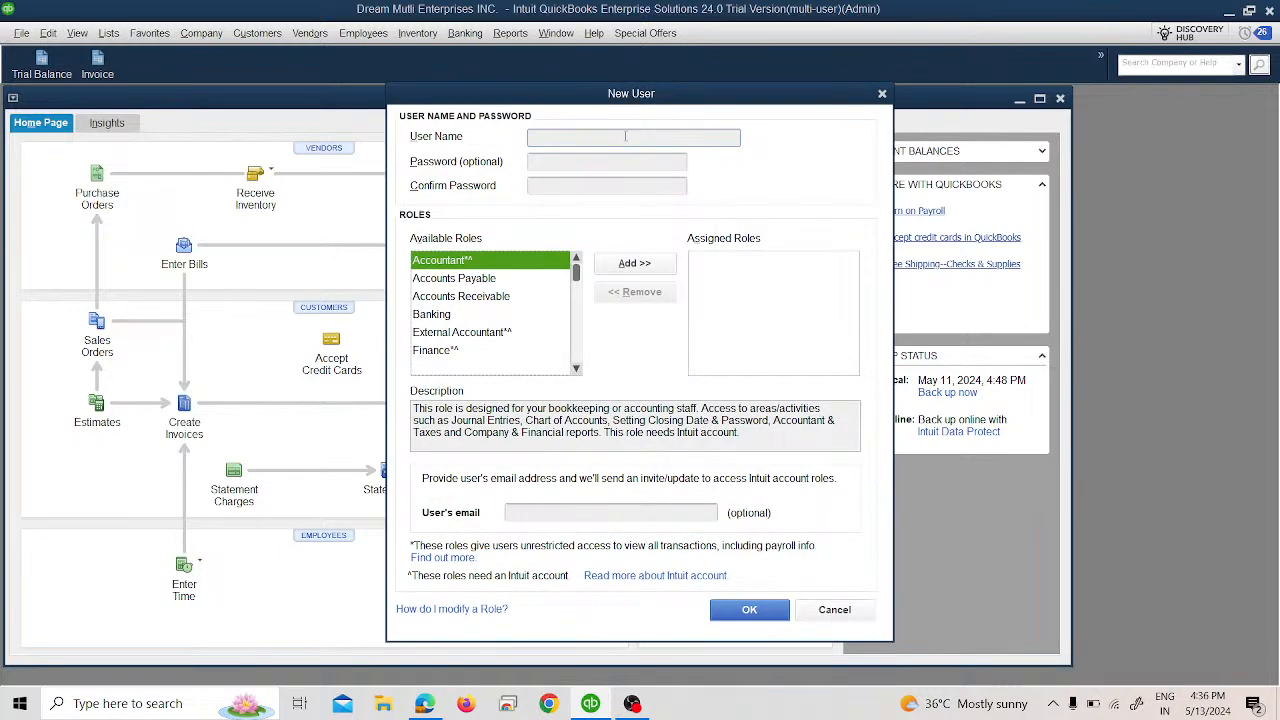
text(Mr Gabby)
key(Tab)
text(12345678)
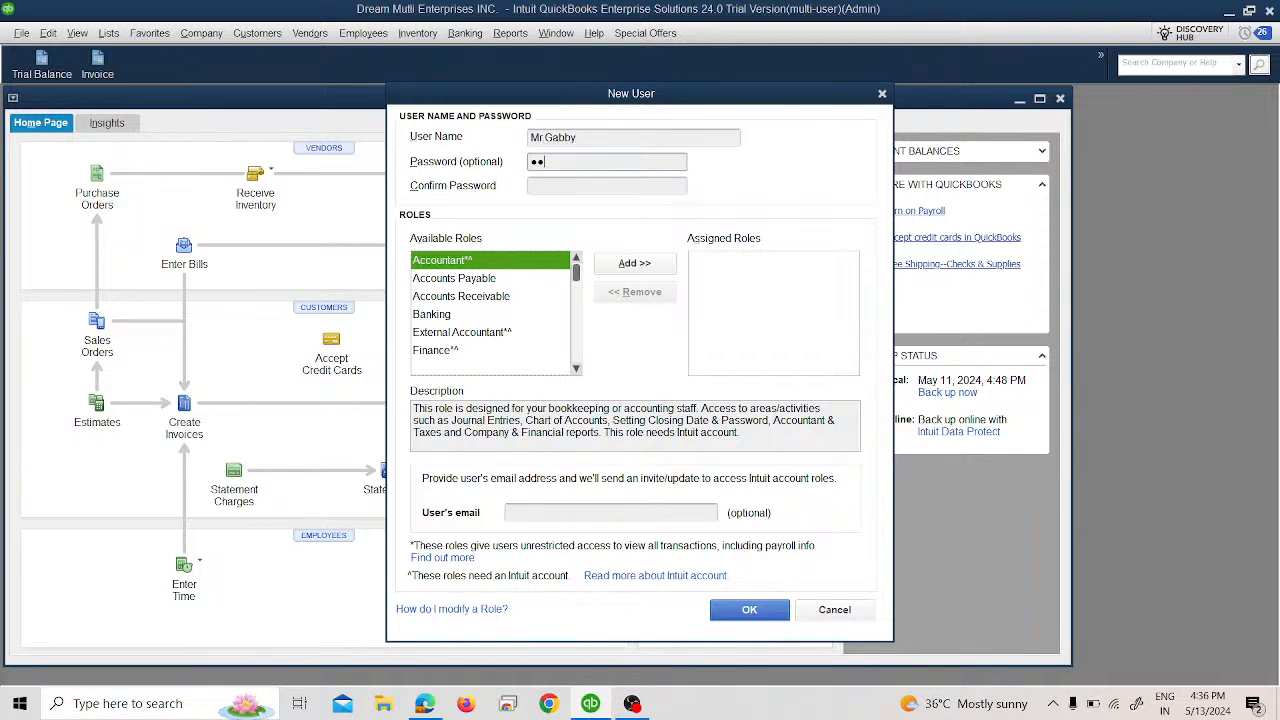
text(9)
key(Tab)
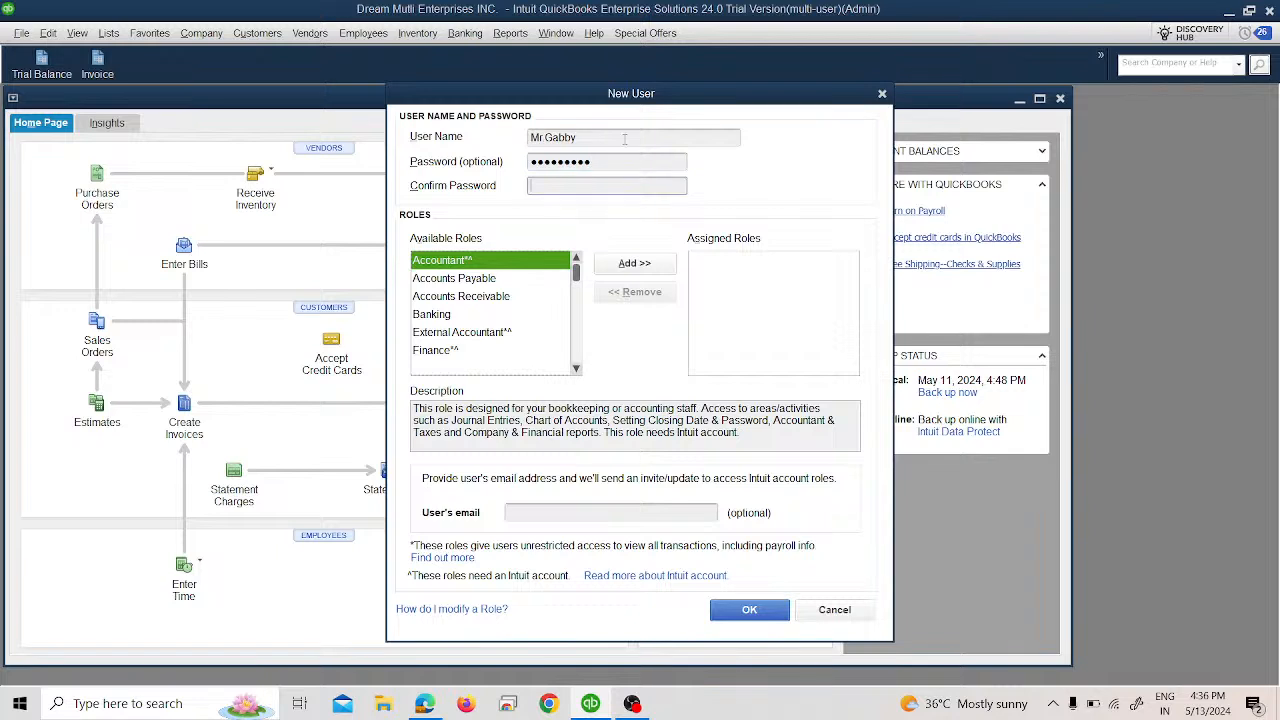
text(123456789)
click(620, 267)
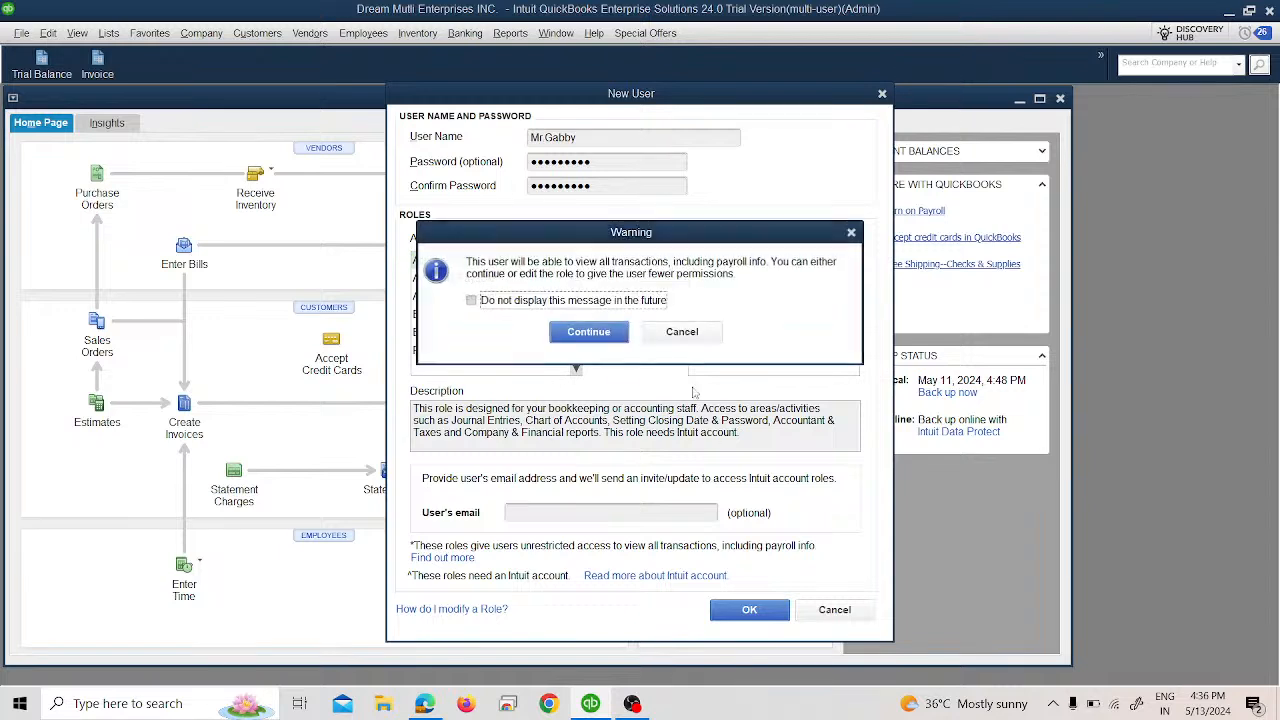
click(590, 333)
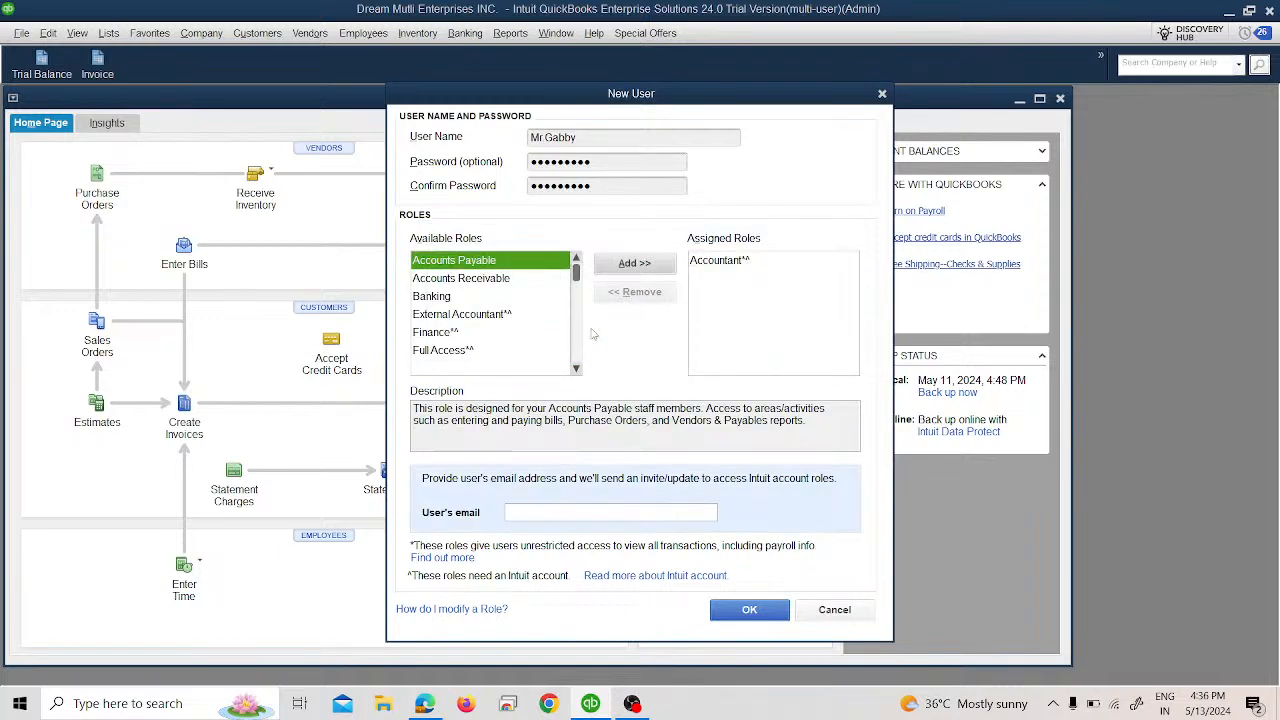
click(748, 610)
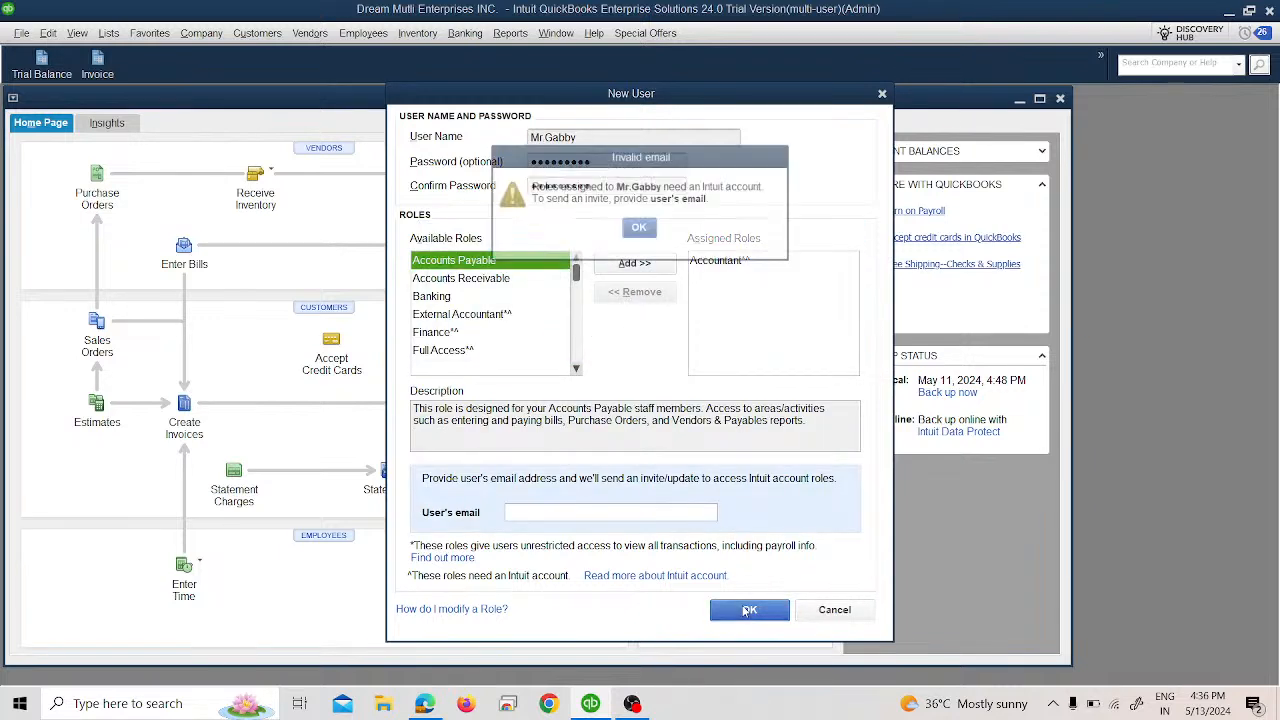
click(640, 230)
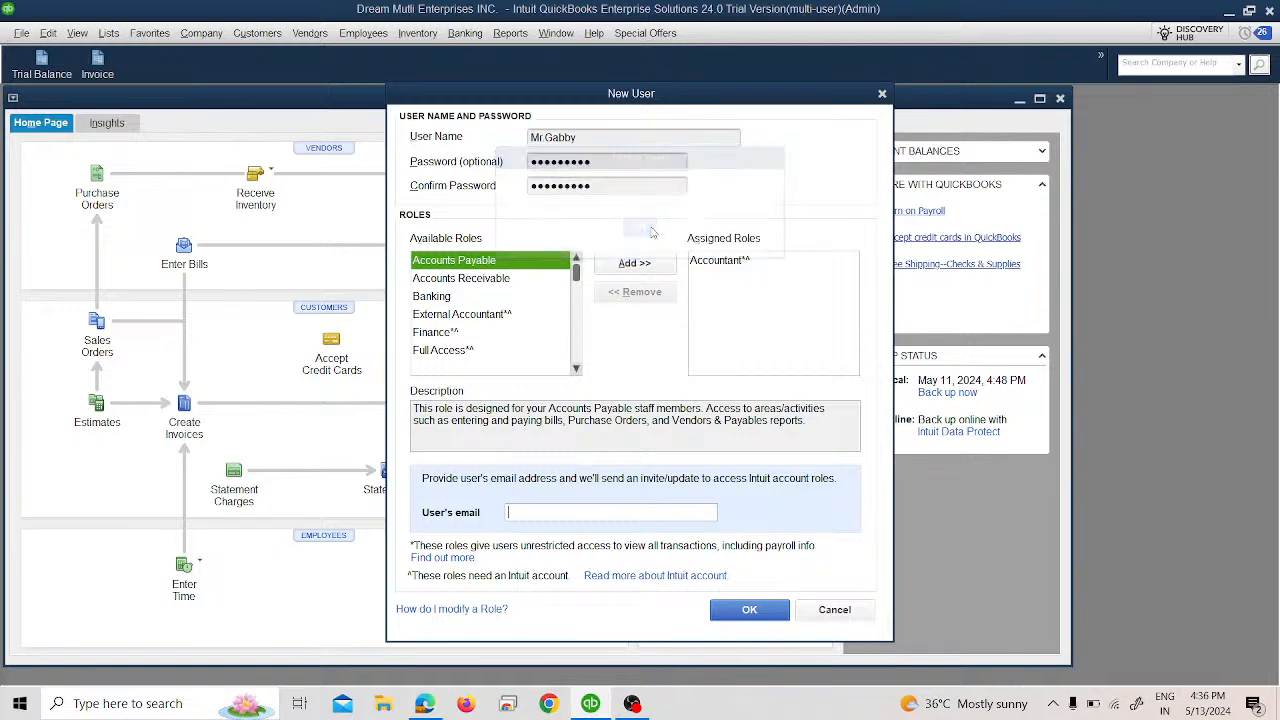
click(827, 611)
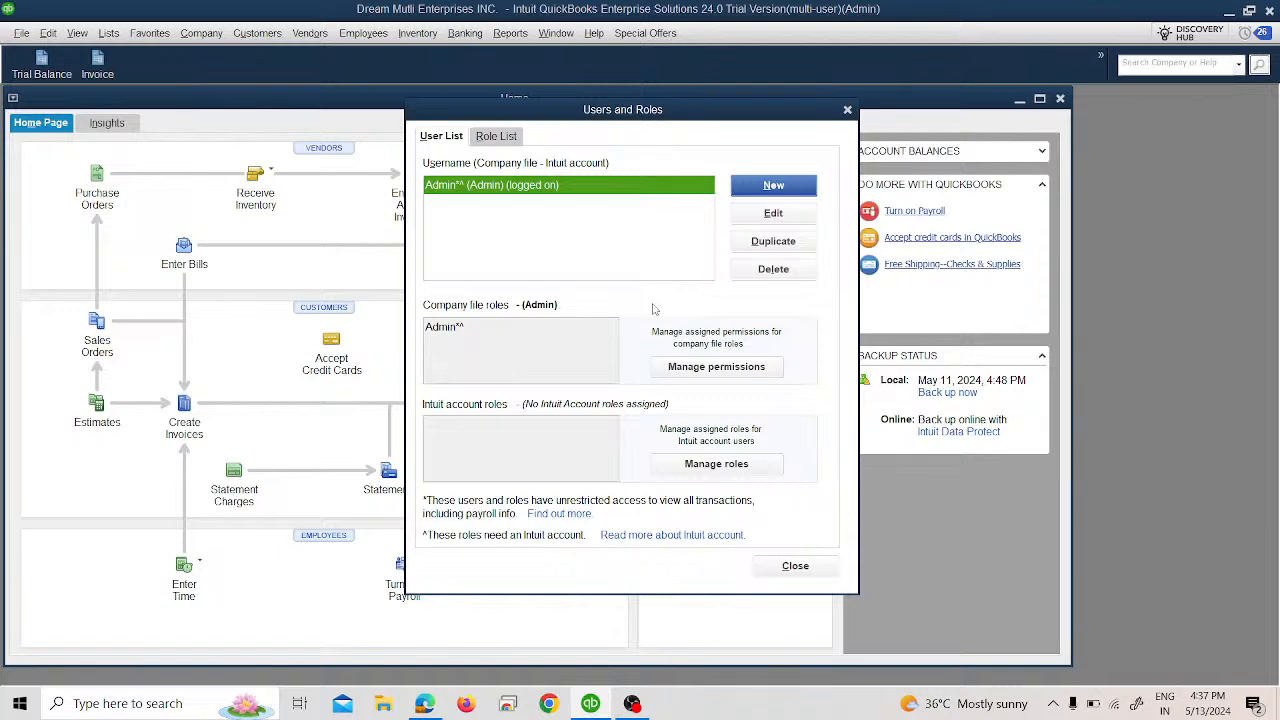
Close Users and Roles, dismiss the maintenance alert, and switch to single-user mode, postponing credit card protection.
click(828, 570)
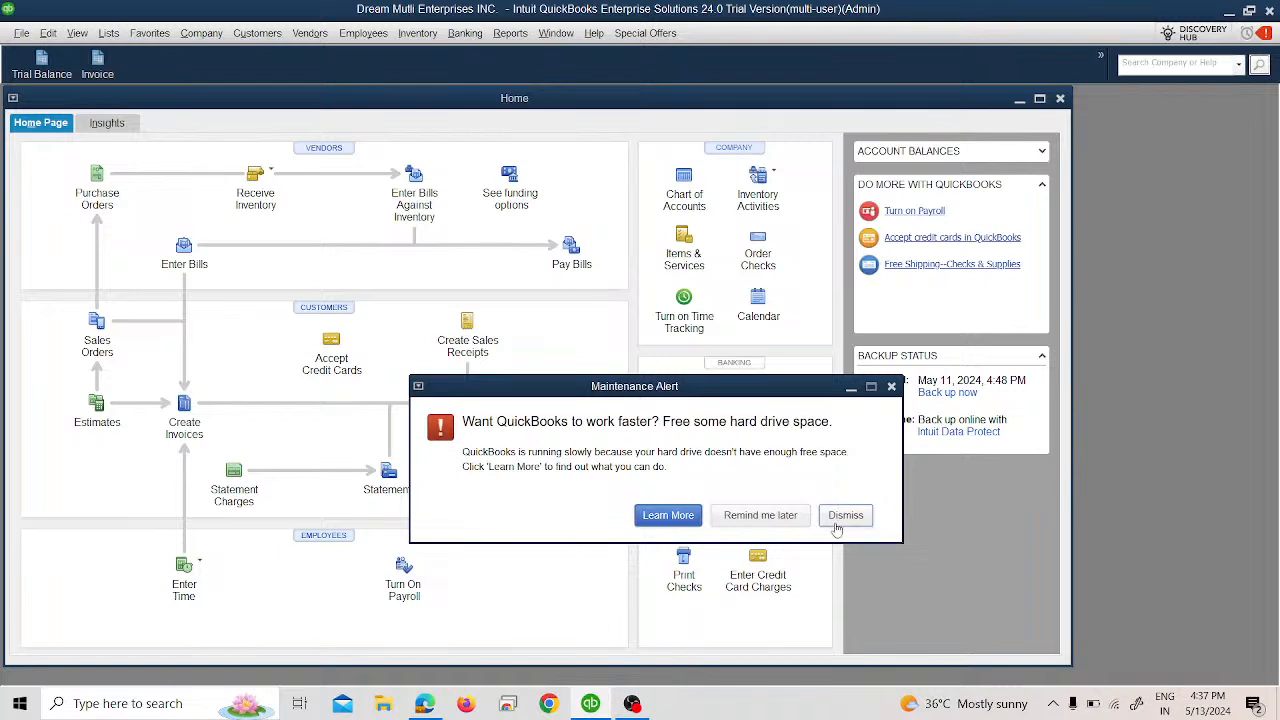
click(845, 515)
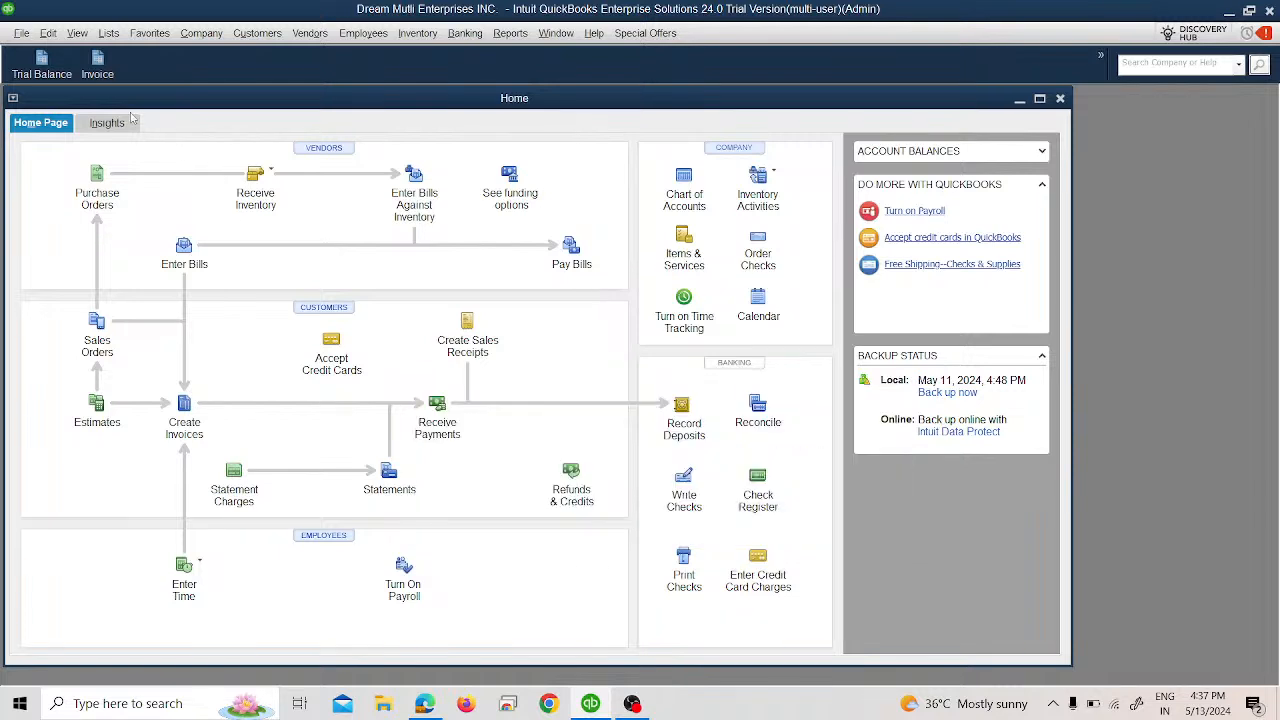
click(21, 33)
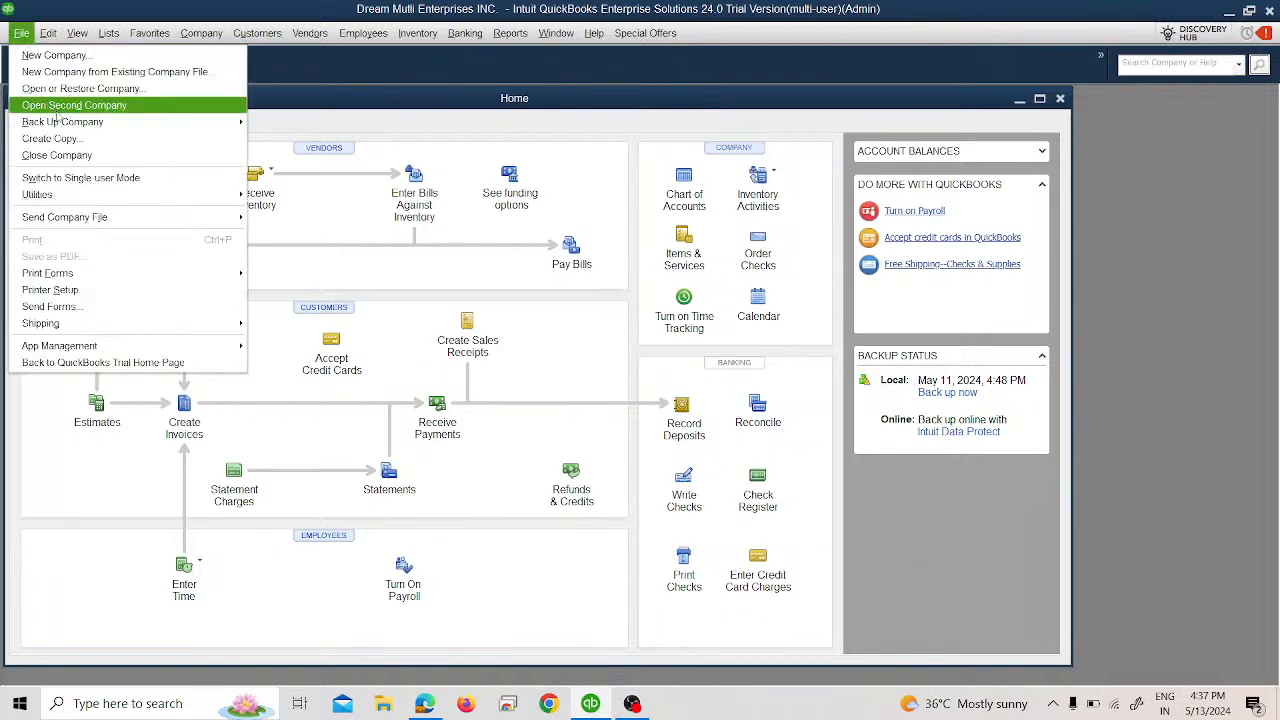
click(133, 178)
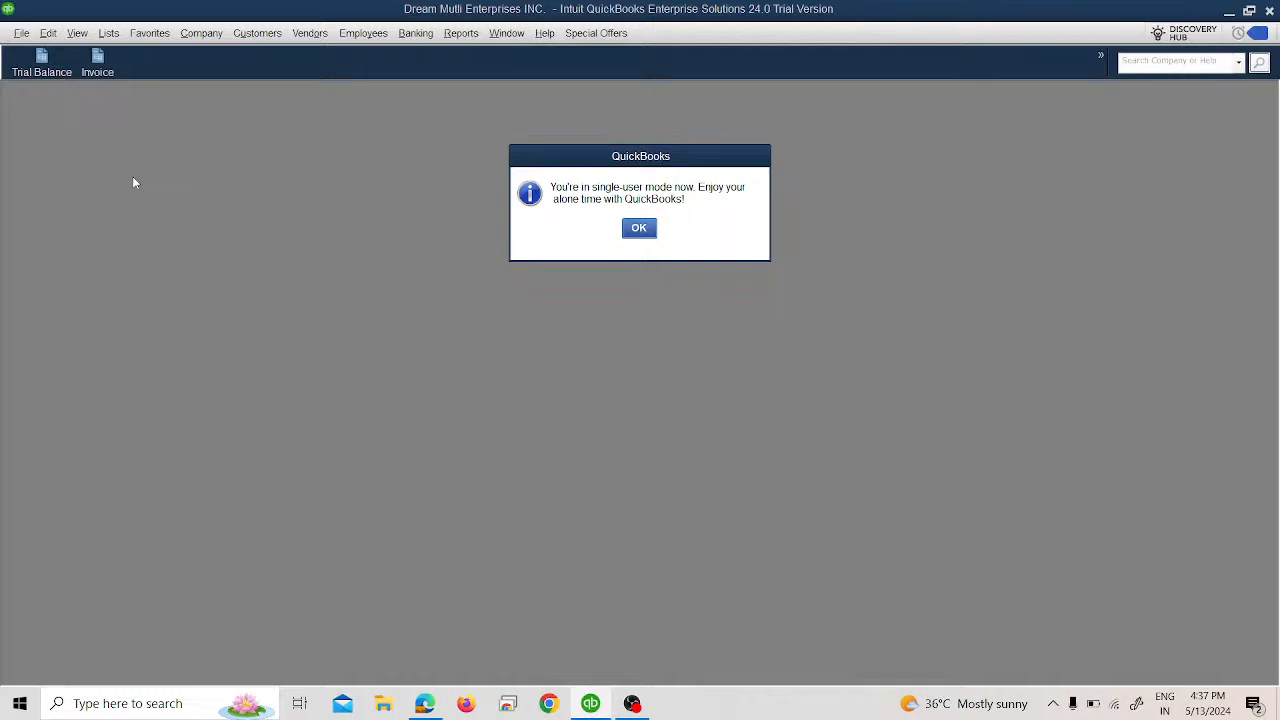
click(645, 229)
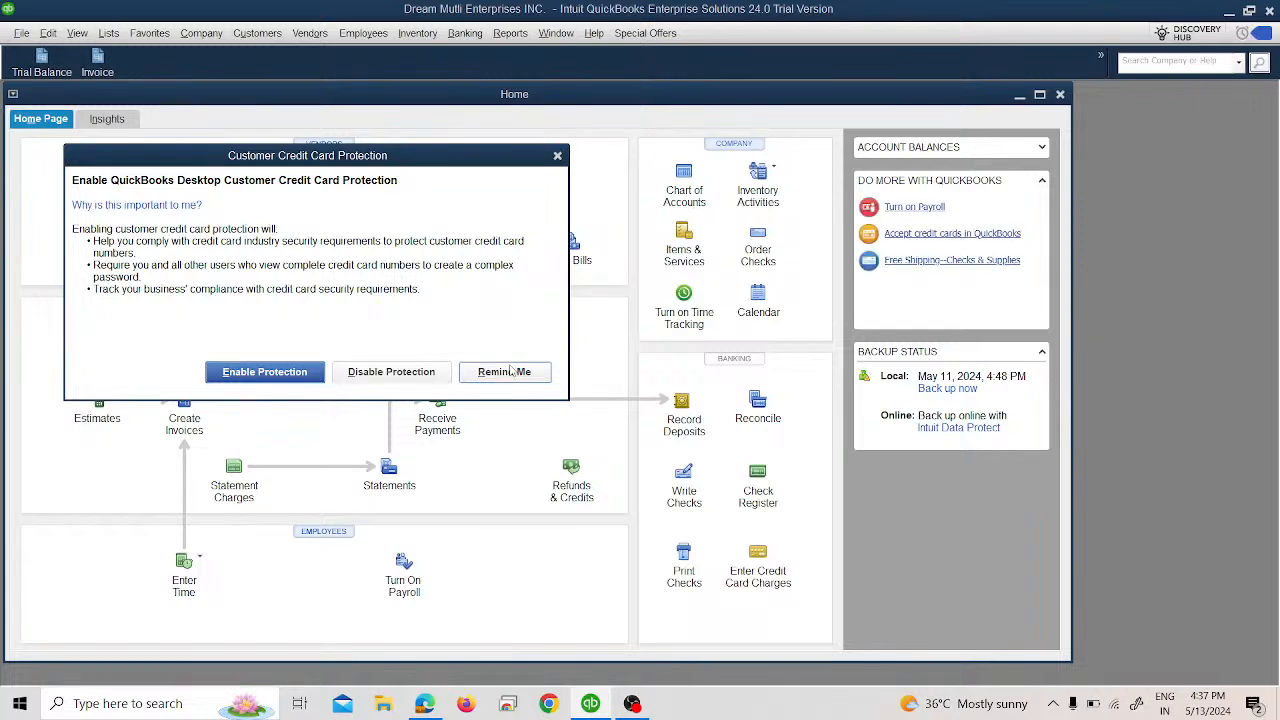
click(511, 371)
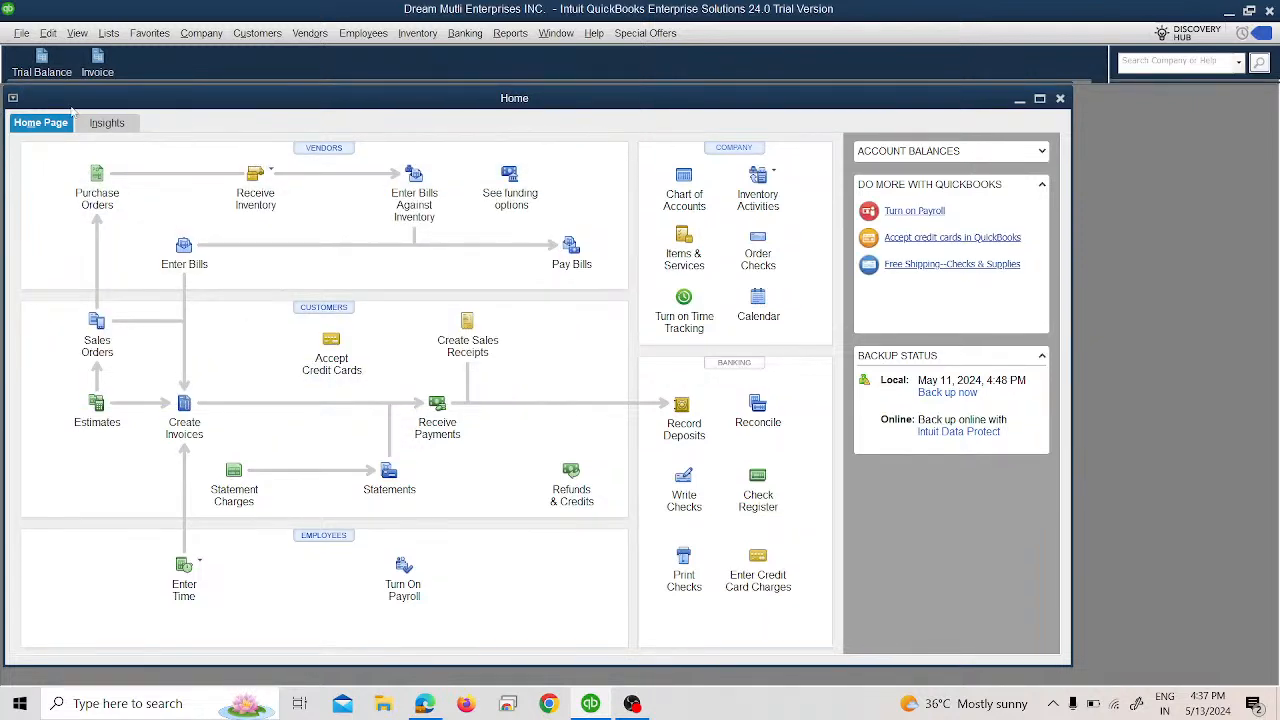
click(21, 33)
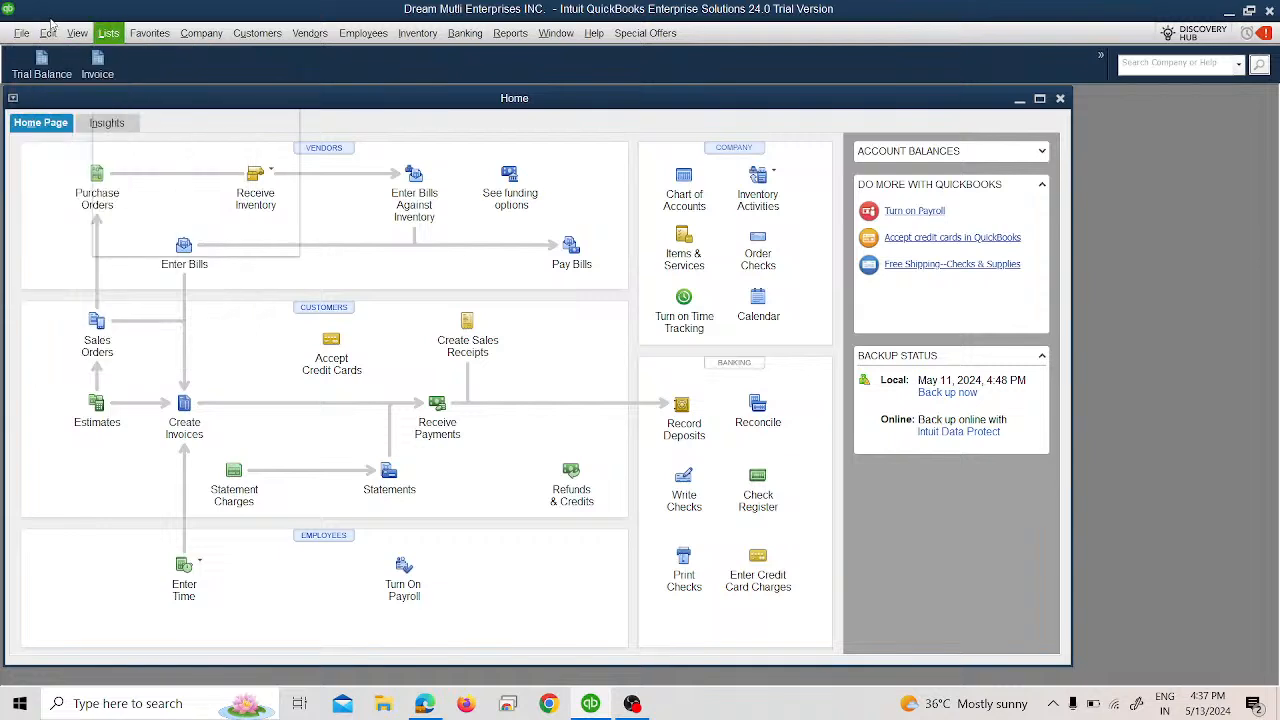
Browse File > Send Company File > Accountant's Copy, then the Lists, Company and Favorites menus.
click(21, 34)
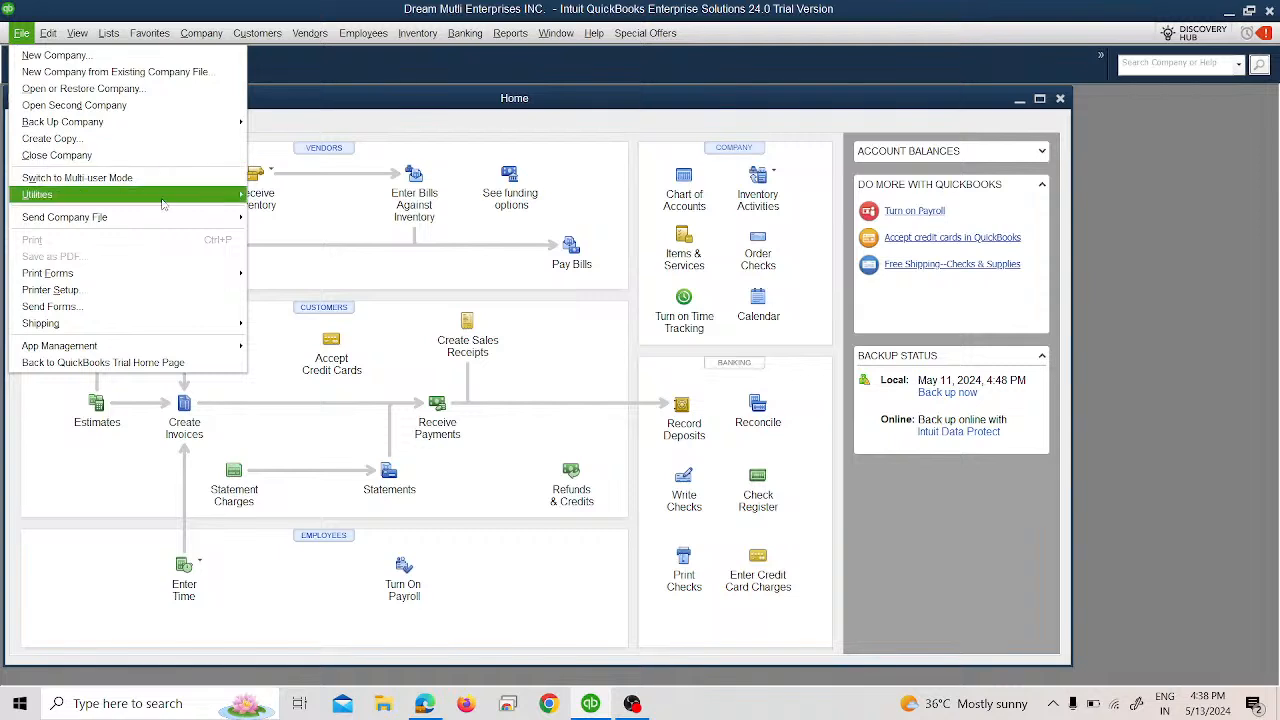
mouse_move(200, 221)
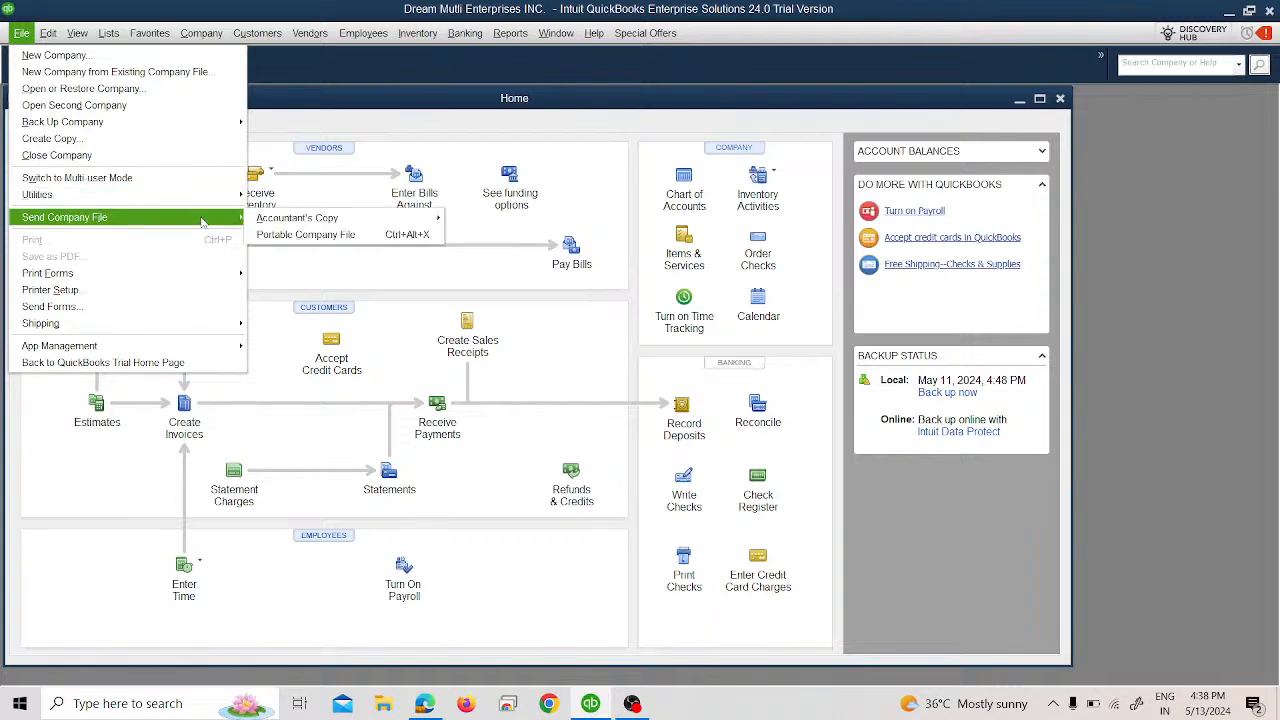
mouse_move(250, 221)
mouse_move(297, 226)
click(319, 280)
click(23, 36)
mouse_move(57, 42)
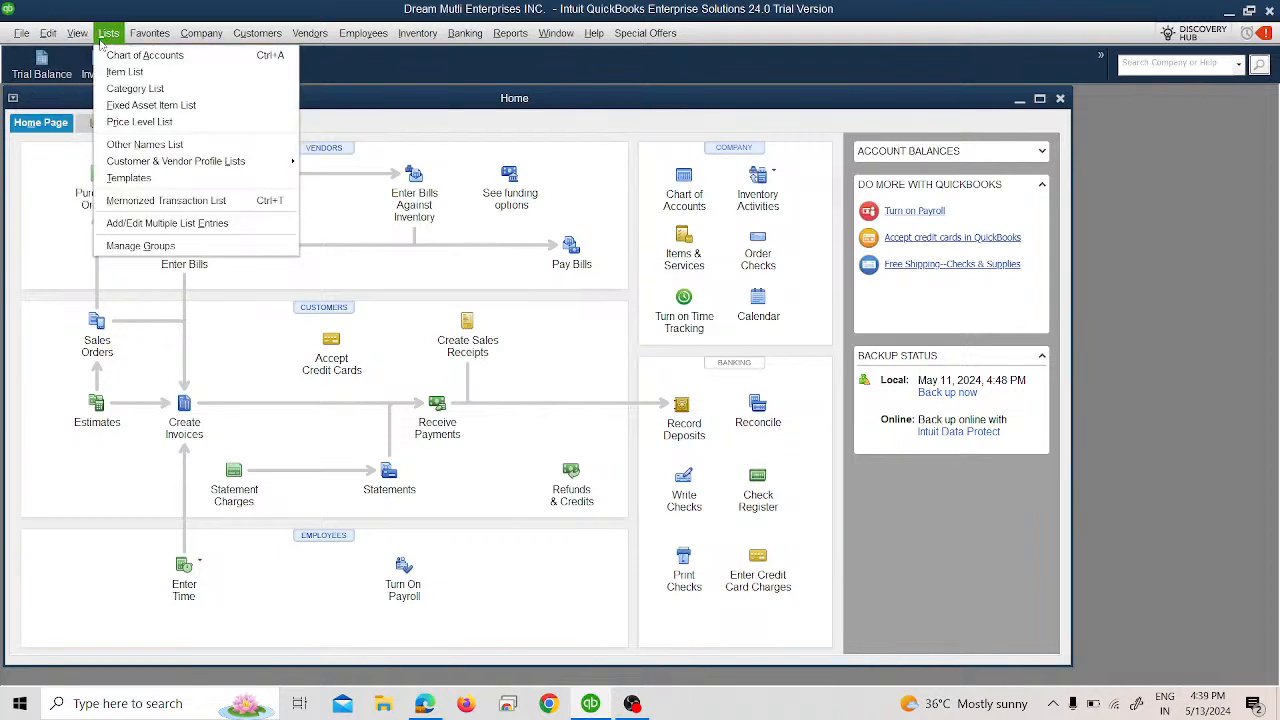
mouse_move(183, 37)
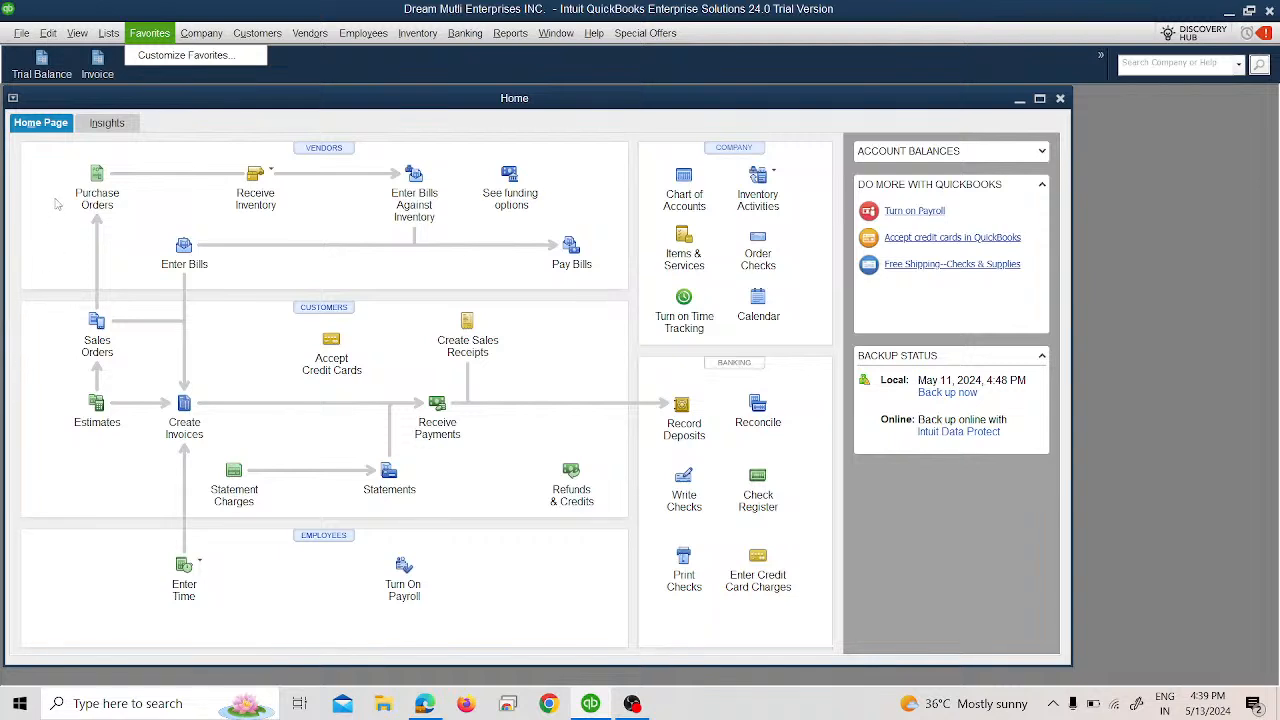
Add Chart of Accounts to Customize Favorites and check it appears in the Favorites menu.
click(150, 56)
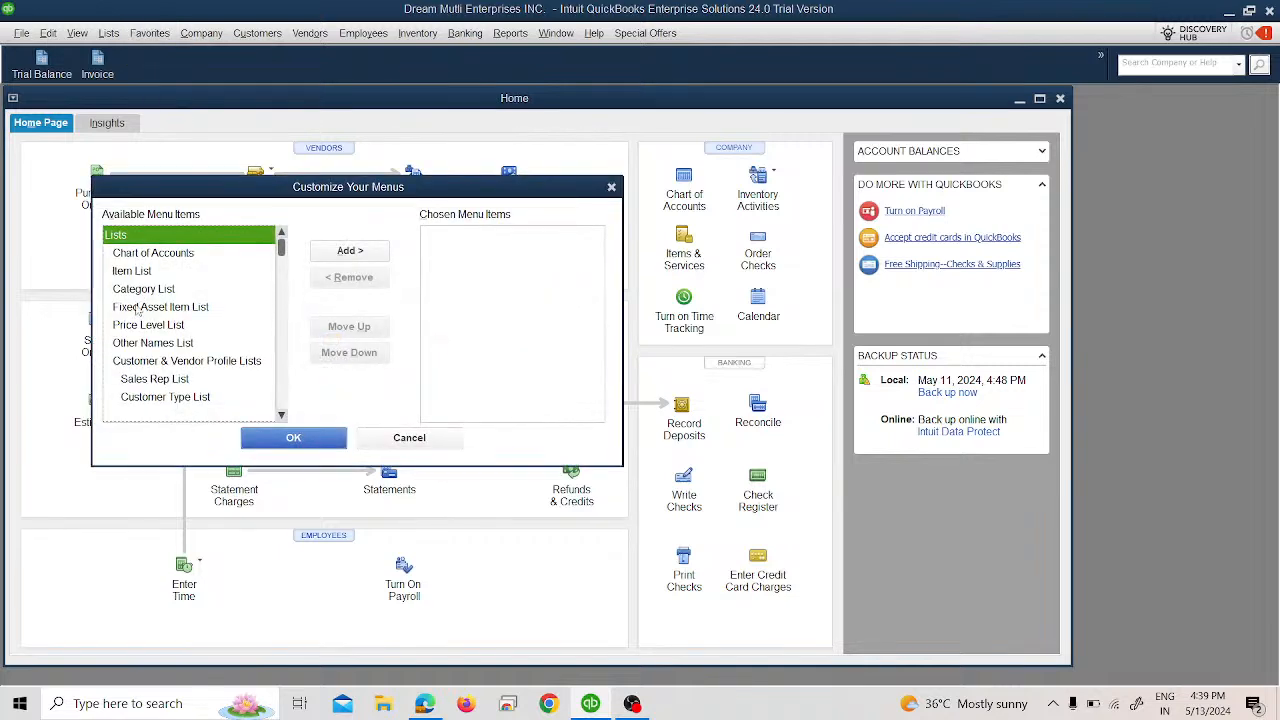
click(143, 253)
click(152, 289)
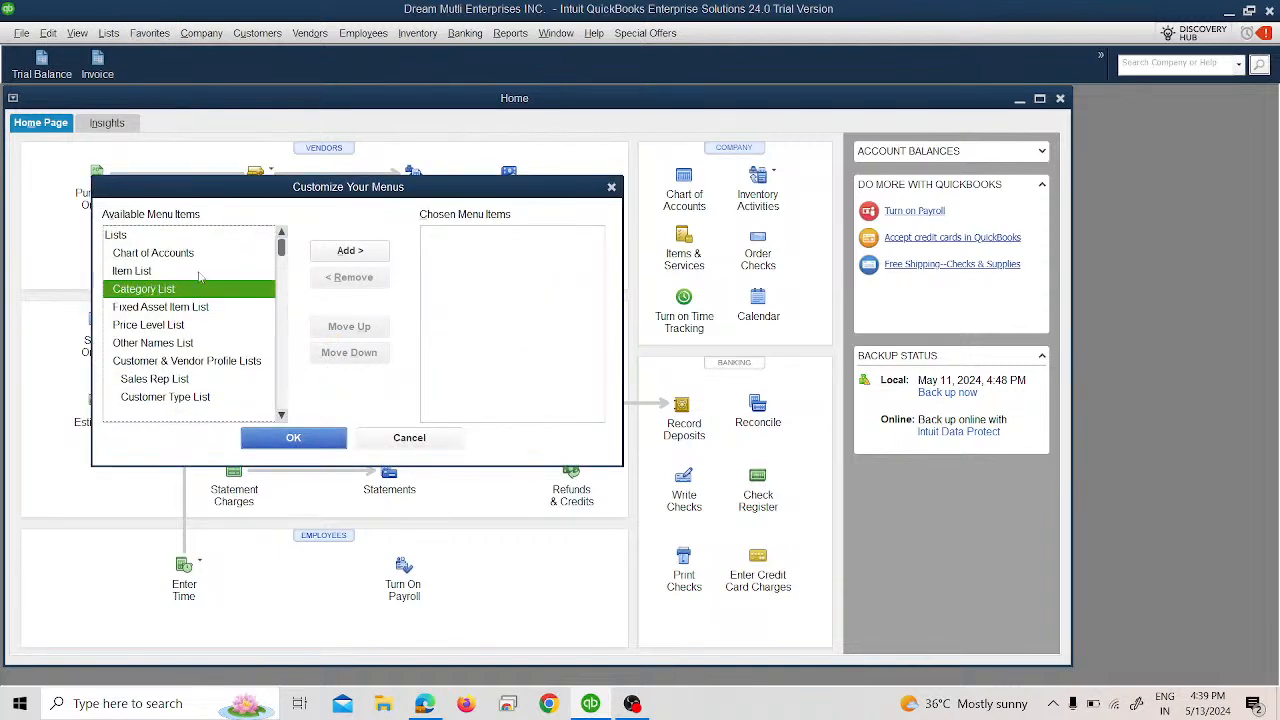
click(169, 241)
click(168, 253)
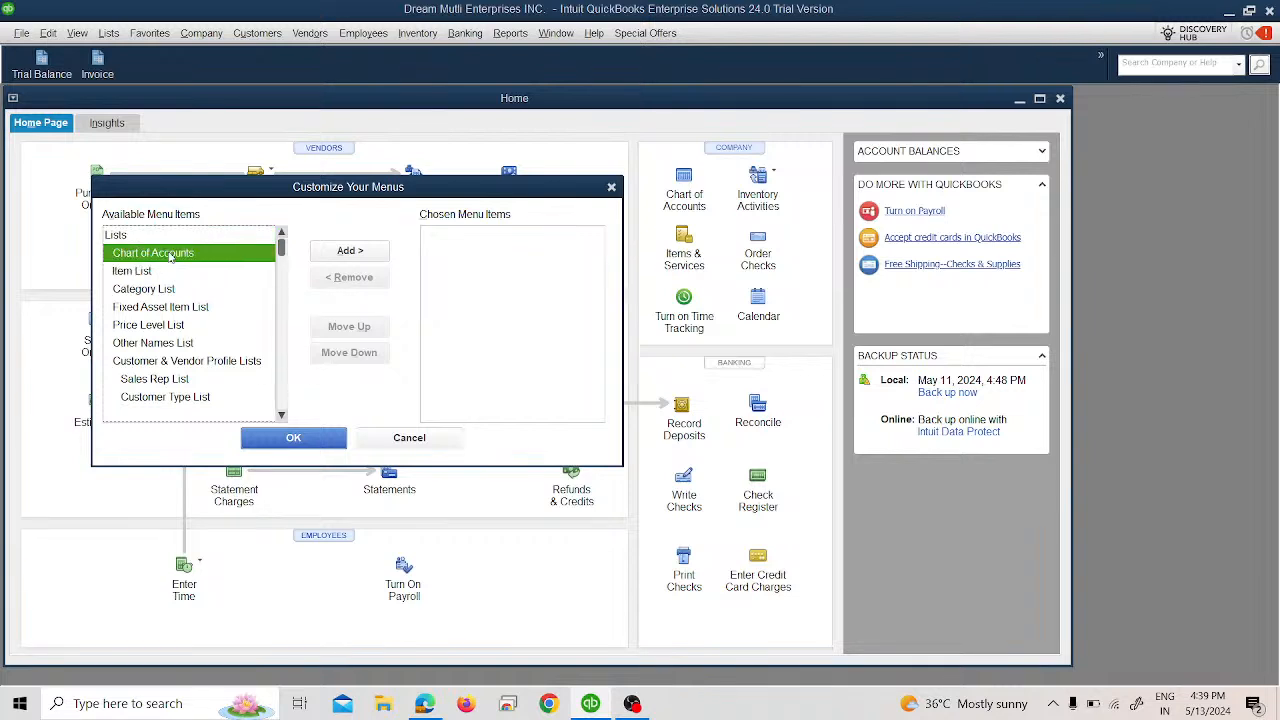
click(349, 251)
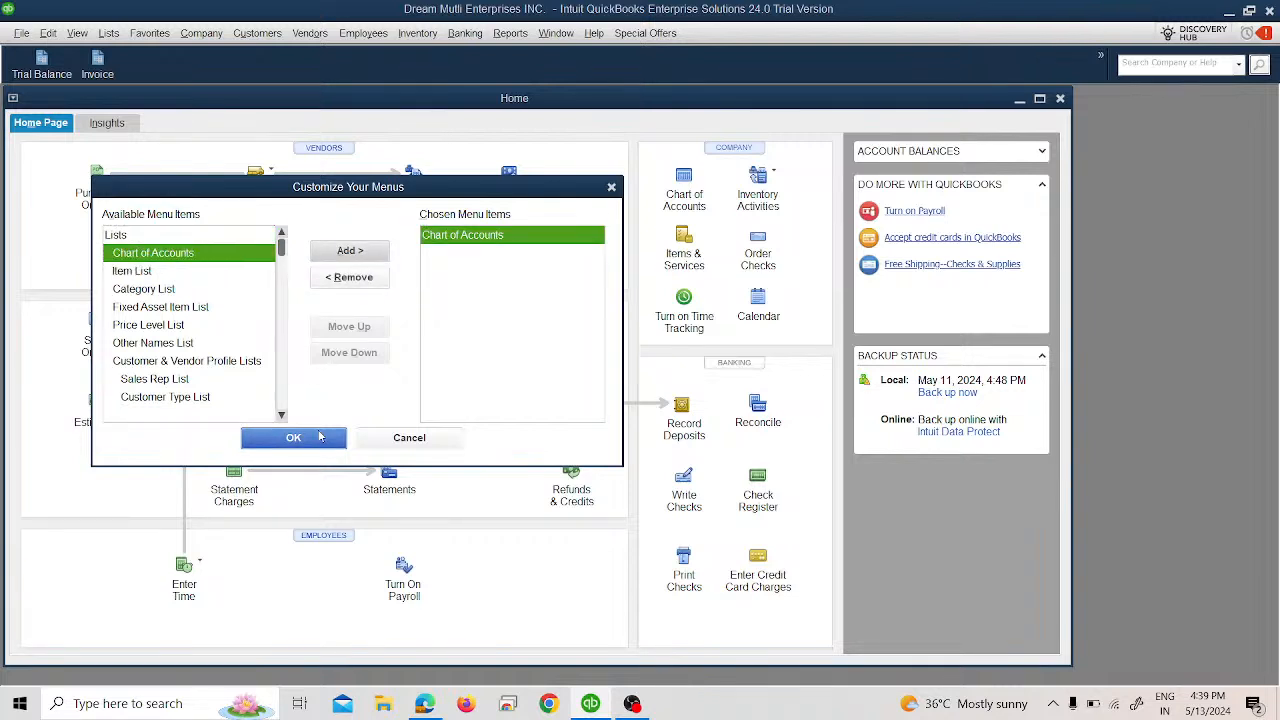
click(293, 437)
click(168, 38)
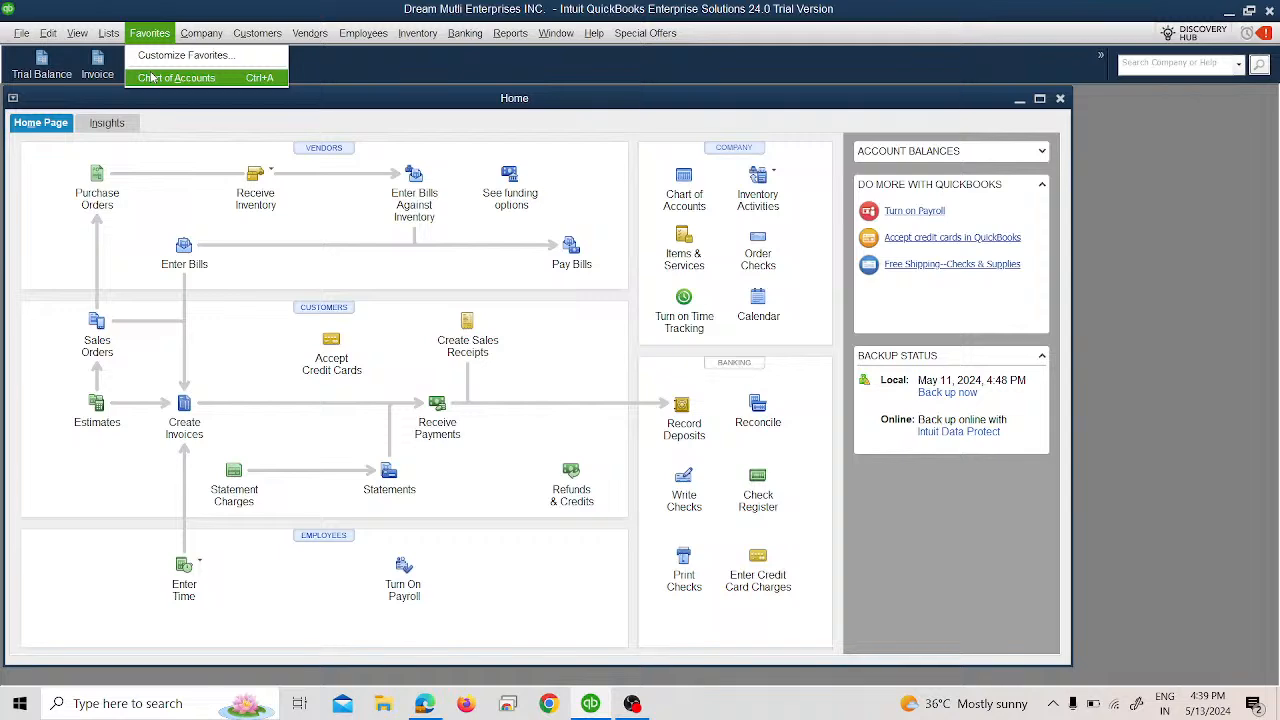
Remove Chart of Accounts from the chosen favourites and close Customize Favorites.
click(180, 55)
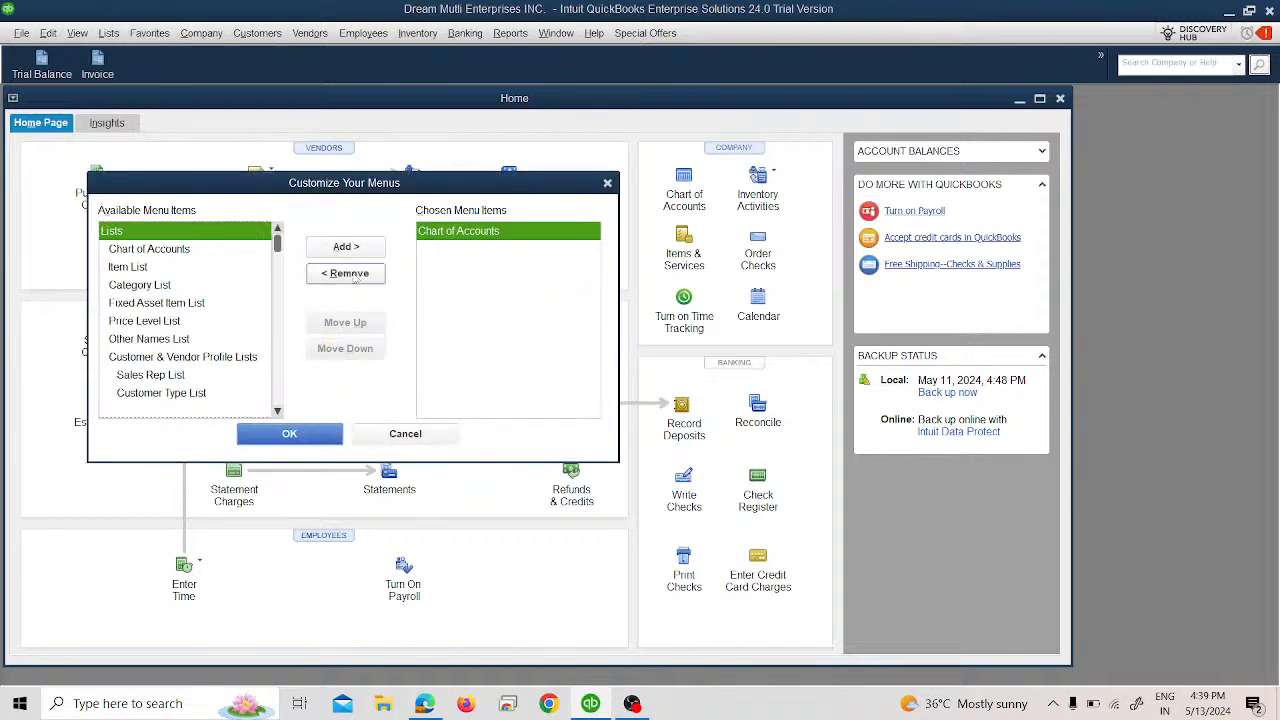
click(345, 273)
click(322, 438)
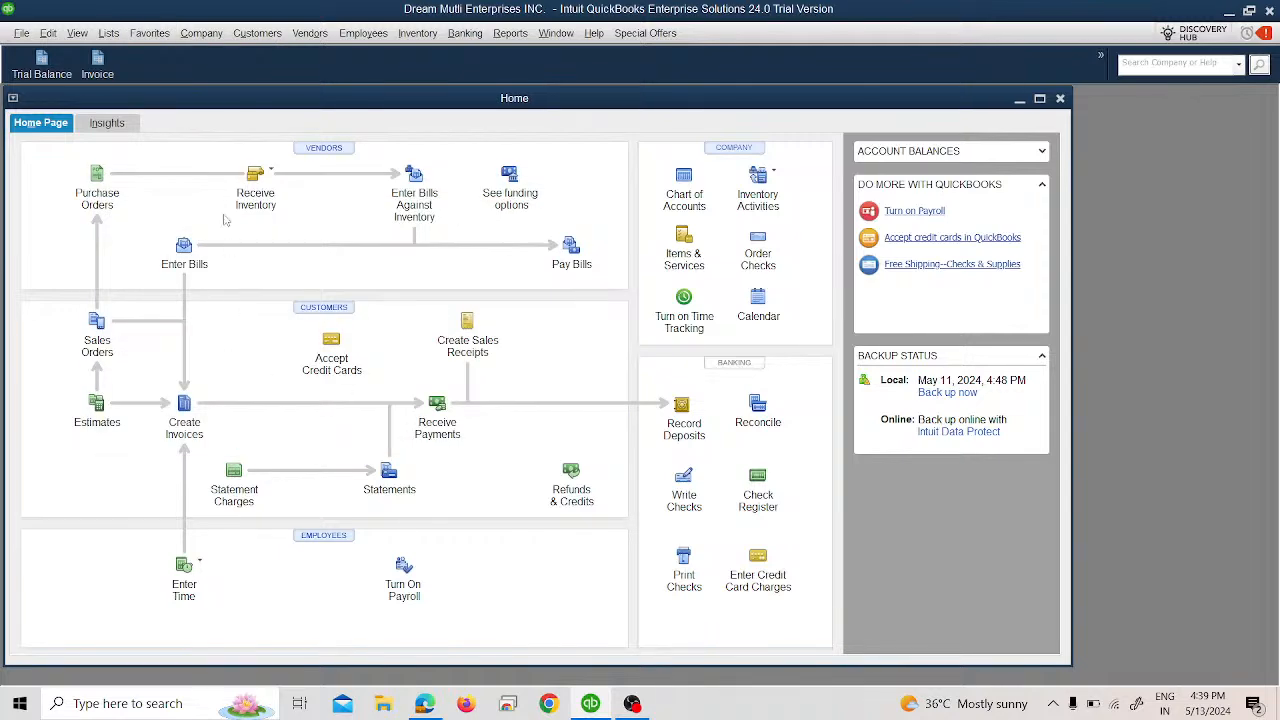
Look through the View and Edit menus, open and close the calculator, then view Window and Help.
click(76, 33)
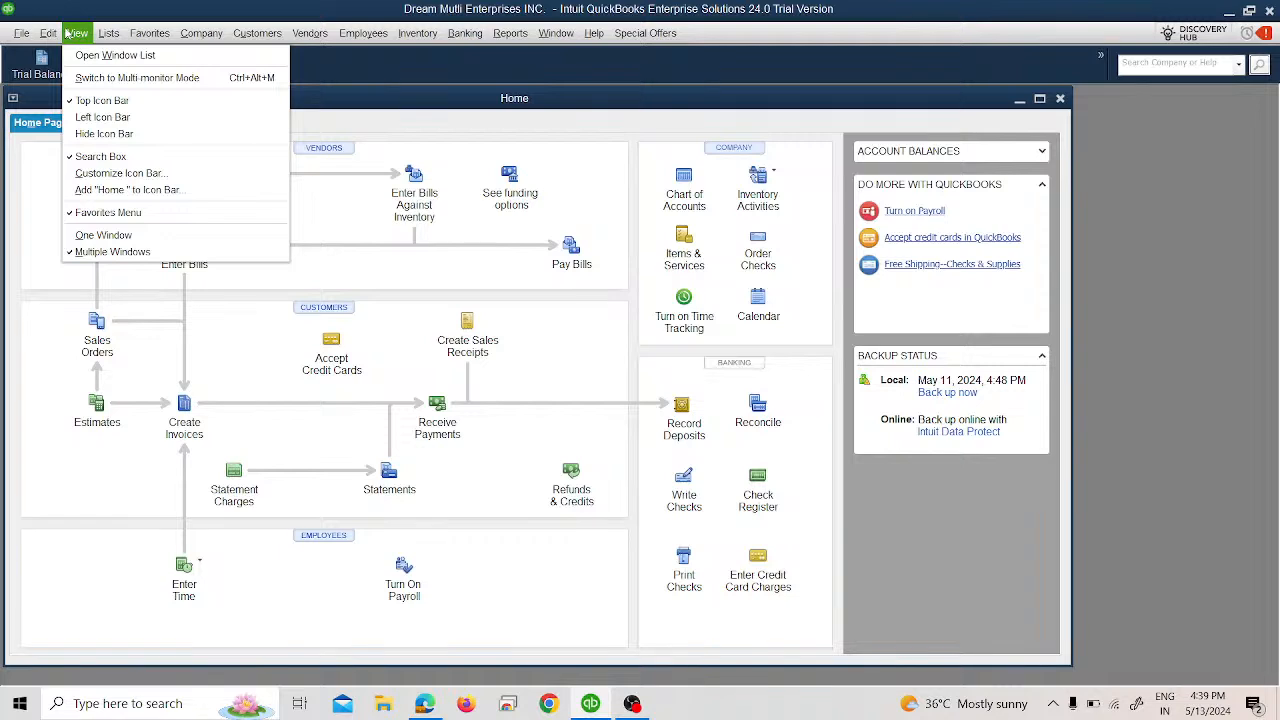
click(68, 33)
click(52, 33)
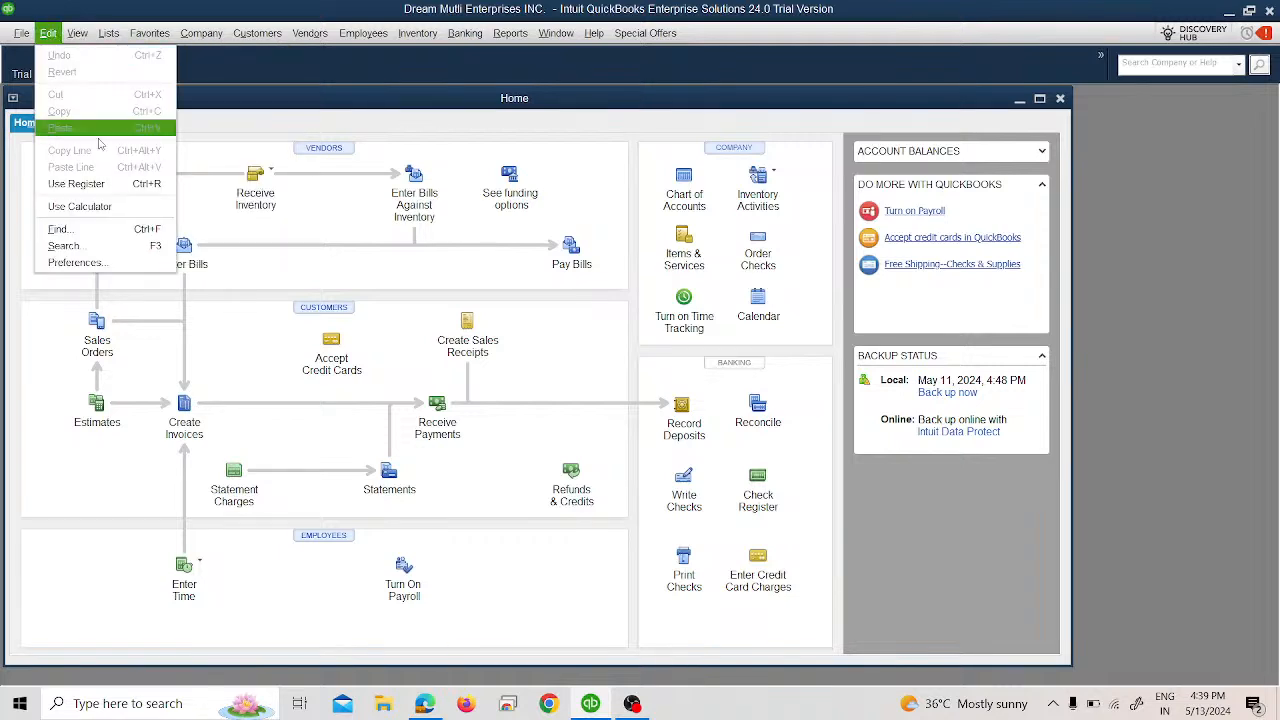
click(126, 206)
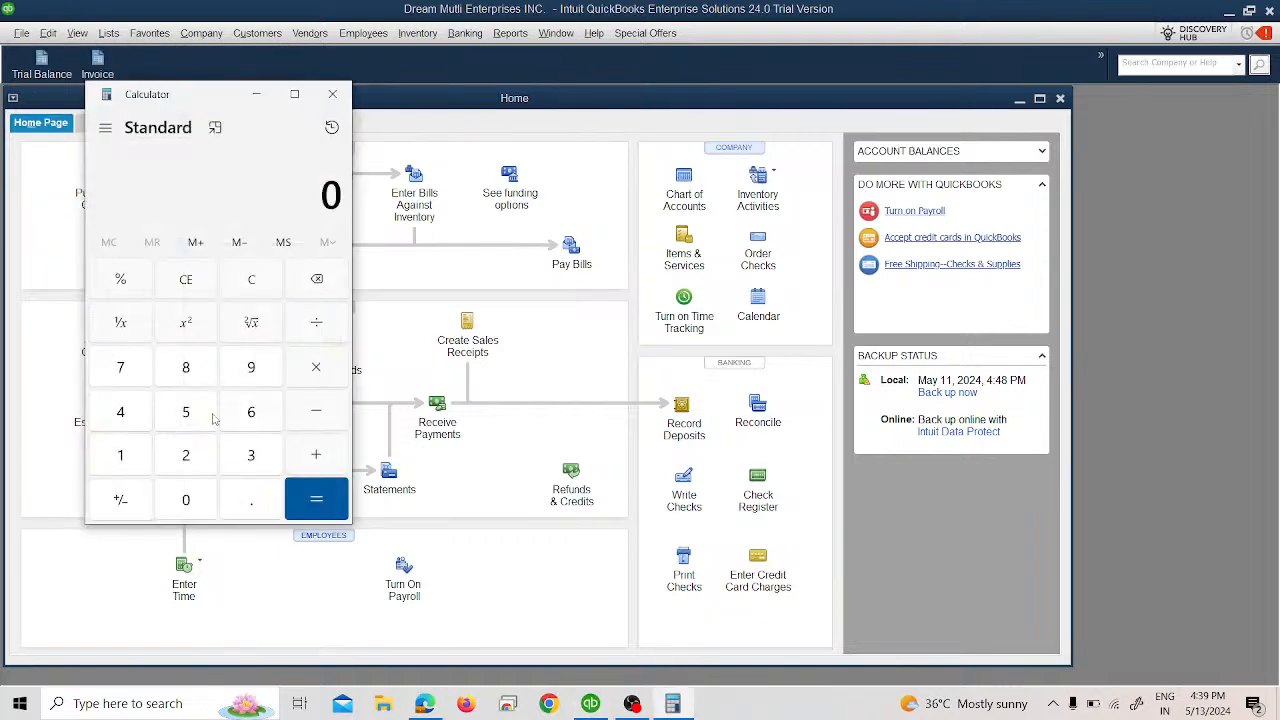
click(332, 94)
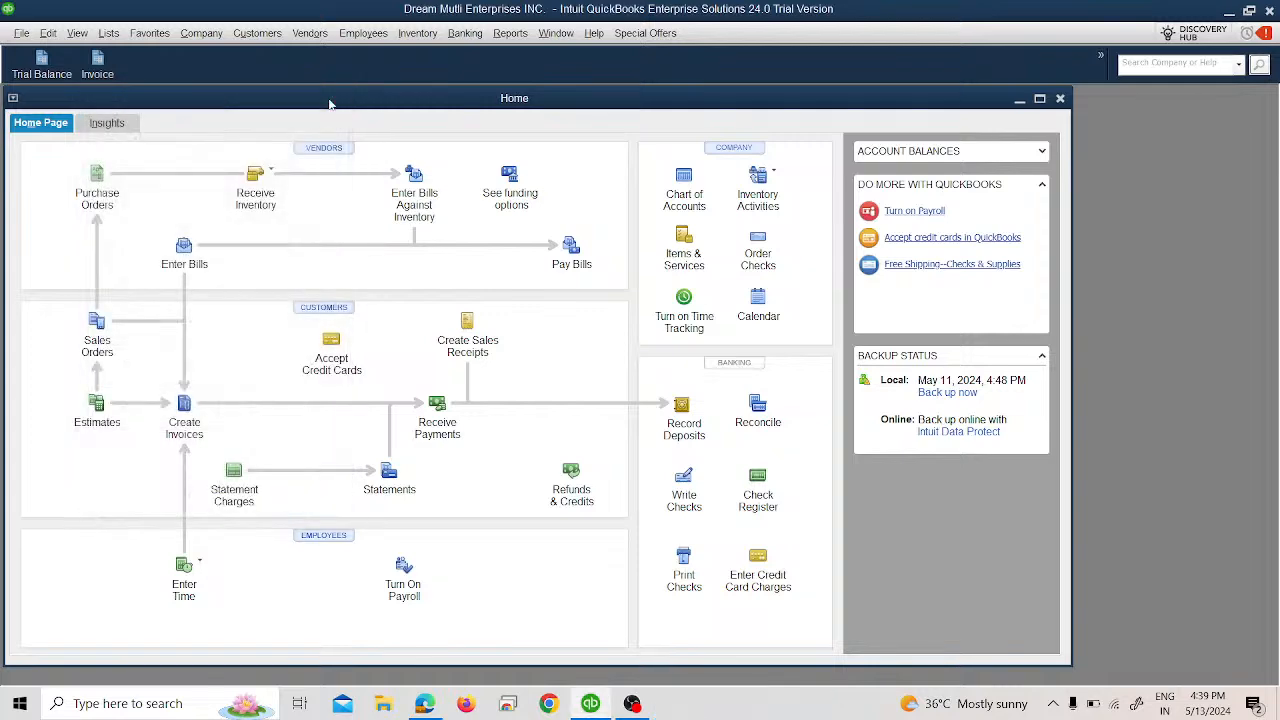
click(555, 34)
click(593, 33)
click(563, 36)
mouse_move(595, 34)
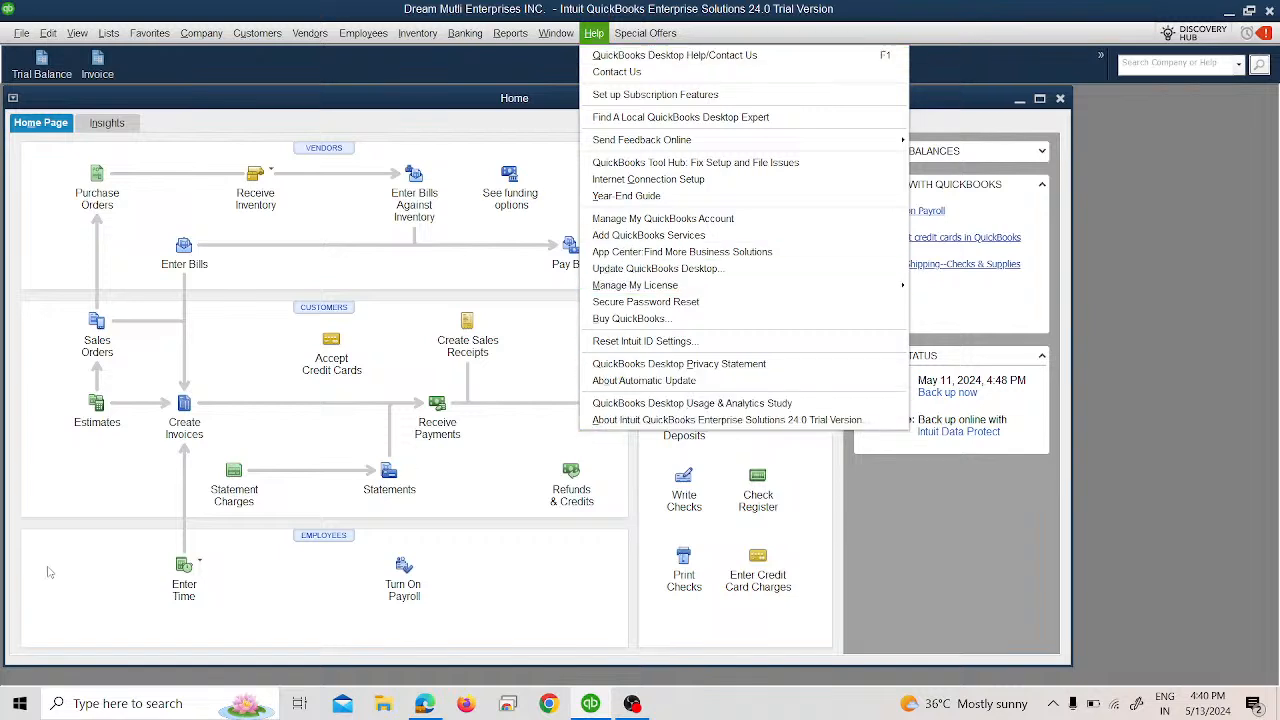
Close and reopen the Help menu, browse across to Window and Banking, then switch to the live-stream page.
click(18, 483)
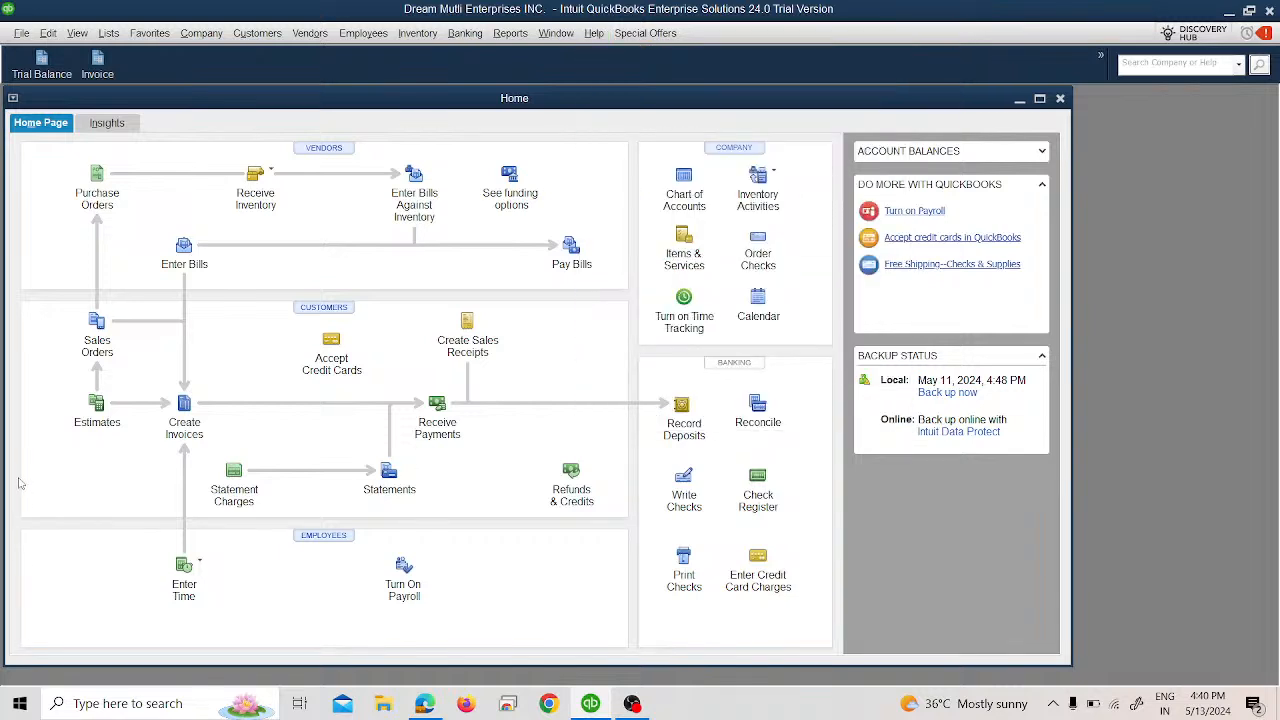
click(595, 35)
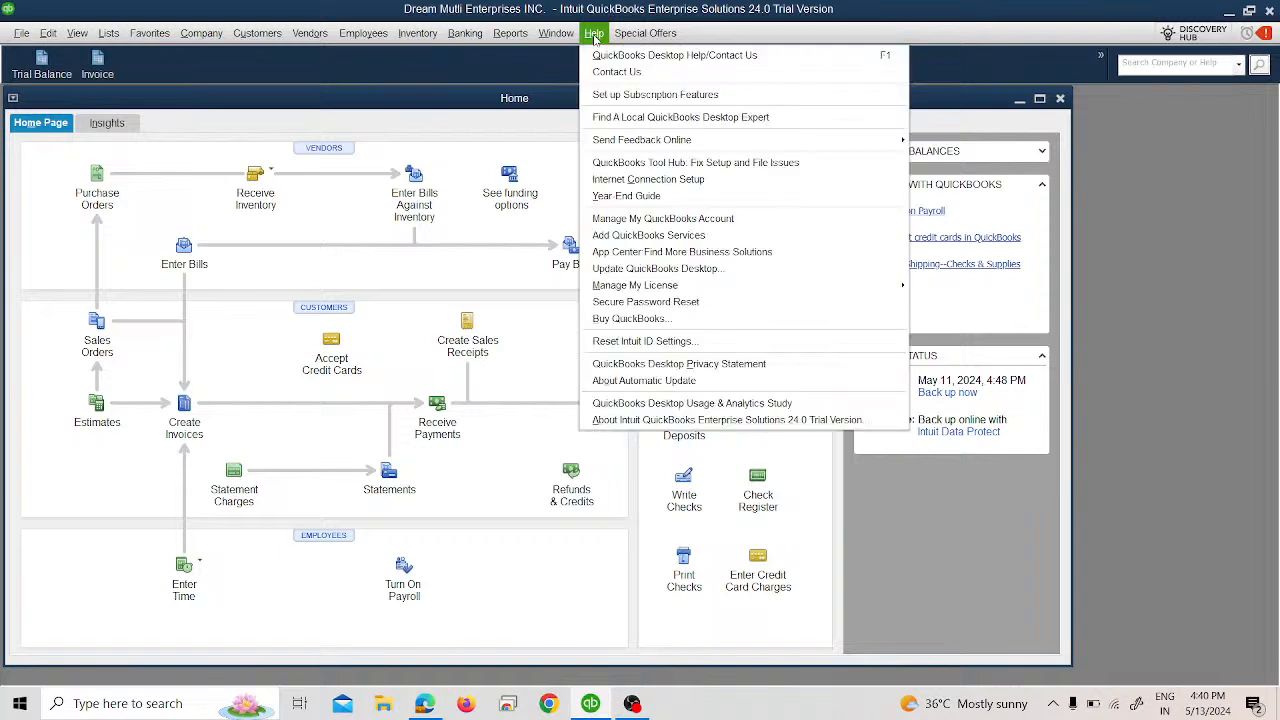
mouse_move(537, 35)
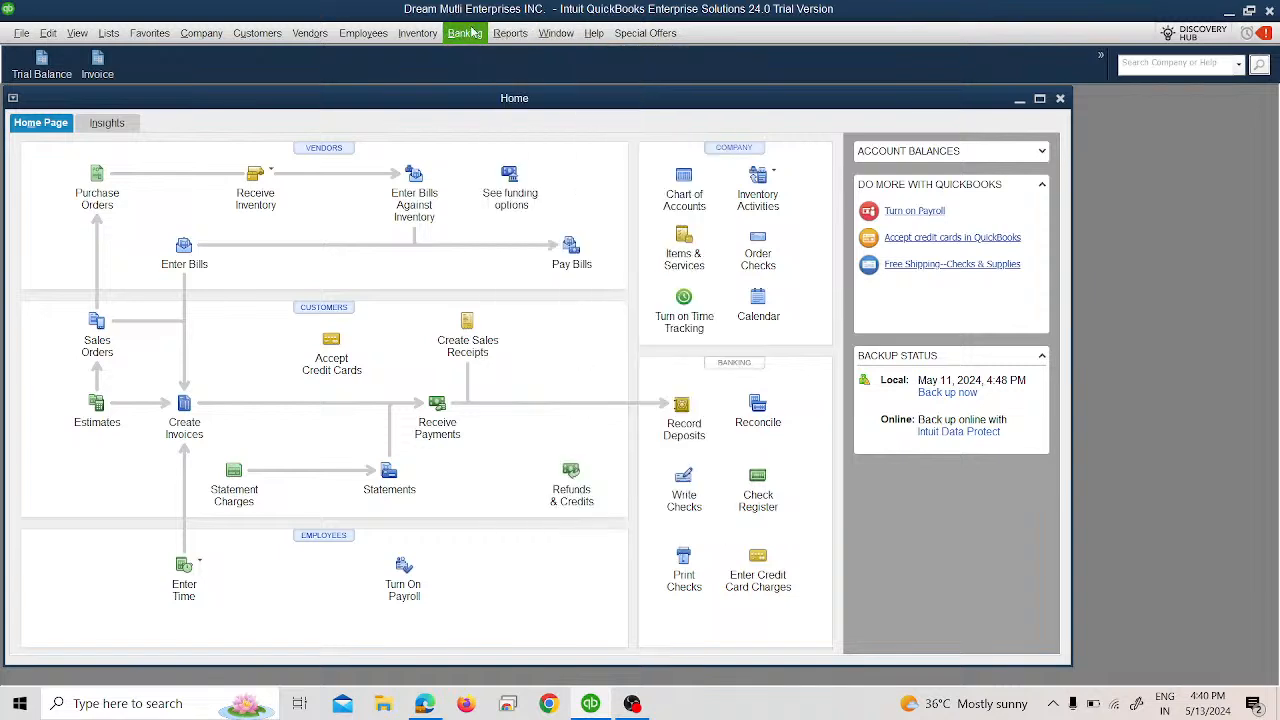
mouse_move(449, 31)
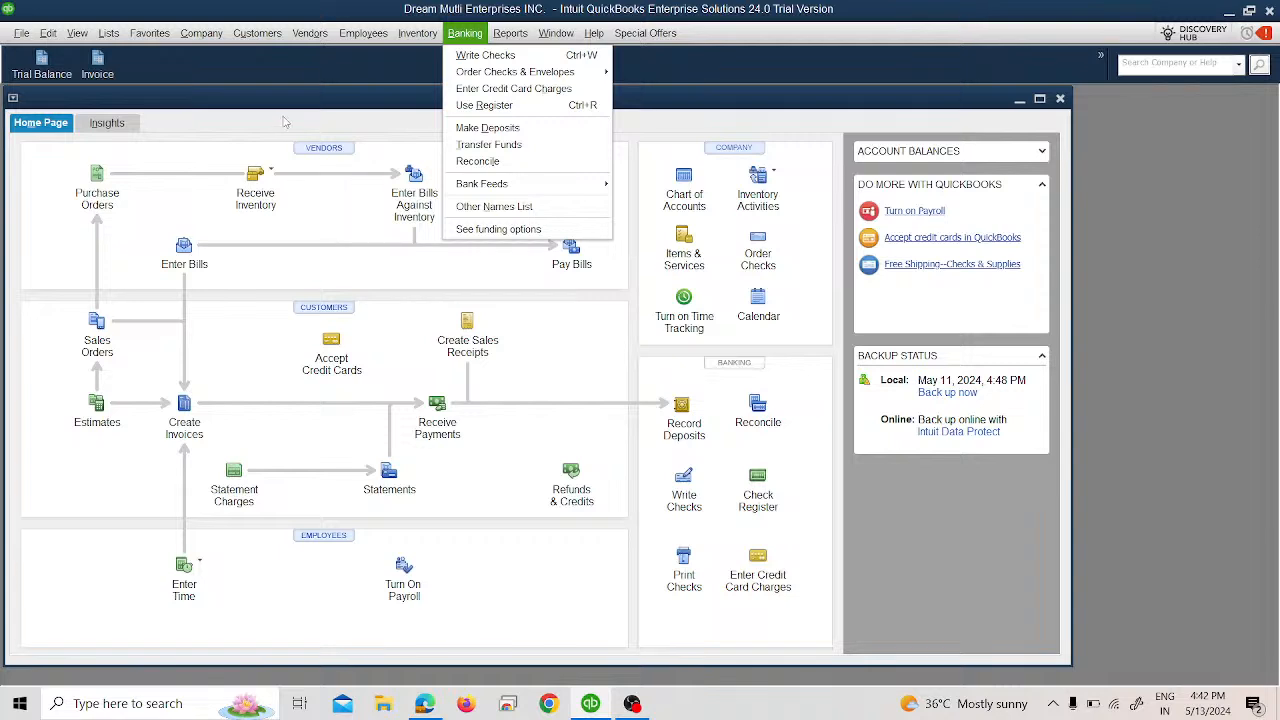
click(425, 703)
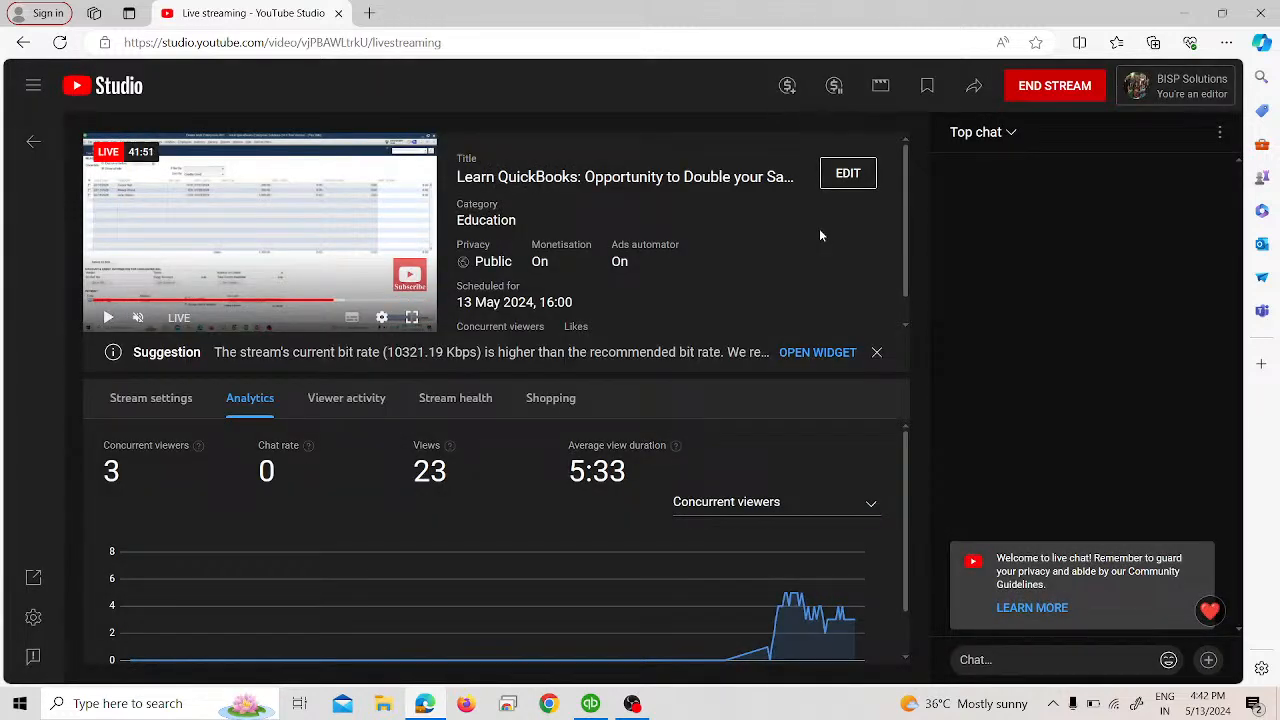
Play the stream preview, then end the QuickBooks live stream, confirming with END.
click(108, 318)
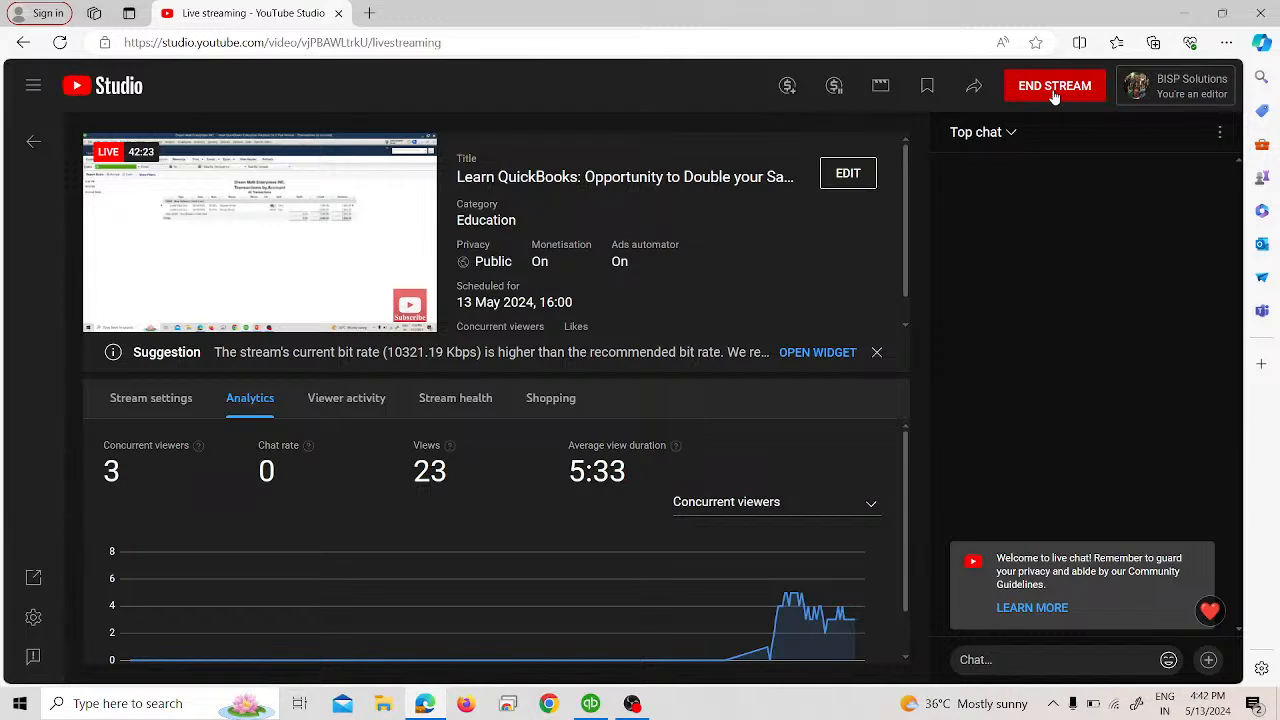
scroll(727, 442, down, 1)
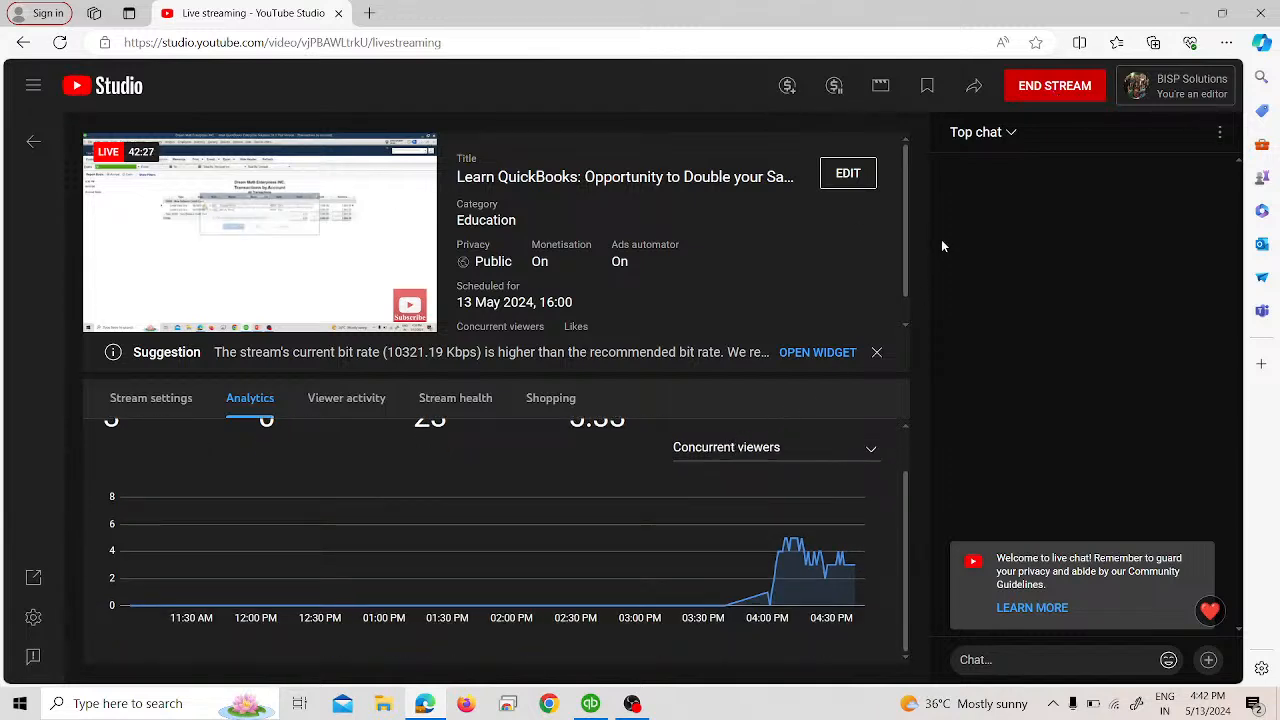
click(1041, 92)
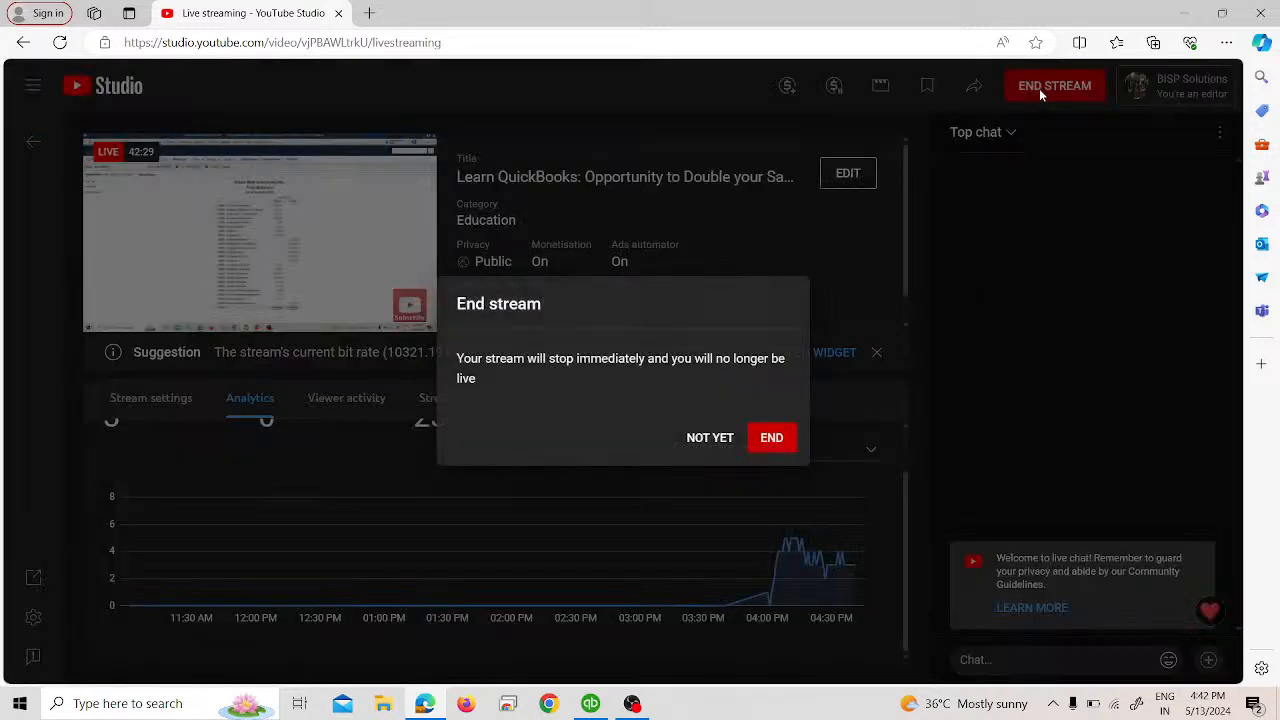
click(771, 437)
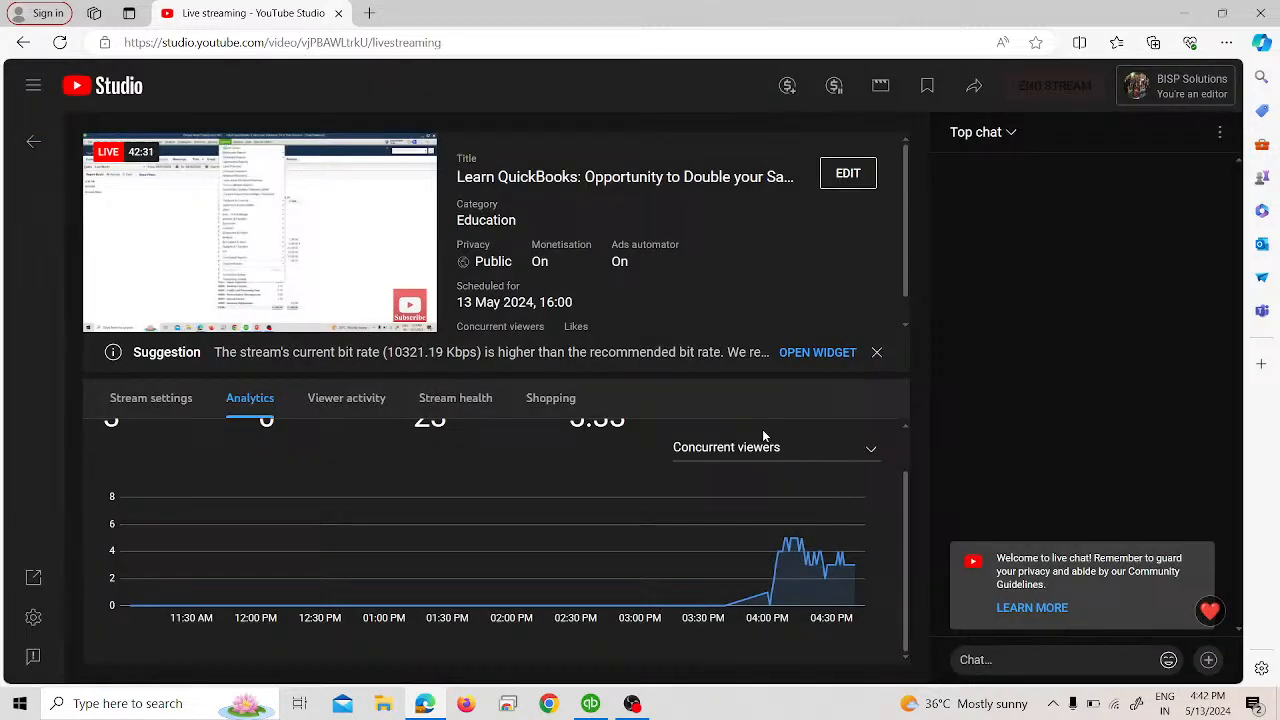